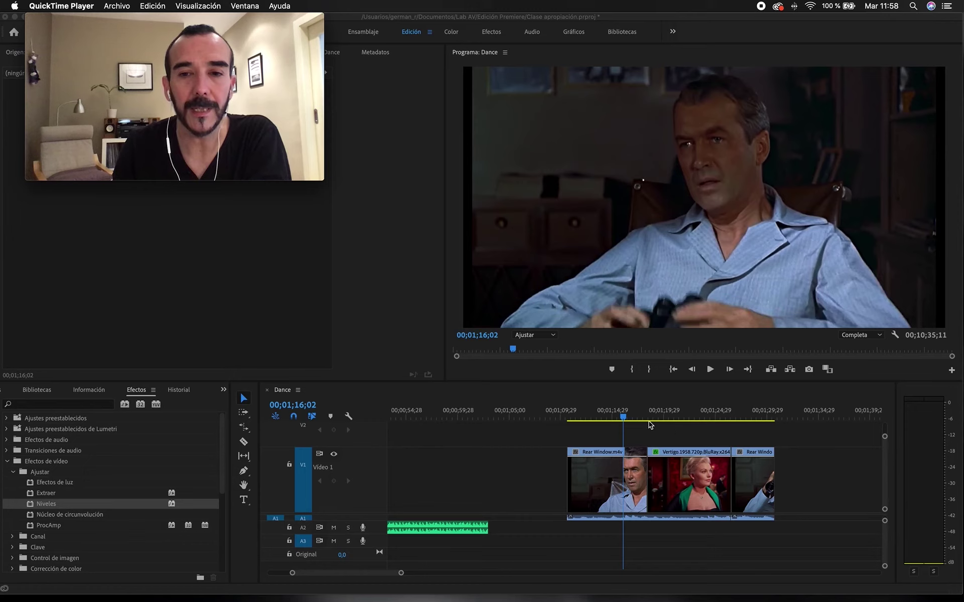
Step: Select the Vertigo clip at 00;01;22;13 and display the mask of its Niveles effect in the preview
drag(623, 418, 691, 417)
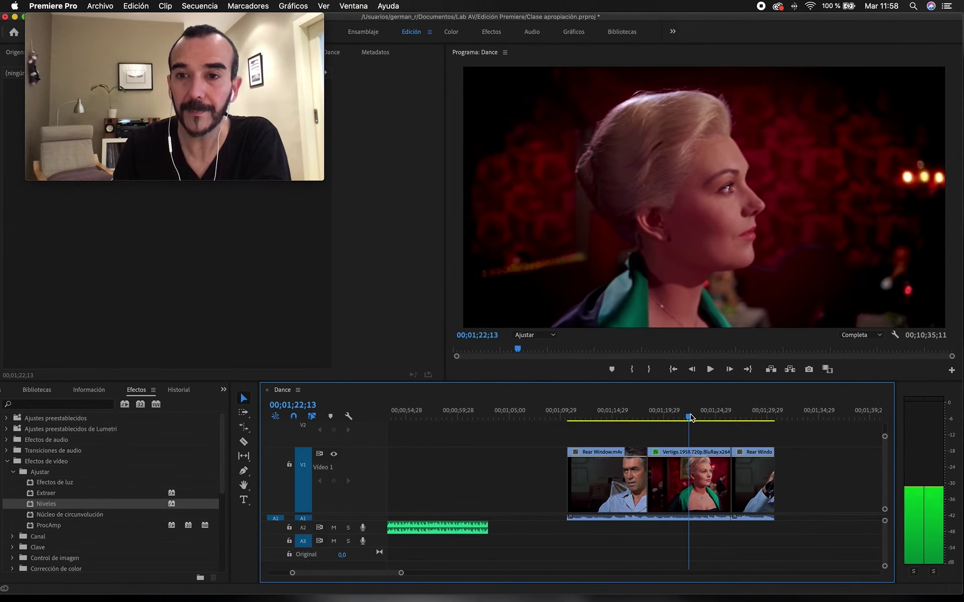
click(698, 486)
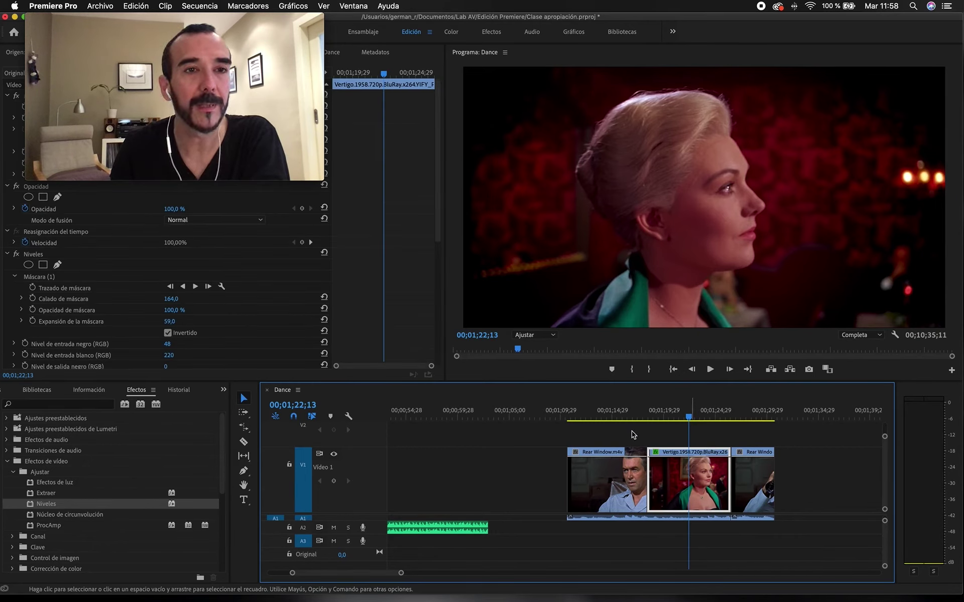
drag(185, 13, 493, 13)
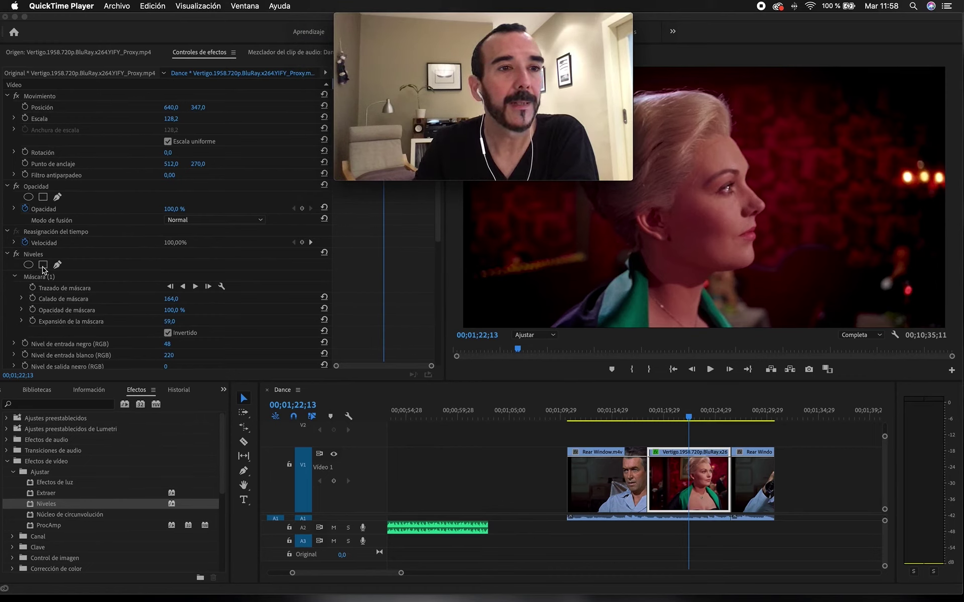
scroll(20, 256, down, 1)
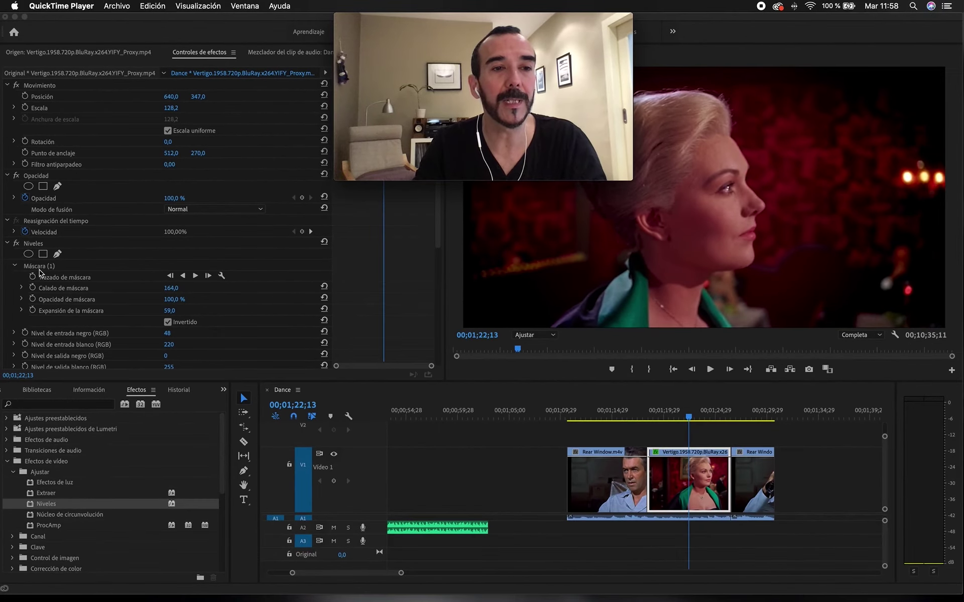
click(40, 270)
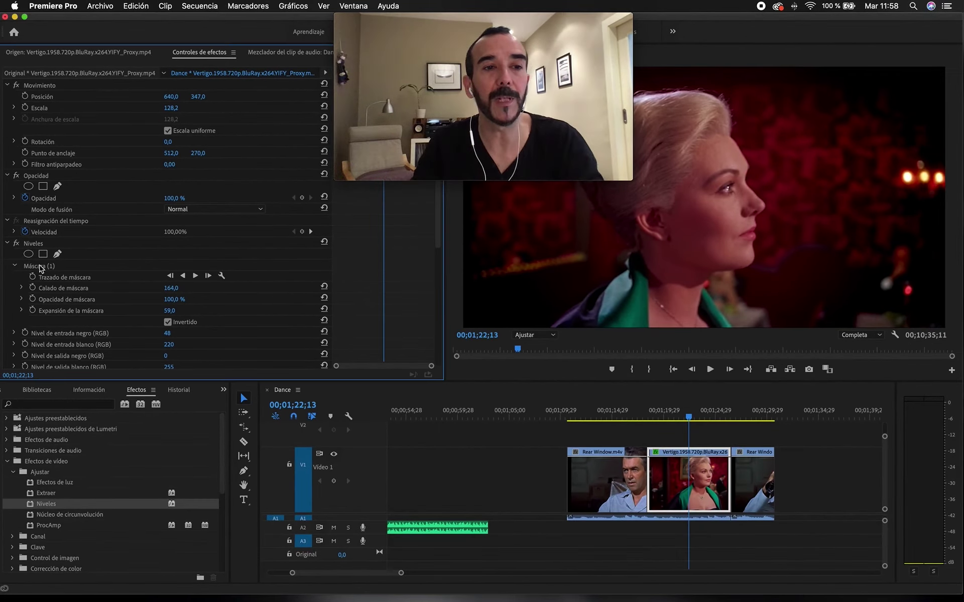
click(39, 270)
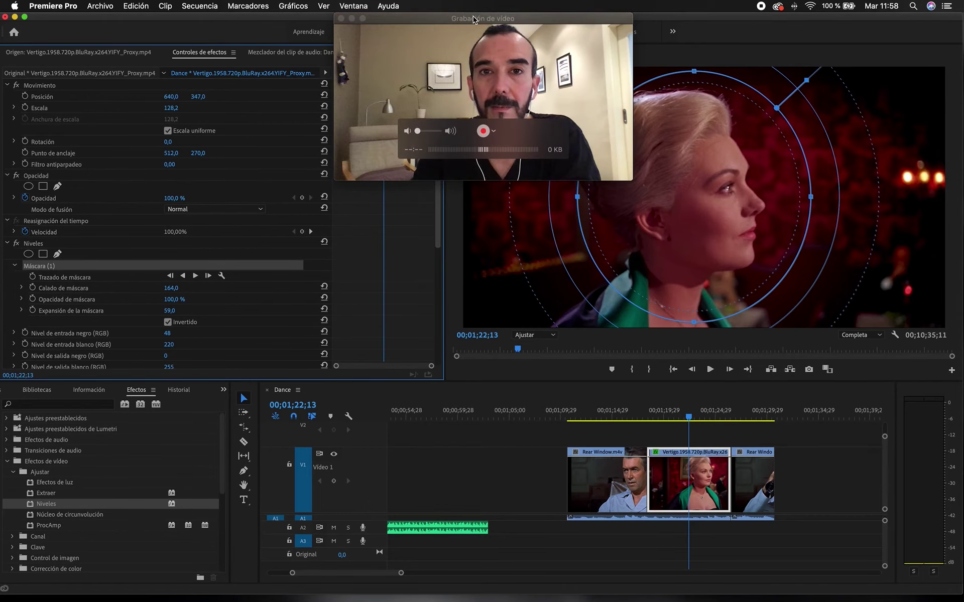
drag(405, 119, 339, 119)
drag(497, 18, 437, 18)
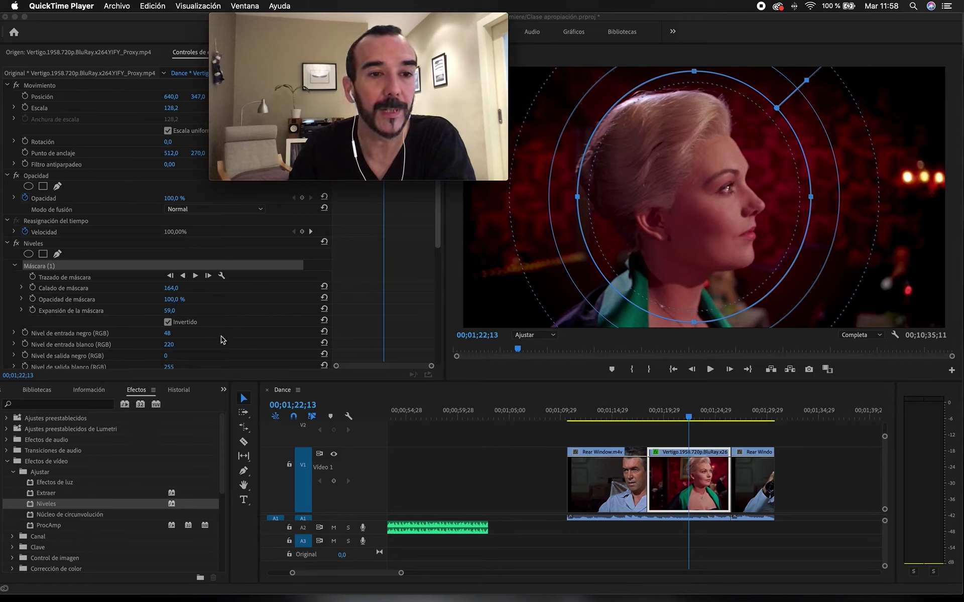
Step: Compare the Vertigo shot with and without the Niveles effect by switching the effect off and on
click(17, 246)
click(16, 246)
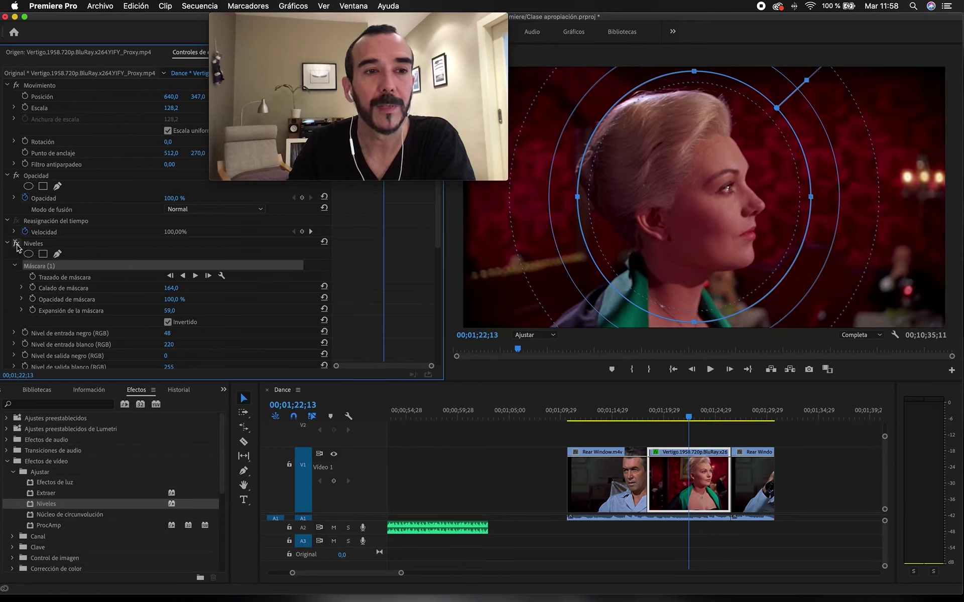
click(17, 246)
click(17, 246)
click(16, 246)
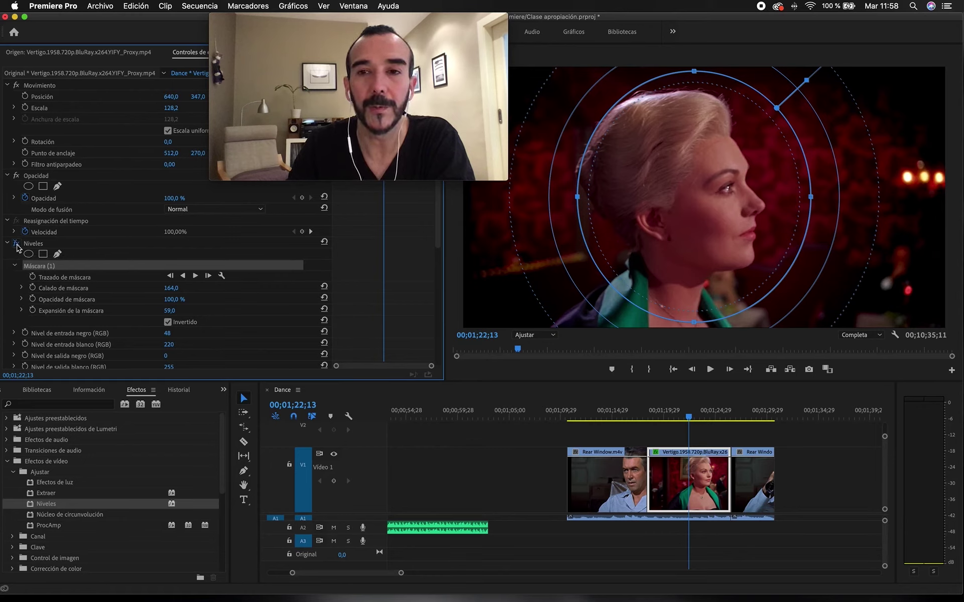
click(72, 245)
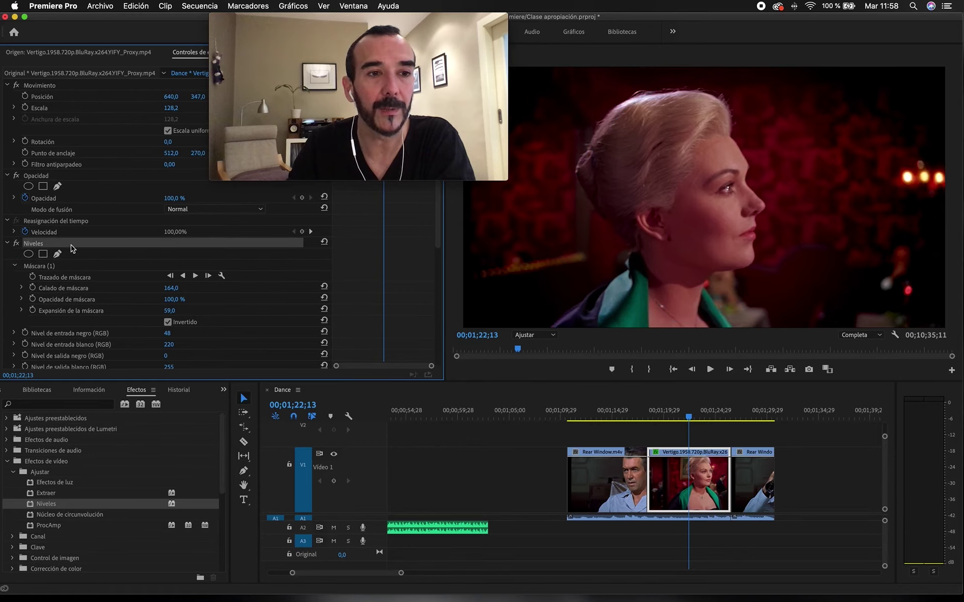
click(17, 244)
click(17, 244)
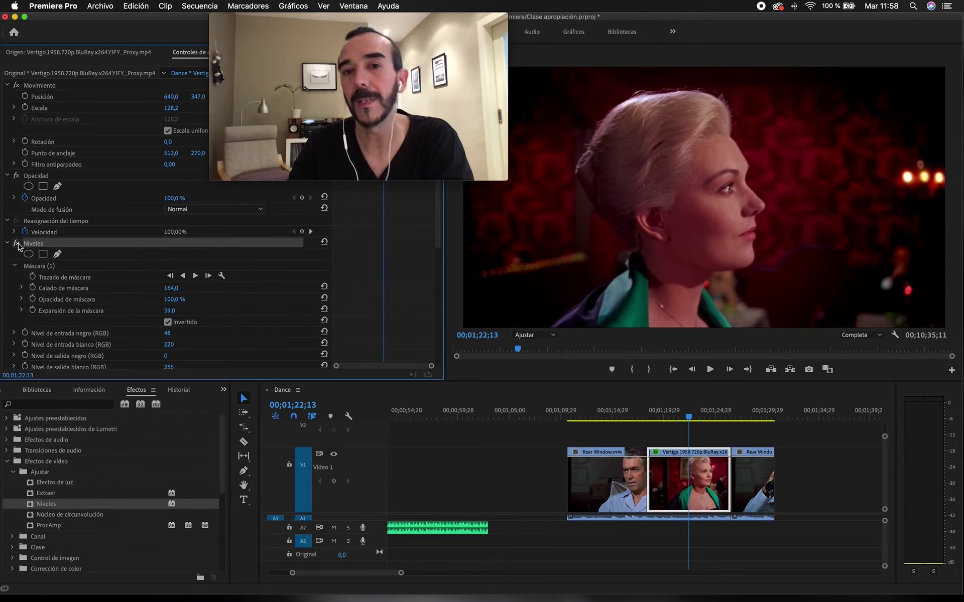
click(17, 244)
click(17, 244)
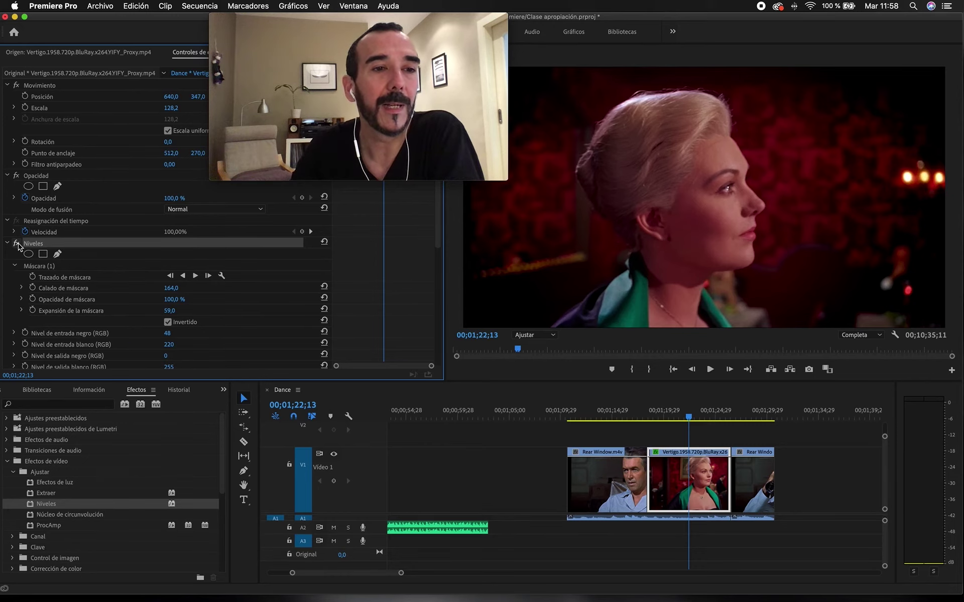
click(17, 245)
click(17, 245)
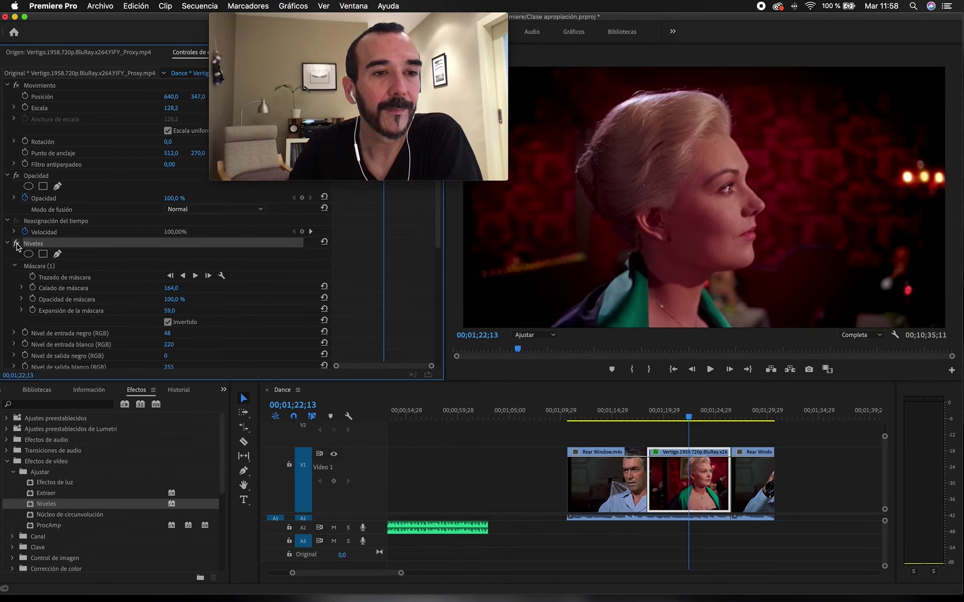
Step: Delete the existing mask from the Niveles effect and reset its RGB black and white input levels to 0 and 255
click(36, 267)
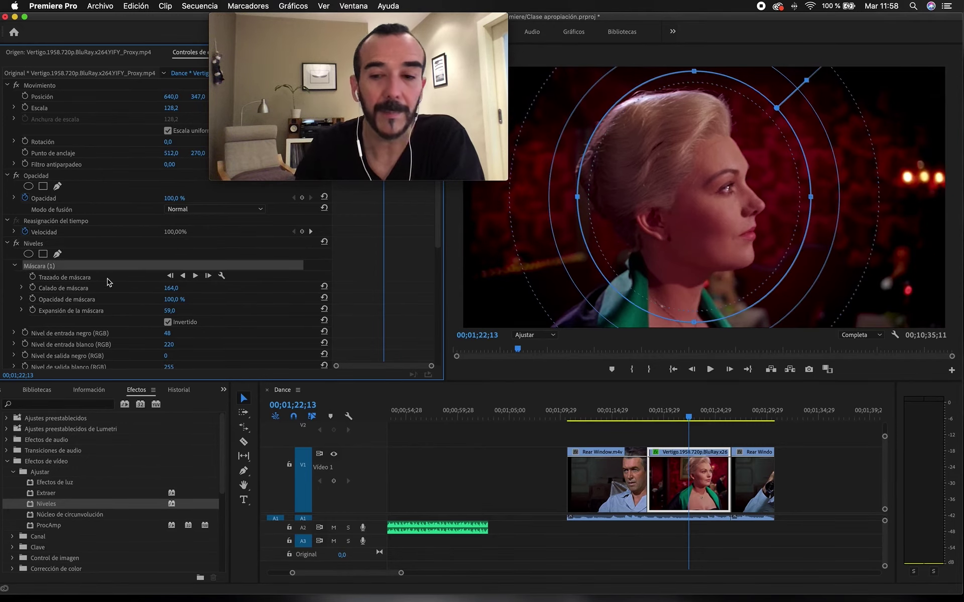
key(Delete)
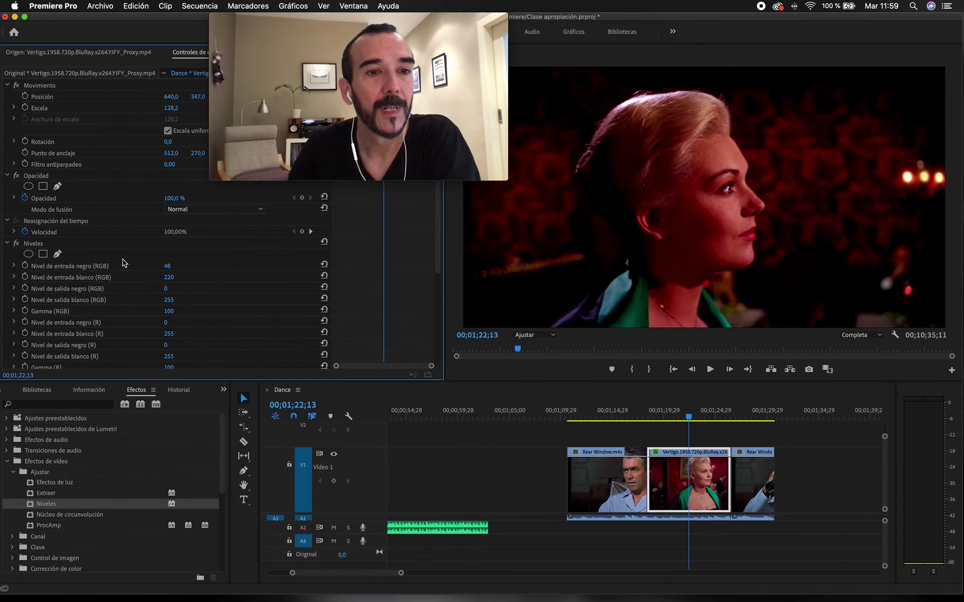
click(168, 268)
click(324, 265)
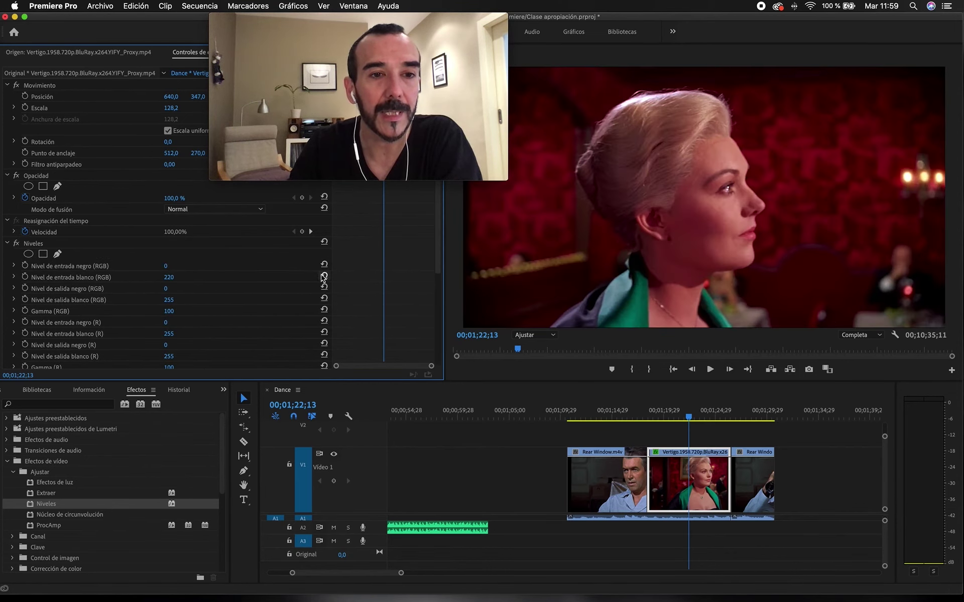
click(325, 275)
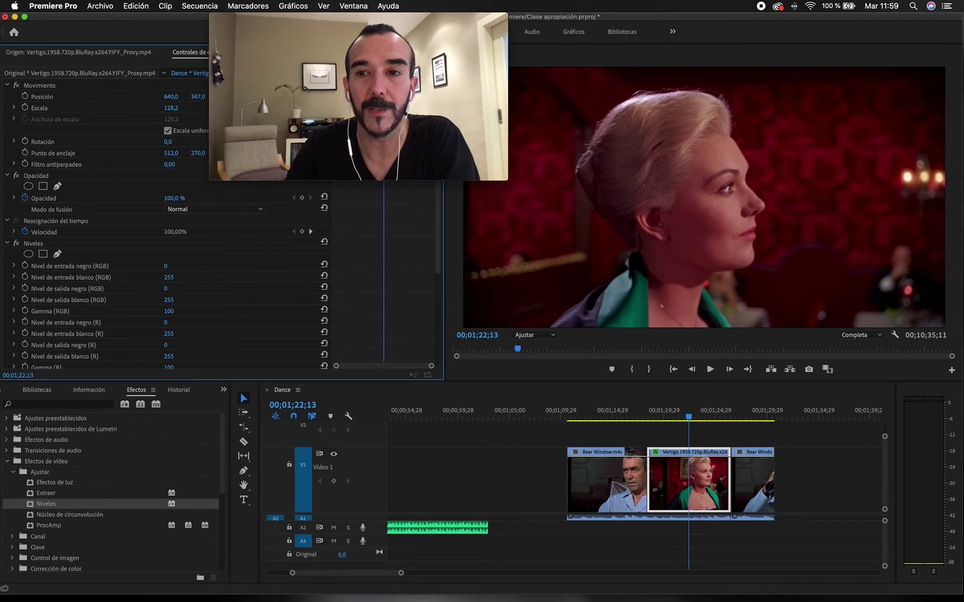
mouse_move(165, 266)
mouse_down()
mouse_move(186, 266)
mouse_move(166, 266)
mouse_up()
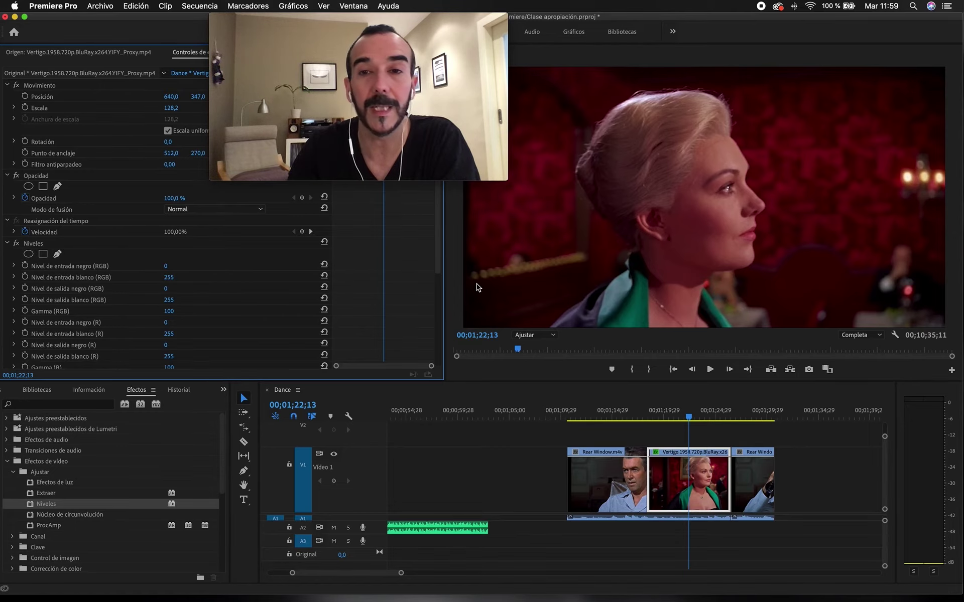
Step: Start a freeform Pen mask on the Niveles effect, tracing from the woman's shoulder up the nape and back of her hair
click(57, 254)
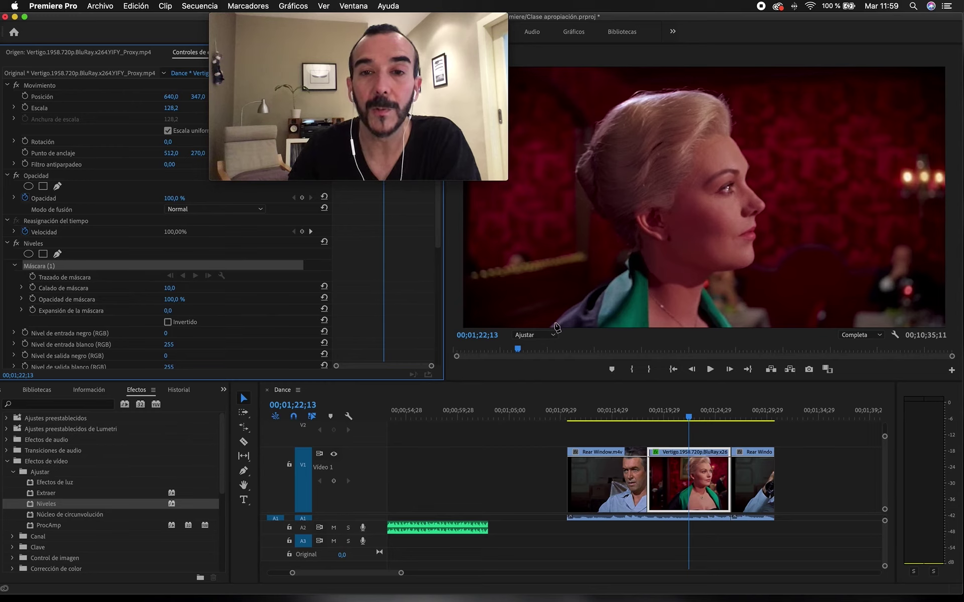
click(552, 324)
click(612, 283)
click(615, 271)
drag(628, 261, 604, 219)
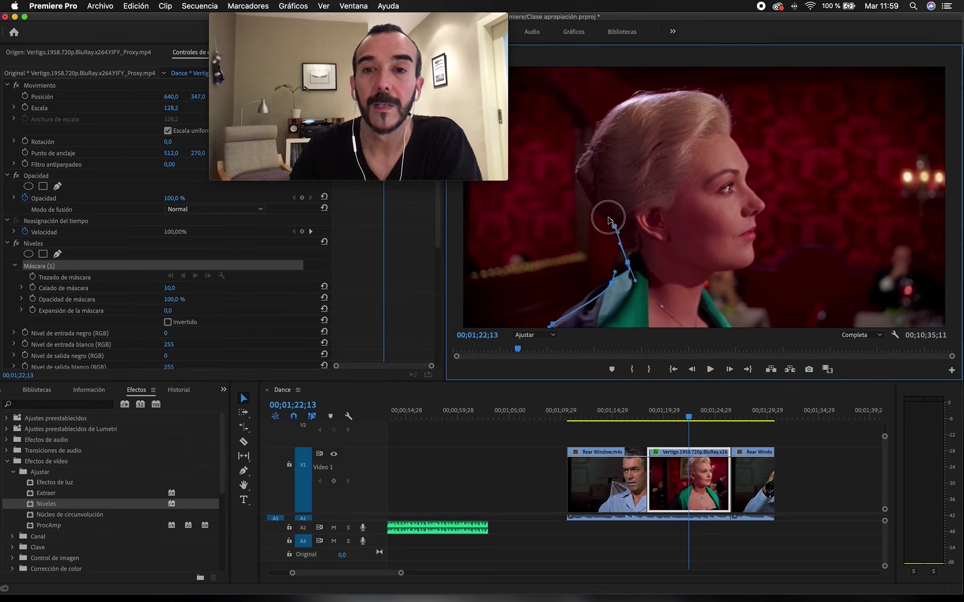
drag(581, 187, 583, 136)
click(635, 101)
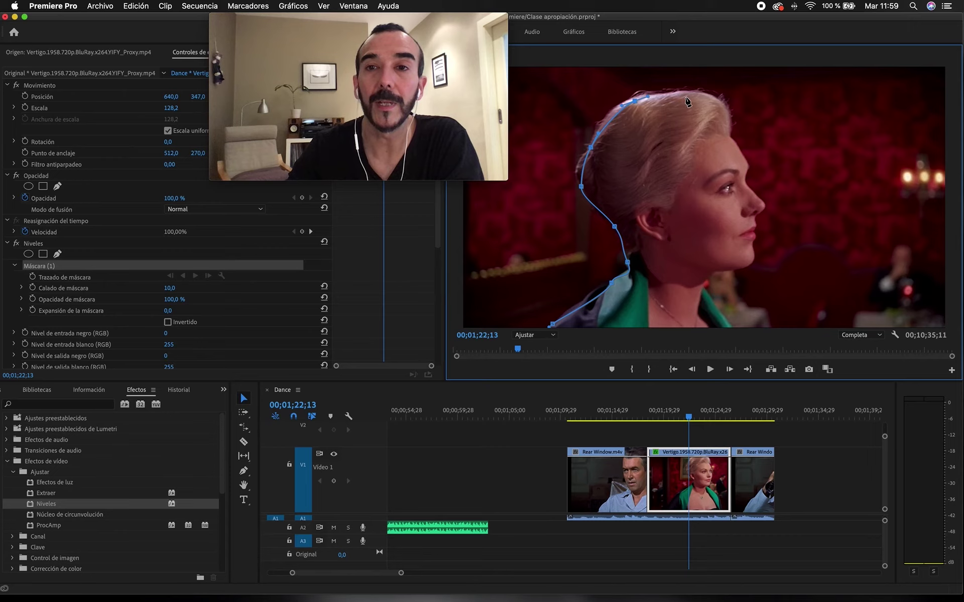
Step: Continue the mask outline over the top of the hair and down the forehead, nose and lips
click(706, 93)
click(729, 107)
click(731, 116)
click(737, 144)
click(749, 167)
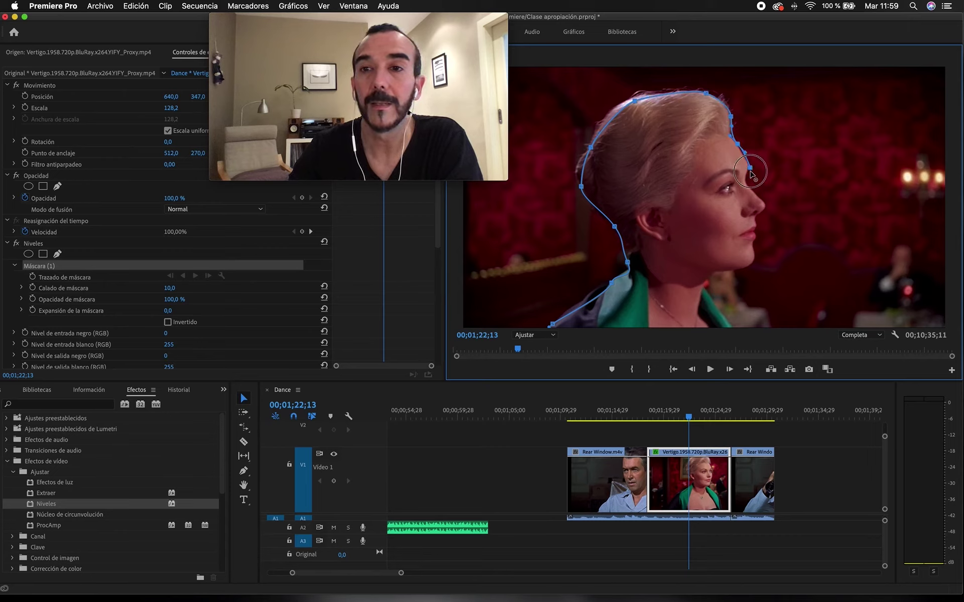
click(748, 188)
click(760, 196)
click(763, 202)
click(763, 206)
click(762, 219)
click(758, 236)
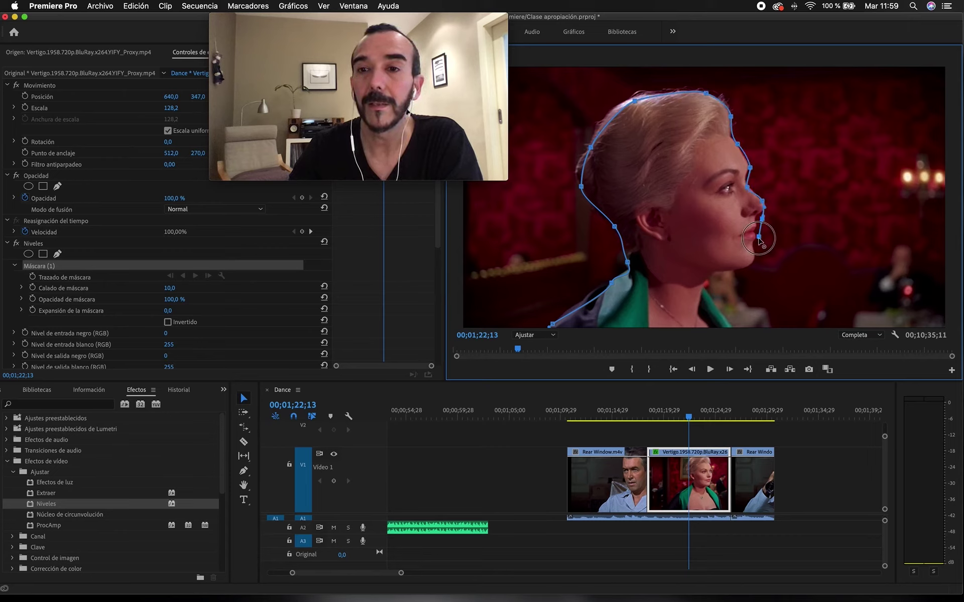
Step: Trace the chin, neck and green collar to the frame's lower edge and close the mask at its starting point on the shoulder
click(757, 256)
click(744, 269)
click(724, 276)
click(708, 289)
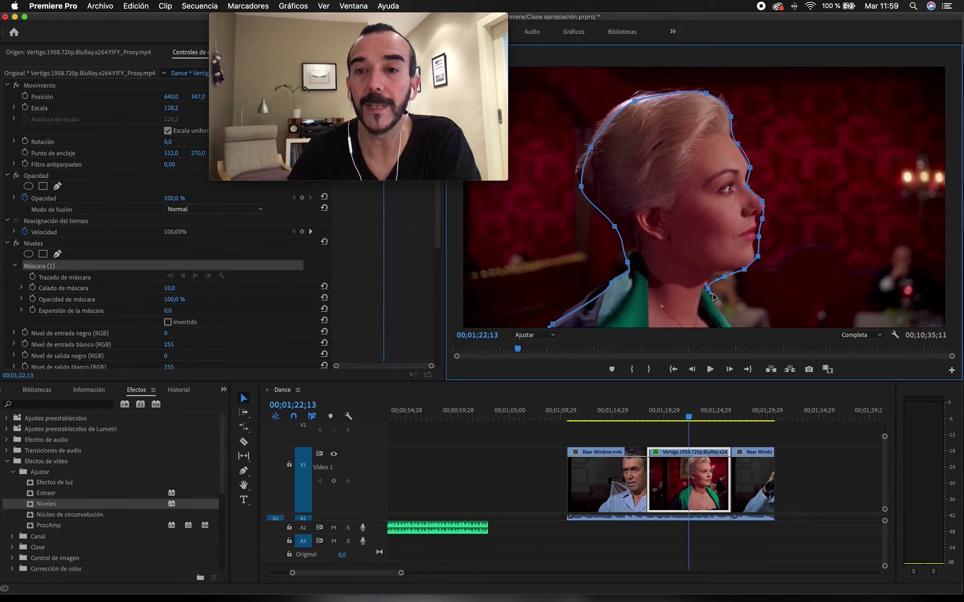
click(721, 314)
click(734, 326)
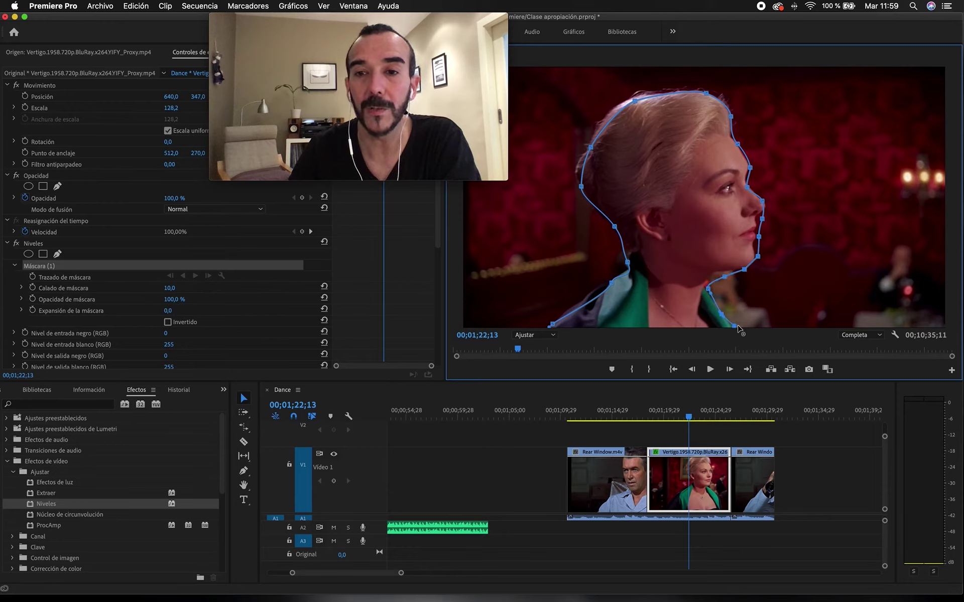
click(551, 325)
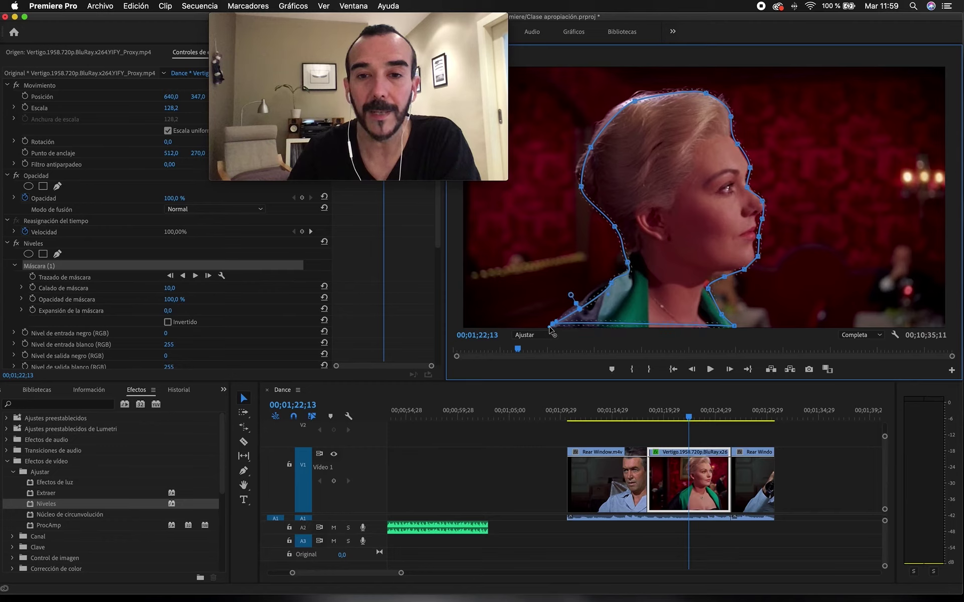
click(553, 324)
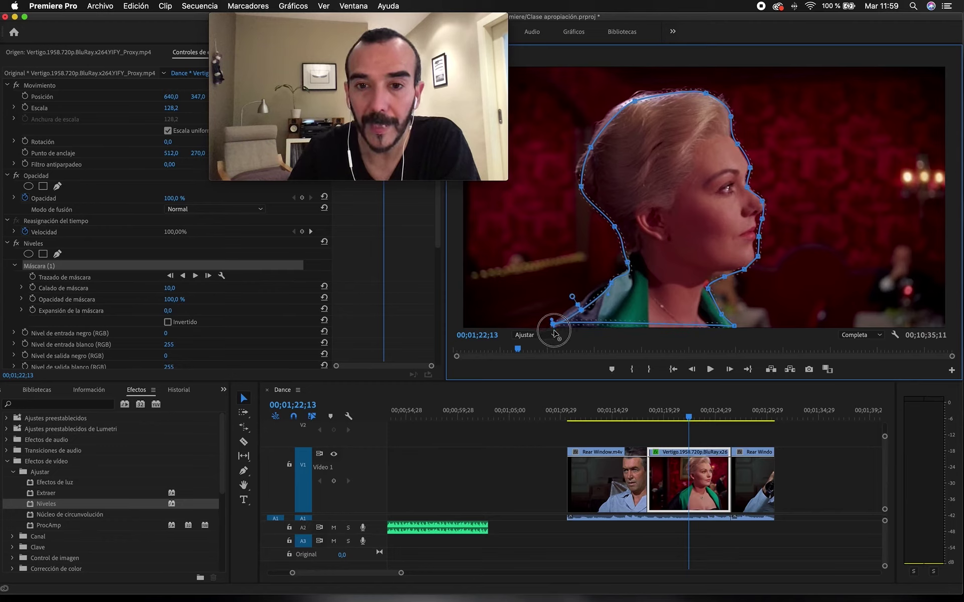
click(553, 326)
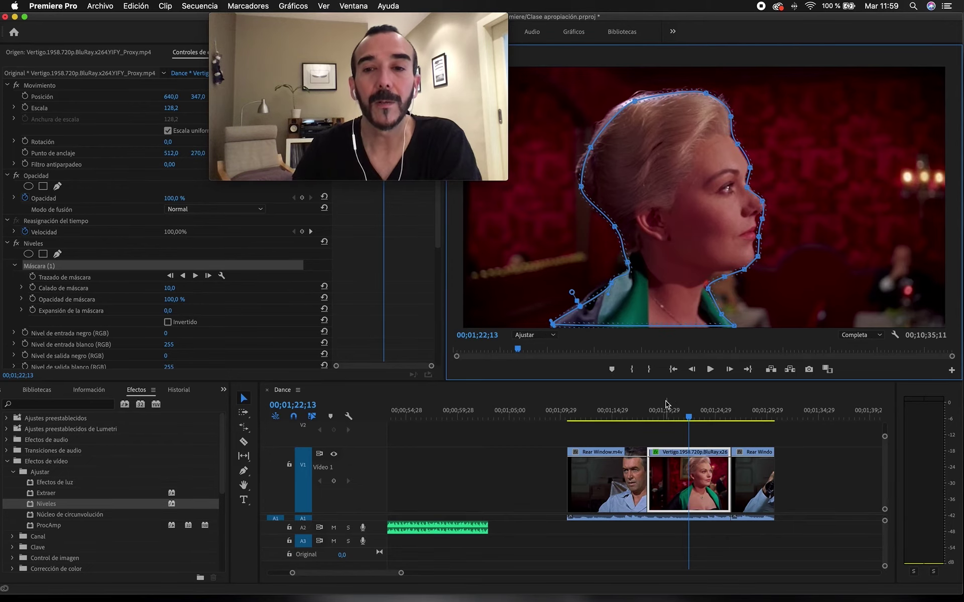
Step: Check the mask against the moving subject and enable Trazado de máscara keyframing at 00;01;22;17
click(662, 421)
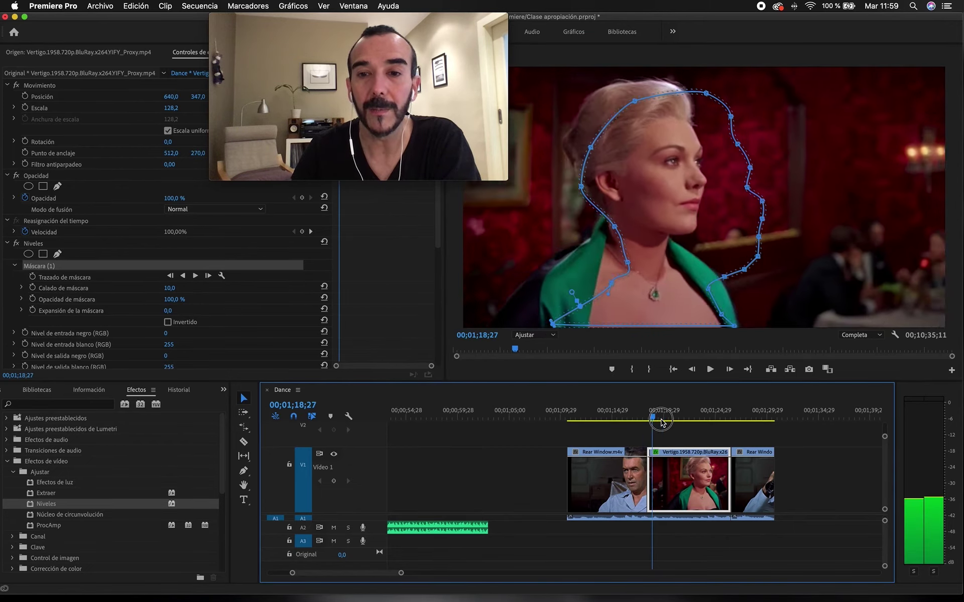
drag(662, 422, 687, 427)
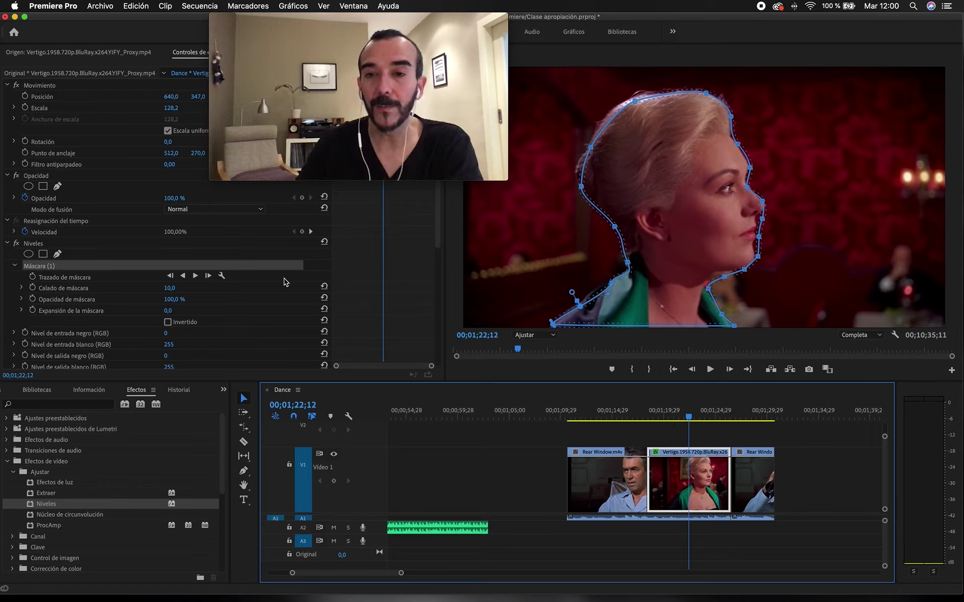
key(Right)
key(Right)
key(Right)
key(Right)
key(Right)
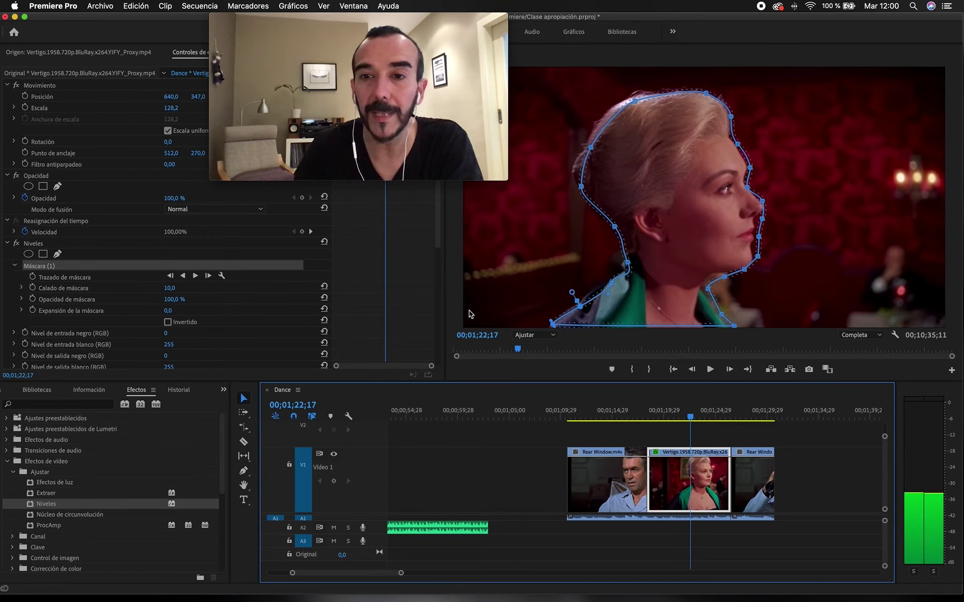
click(32, 277)
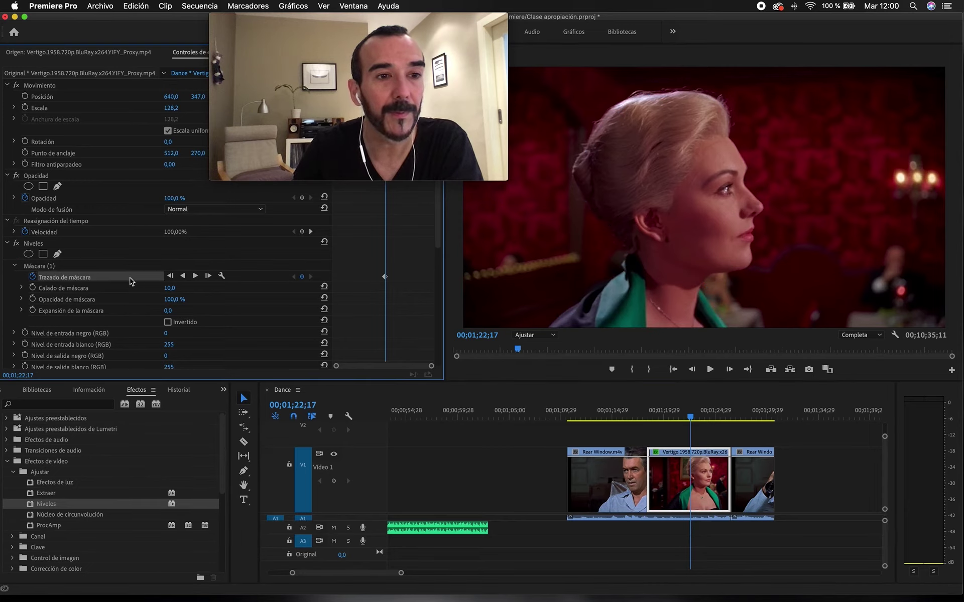
Step: Reshape the mask around the chin and neck at 00;01;22;19 to follow the woman's movement
click(44, 266)
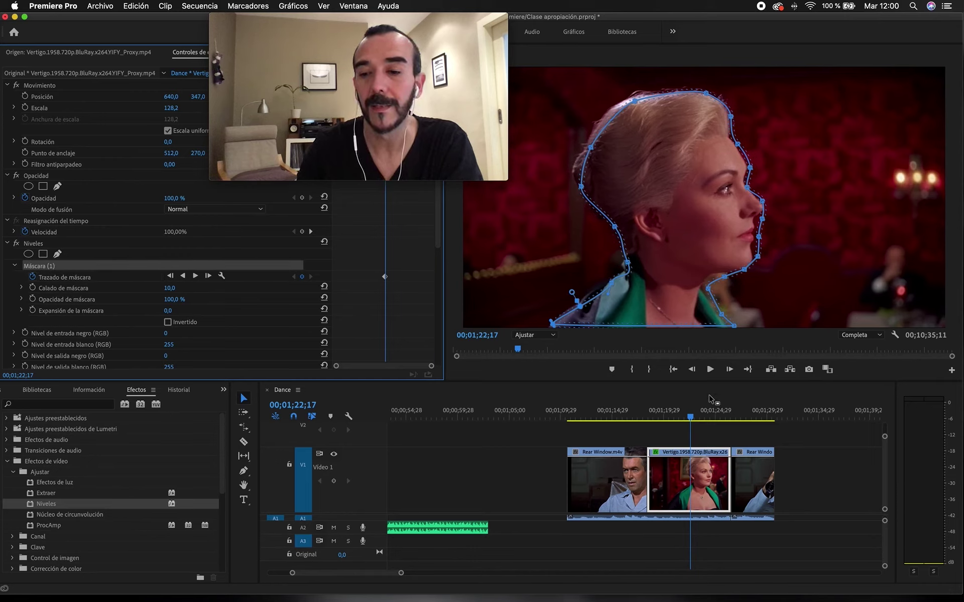
key(Right)
key(Right)
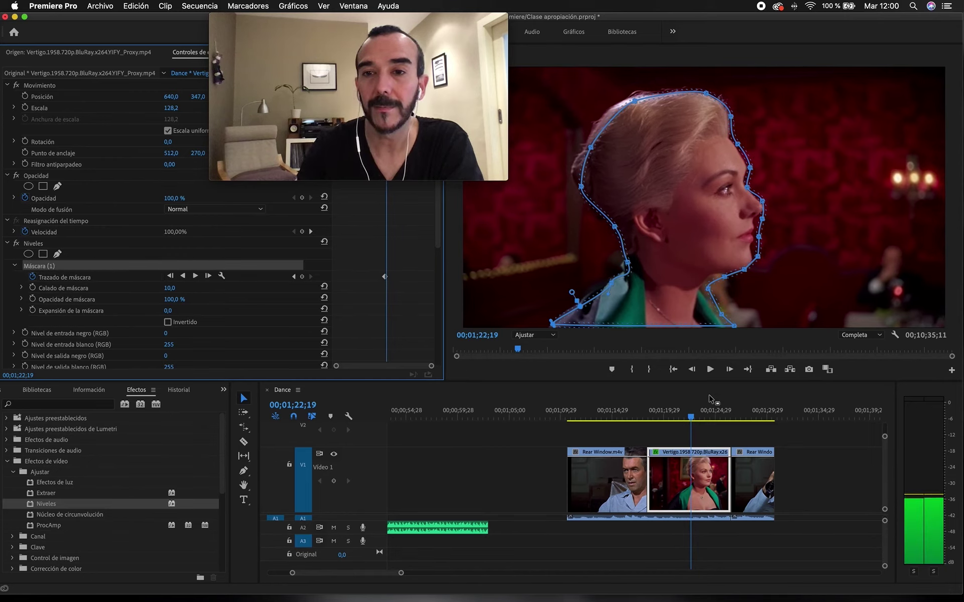
drag(706, 289, 754, 261)
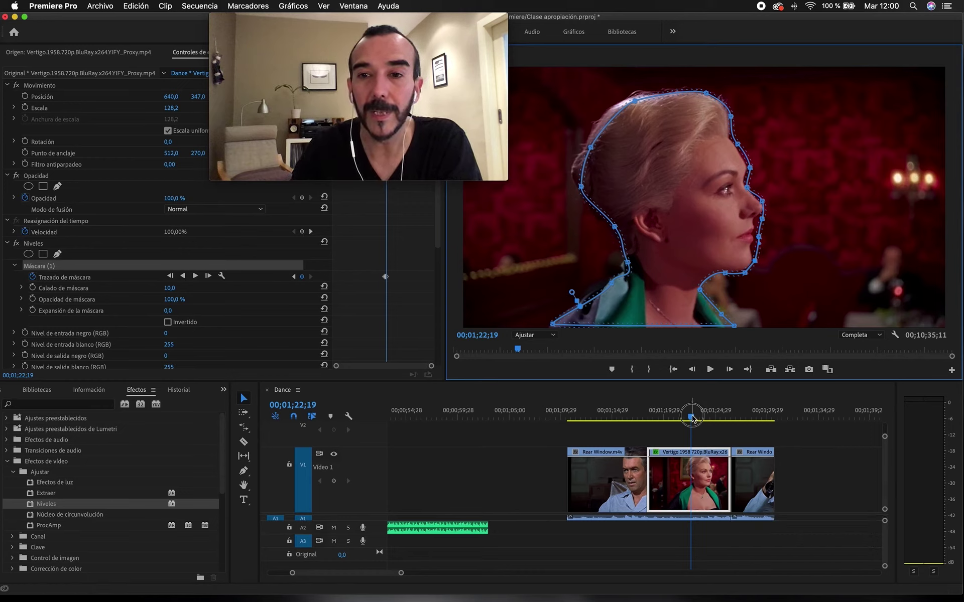
Step: Adjust the mask point near the lips at 00;01;22;29 and track the mask forward through the clip
drag(692, 416, 697, 418)
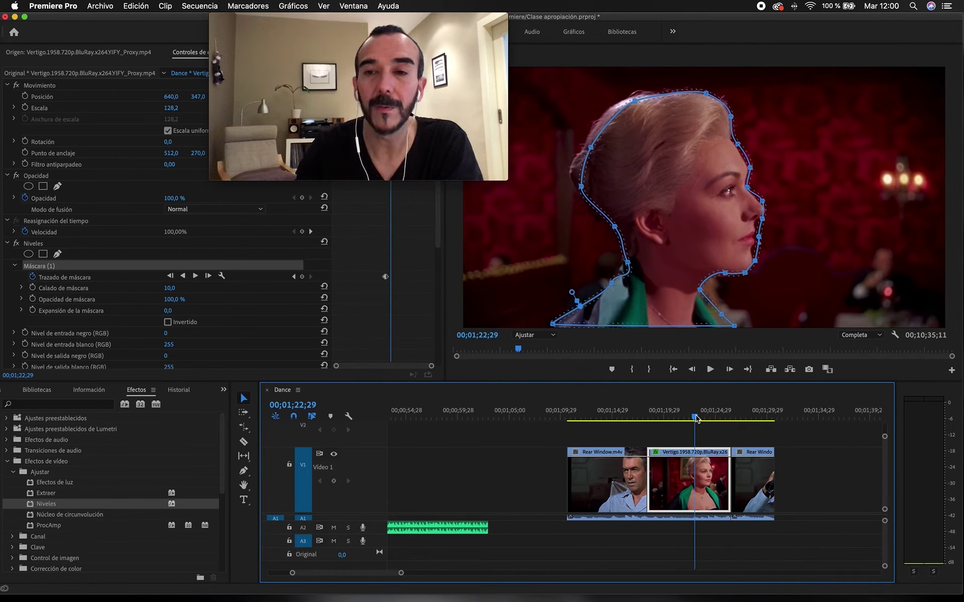
drag(759, 239, 762, 235)
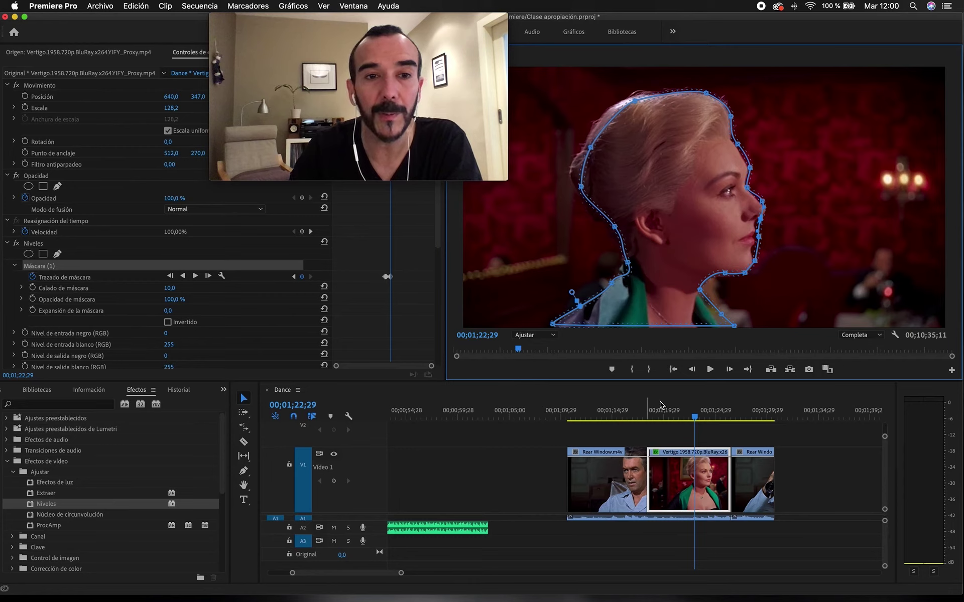
mouse_move(695, 418)
mouse_down()
mouse_move(677, 420)
mouse_move(696, 421)
mouse_up()
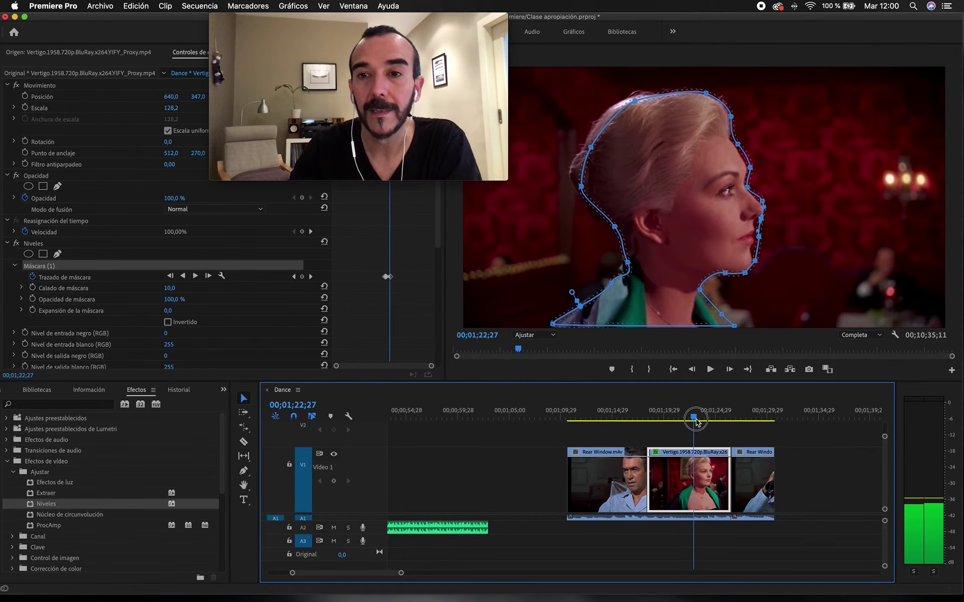
click(195, 276)
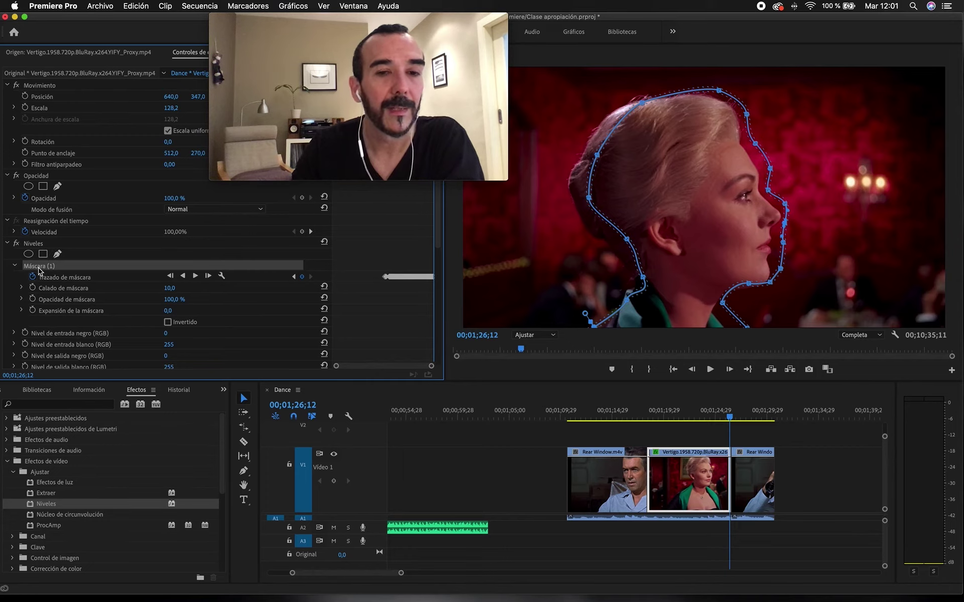
Step: Replace the hand-drawn Niveles mask with an elliptical mask and enlarge it to surround the woman's whole head and neck
key(Delete)
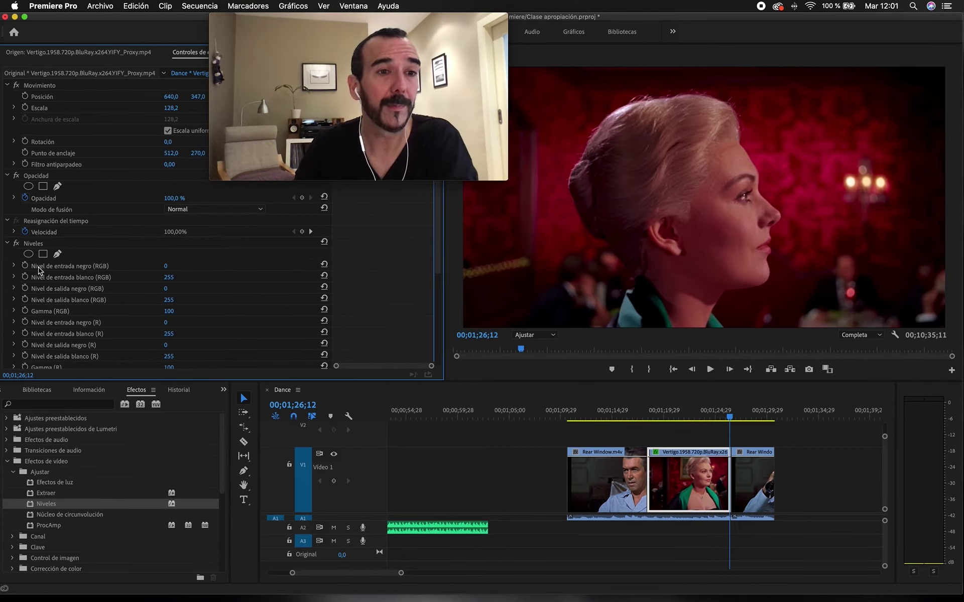
click(28, 254)
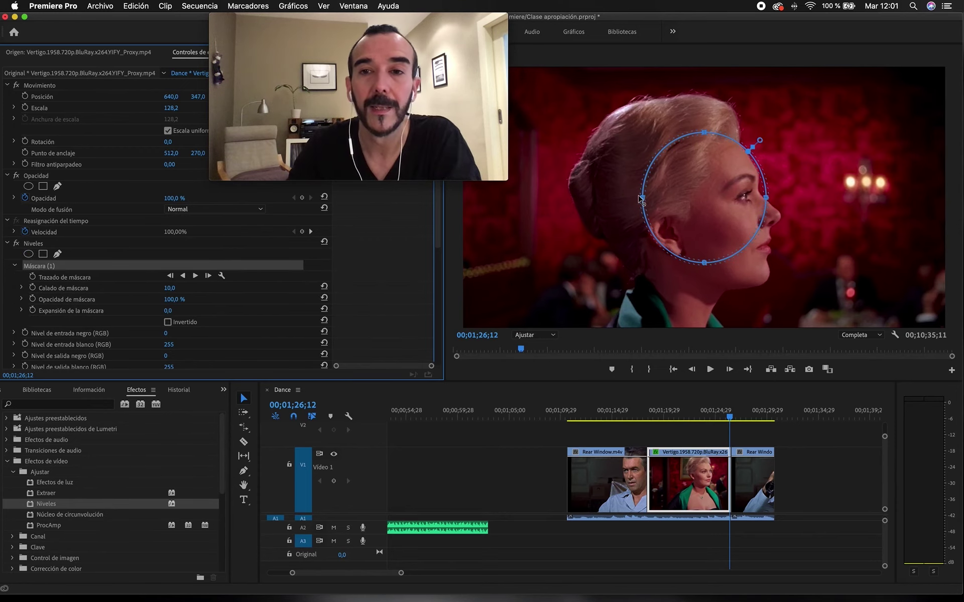
drag(644, 200, 562, 204)
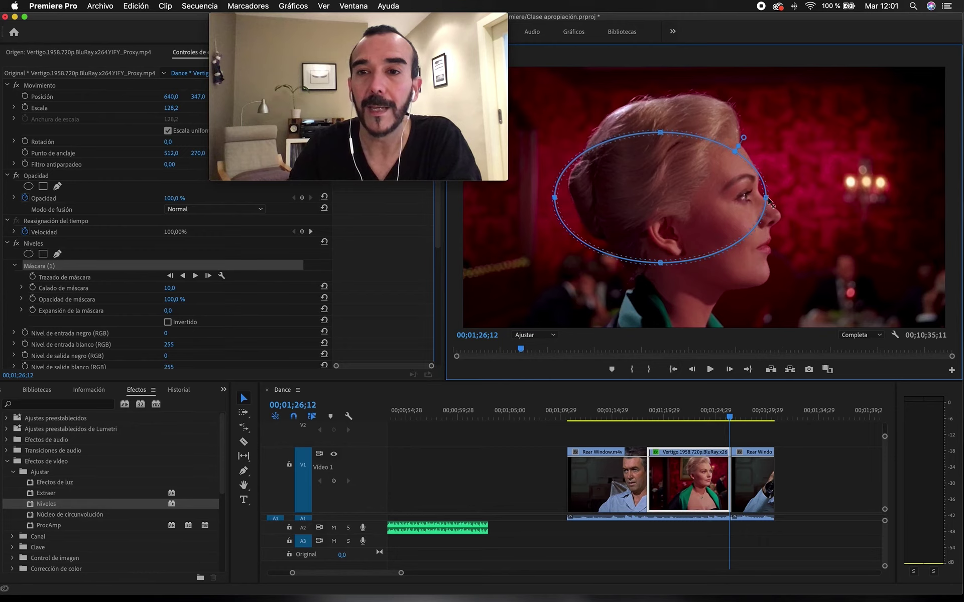
drag(768, 201, 822, 201)
drag(687, 263, 687, 318)
drag(685, 133, 687, 70)
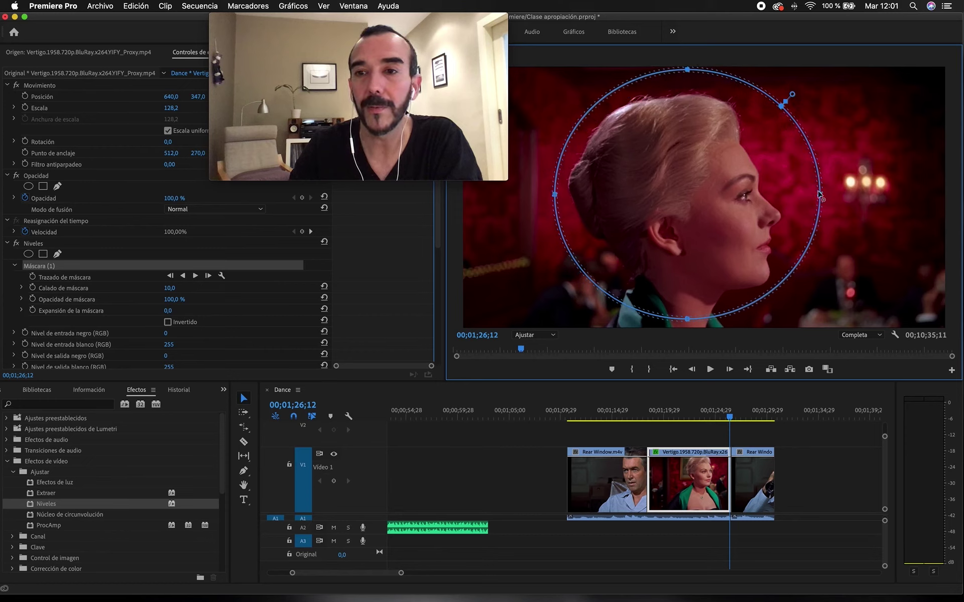
drag(820, 194, 828, 196)
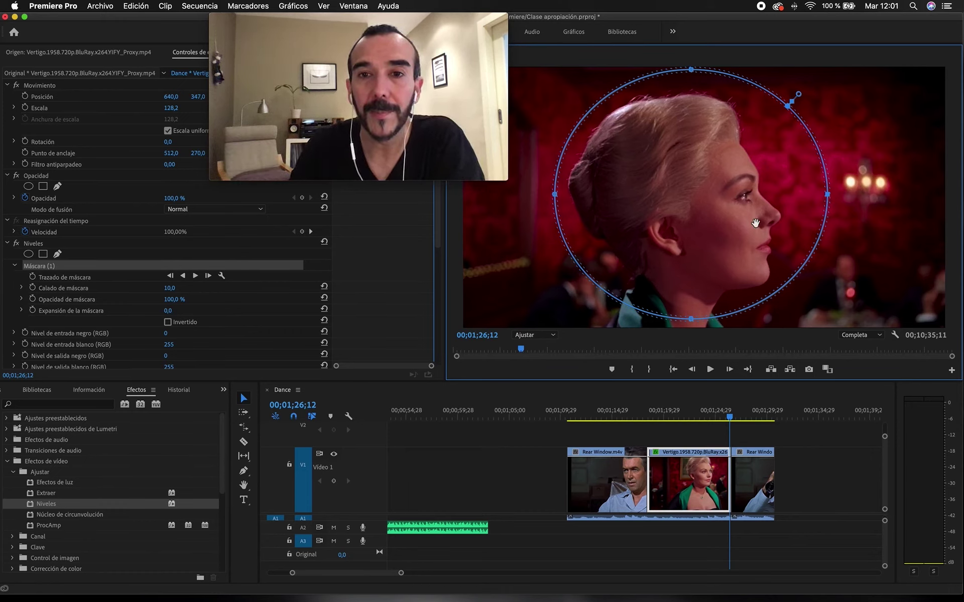
drag(555, 194, 550, 194)
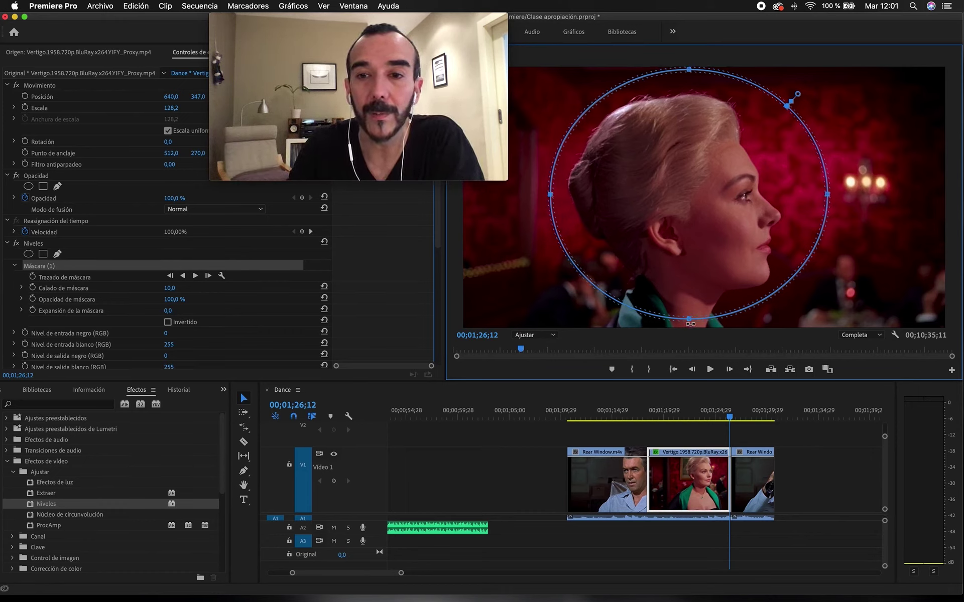
drag(690, 324, 690, 329)
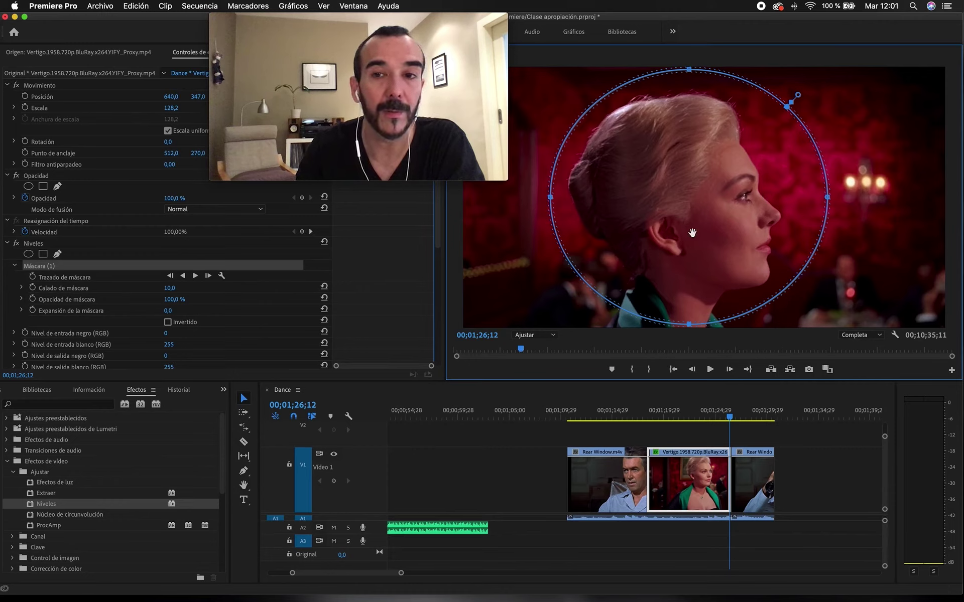
Step: Invert the elliptical mask and set Nivel de entrada negro (RGB) to 48 to darken the background
click(168, 323)
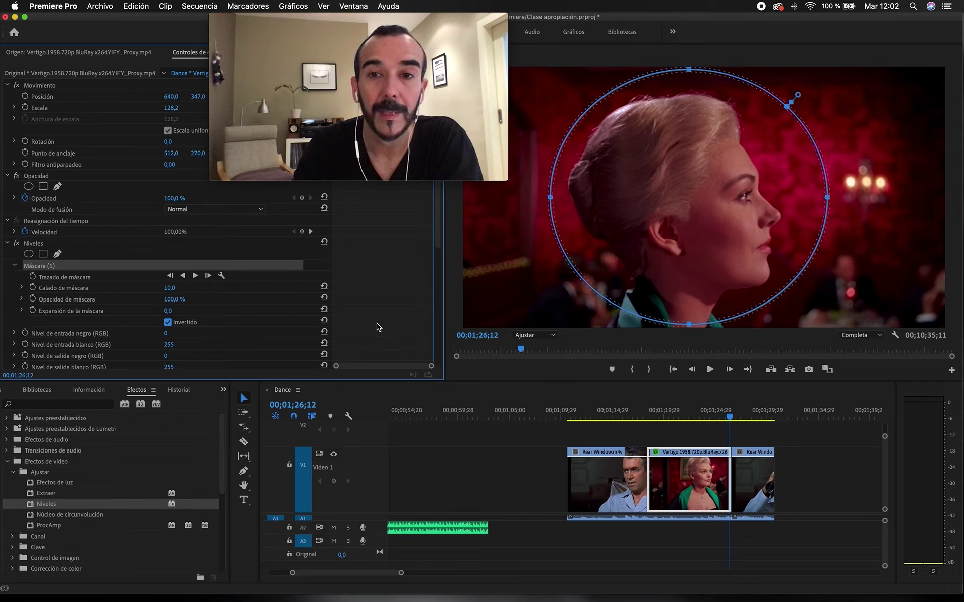
scroll(379, 327, down, 2)
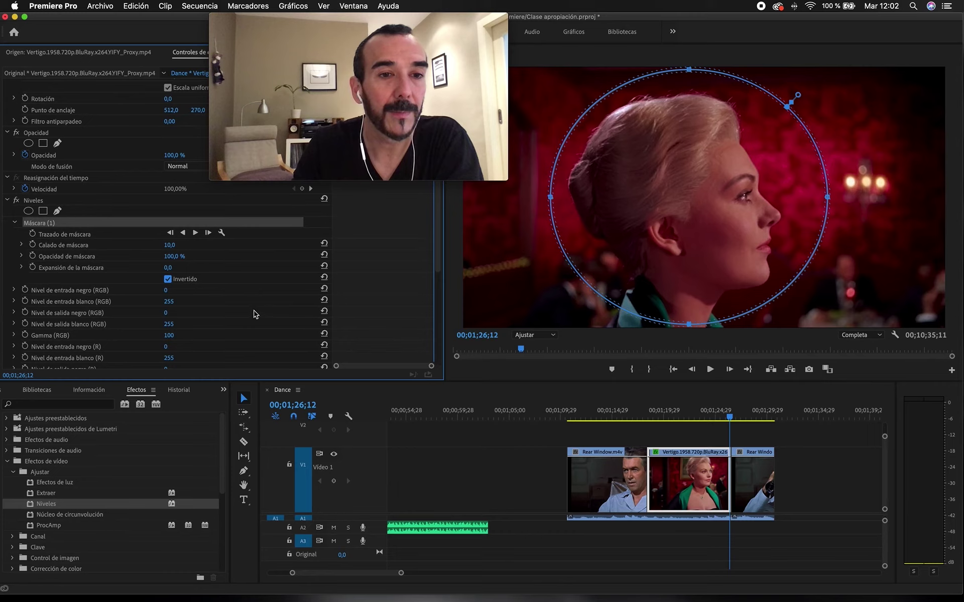
mouse_move(166, 290)
mouse_down()
mouse_move(201, 290)
mouse_move(185, 291)
mouse_up()
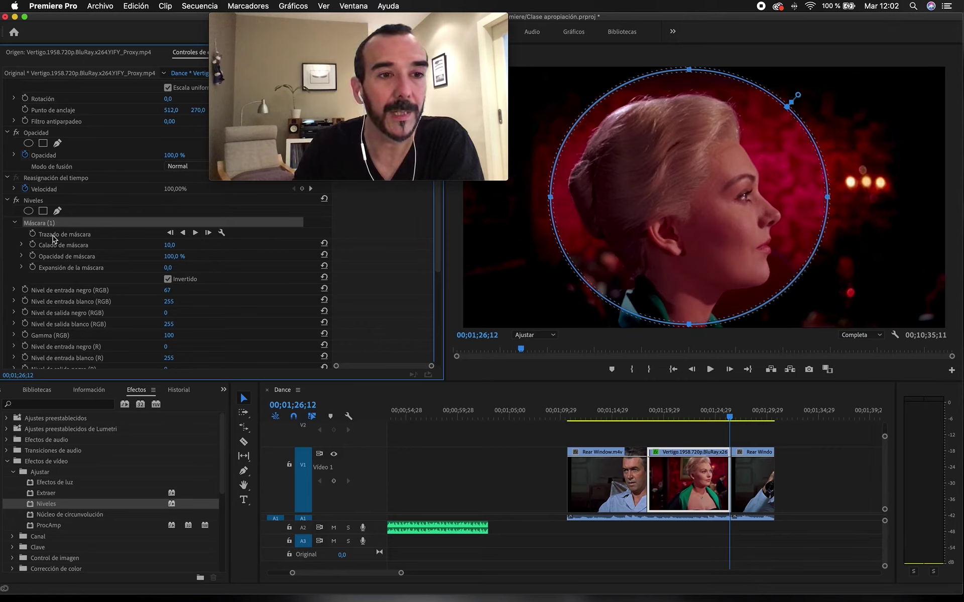
click(52, 201)
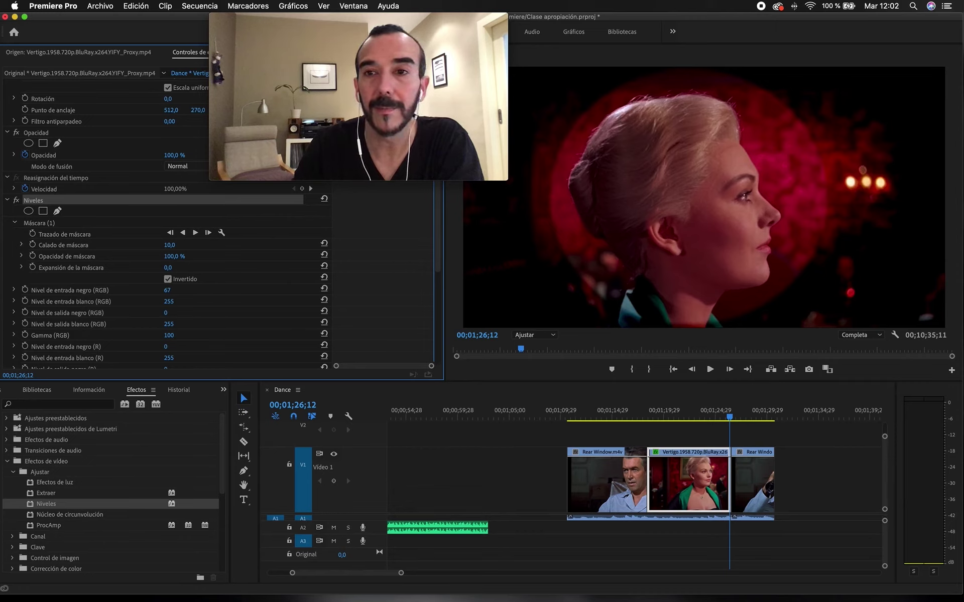
drag(167, 291, 157, 290)
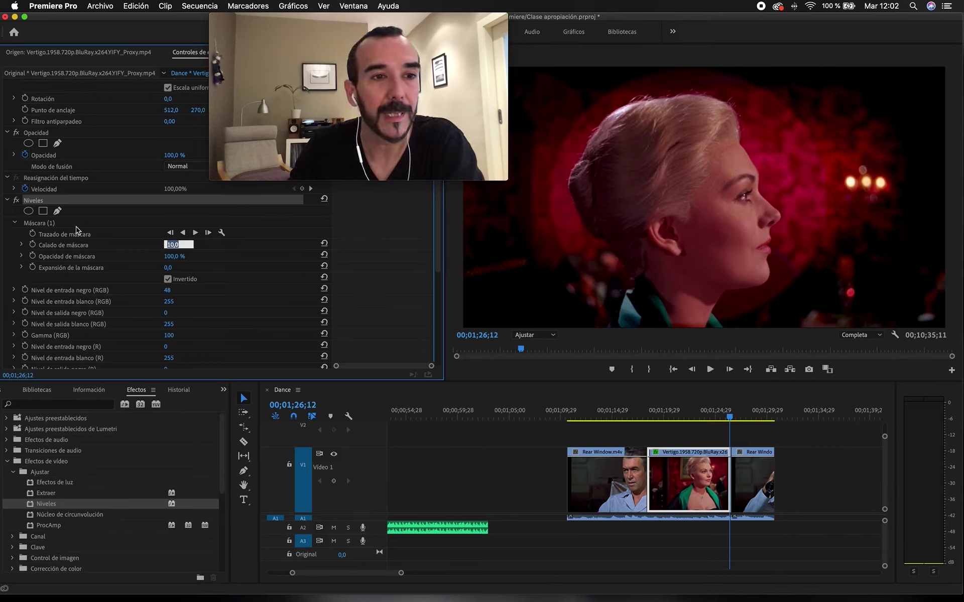
Step: Soften the mask edge with Calado de máscara at 196 and Expansión de la máscara at -17
click(50, 223)
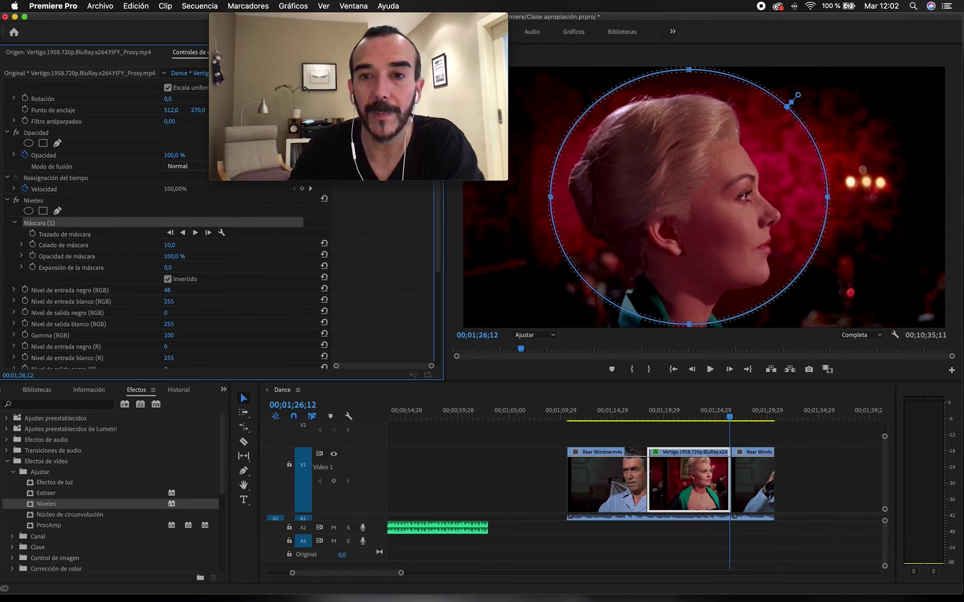
drag(169, 245, 173, 245)
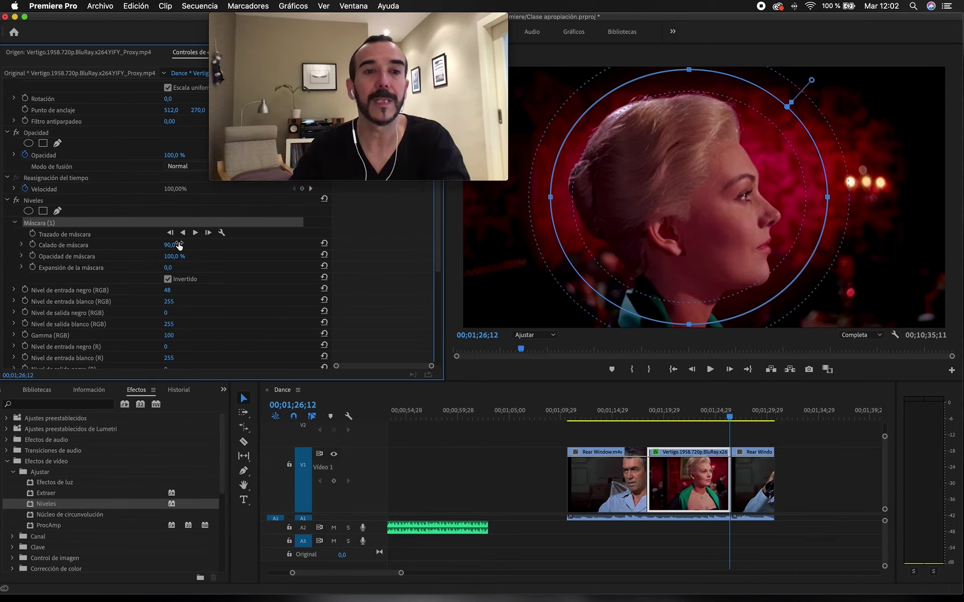
drag(169, 245, 188, 270)
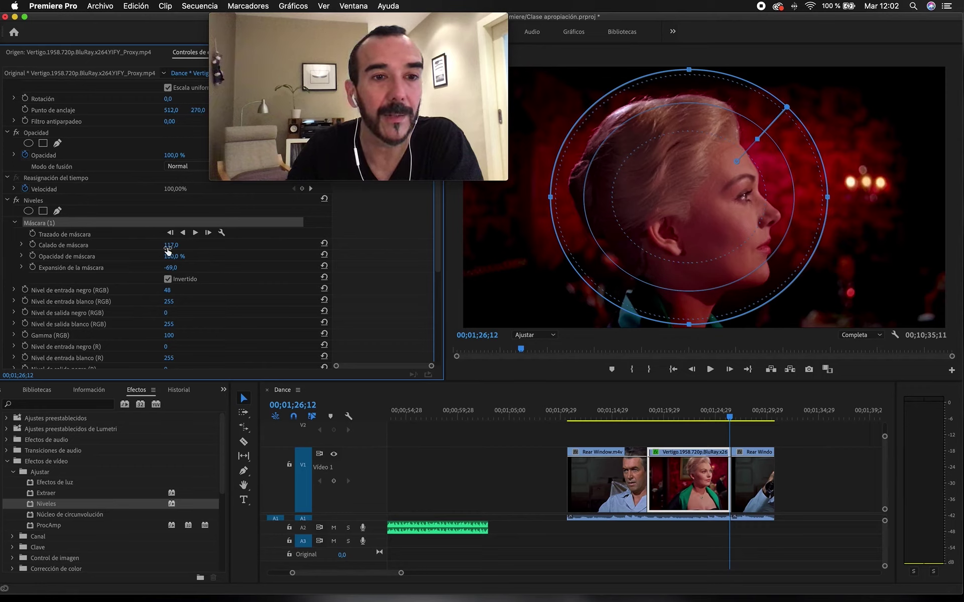
drag(172, 245, 179, 269)
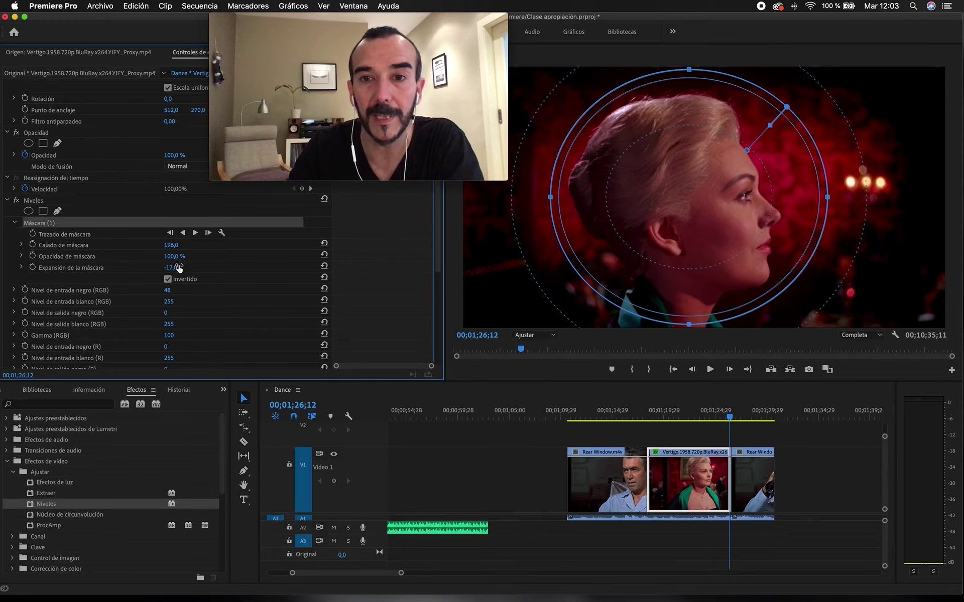
click(40, 203)
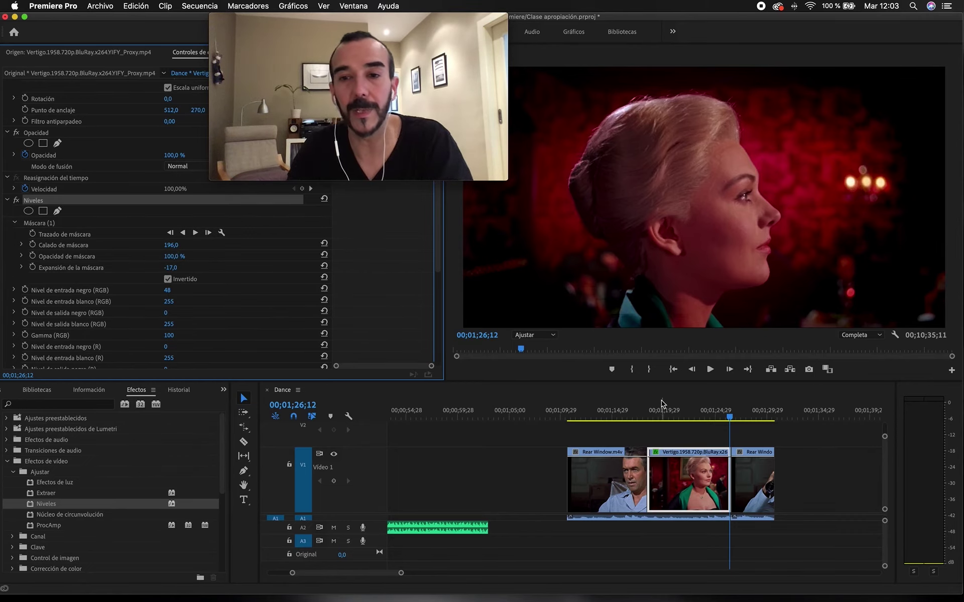
Step: Play the Vertigo clip from its start to check the softened mask against the woman's movement
click(709, 419)
drag(710, 419, 647, 425)
key(space)
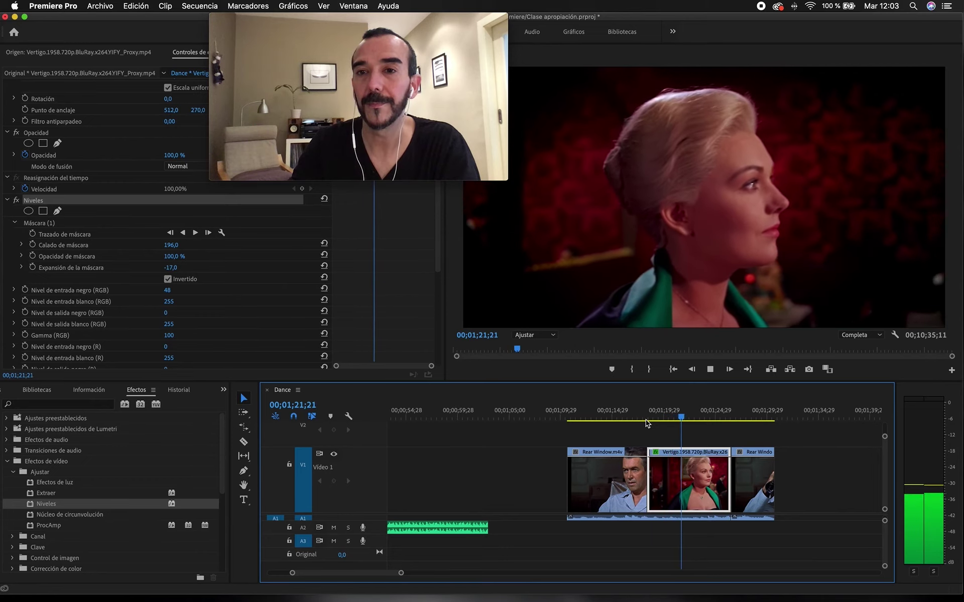
key(space)
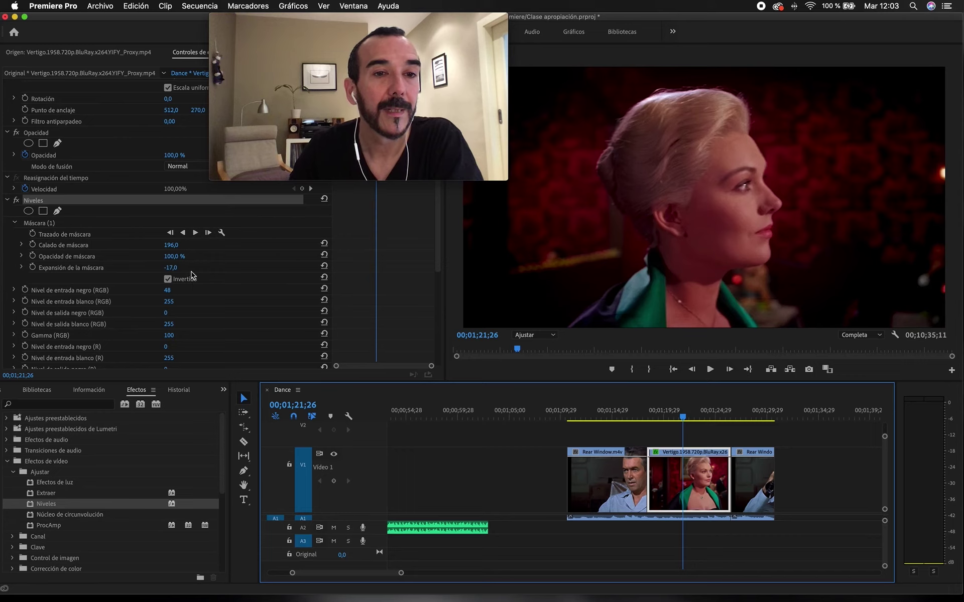
Step: Try a hard mask edge with Calado de máscara at 19 and play the start of the Vertigo clip
click(172, 248)
mouse_move(171, 245)
mouse_down()
mouse_move(145, 245)
mouse_move(167, 244)
mouse_up()
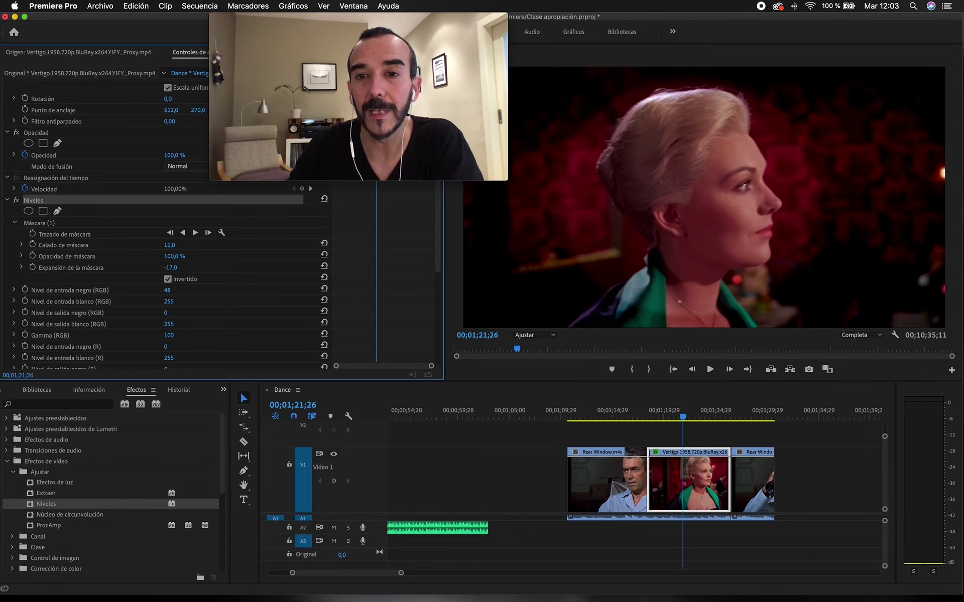
click(646, 414)
key(space)
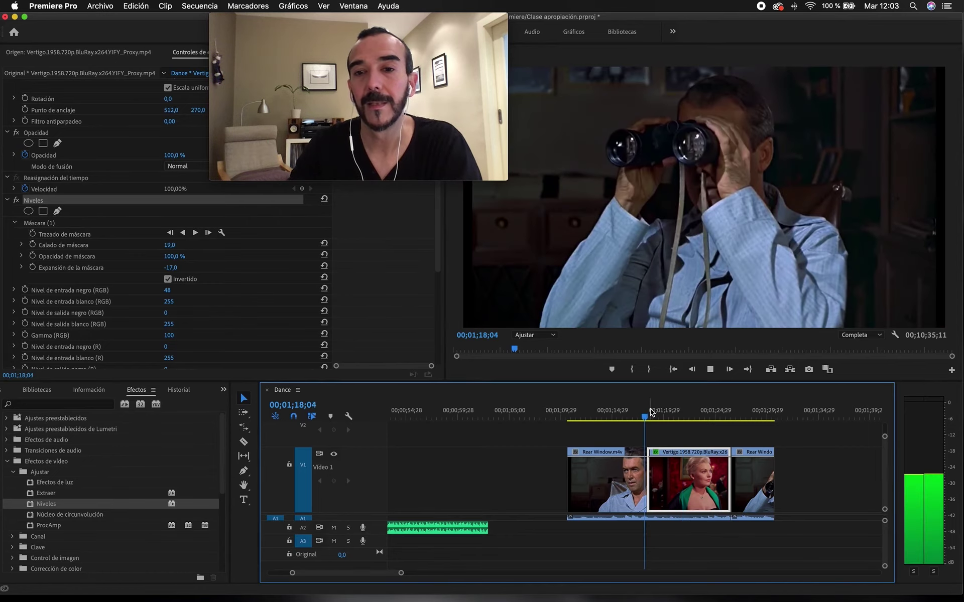
key(space)
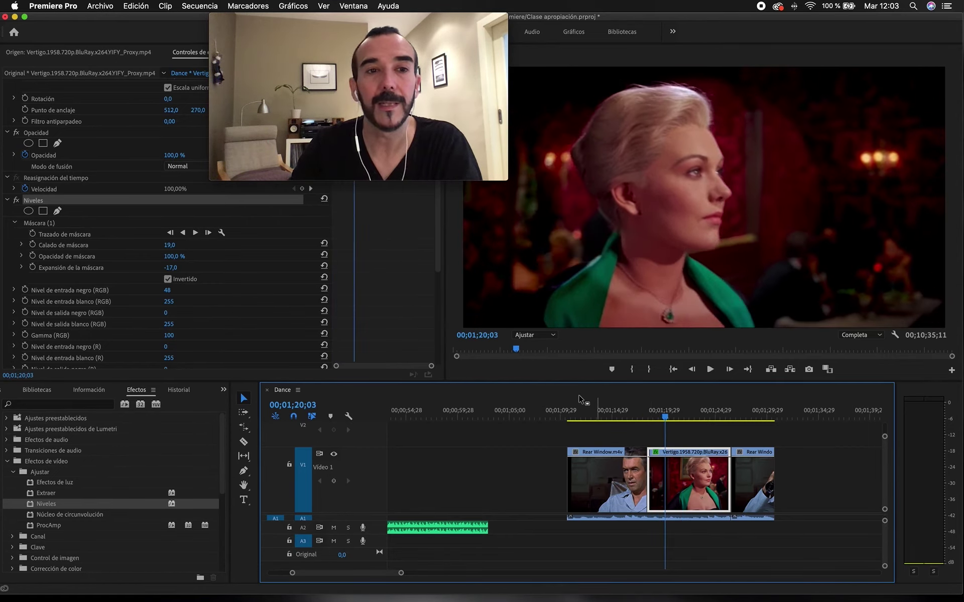
Step: Set Calado de máscara to 208 and play the Vertigo clip from its start to check the softer edge
drag(167, 246, 269, 246)
click(649, 410)
key(space)
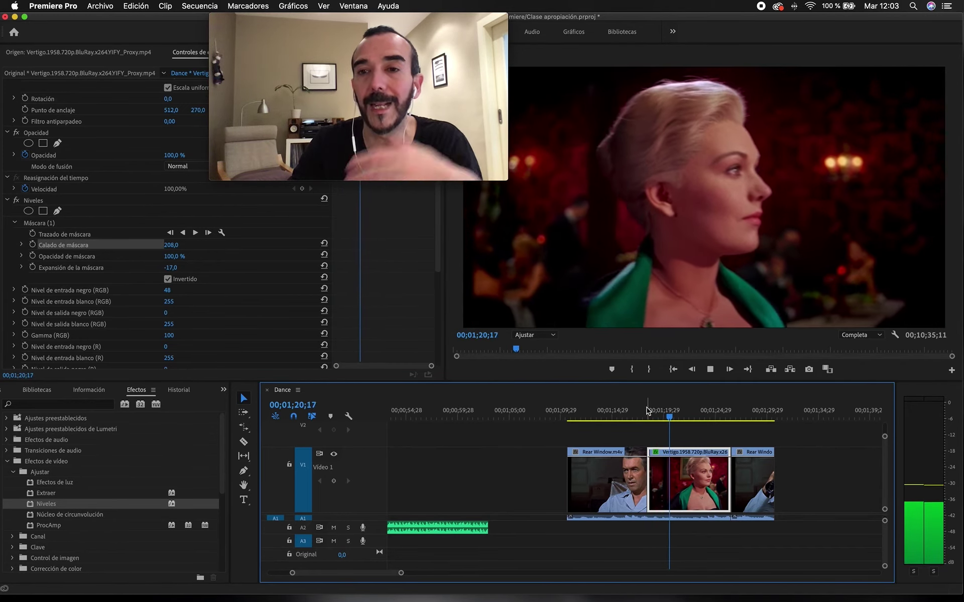
key(space)
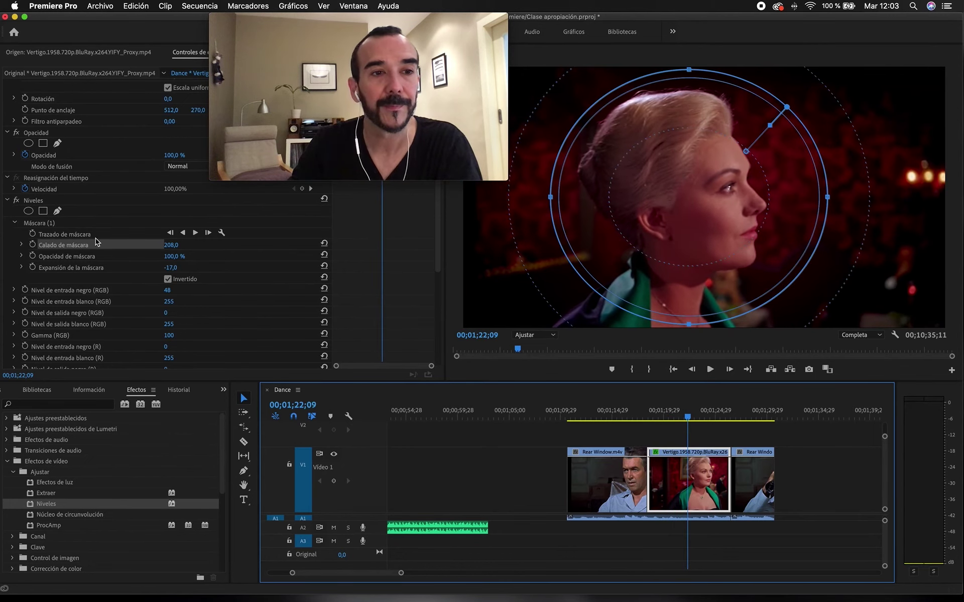
Step: Compare the image with the Niveles effect off and on at 00;01;22;09 and 00;01;20;17, leaving it enabled
click(17, 202)
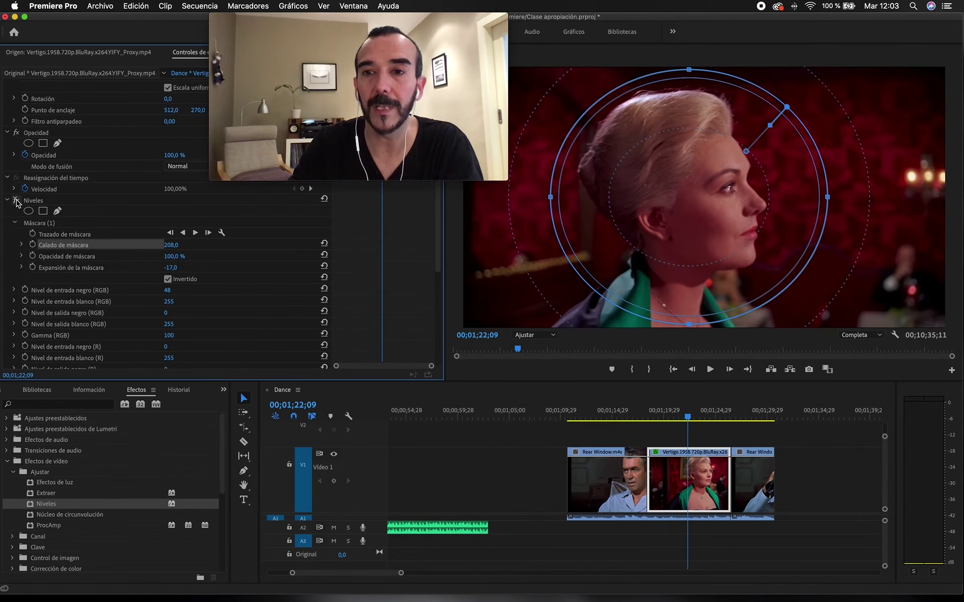
click(17, 202)
click(16, 202)
click(16, 202)
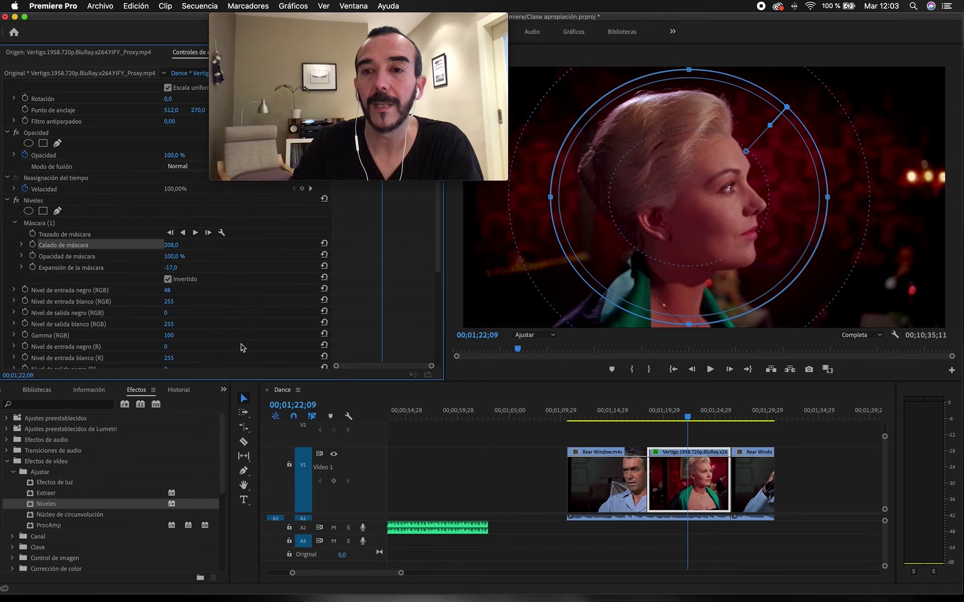
click(669, 418)
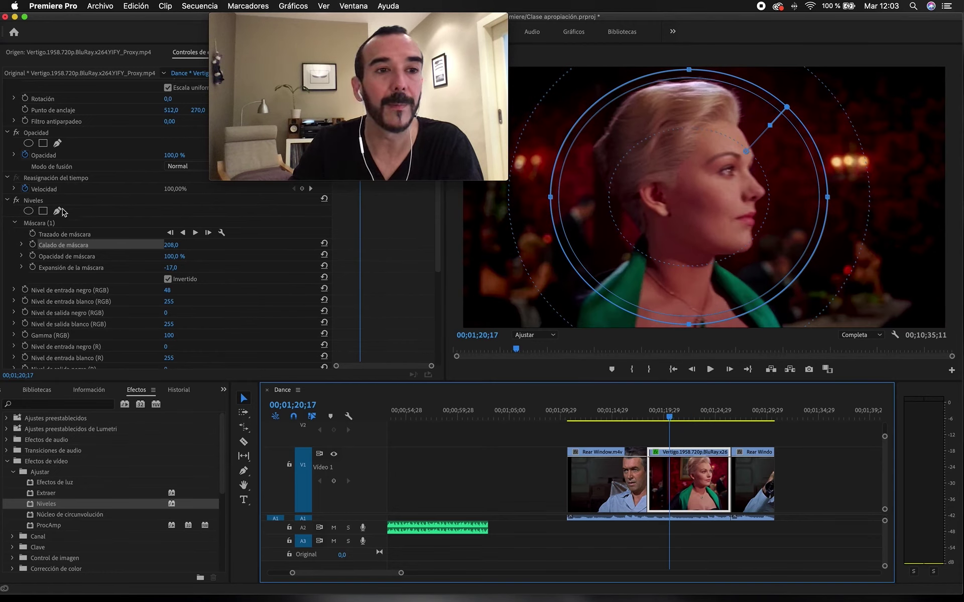
click(42, 222)
click(33, 202)
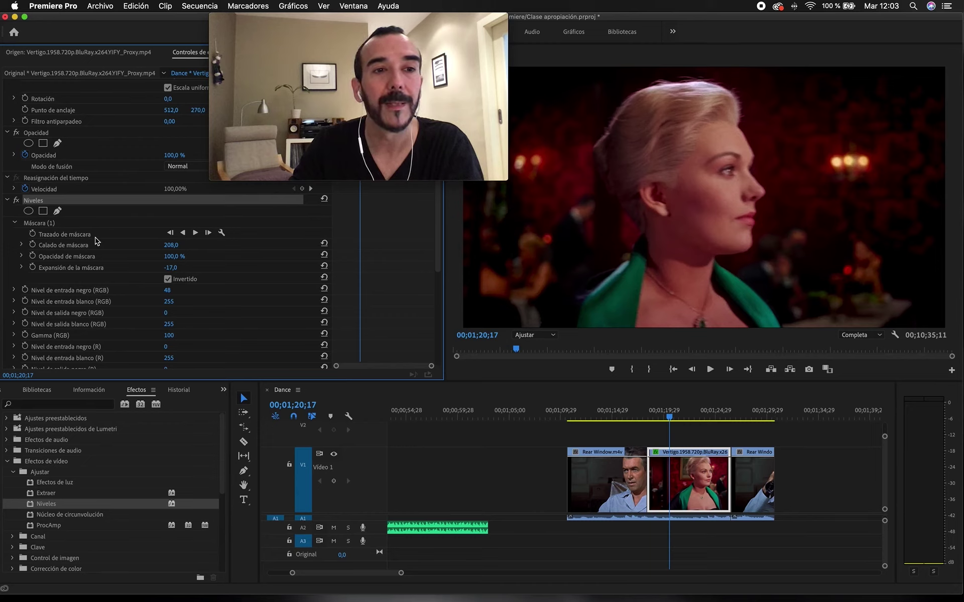
click(16, 201)
click(16, 201)
click(16, 200)
click(16, 200)
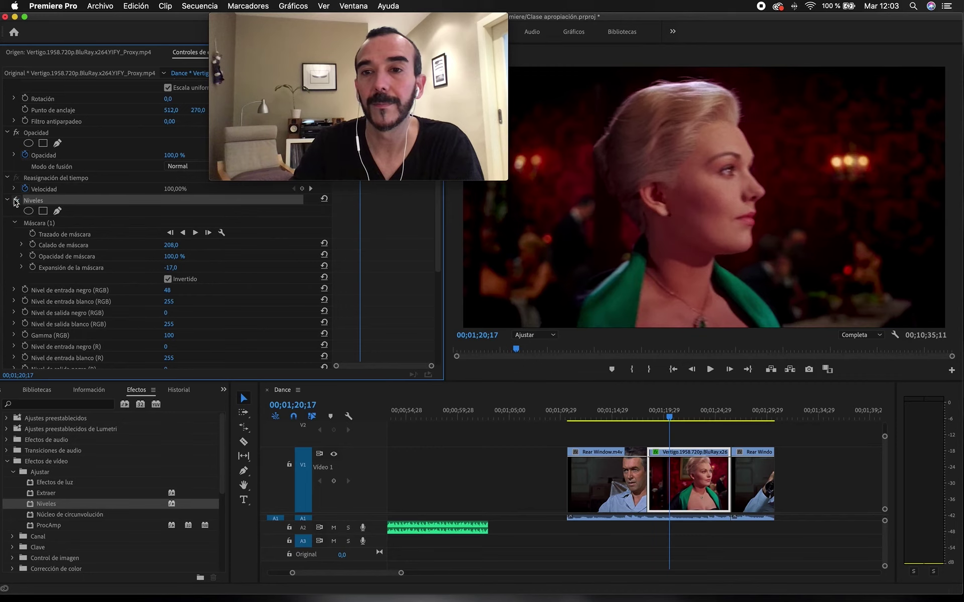
Step: Play the sequence from the end of the Rear Window clip into the Vertigo clip to review the vignette
click(633, 423)
key(space)
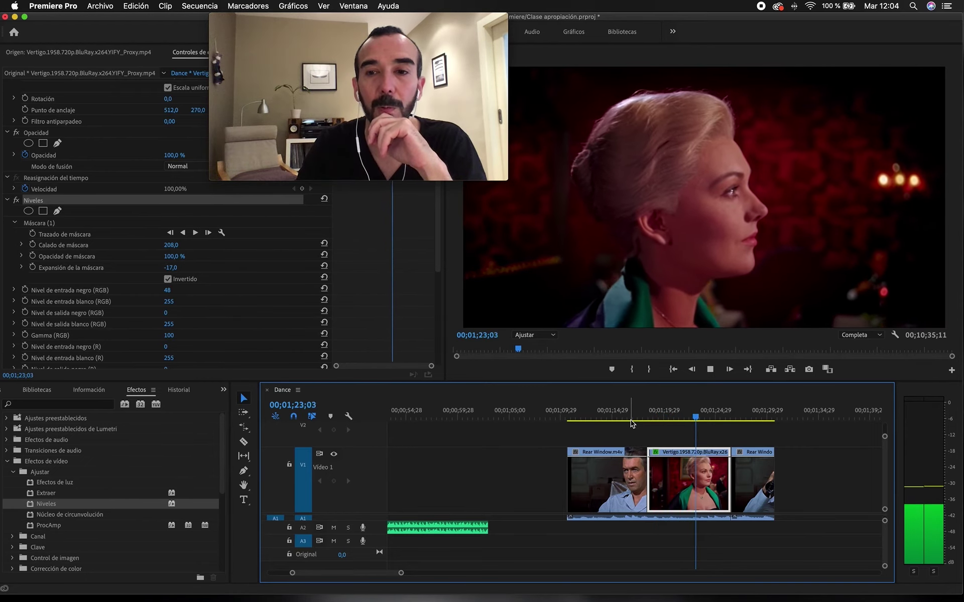
key(space)
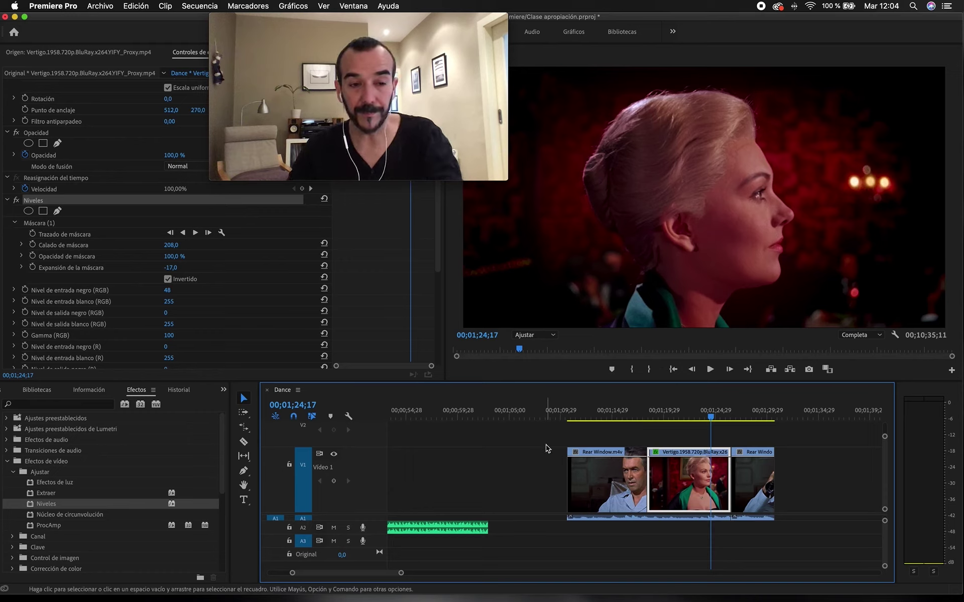
Step: Apply Desenfoque gaussiano to the last Rear Window clip, with the playhead at 00;01;27;13
scroll(149, 492, down, 5)
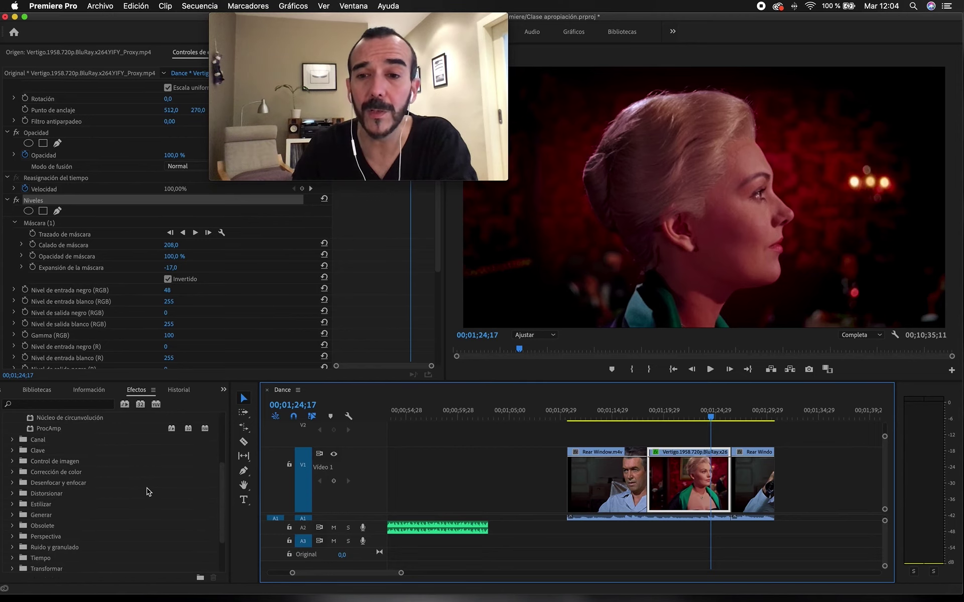
drag(655, 416, 713, 424)
drag(733, 424, 740, 423)
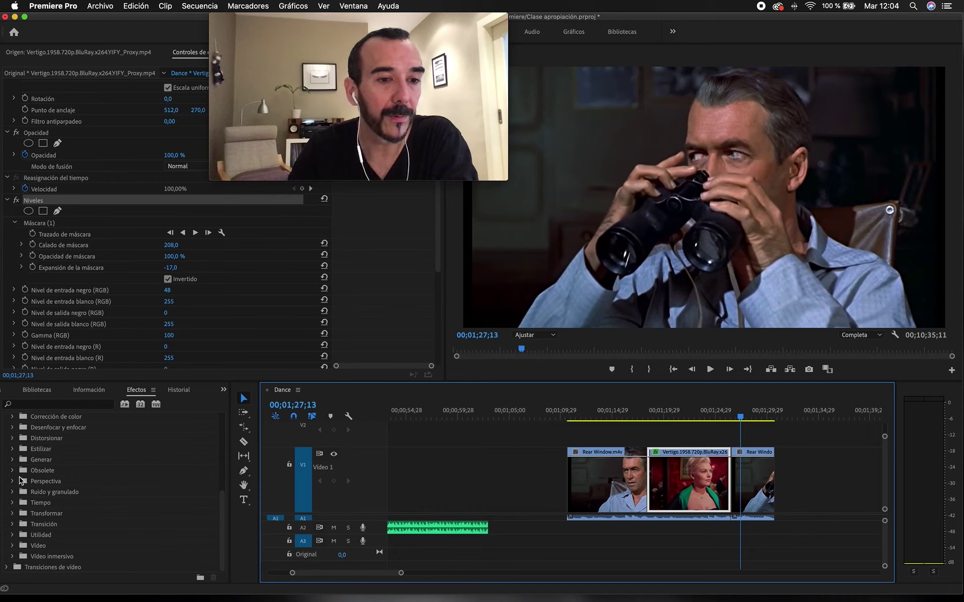
click(12, 429)
drag(34, 474, 746, 497)
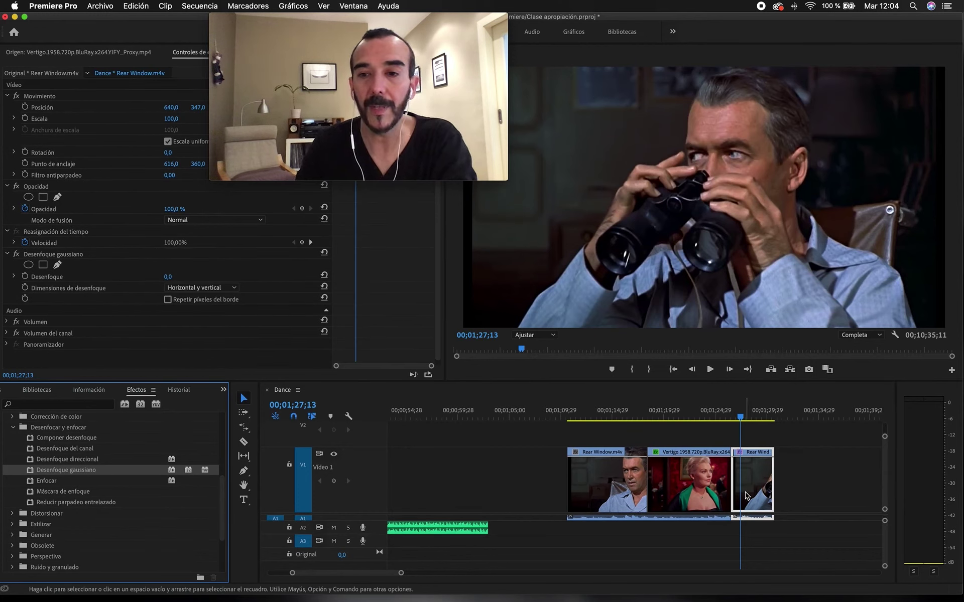
key(equal)
key(equal)
key(equal)
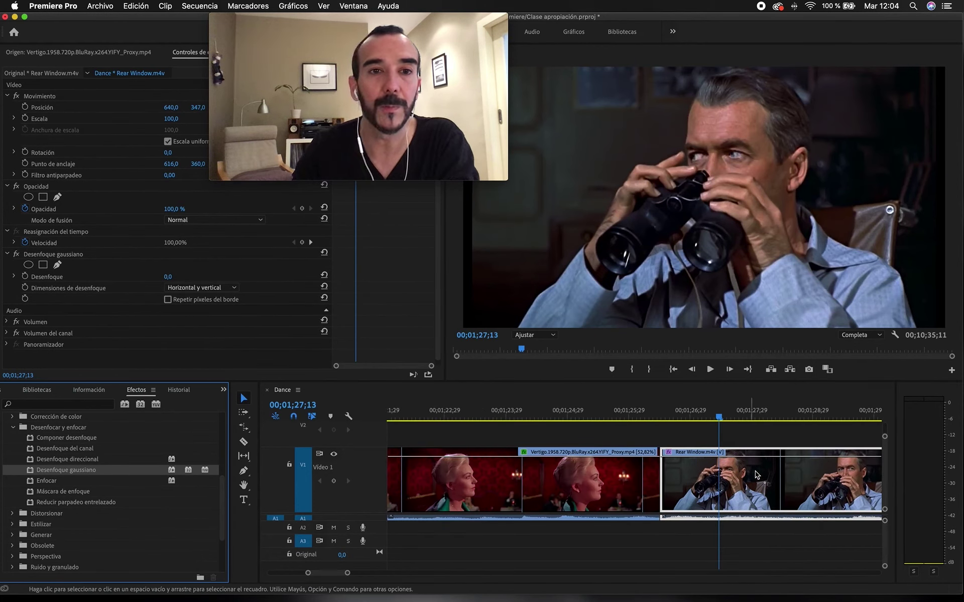
click(773, 473)
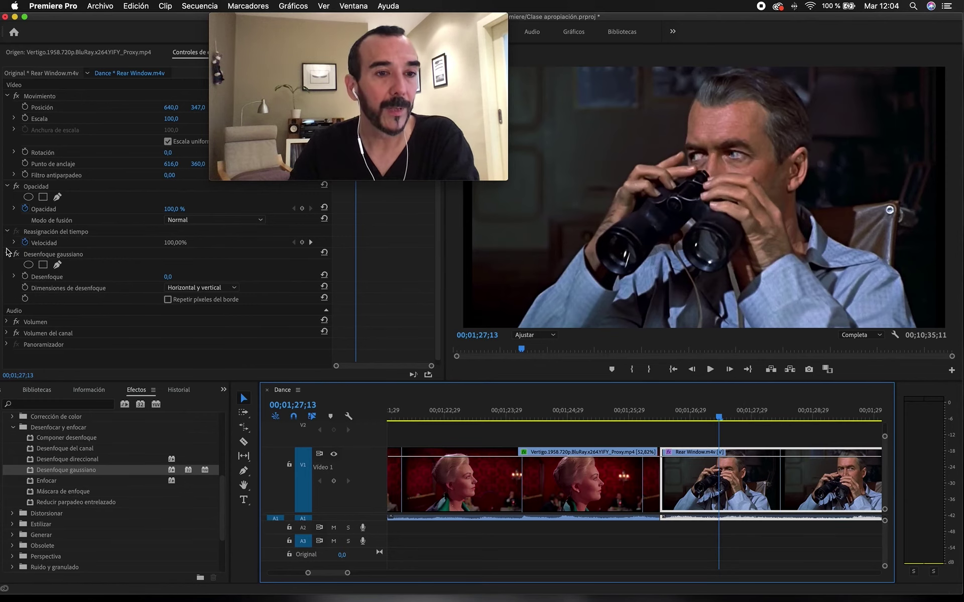
click(45, 258)
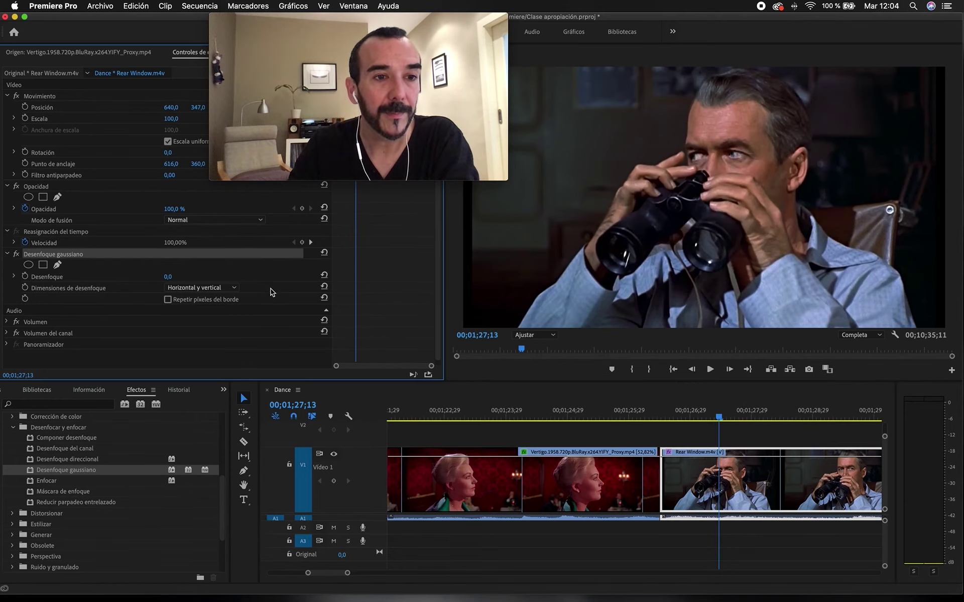
Step: Draw a closed freehand mask for Desenfoque gaussiano around the man's arms, hands, head and shoulders, down to the frame's lower edge
click(57, 265)
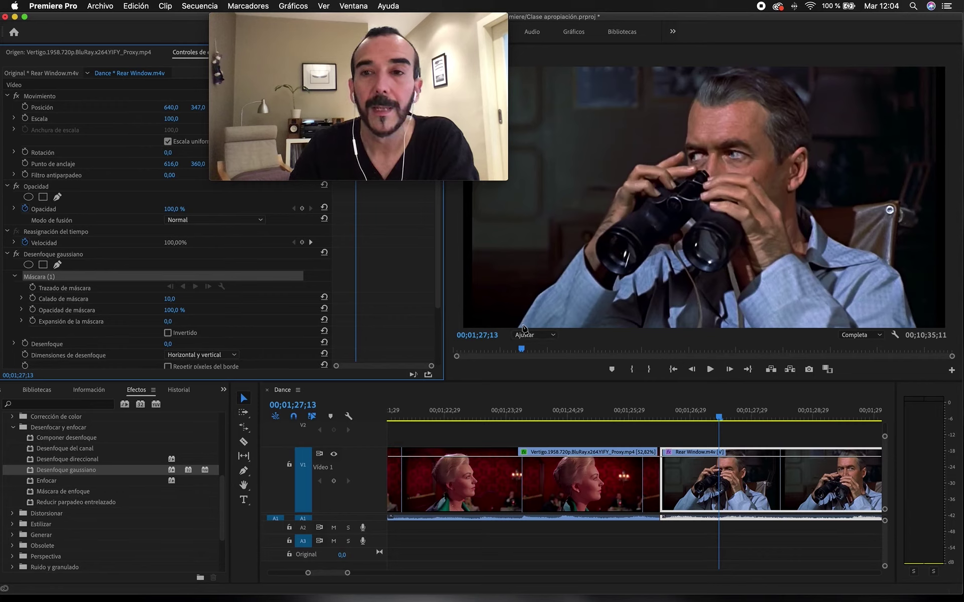
click(521, 324)
click(547, 288)
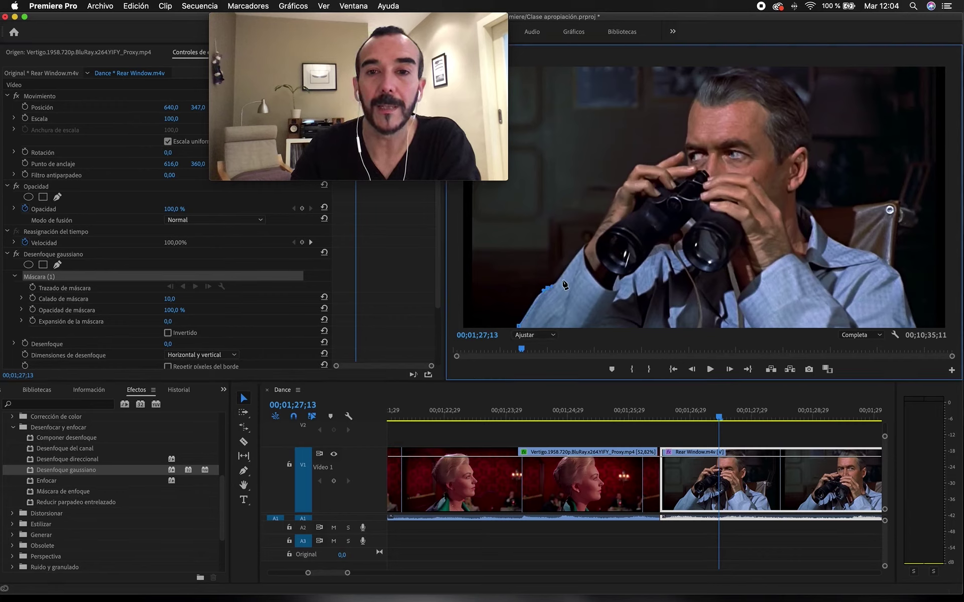
click(570, 272)
click(584, 244)
click(589, 234)
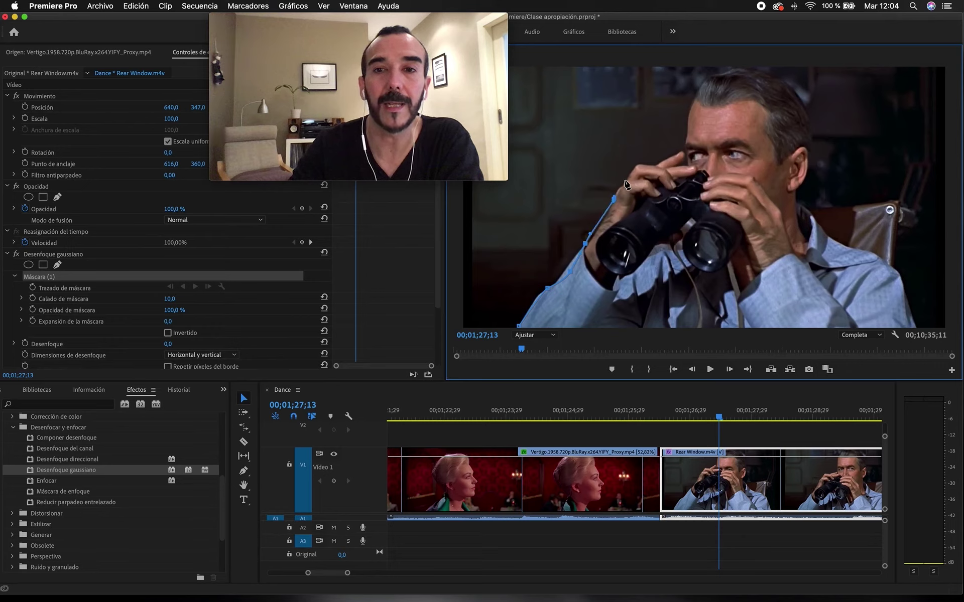
click(638, 161)
click(650, 161)
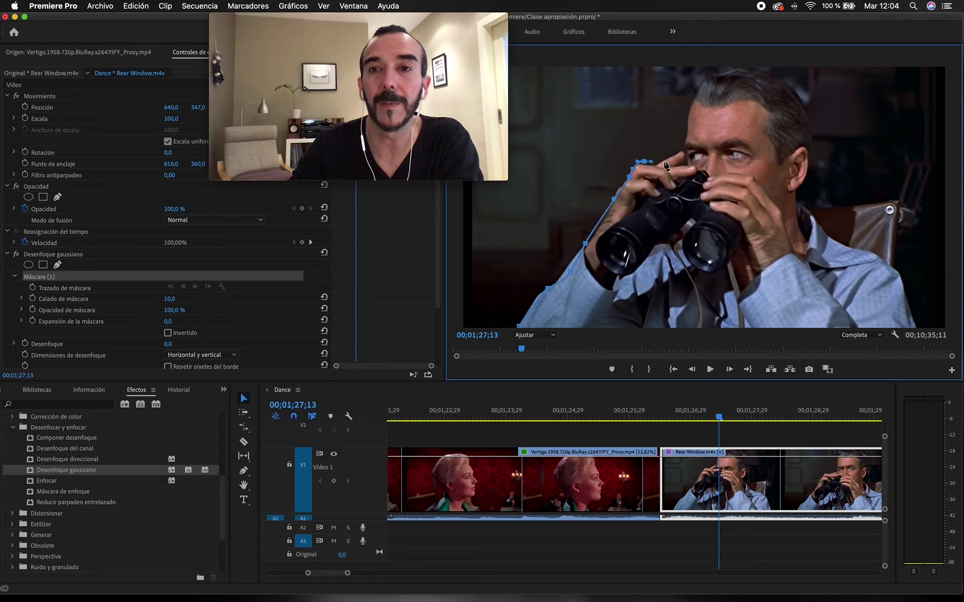
click(687, 132)
click(688, 122)
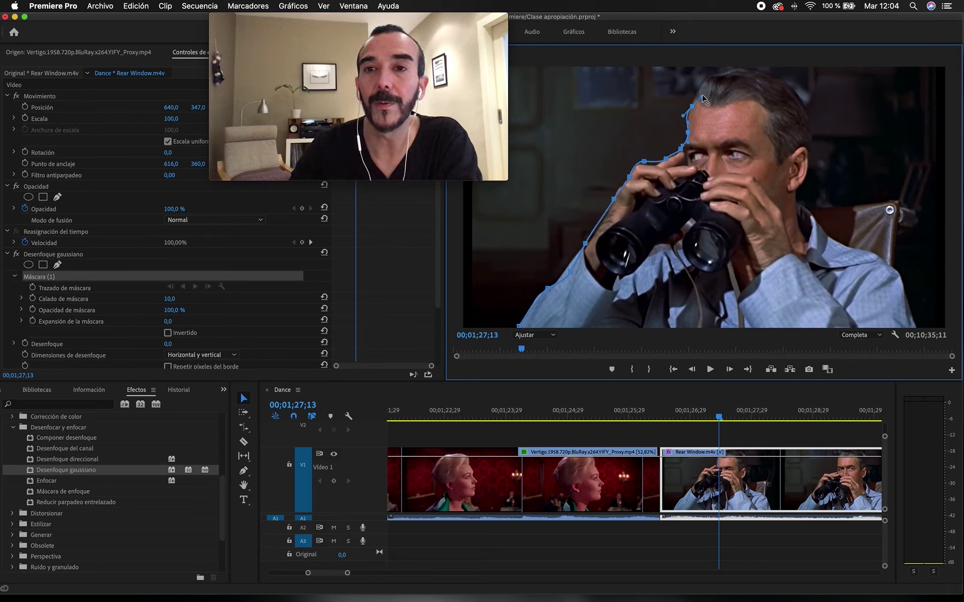
click(764, 70)
click(781, 73)
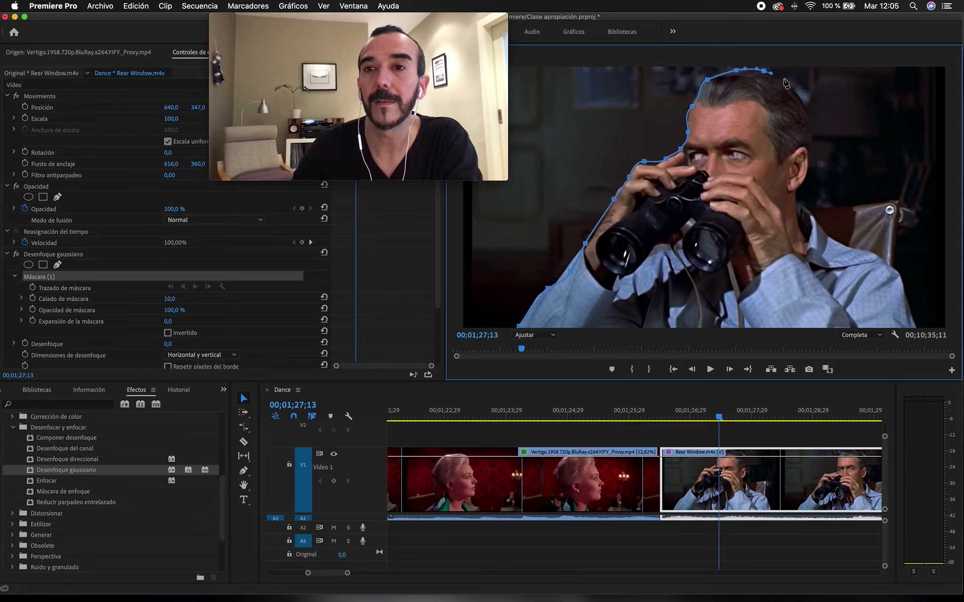
click(789, 81)
click(798, 91)
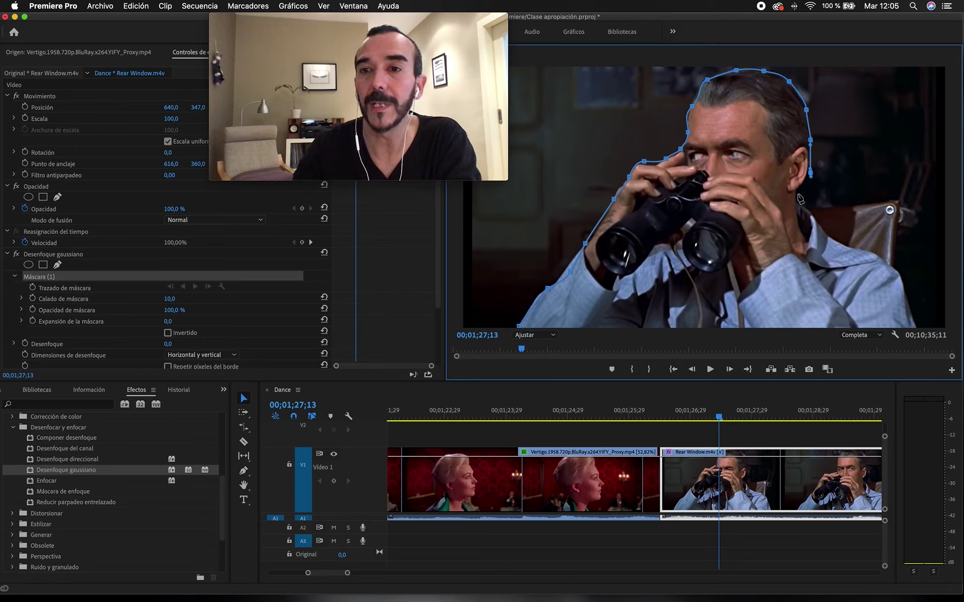
click(839, 241)
click(848, 243)
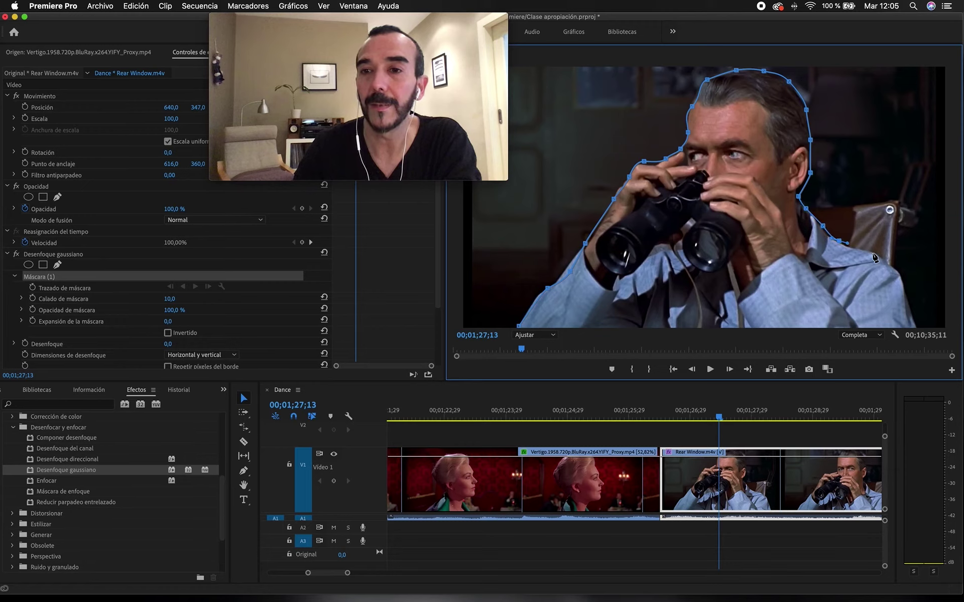
click(910, 308)
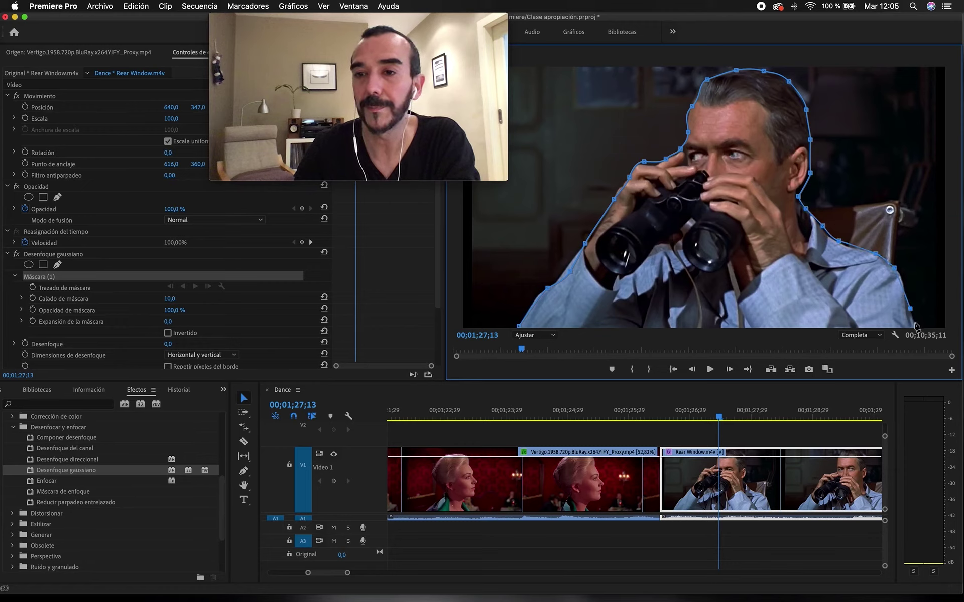
click(519, 327)
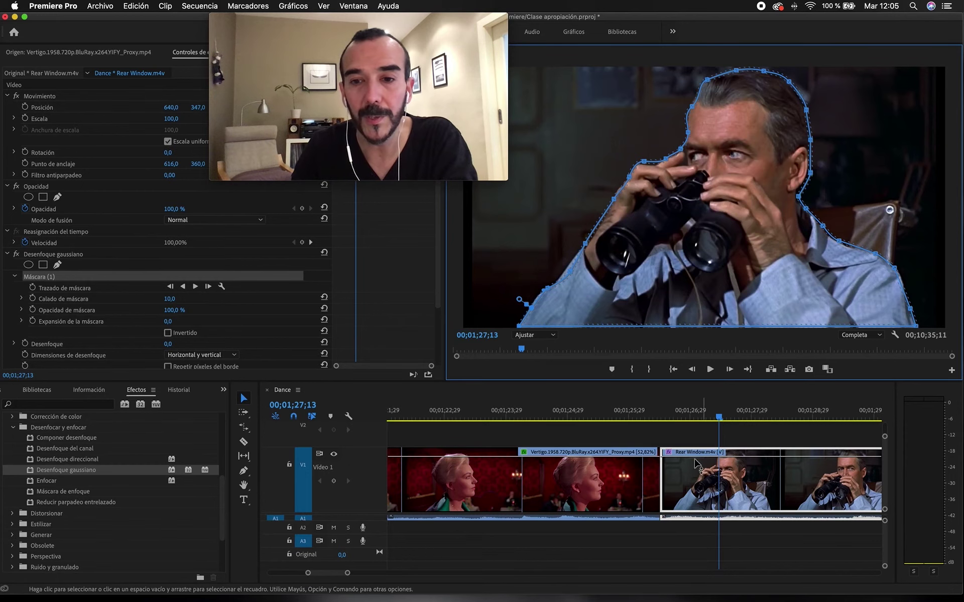
Step: Trim the start of the last Rear Window clip to 00;01;27;13 and track the blur mask forward through the clip
drag(662, 465, 729, 474)
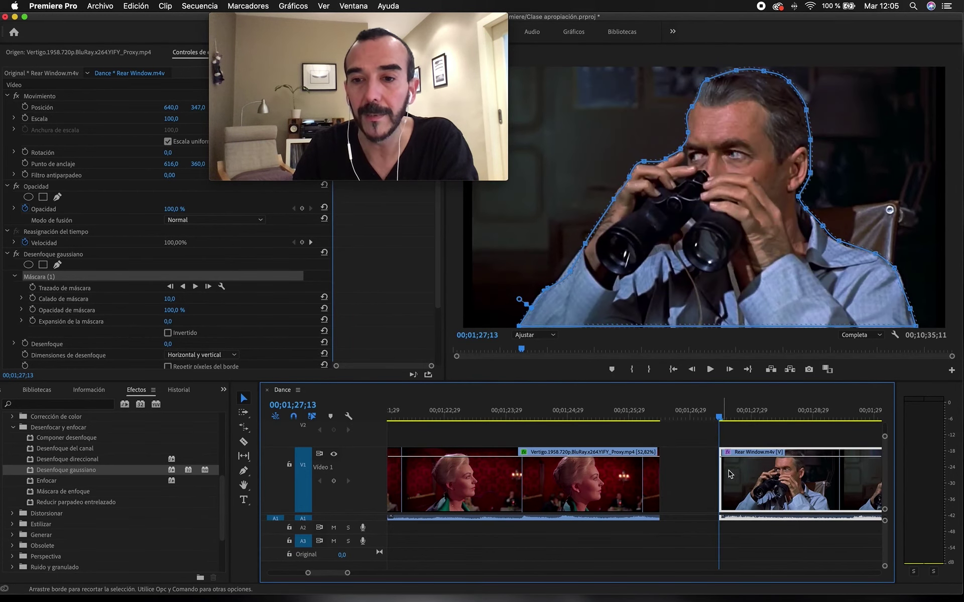
scroll(730, 474, right, 5)
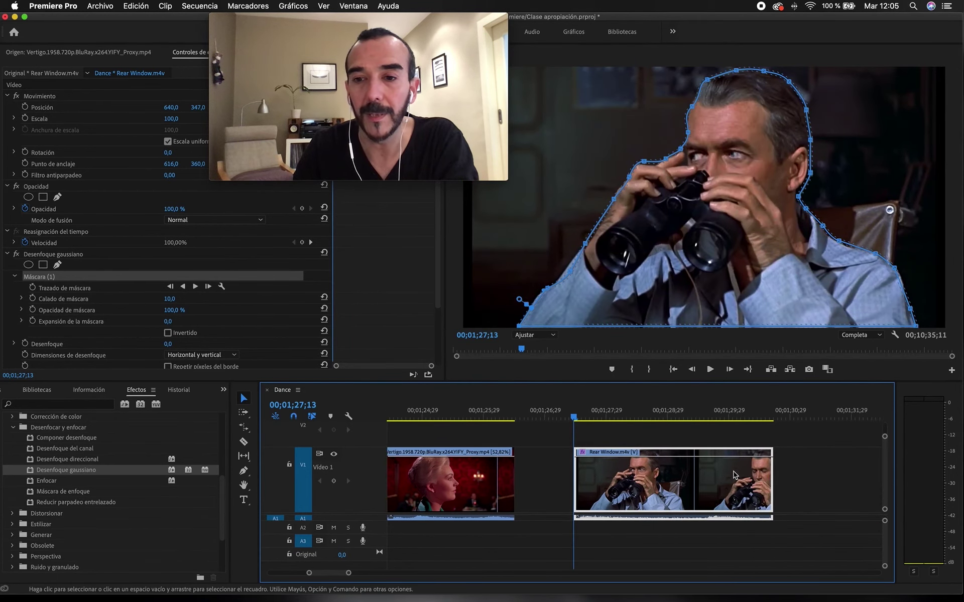
click(194, 287)
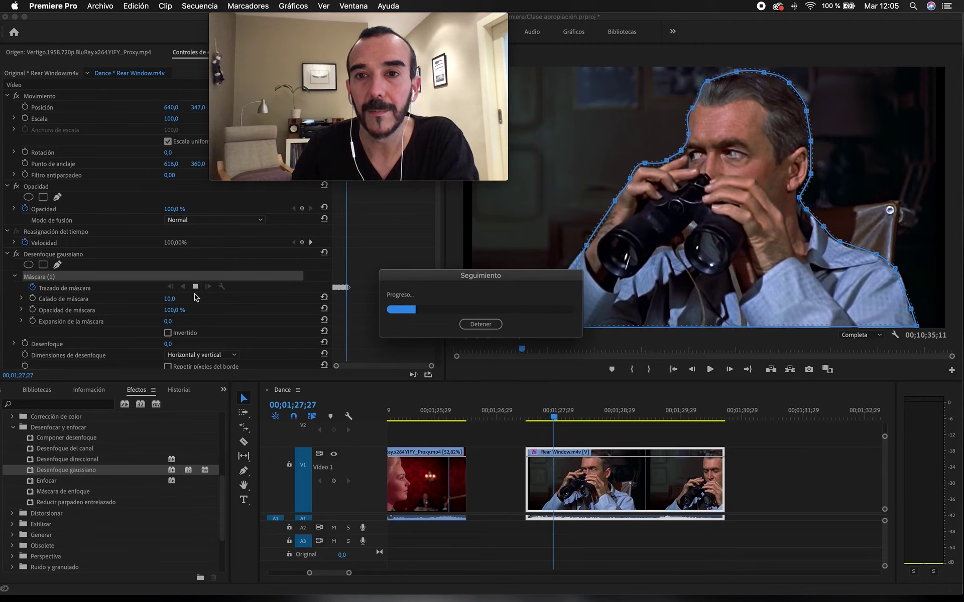
drag(533, 275, 459, 276)
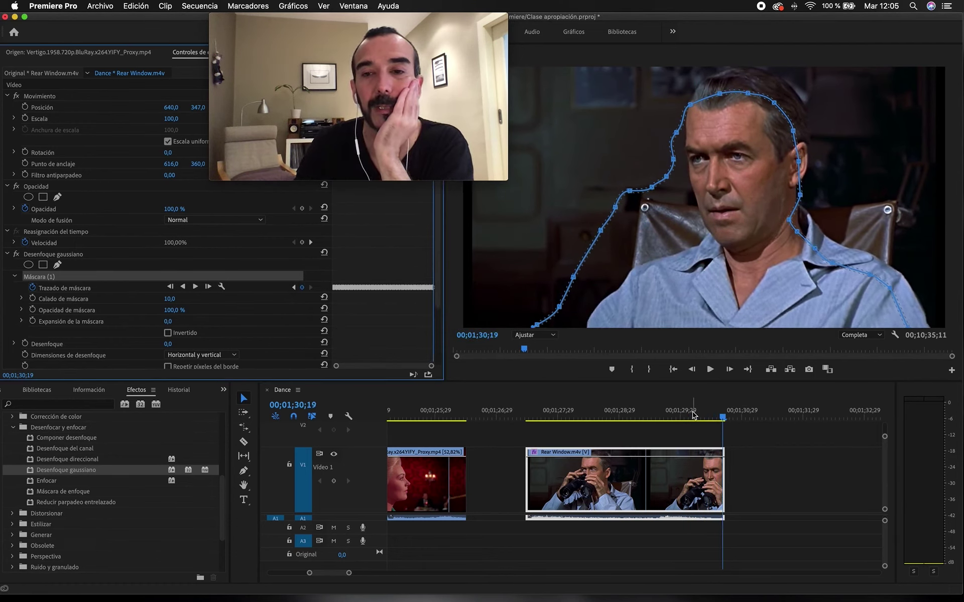
Step: Review the tracked mask path from the clip's end back to 00;01;28;13 and frame by frame up to 00;01;28;16
drag(693, 414, 587, 410)
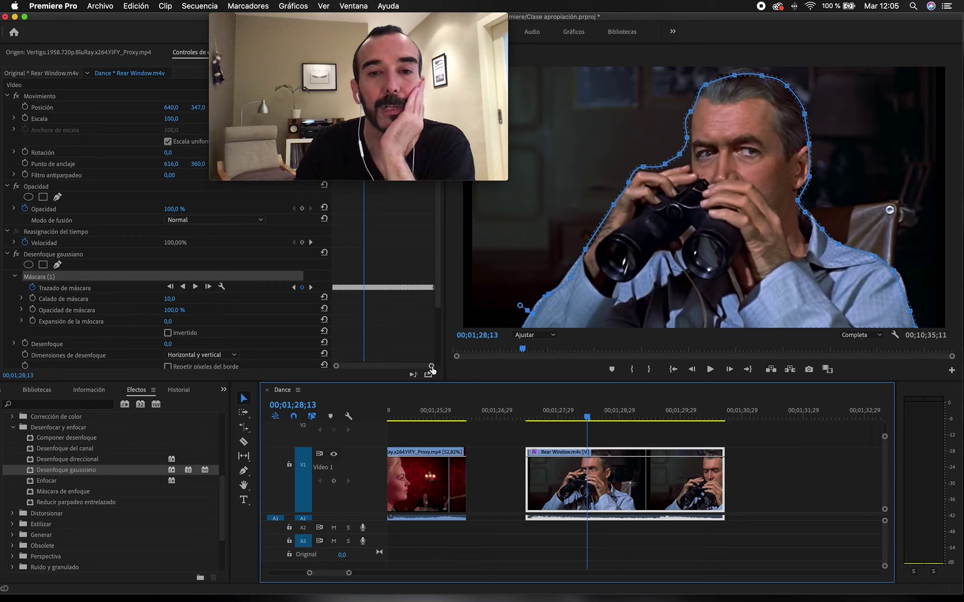
drag(431, 366, 402, 367)
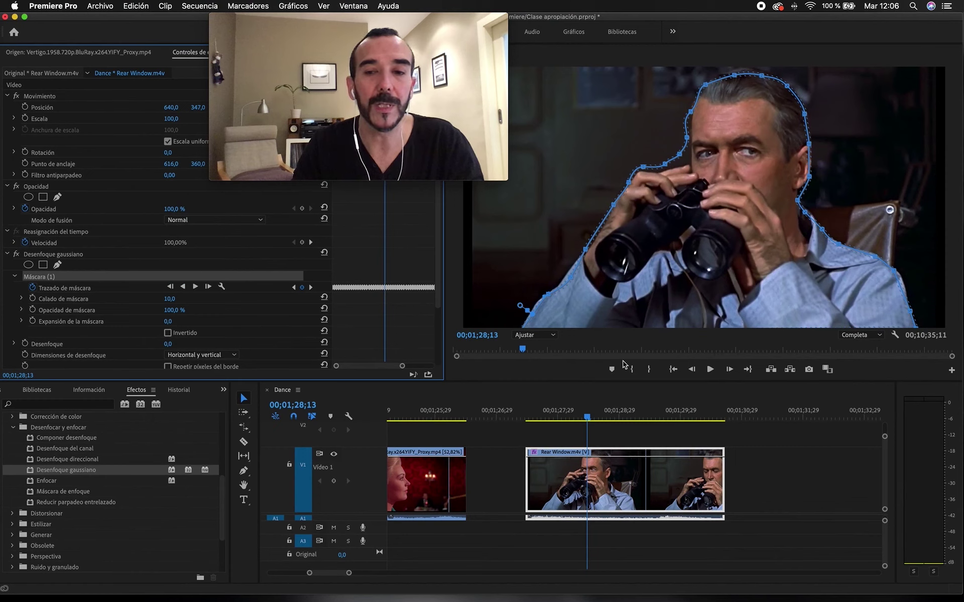
key(Right)
key(Right)
key(Left)
key(Left)
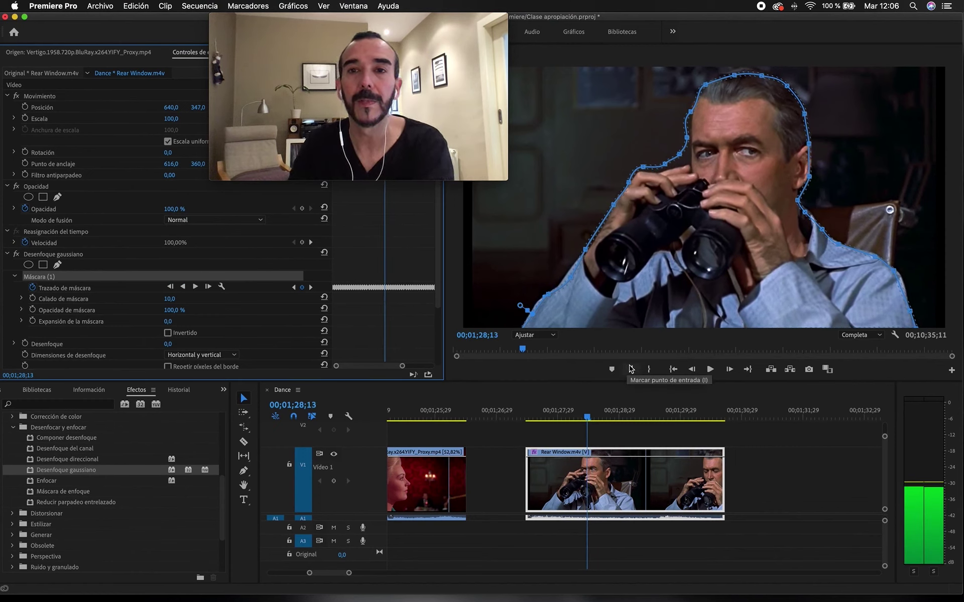
key(Right)
key(Right)
key(Right)
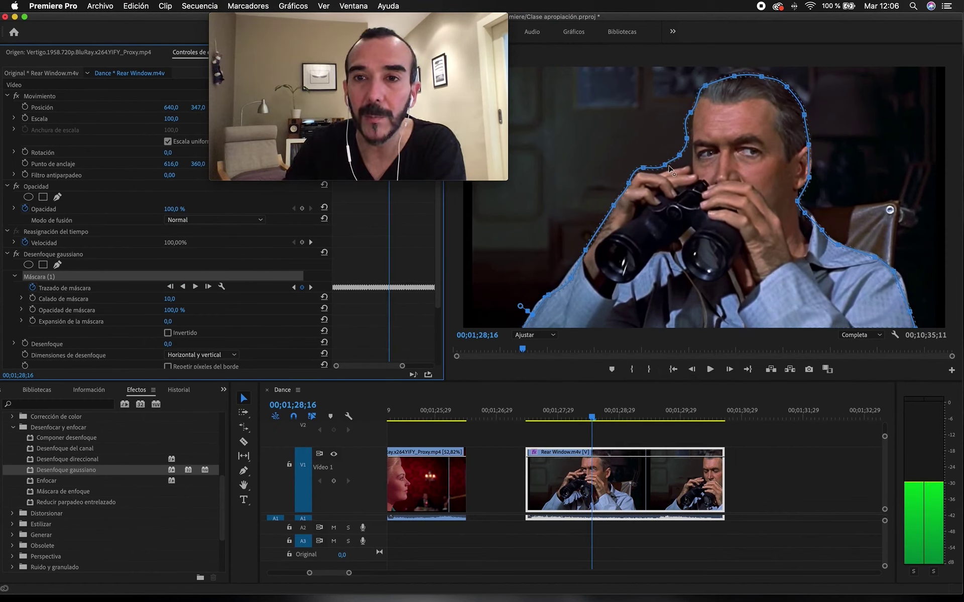
Step: Adjust the mask points at 00;01;28;16 to follow the man's fingers, face, forehead and the top of his hair
click(670, 171)
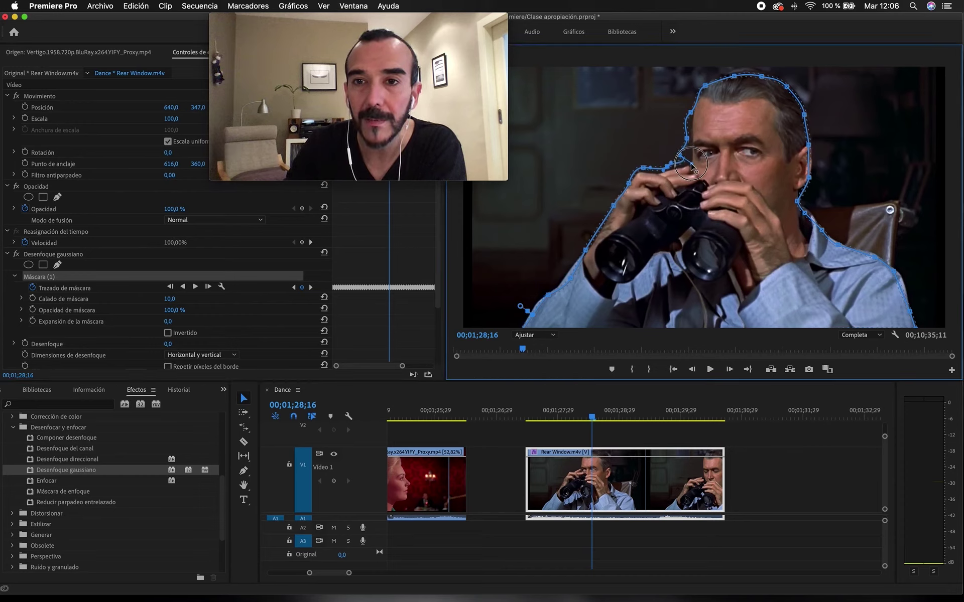
drag(681, 160, 688, 159)
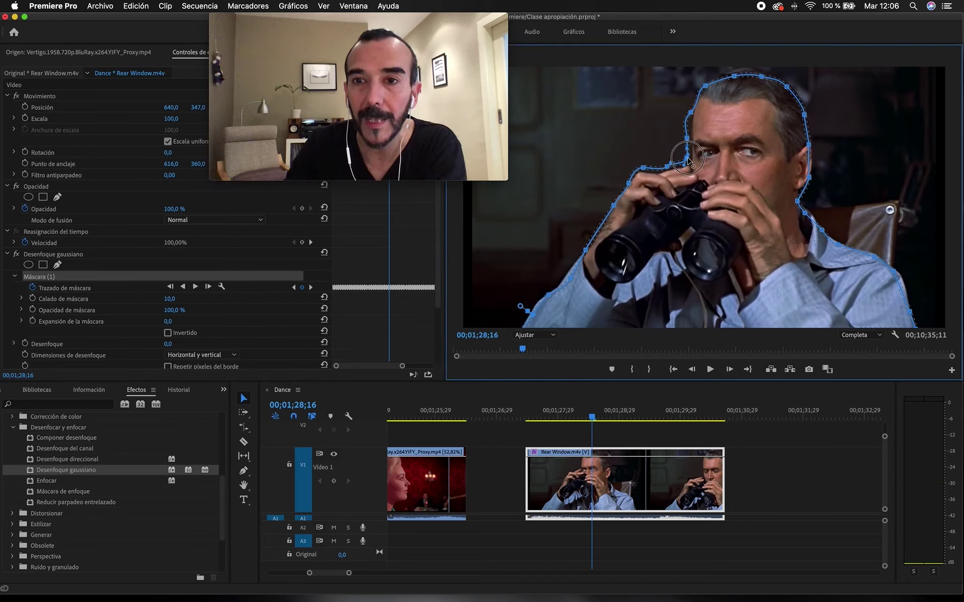
click(691, 113)
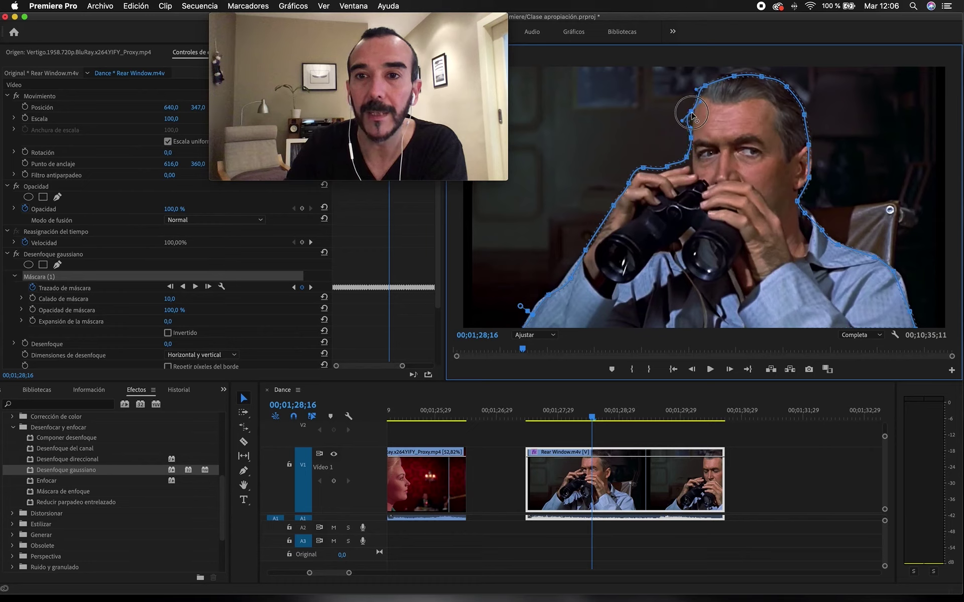
drag(734, 76, 737, 73)
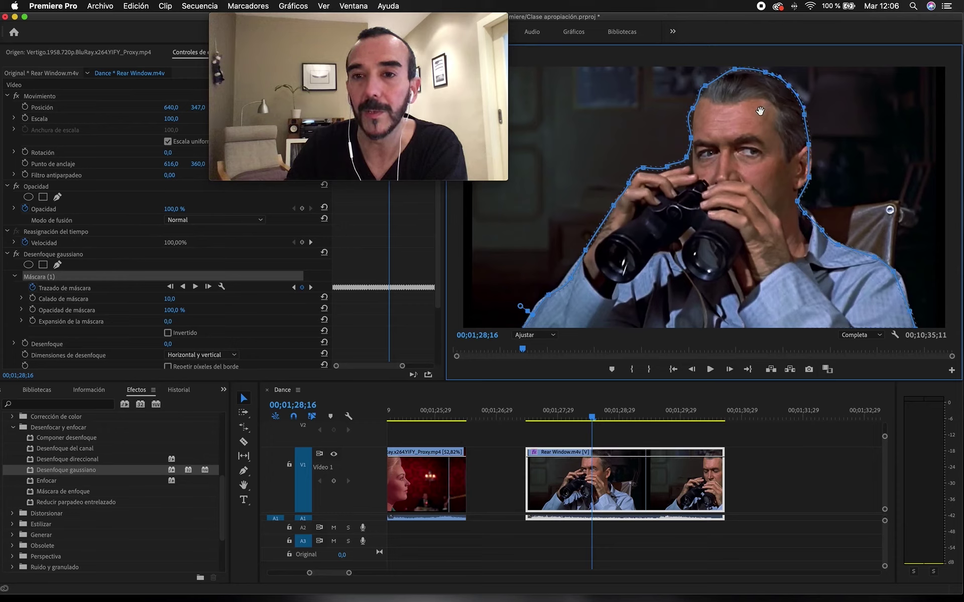
drag(687, 160, 690, 163)
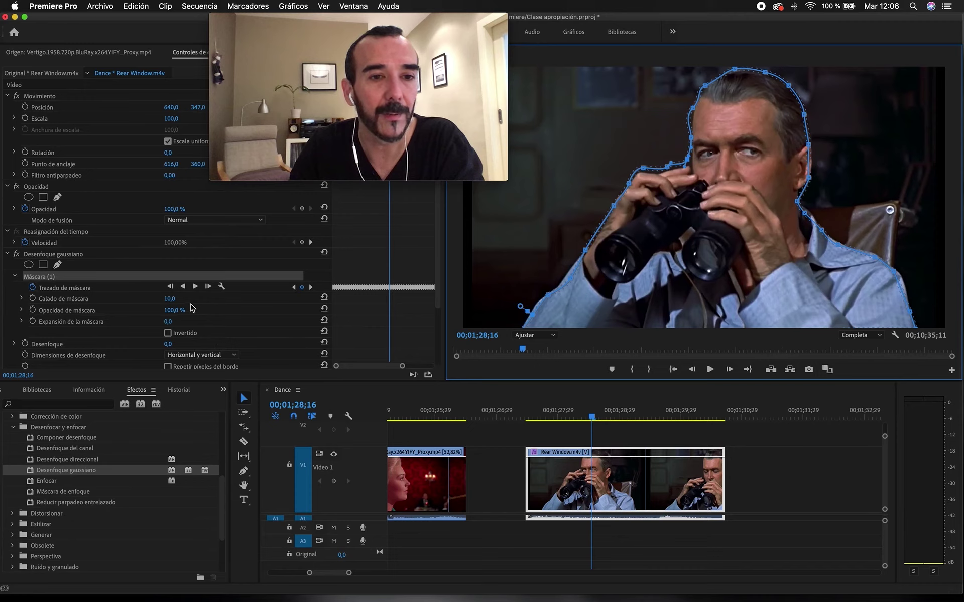
Step: Invert the Desenfoque gaussiano mask and set Desenfoque to 27,6 to blur the background behind the man
click(168, 333)
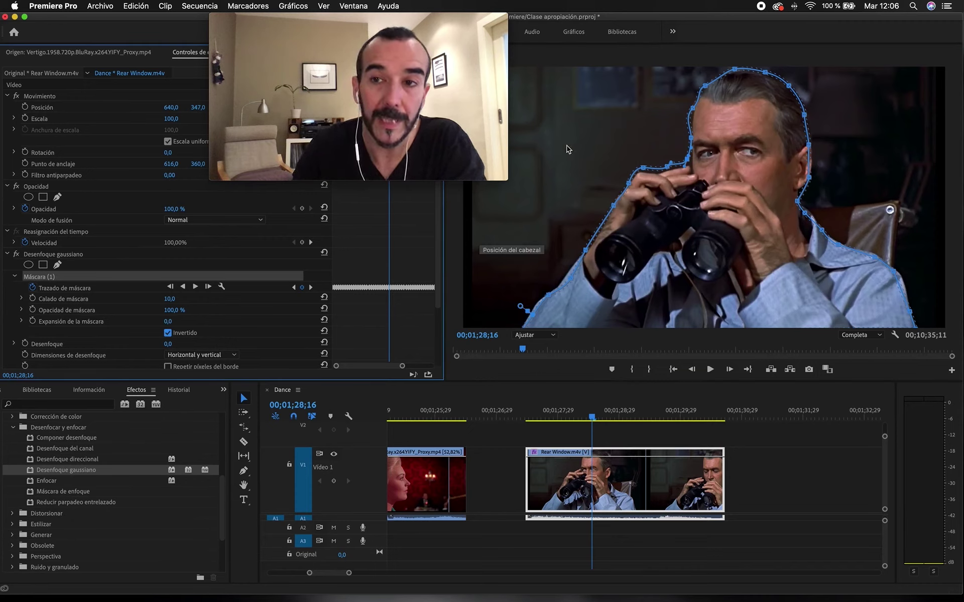
scroll(297, 324, down, 3)
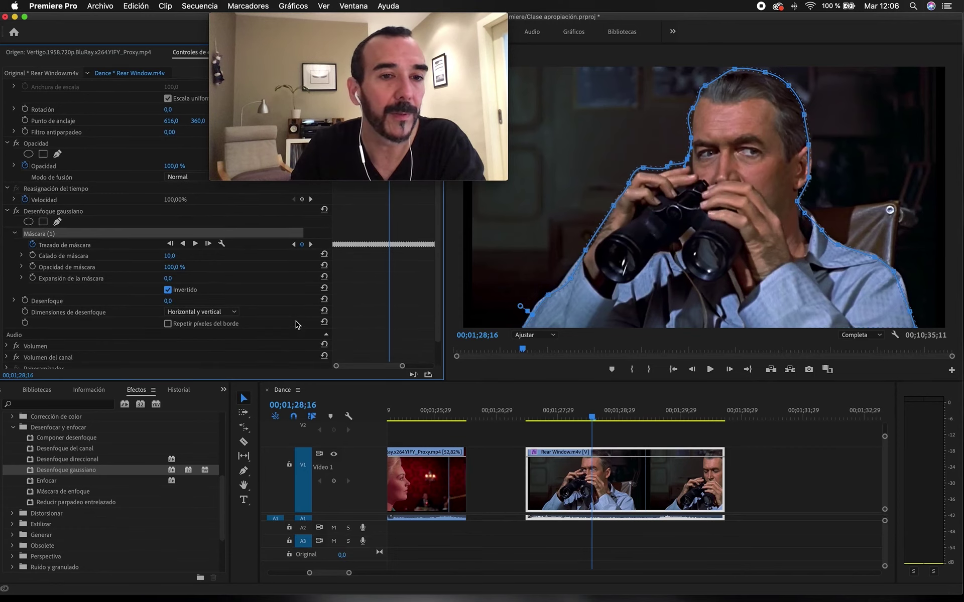
scroll(296, 325, down, 2)
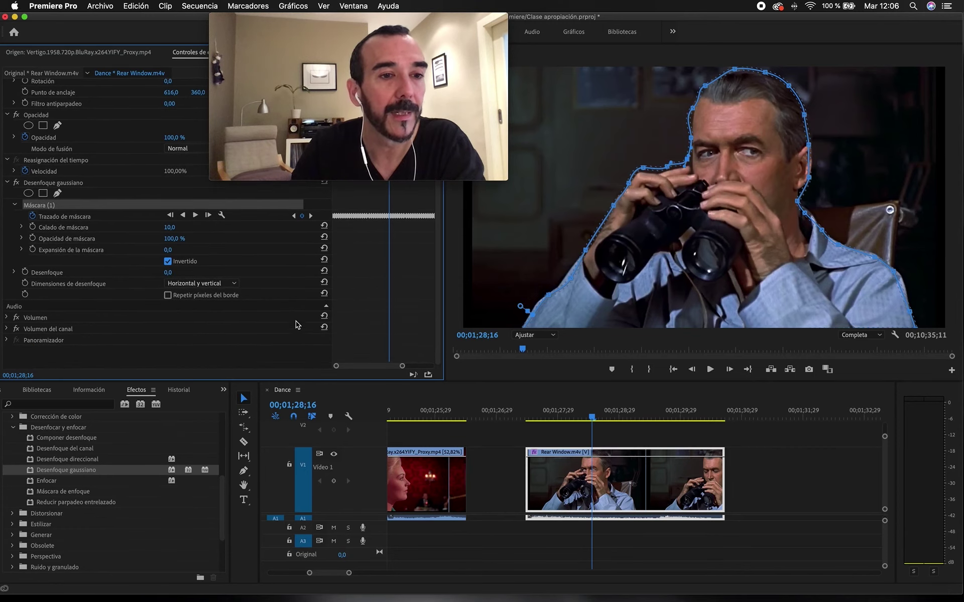
click(14, 273)
drag(20, 281, 183, 281)
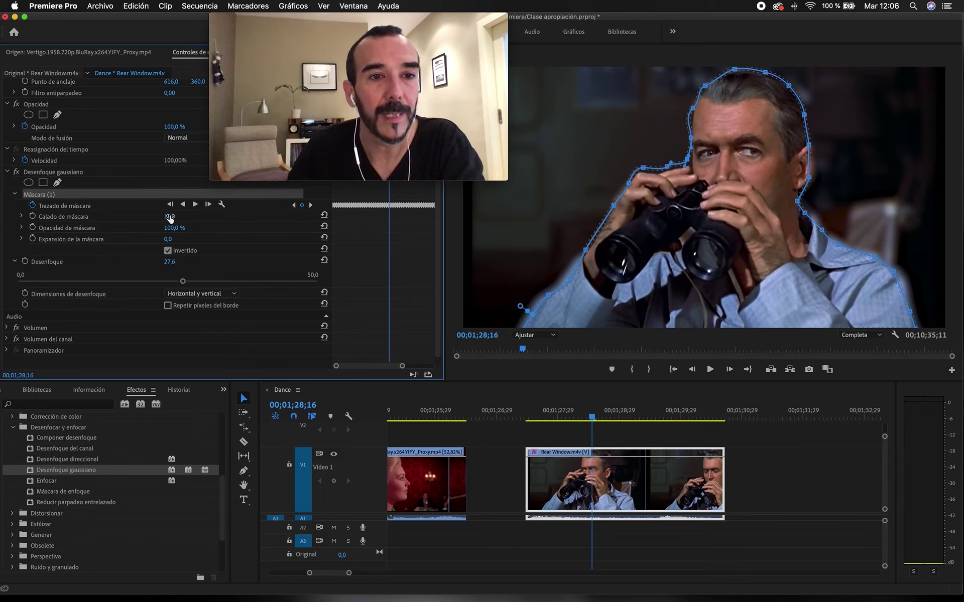
Step: Soften the blur mask's edge by setting Calado de máscara to 82
drag(169, 218, 207, 219)
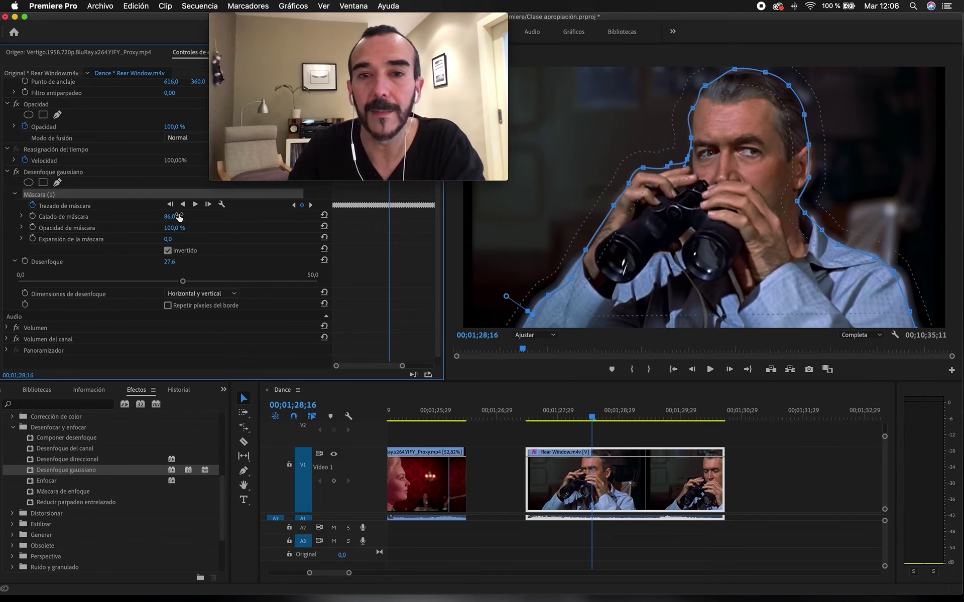
drag(190, 218, 159, 218)
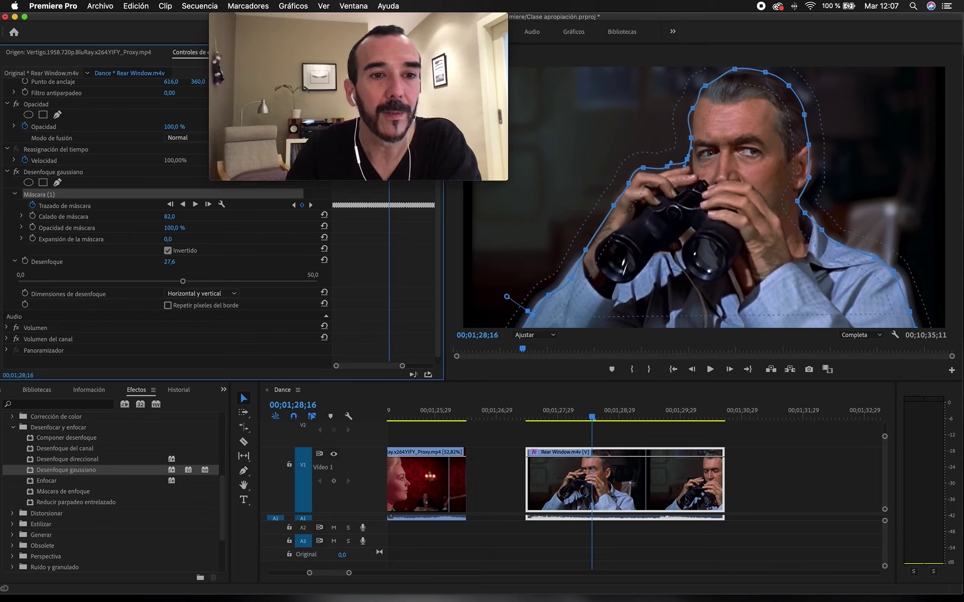
Step: Set the Desenfoque gaussiano mask's Expansión de la máscara to 55 and raise Desenfoque to 33,1
drag(167, 239, 195, 239)
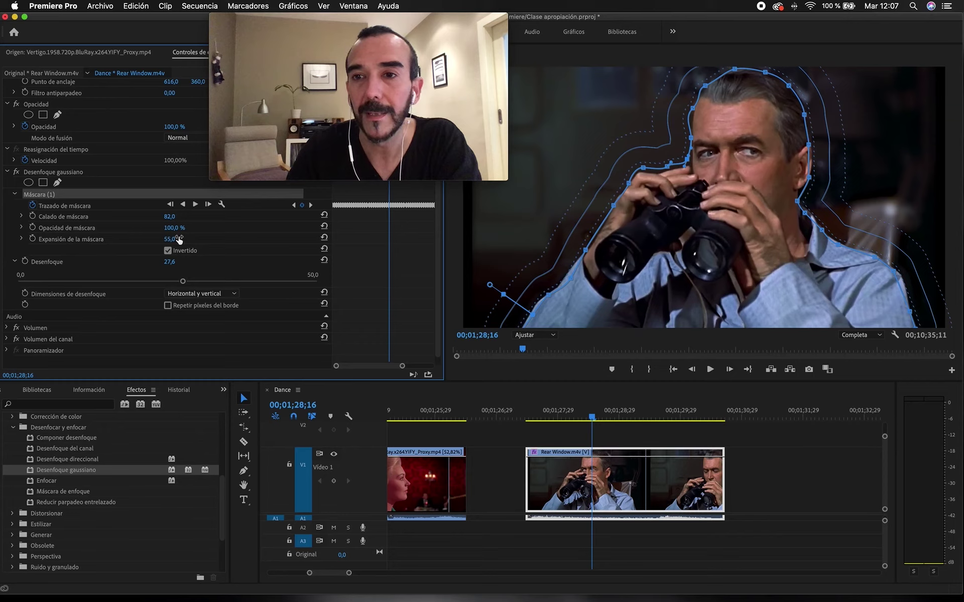
click(171, 217)
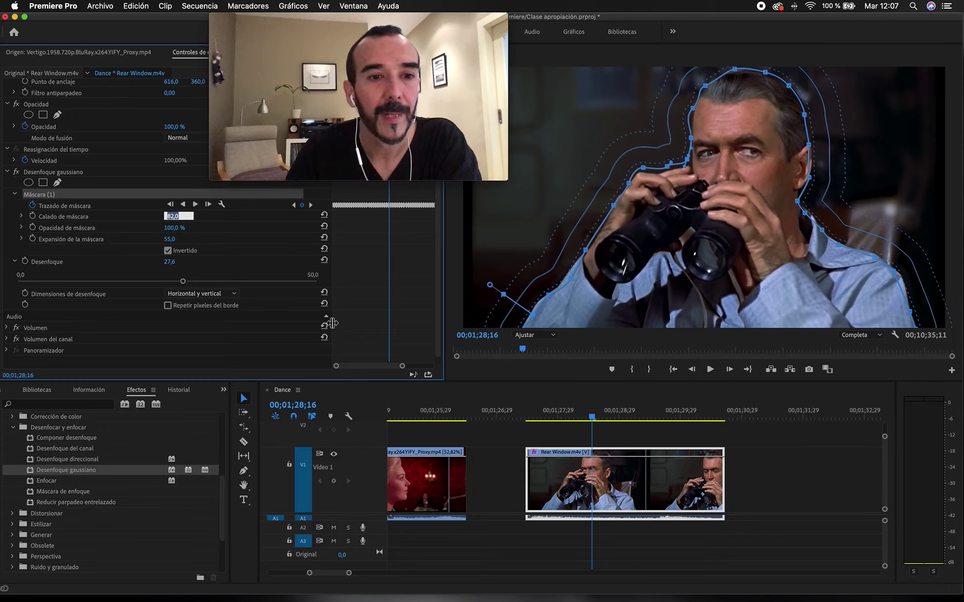
drag(183, 281, 216, 285)
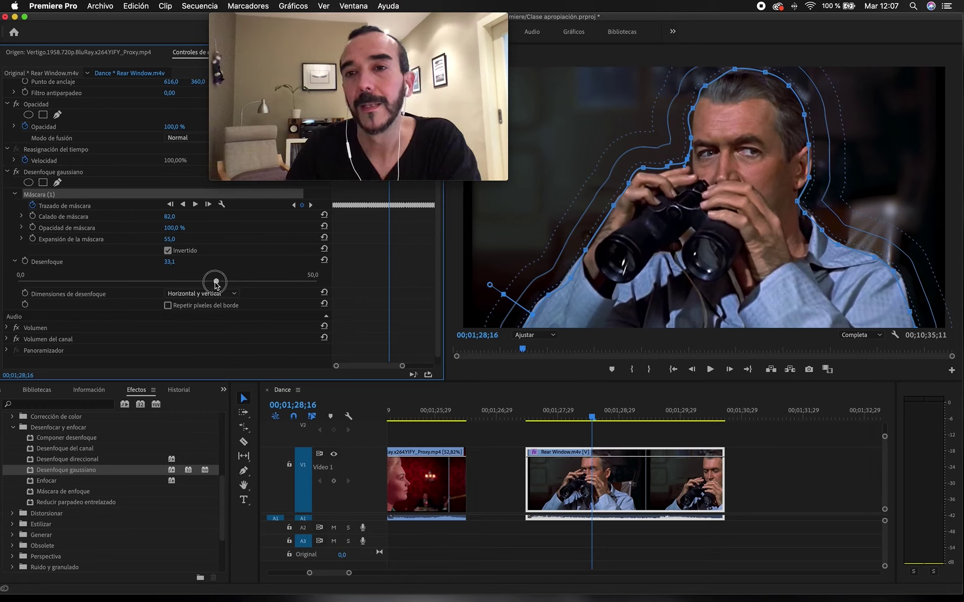
scroll(214, 294, down, 1)
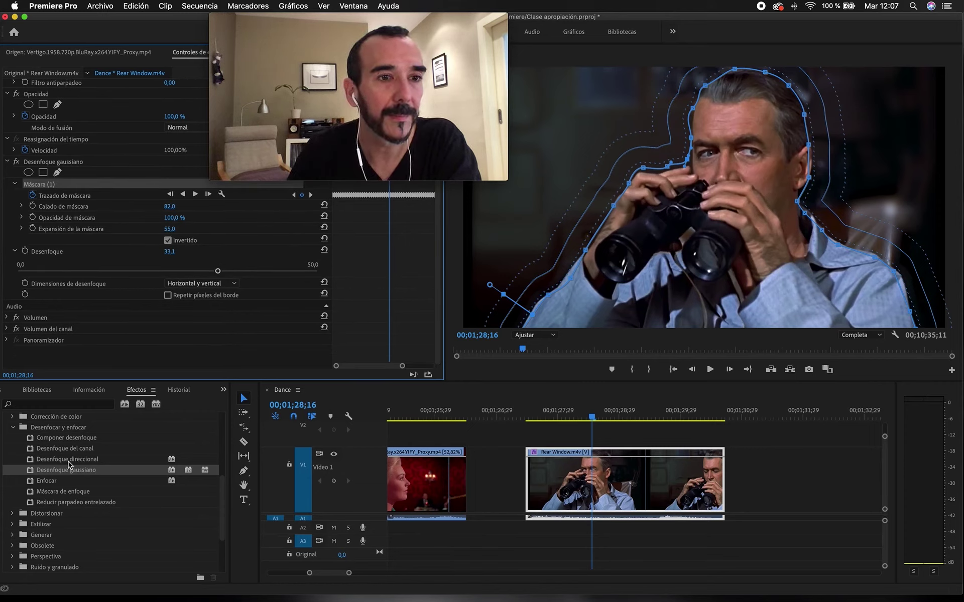
Step: Apply the Niveles video effect from the Ajustar group to the Rear Window clip
click(14, 427)
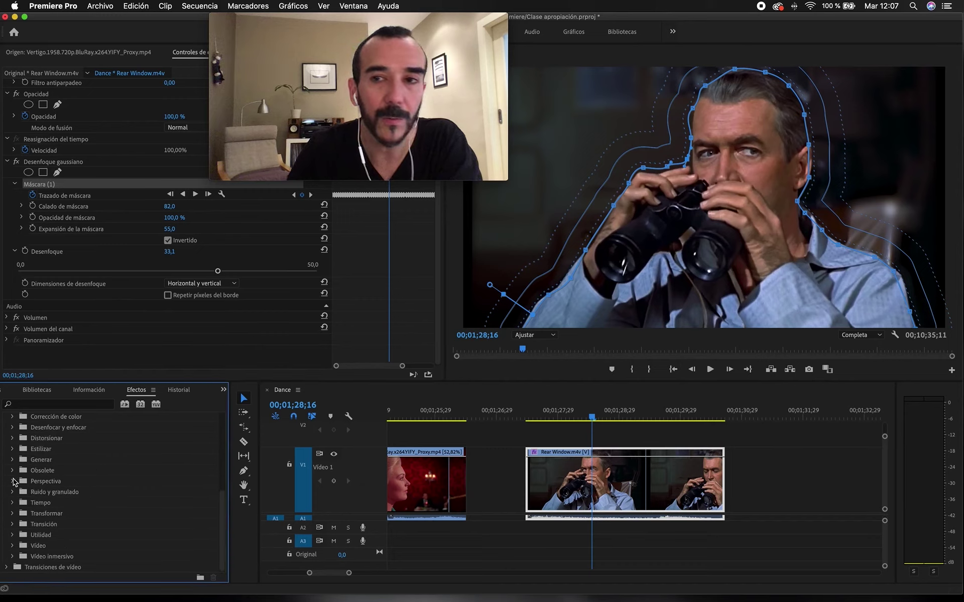
scroll(14, 482, up, 1)
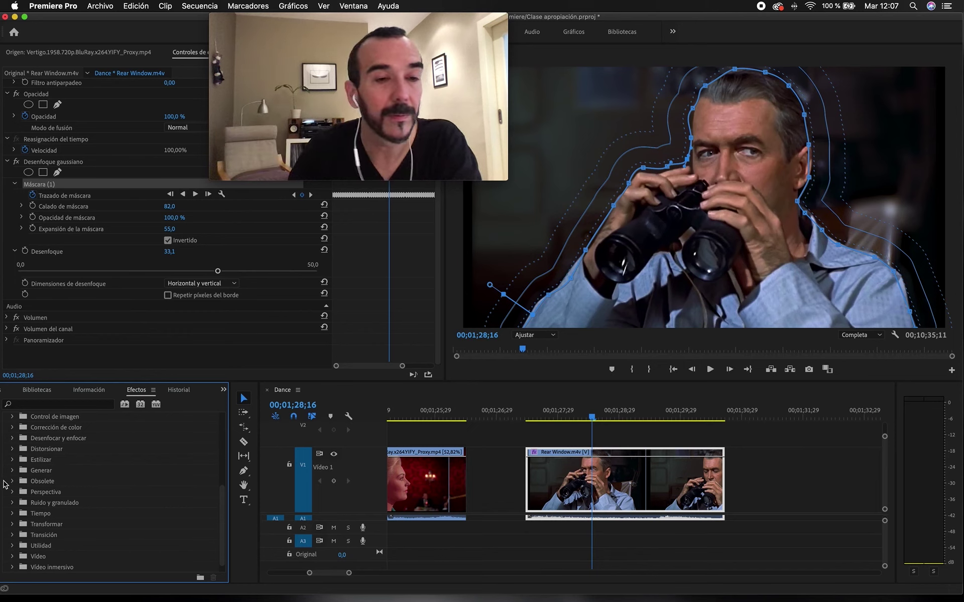
scroll(18, 442, up, 10)
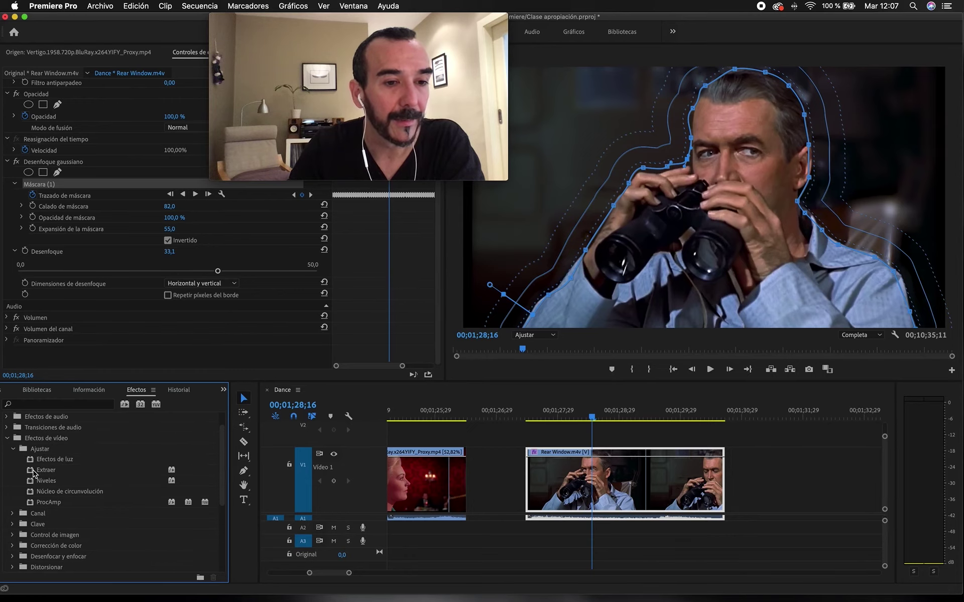
drag(42, 483, 582, 485)
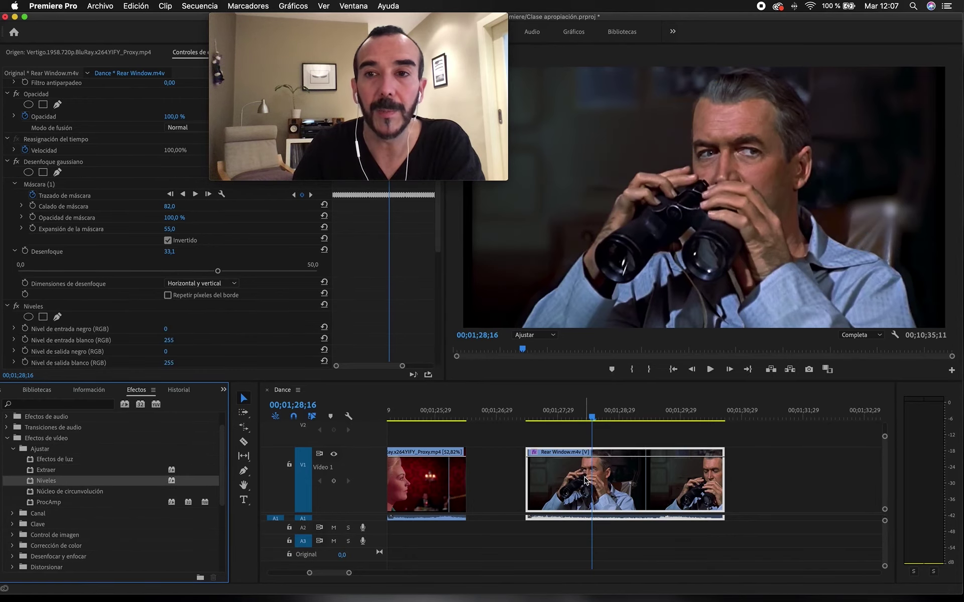
Step: Copy the tracked mask from Desenfoque gaussiano into the Niveles effect and select the copied mask
click(38, 185)
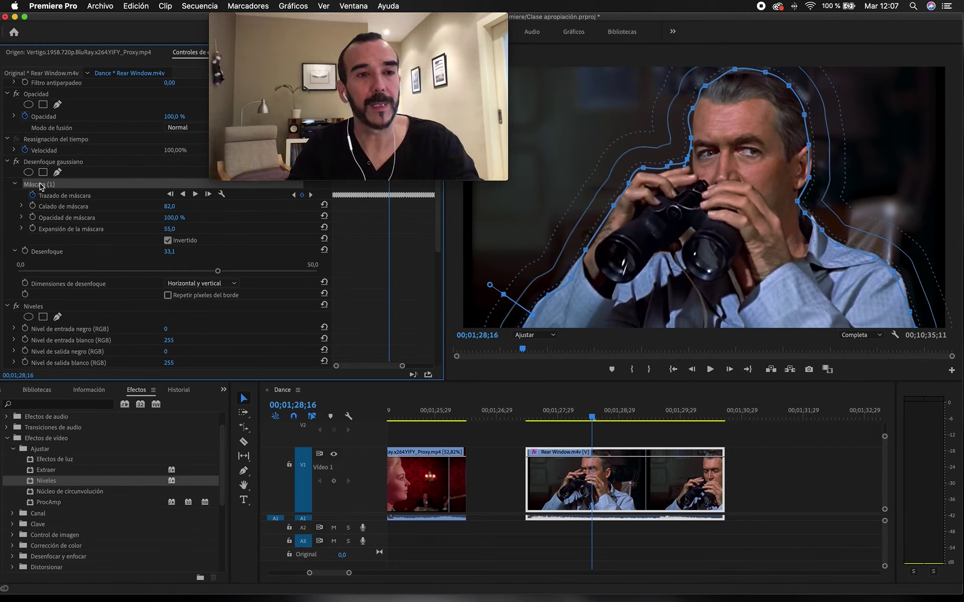
click(31, 307)
click(29, 315)
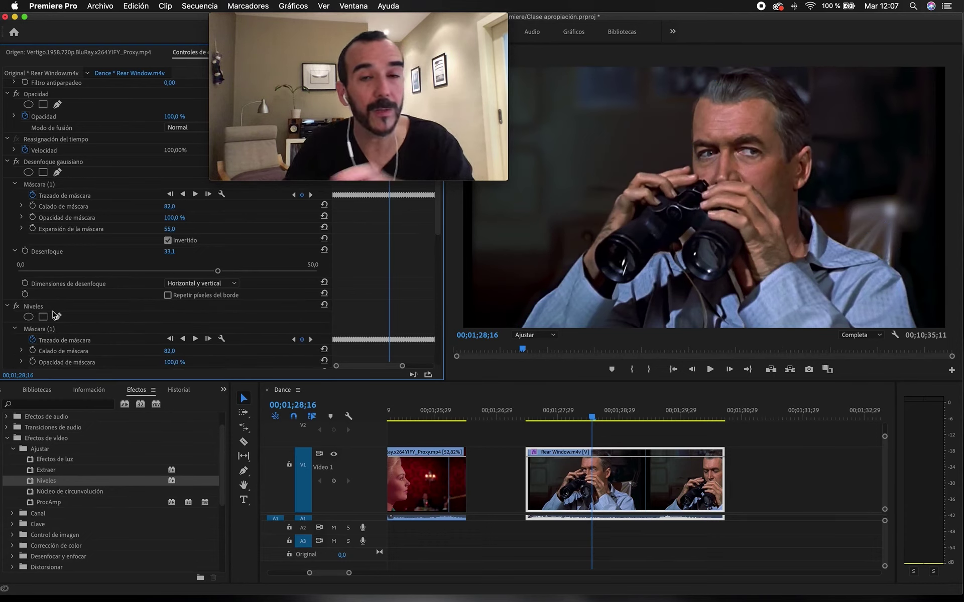
click(46, 186)
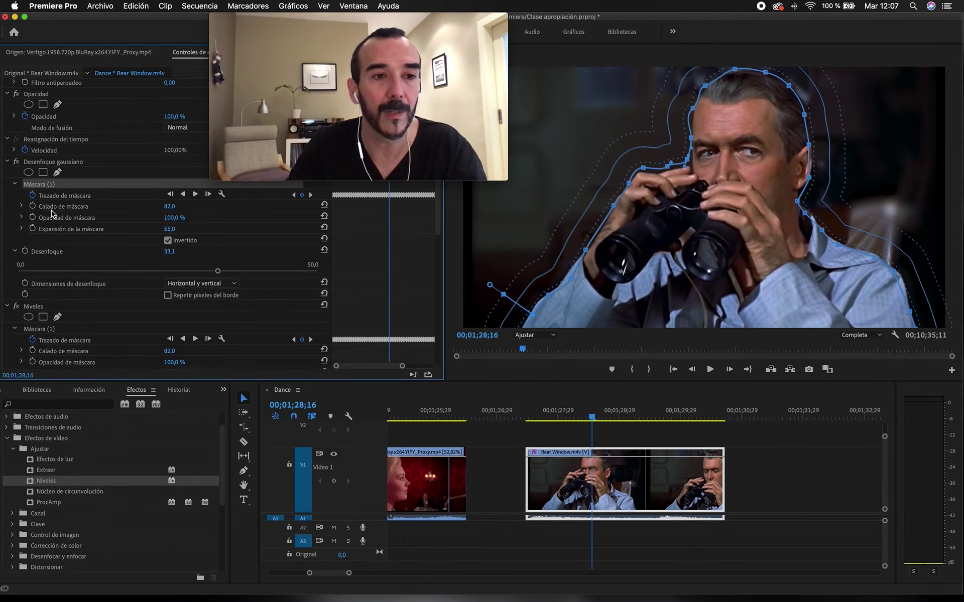
click(33, 307)
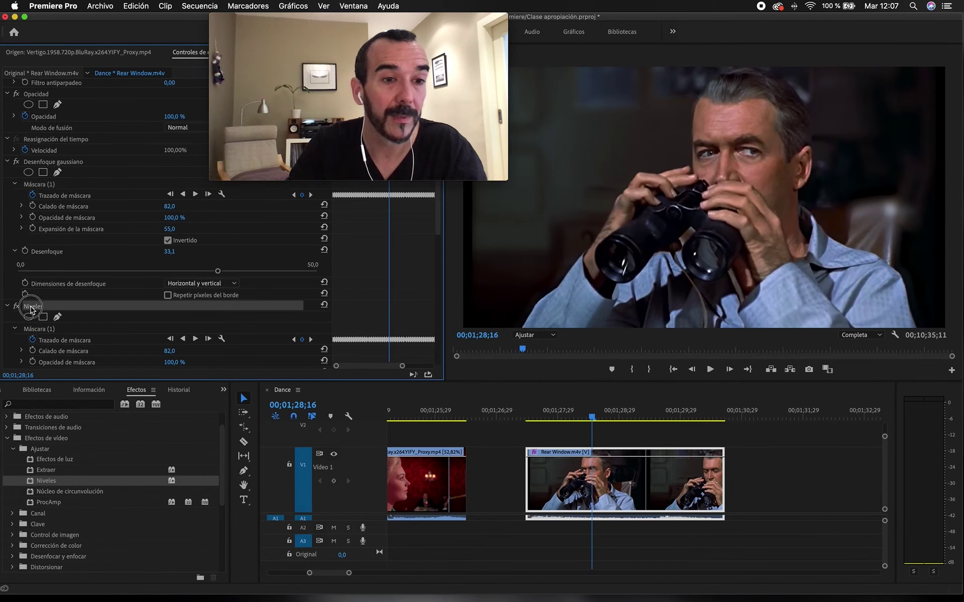
click(49, 331)
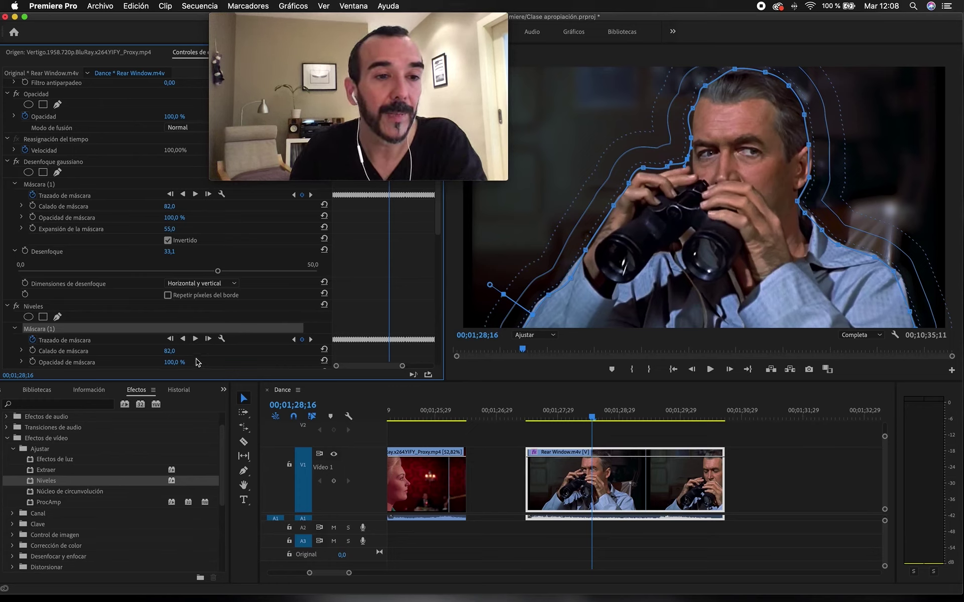
Step: Darken the background by setting Nivel de entrada negro (RGB) of Niveles to 14
scroll(197, 363, down, 5)
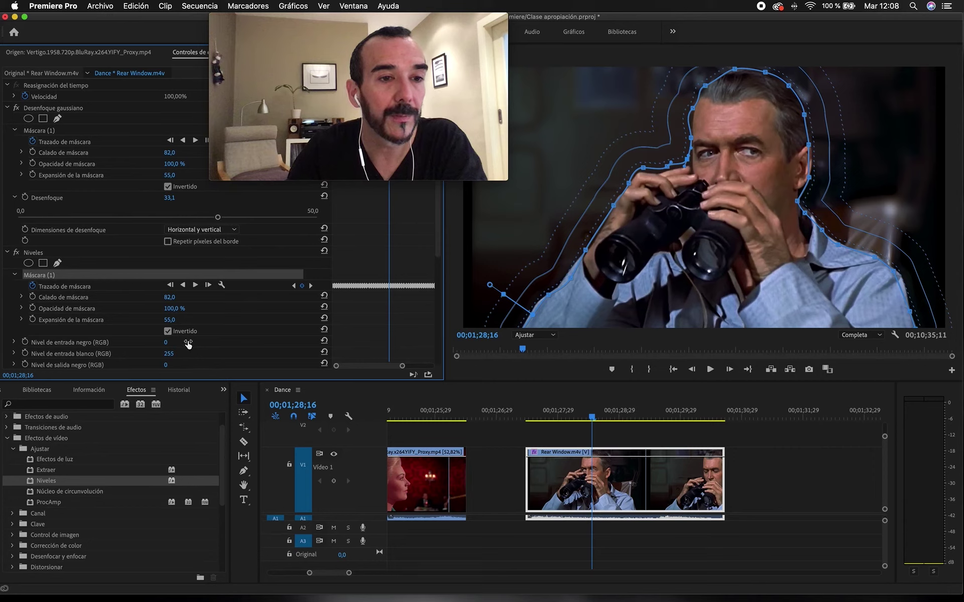
scroll(188, 344, down, 3)
drag(165, 310, 168, 309)
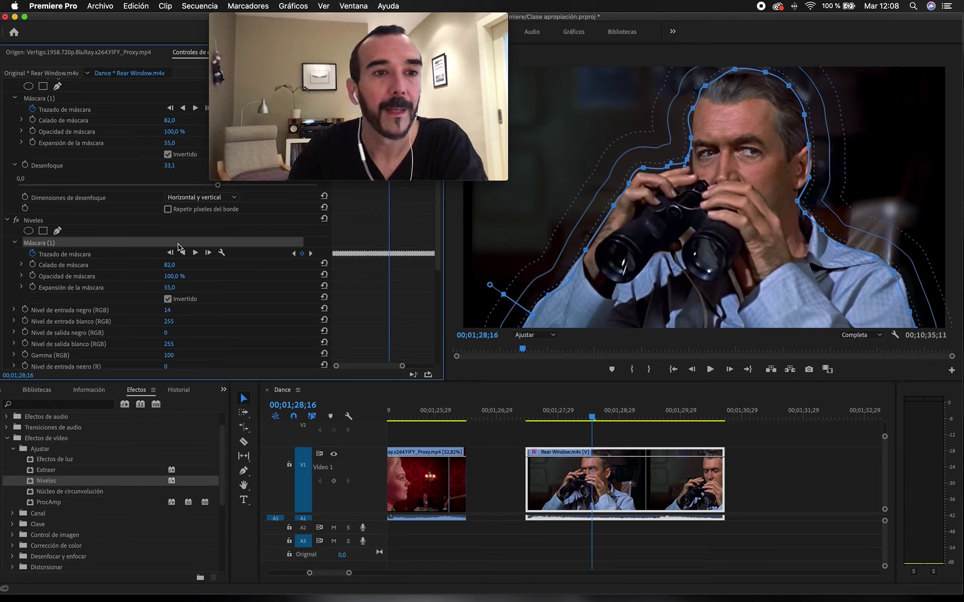
click(89, 166)
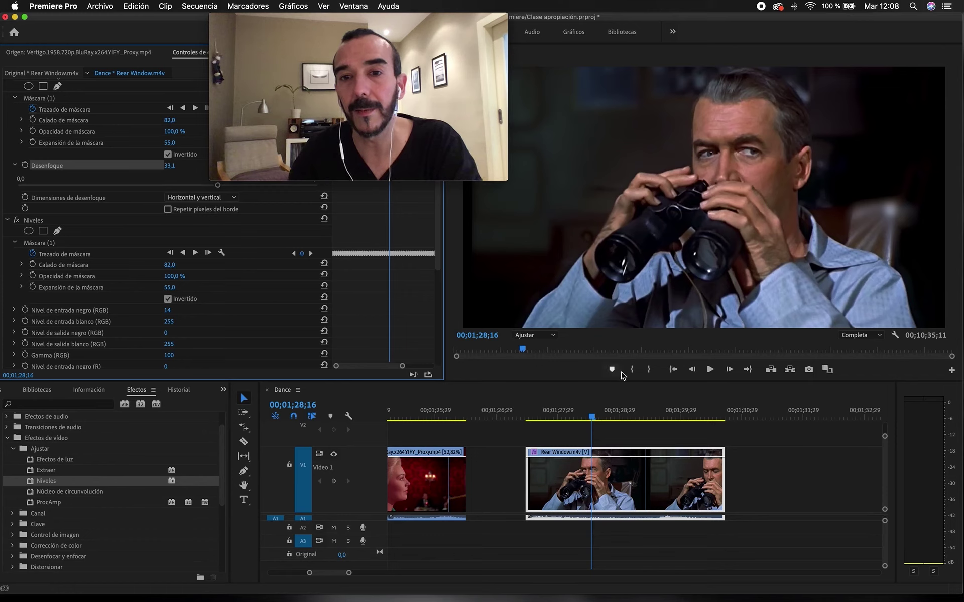
Step: Compare the image at 00;01;28;21 with Niveles and Desenfoque gaussiano each switched off and on again
mouse_move(593, 417)
mouse_down()
mouse_move(706, 423)
mouse_move(540, 426)
mouse_move(602, 424)
mouse_up()
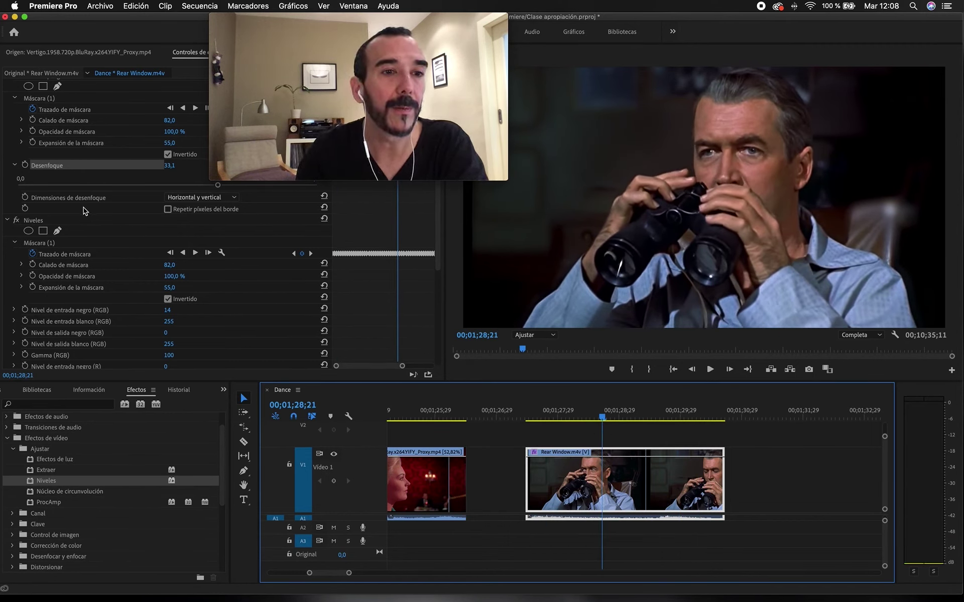
click(17, 220)
click(17, 220)
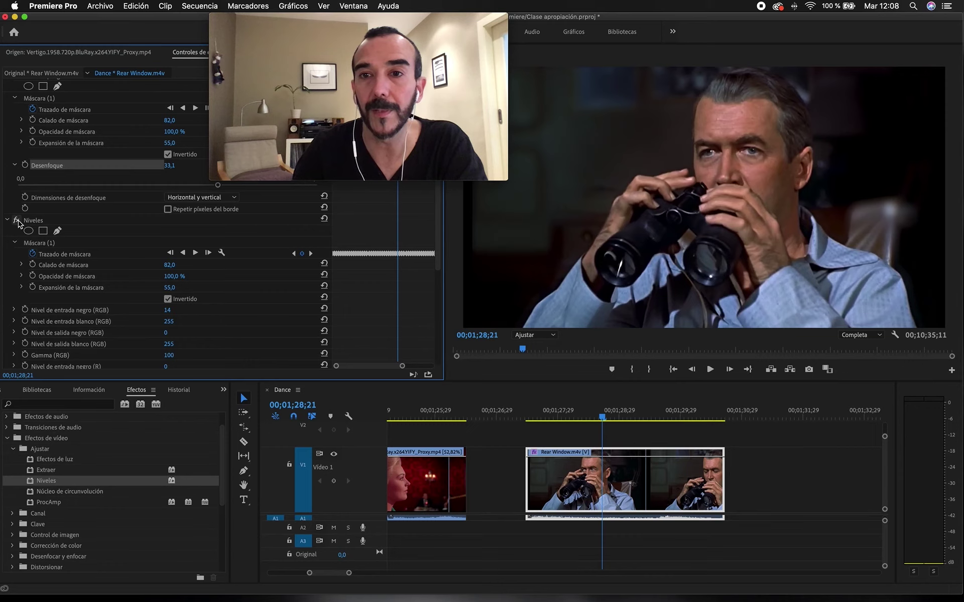
click(16, 220)
click(16, 220)
scroll(9, 132, up, 2)
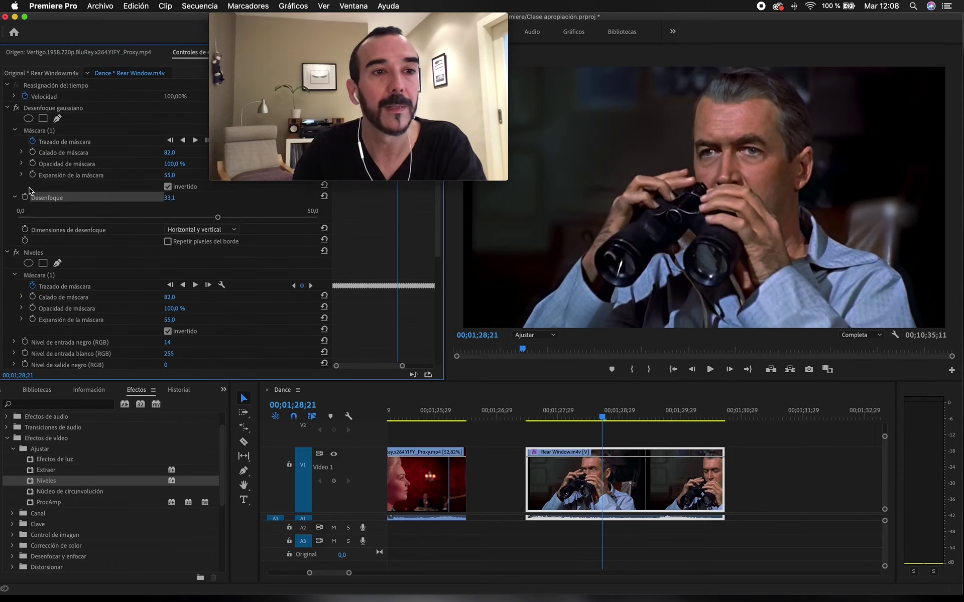
click(16, 120)
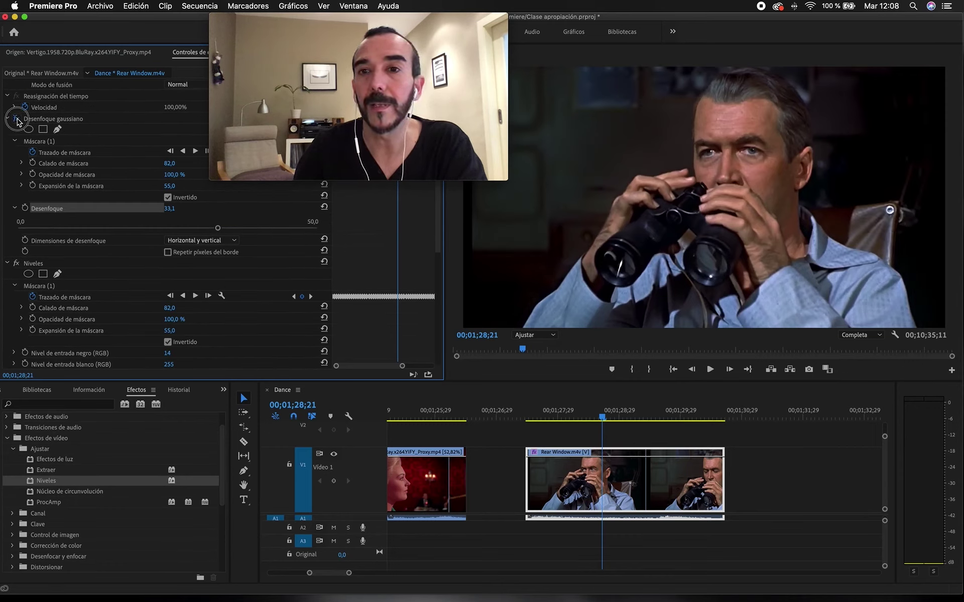
click(16, 120)
click(17, 121)
click(17, 120)
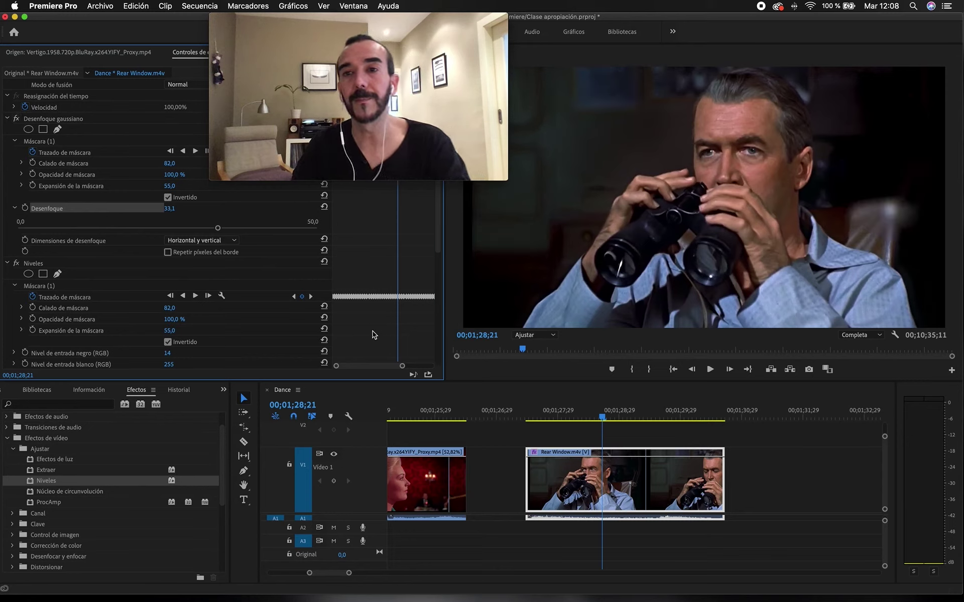
Step: Play the Rear Window clip from its start to check the masked effects, stopping at 00;01;28;12
click(528, 408)
key(space)
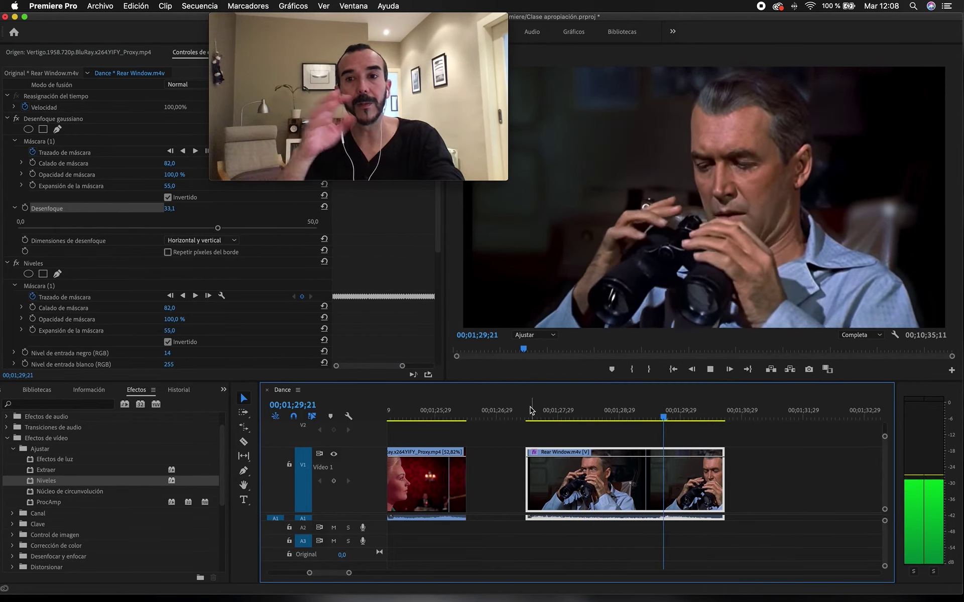
click(557, 410)
key(space)
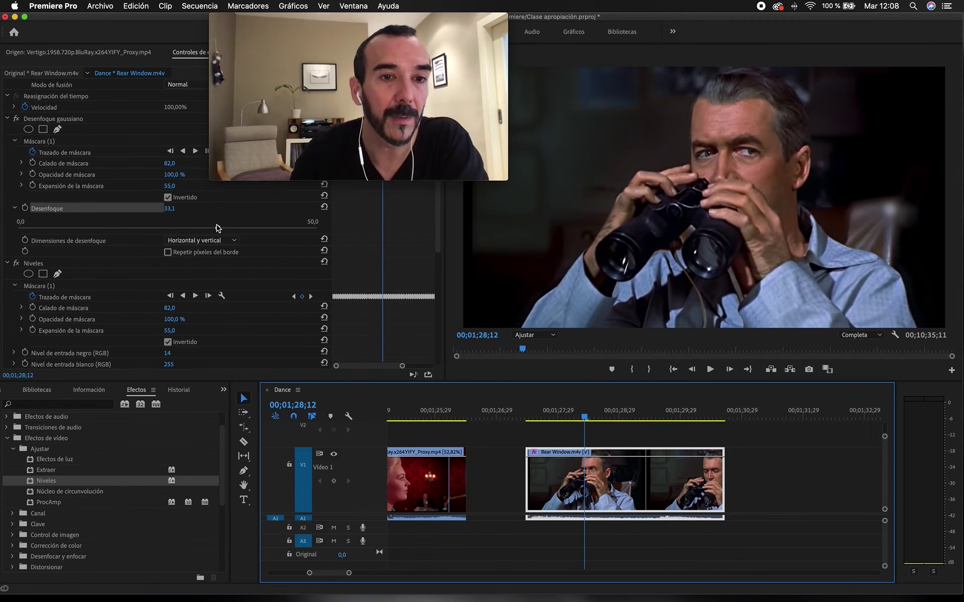
Step: Raise Desenfoque of the Gaussian blur to 50 and Nivel de entrada negro (RGB) of Niveles to 15
drag(219, 228, 318, 232)
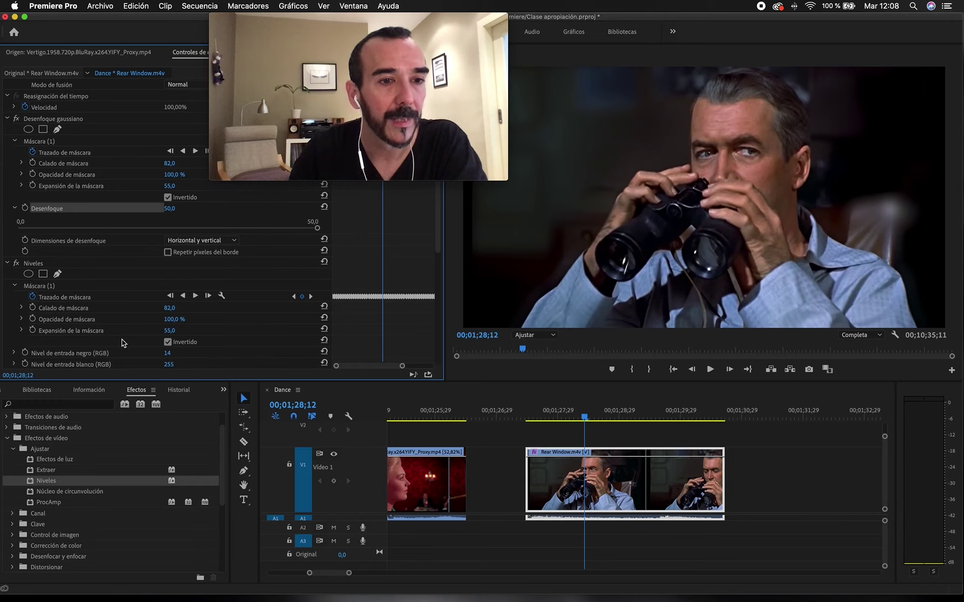
scroll(122, 343, down, 2)
drag(167, 324, 166, 321)
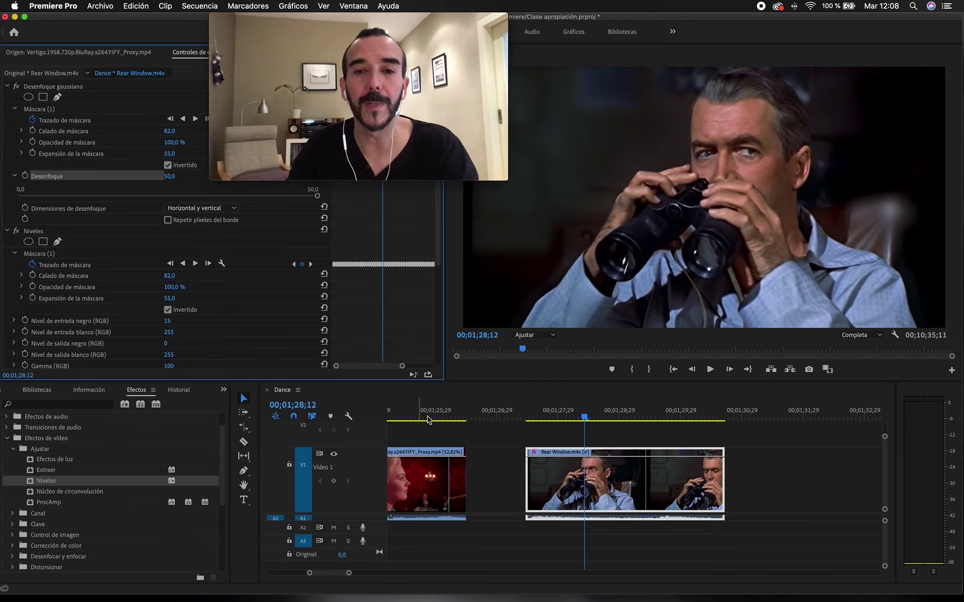
Step: Play the Rear Window clip again to review the stronger blur and darkening, stopping at 00;01;28;28
click(527, 419)
key(space)
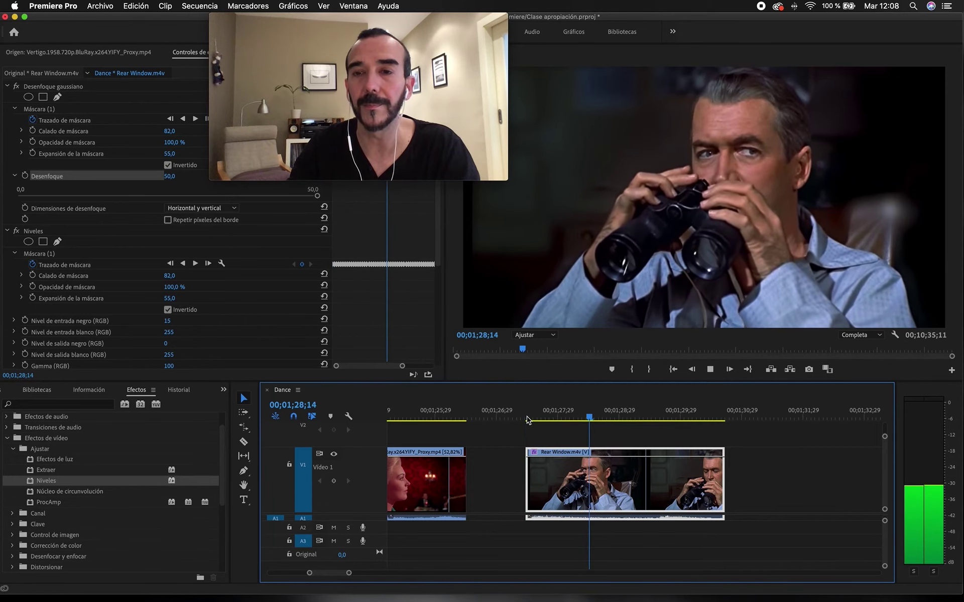
key(space)
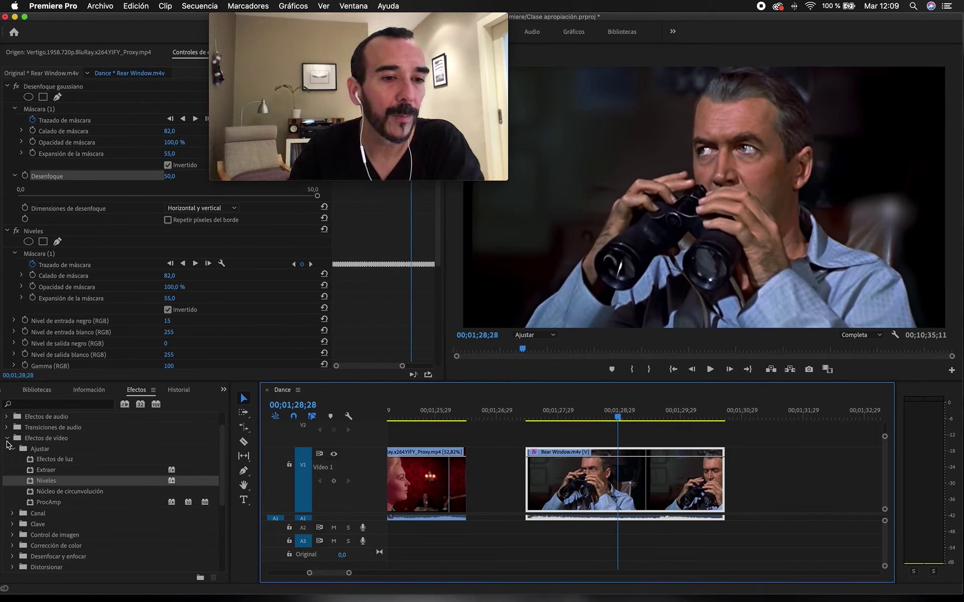
Step: Apply the Corrección de color tridireccional effect from the Obsolete group to the Rear Window clip
click(7, 440)
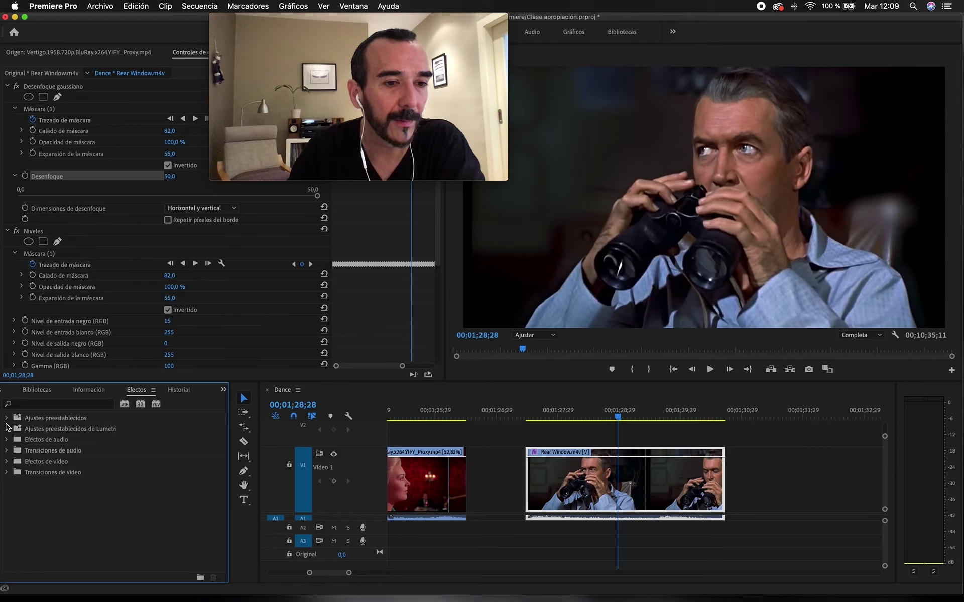
click(6, 461)
scroll(50, 481, down, 2)
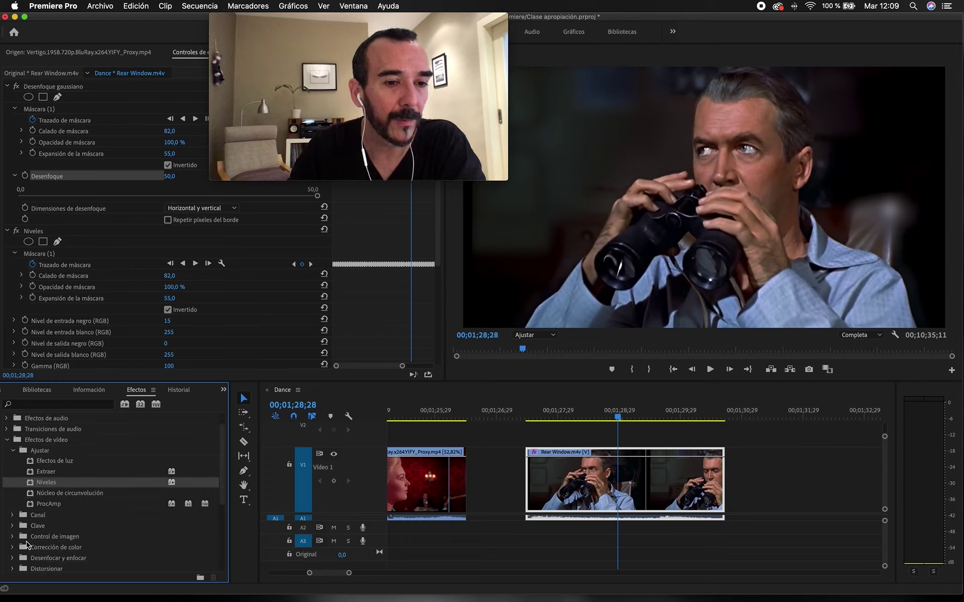
click(13, 548)
scroll(59, 518, down, 4)
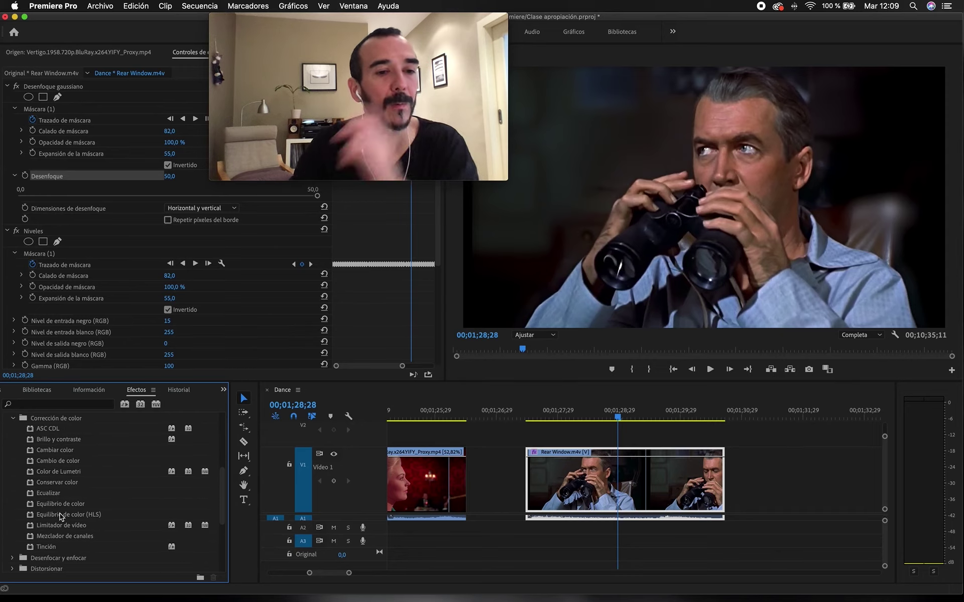
scroll(59, 517, down, 5)
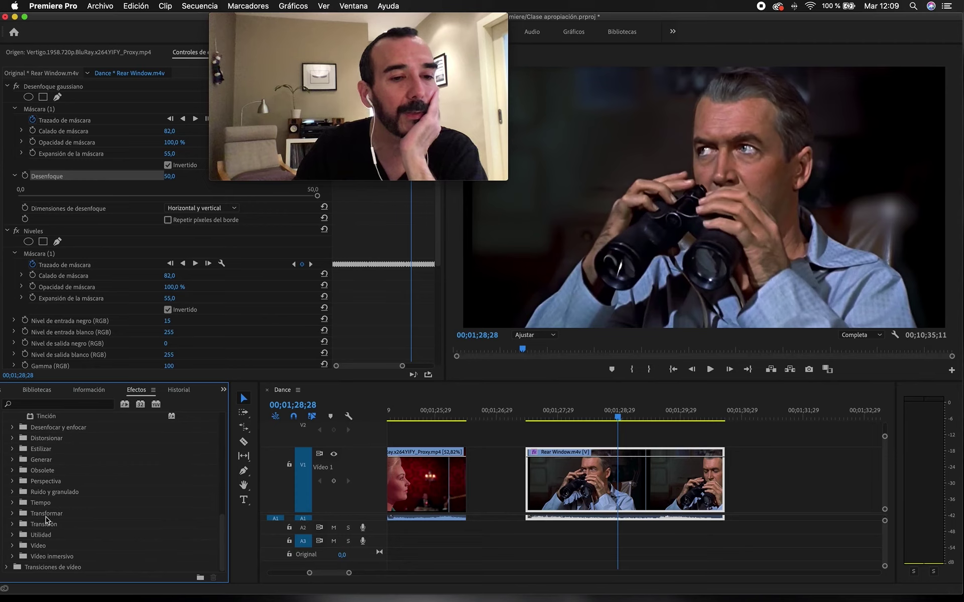
click(12, 471)
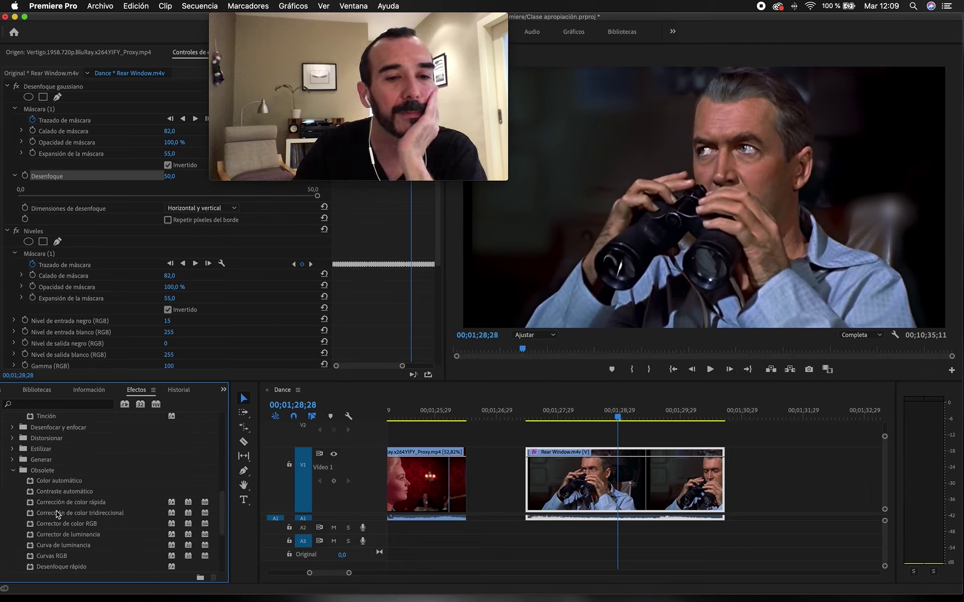
scroll(57, 511, down, 2)
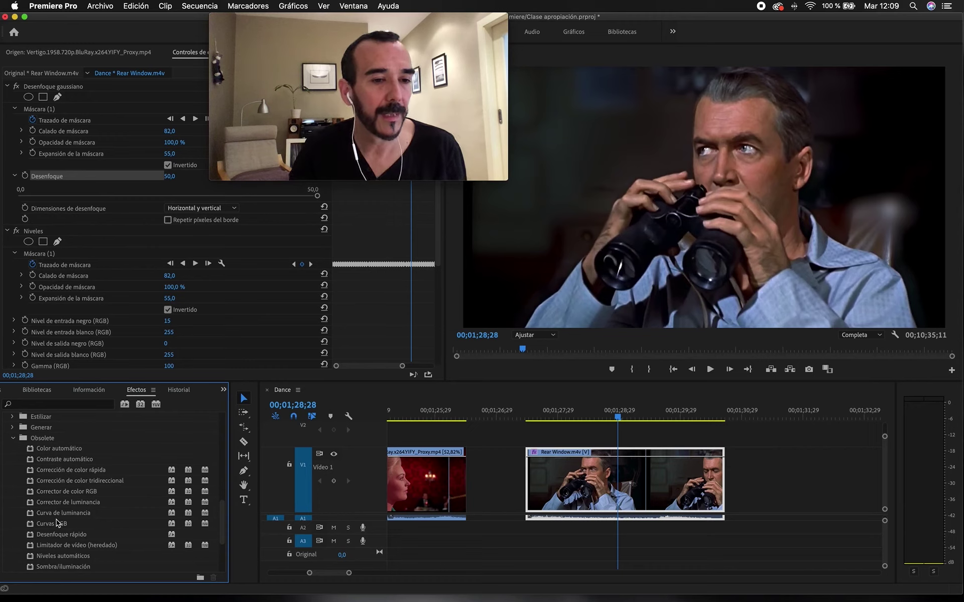
scroll(57, 524, down, 2)
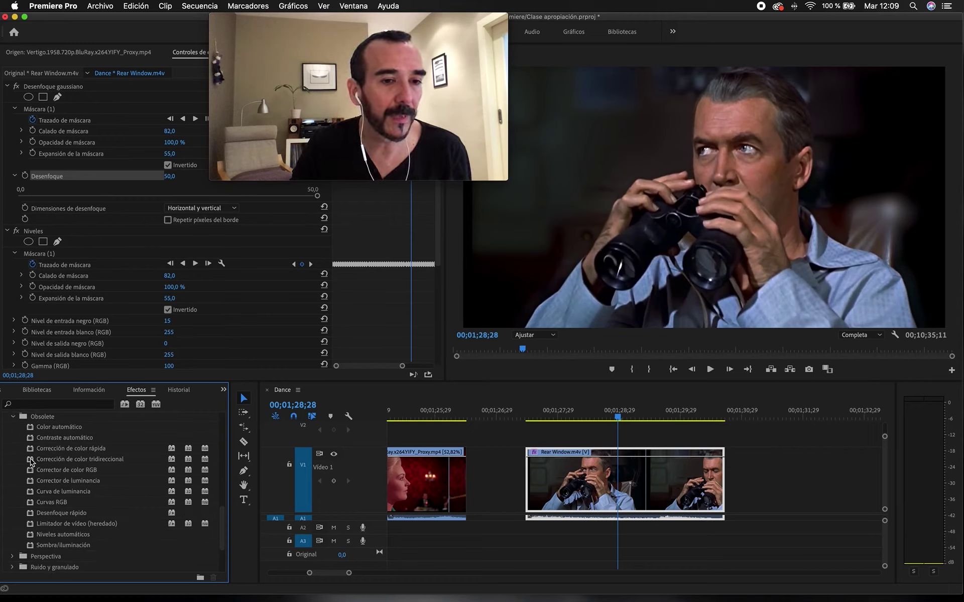
drag(31, 462, 558, 485)
mouse_move(317, 52)
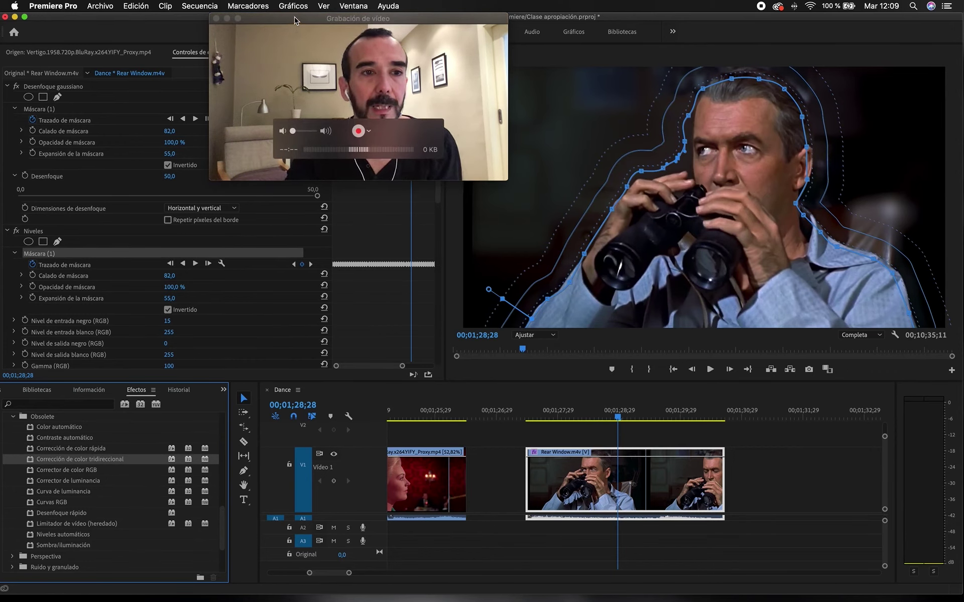
Step: Copy the tracked mask of the Niveles effect into the Corrección de color tridireccional effect, collapsing Desenfoque gaussiano and Niveles
click(16, 232)
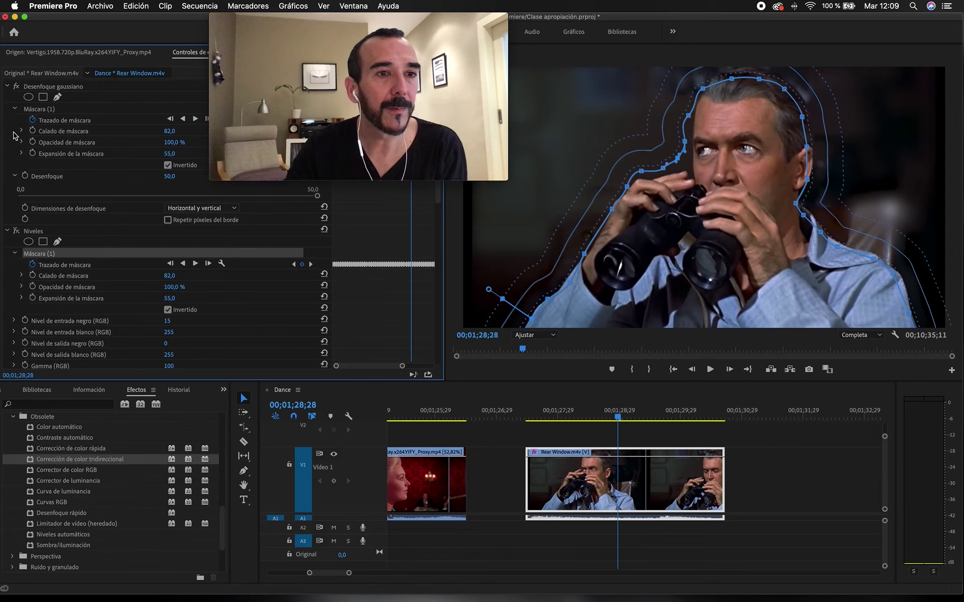
click(8, 87)
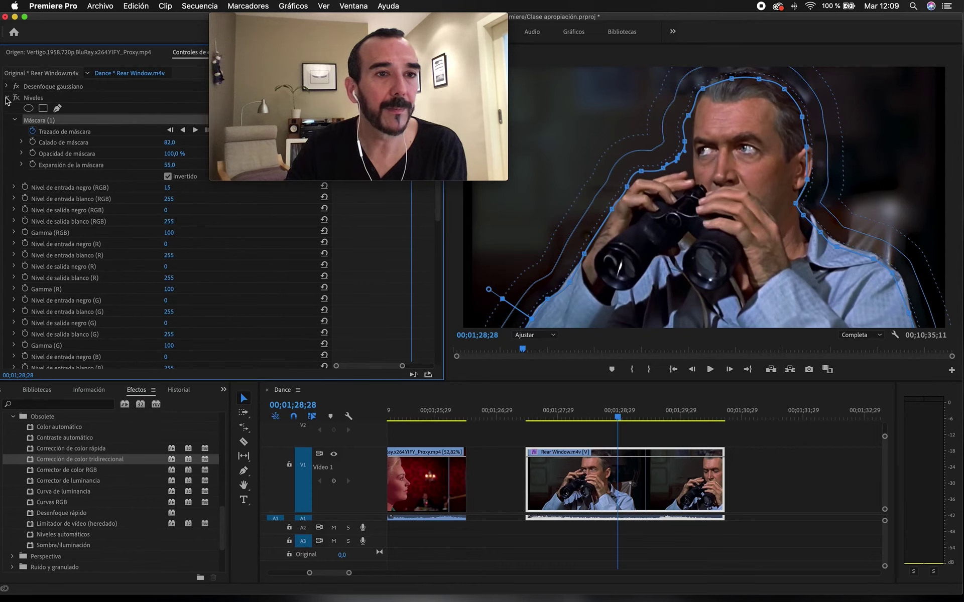
click(6, 99)
mouse_move(392, 37)
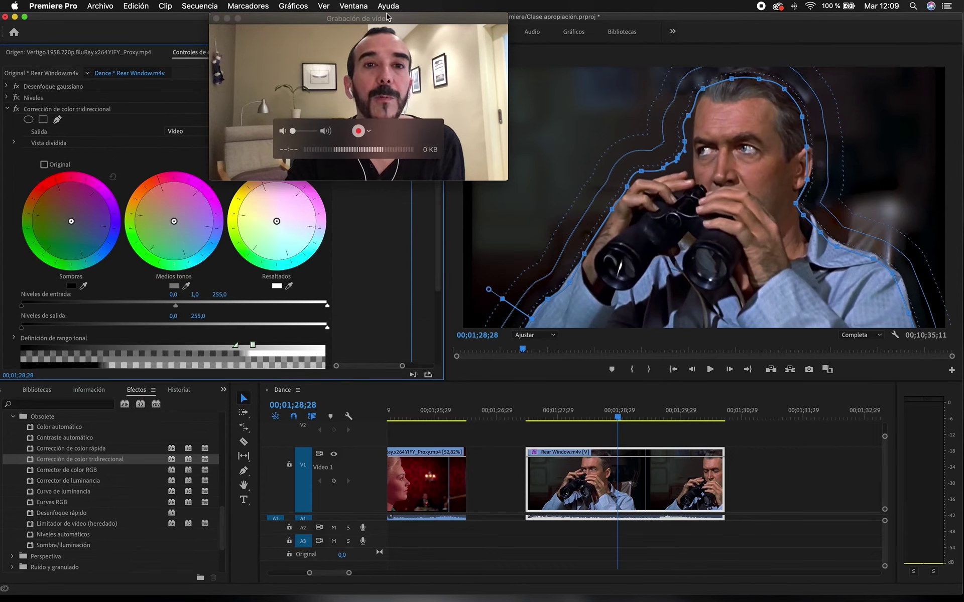
drag(386, 18, 467, 18)
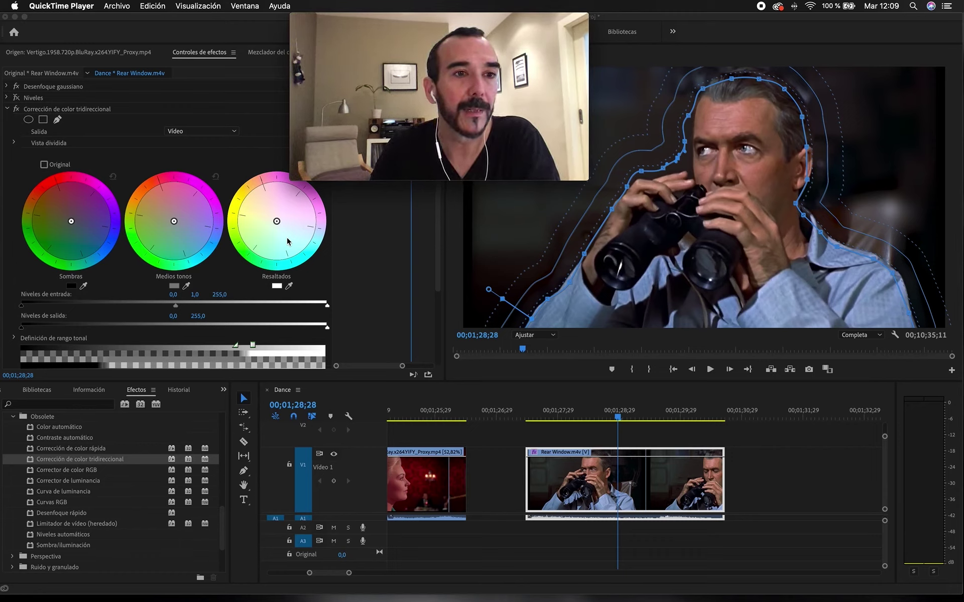
click(74, 106)
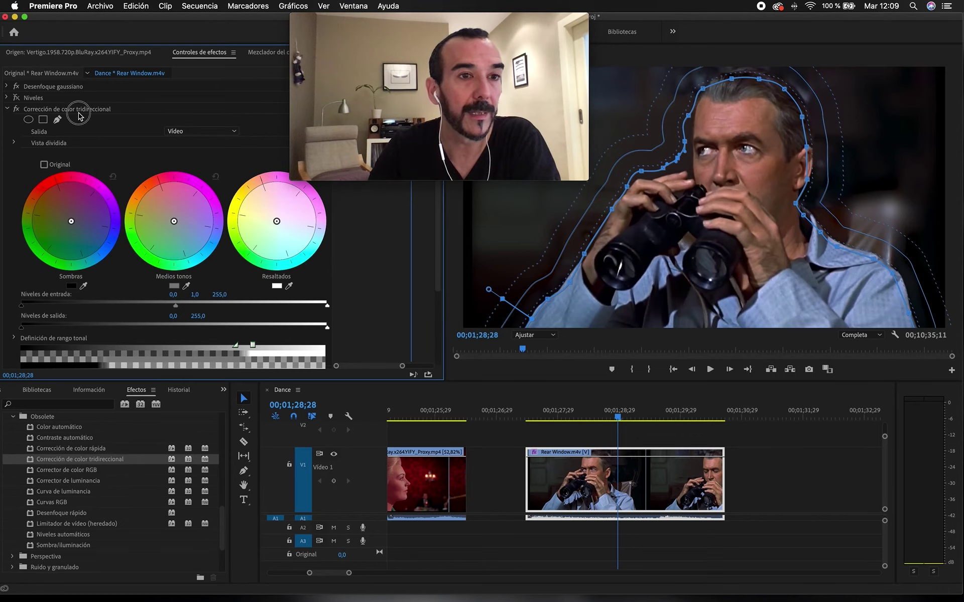
click(79, 112)
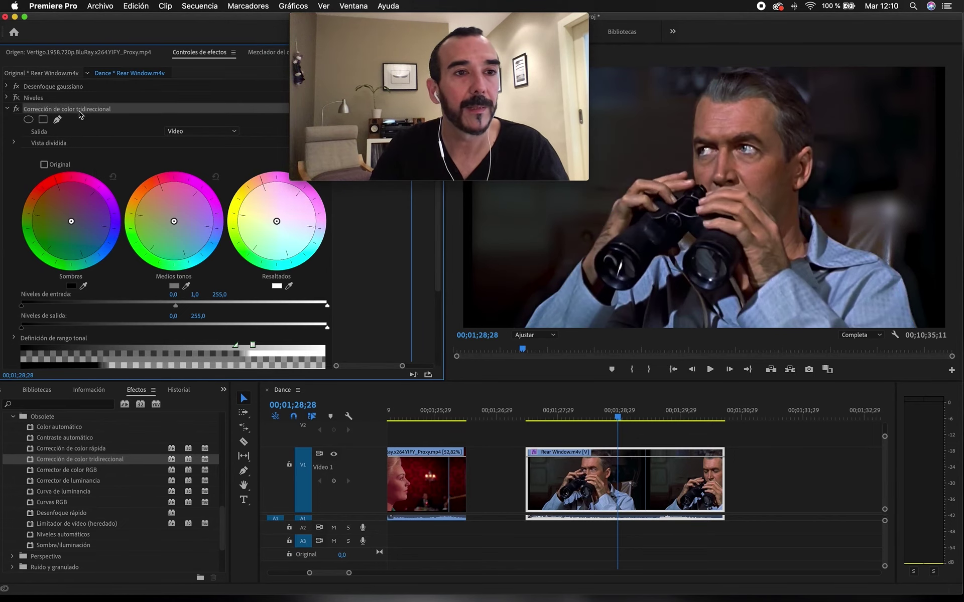
key(super+z)
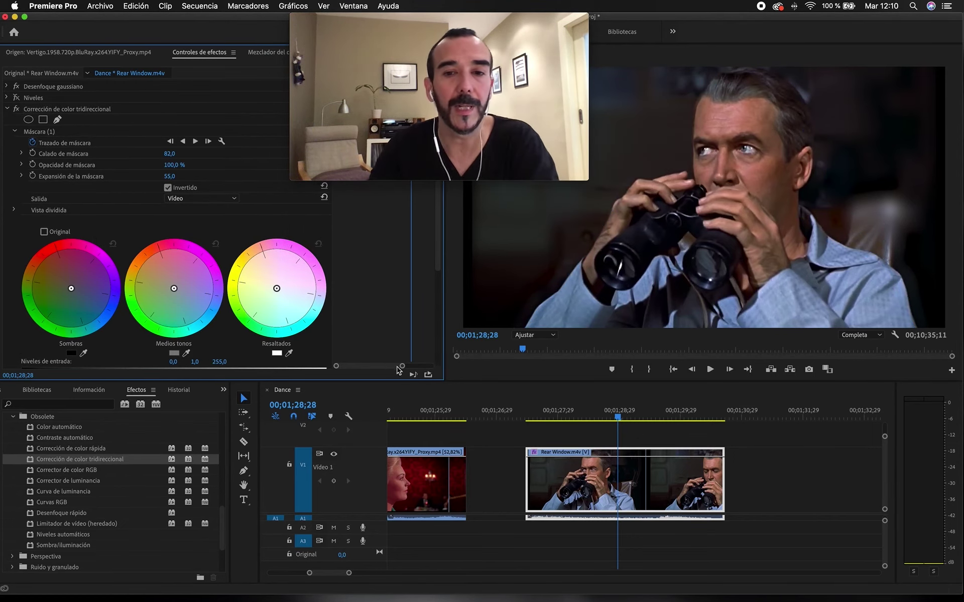
Step: Shift the Medios tonos wheel slightly towards blue and try blue and teal on the Sombras wheel, ending on green
mouse_move(175, 290)
mouse_down()
mouse_move(193, 301)
mouse_move(186, 266)
mouse_move(177, 291)
mouse_move(184, 299)
mouse_up()
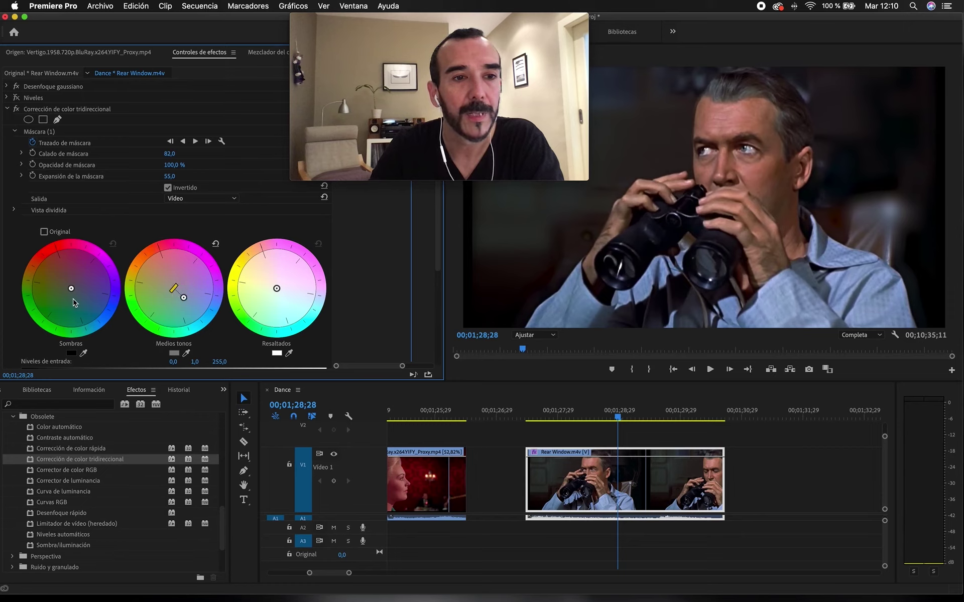
drag(70, 288, 101, 308)
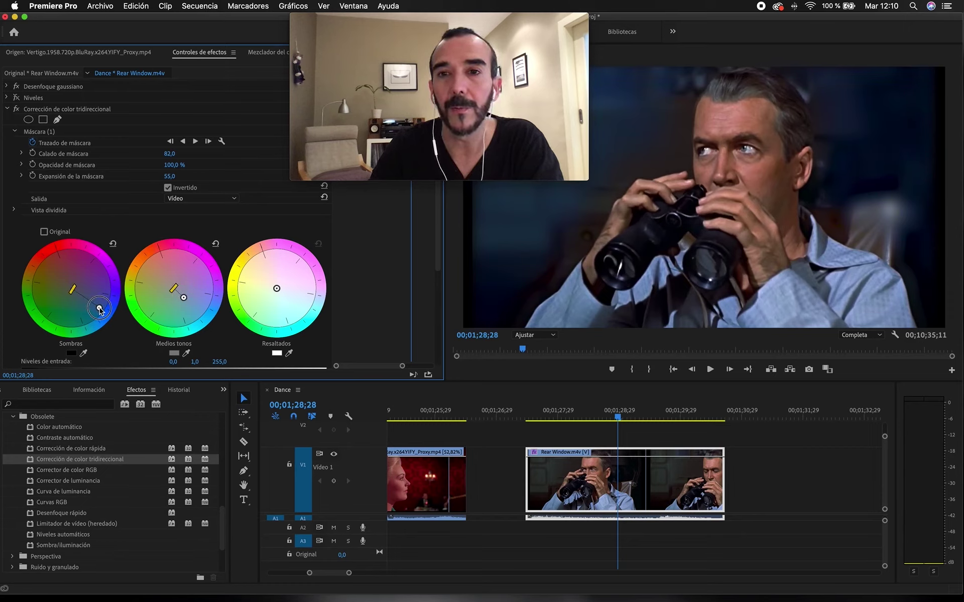
drag(422, 19, 230, 19)
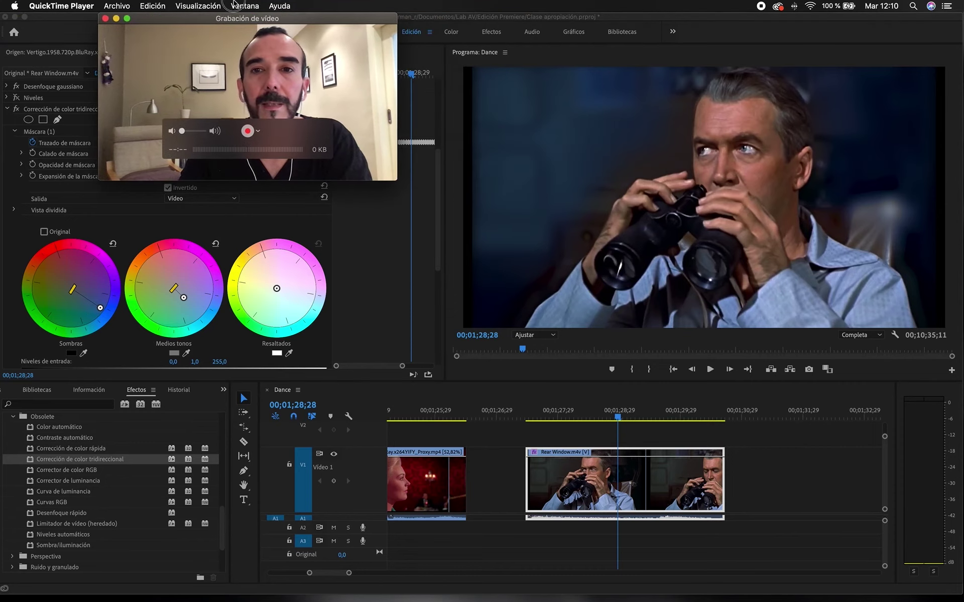
click(83, 295)
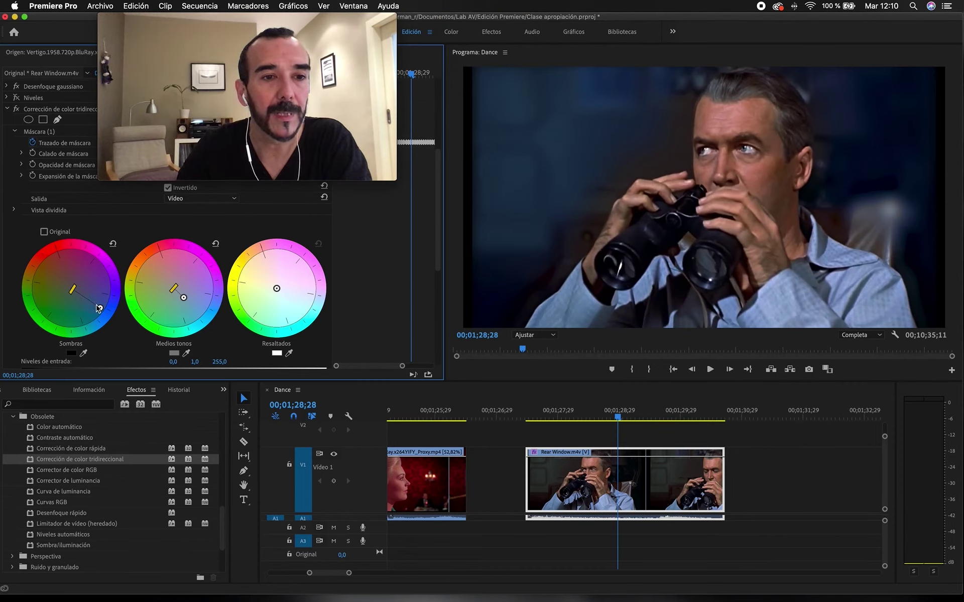
mouse_move(100, 308)
mouse_down()
mouse_move(76, 291)
mouse_move(101, 312)
mouse_move(45, 321)
mouse_move(36, 288)
mouse_move(47, 254)
mouse_move(74, 250)
mouse_move(111, 278)
mouse_move(103, 308)
mouse_move(56, 315)
mouse_move(83, 318)
mouse_up()
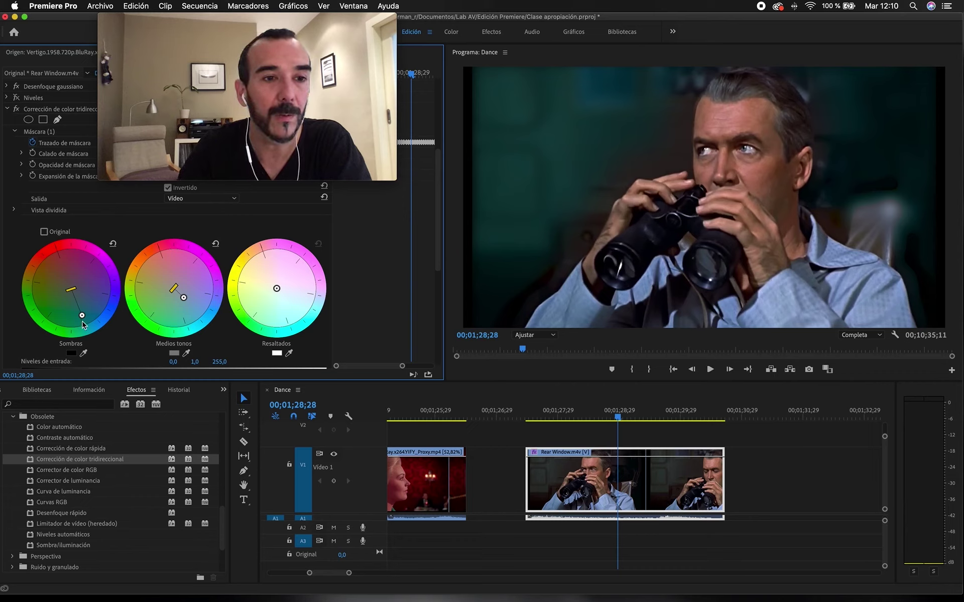
drag(83, 322, 72, 298)
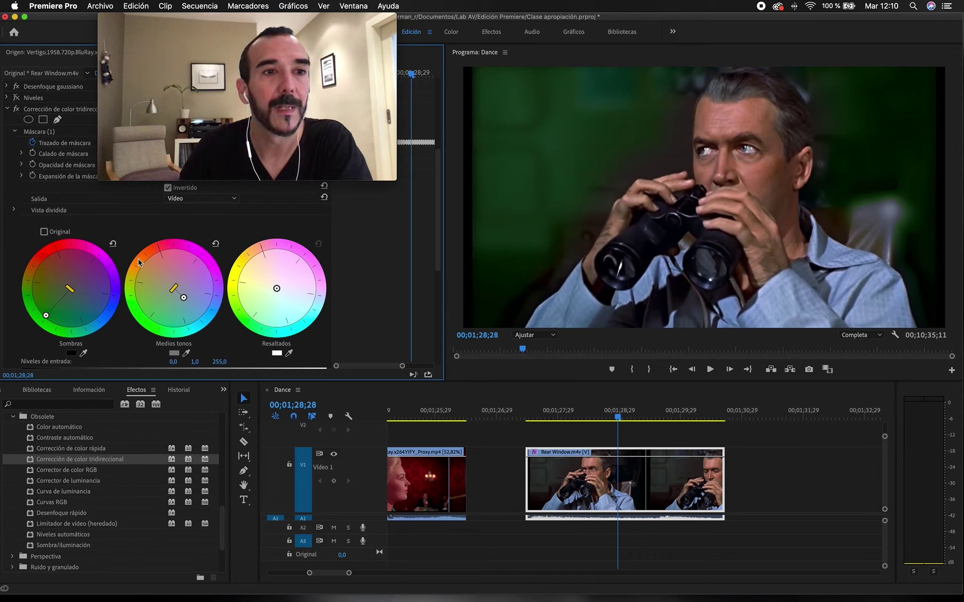
Step: Set the colour correction mask's Calado de máscara to 60 and its Expansión de la máscara to -5
click(55, 145)
mouse_move(177, 46)
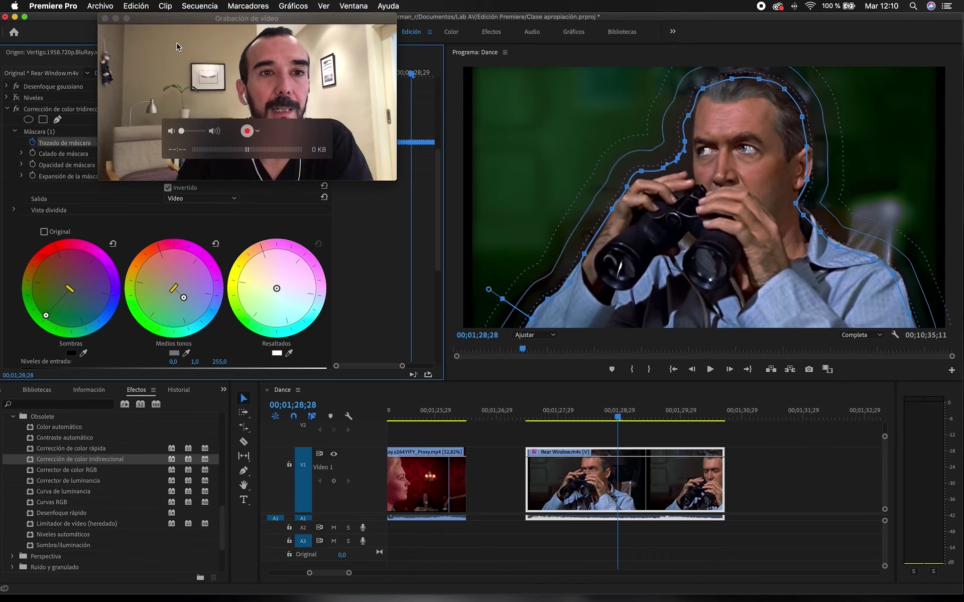
drag(219, 15, 326, 15)
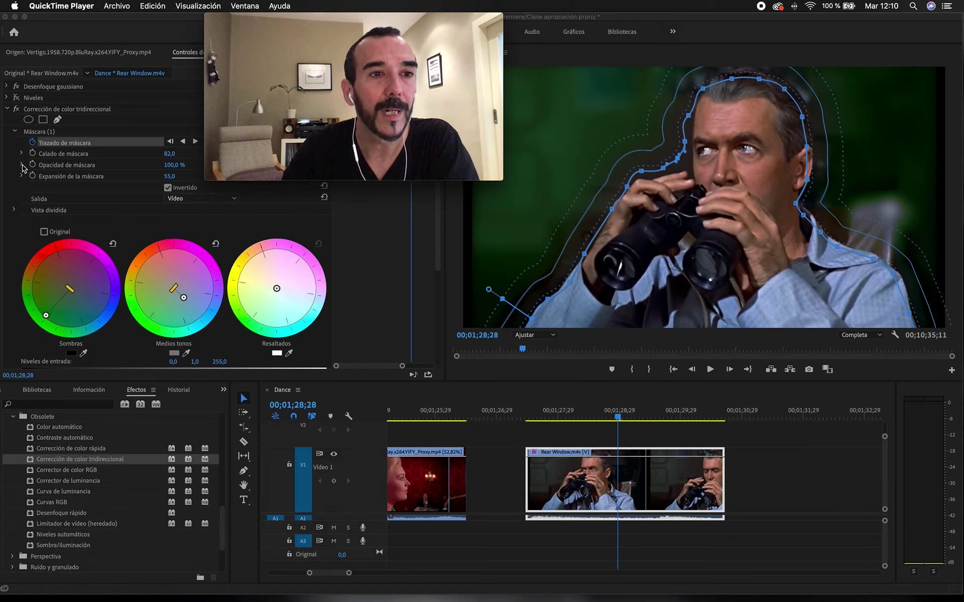
click(120, 162)
click(169, 155)
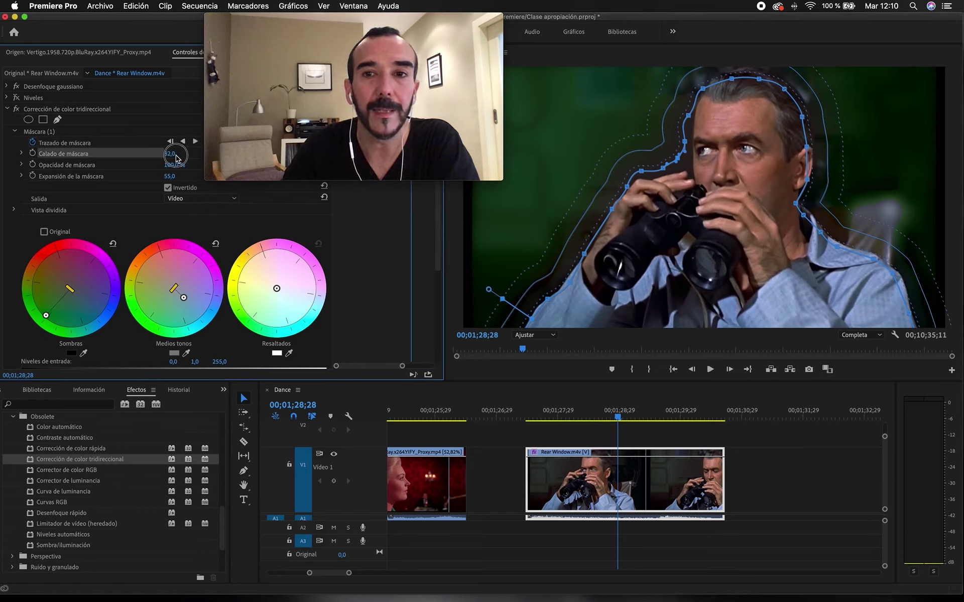
drag(179, 155, 179, 176)
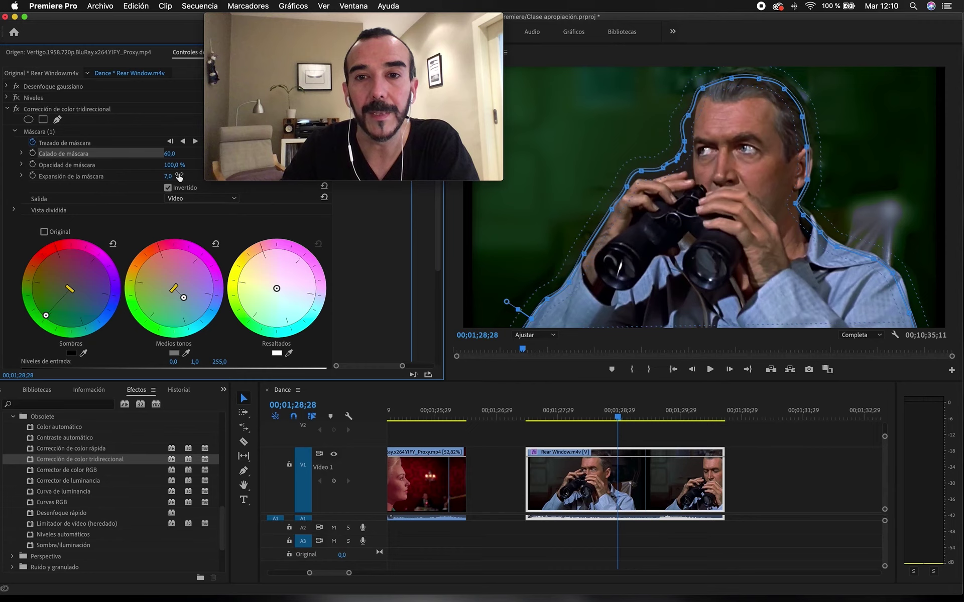
click(178, 176)
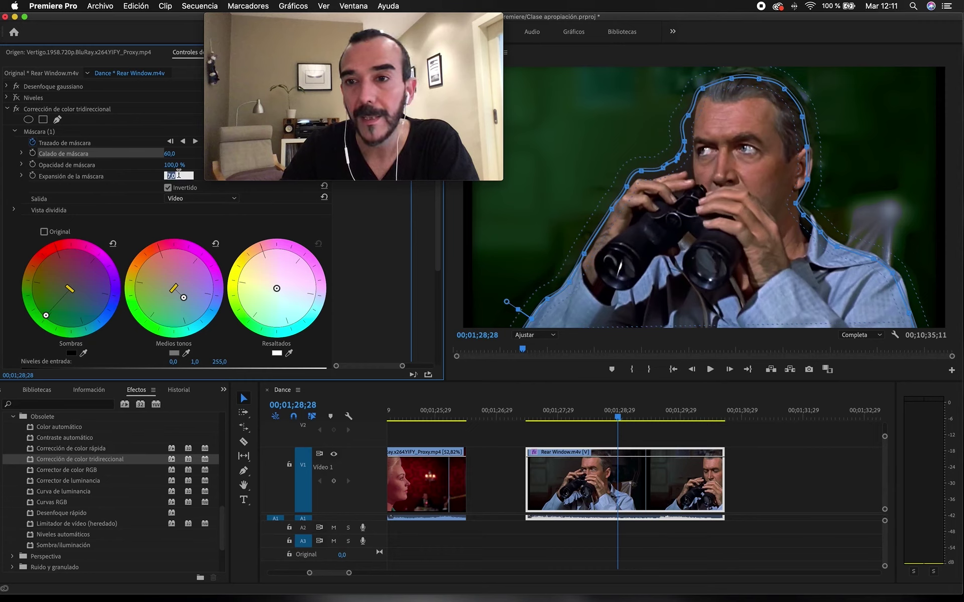
key(Return)
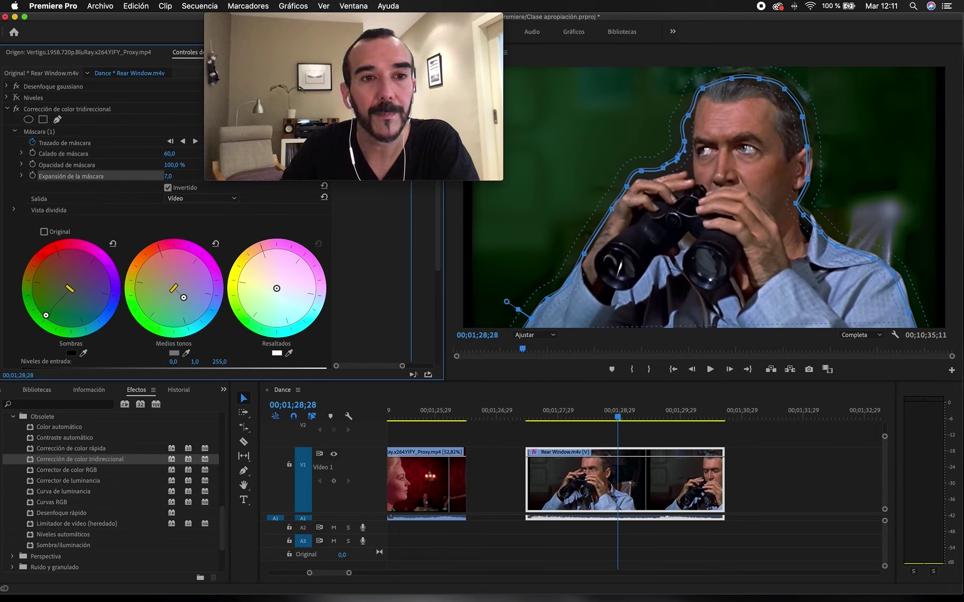
drag(169, 176, 161, 176)
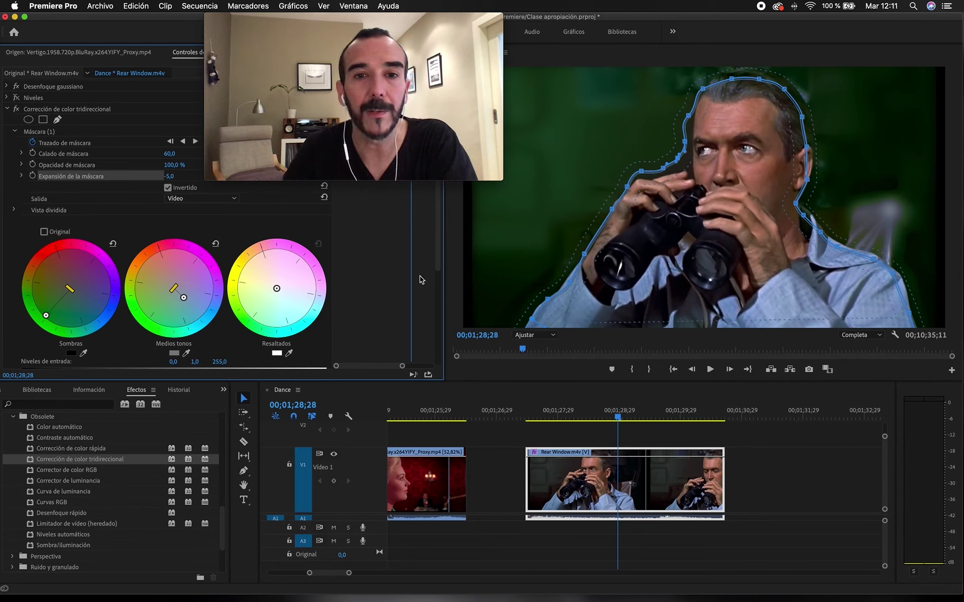
Step: Hide the mask outline and examine the colour-corrected background between 00;01;27;23 and 00;01;28;03
mouse_move(470, 50)
drag(440, 21, 397, 21)
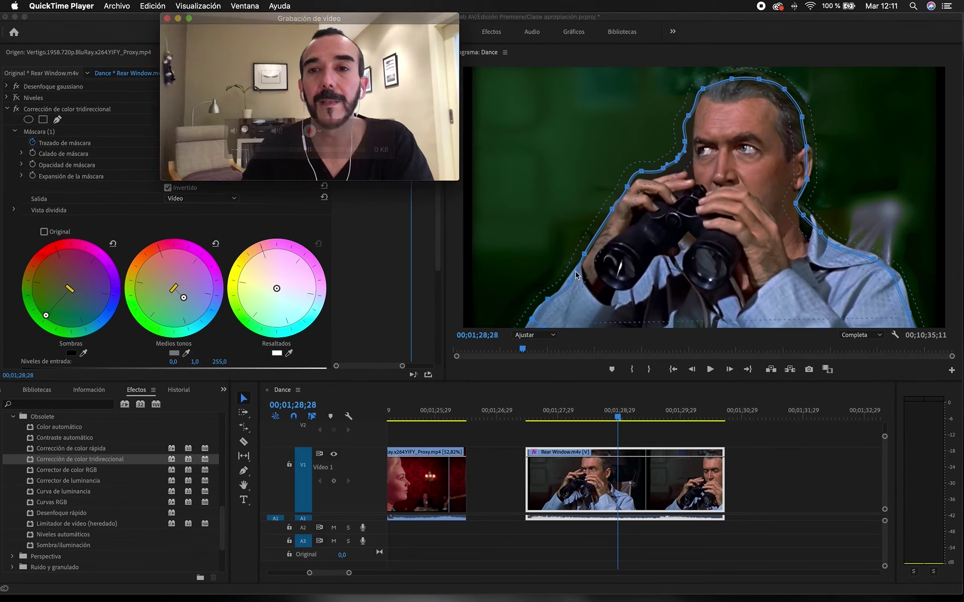
click(63, 107)
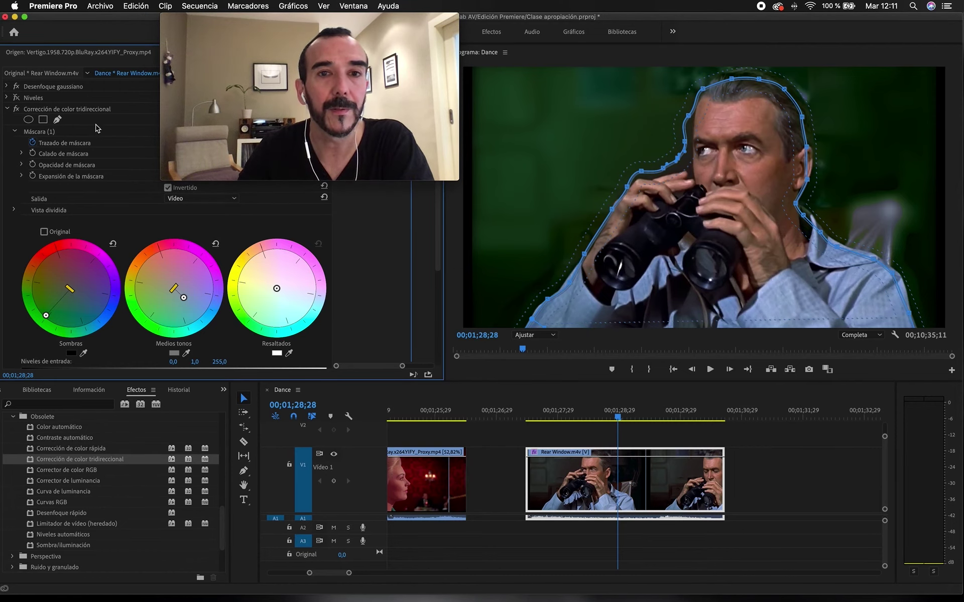
click(546, 416)
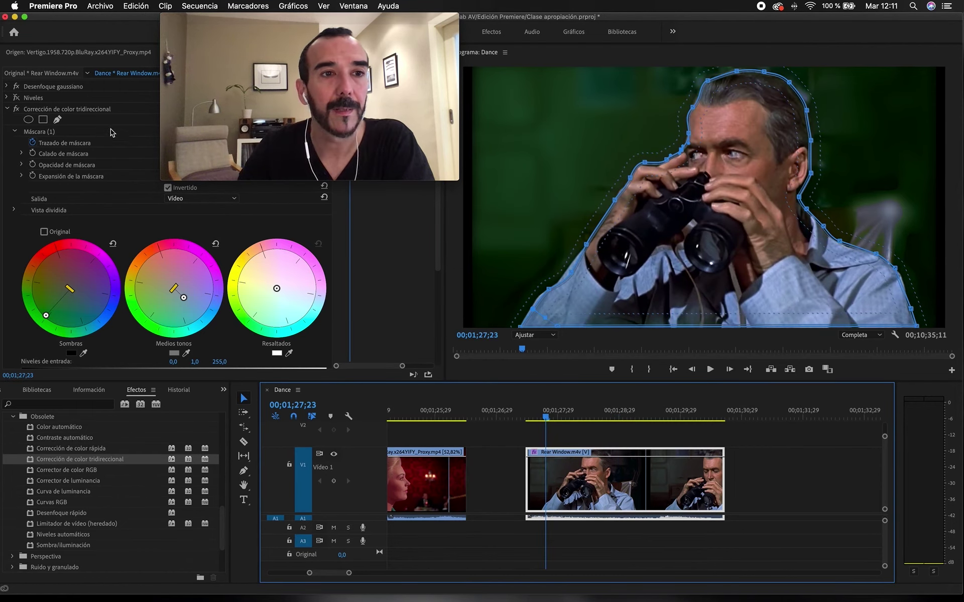
click(105, 110)
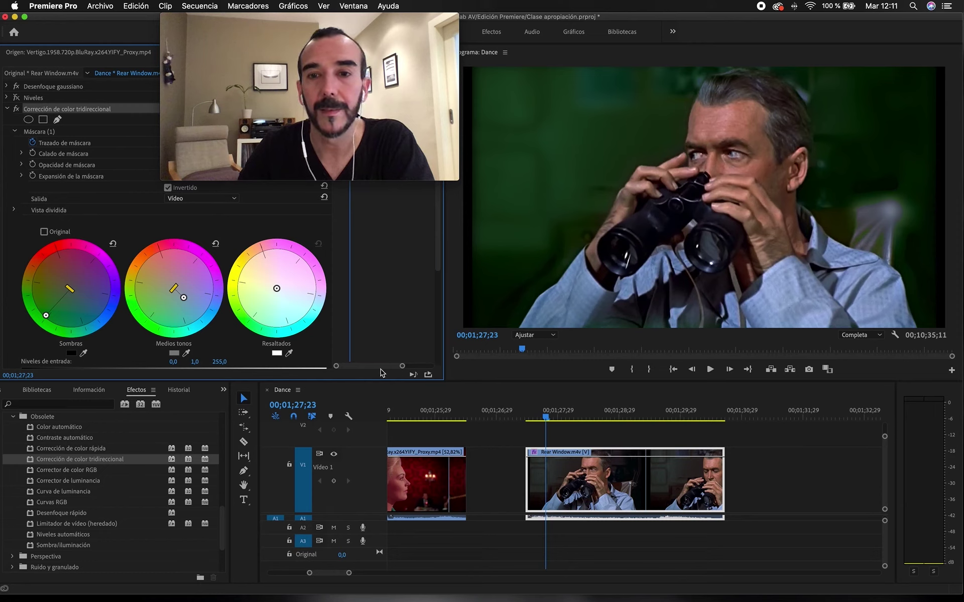
drag(543, 416, 566, 412)
Step: Enlarge the Rear Window clip in the program preview to a scale of about 107, covering the black side edges
click(517, 276)
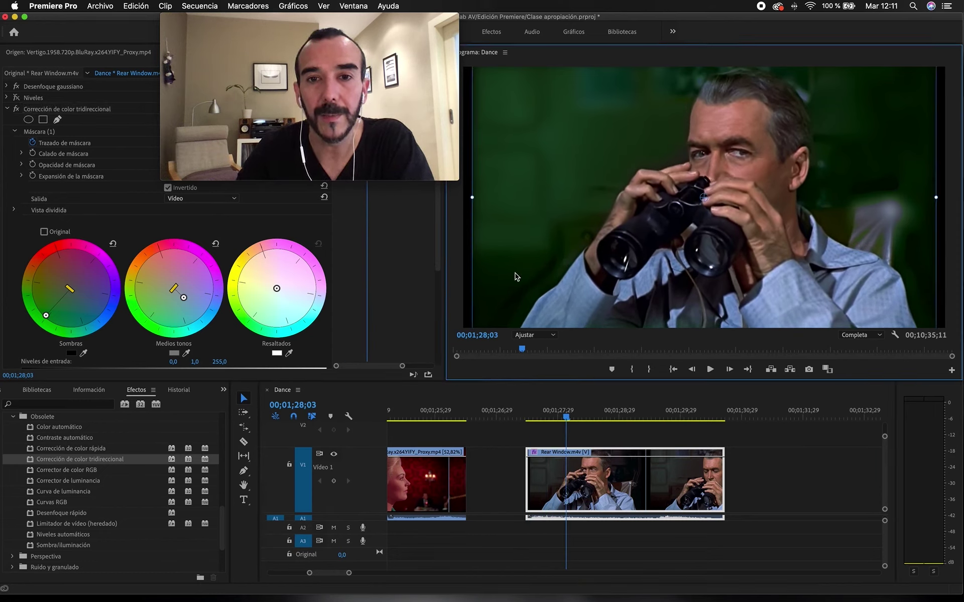
key(Right)
key(Right)
key(Right)
drag(471, 195, 456, 198)
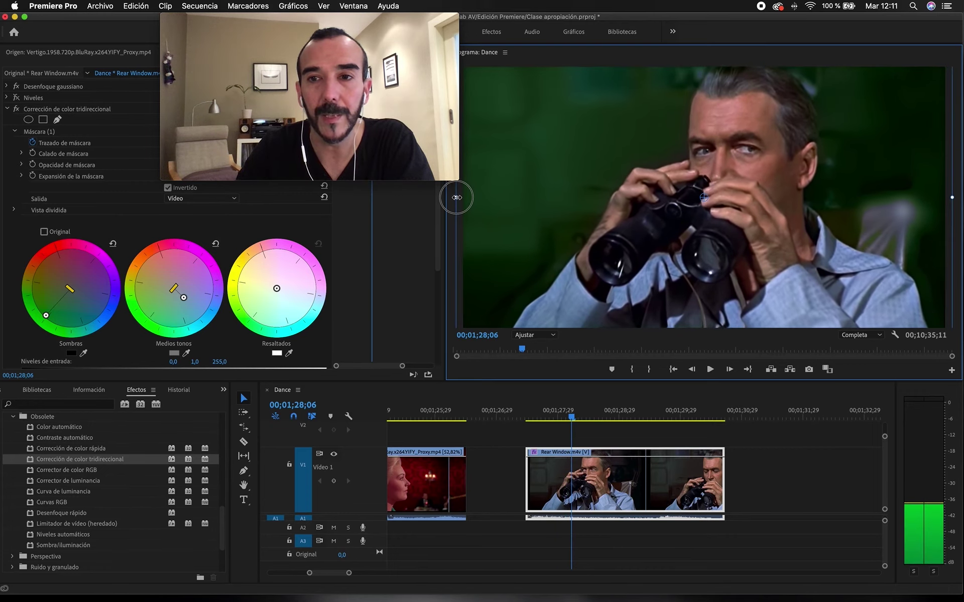
Step: Play the Rear Window clip from near its start to review the green background, stopping at 00;01;28;16
click(557, 416)
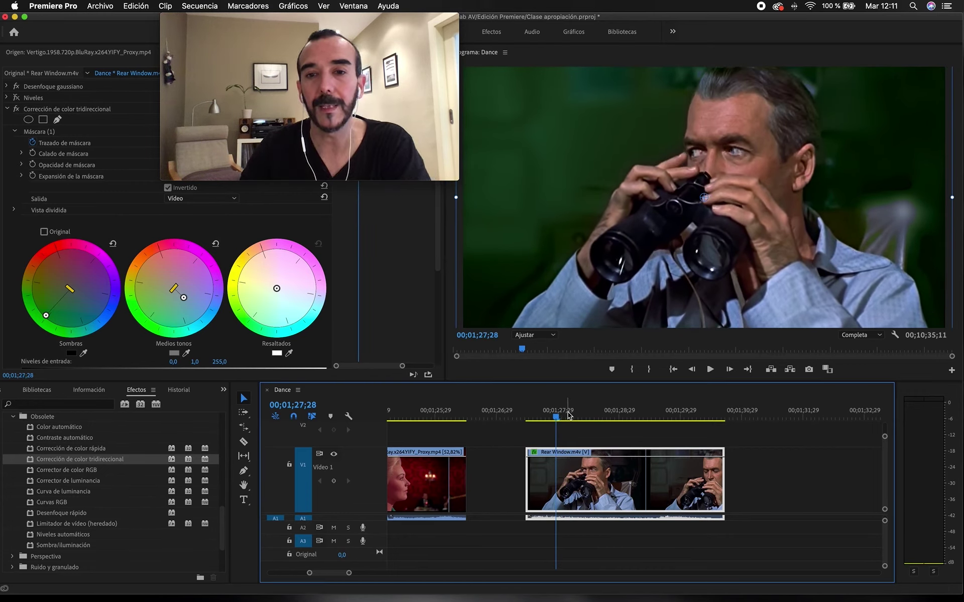
click(539, 415)
key(space)
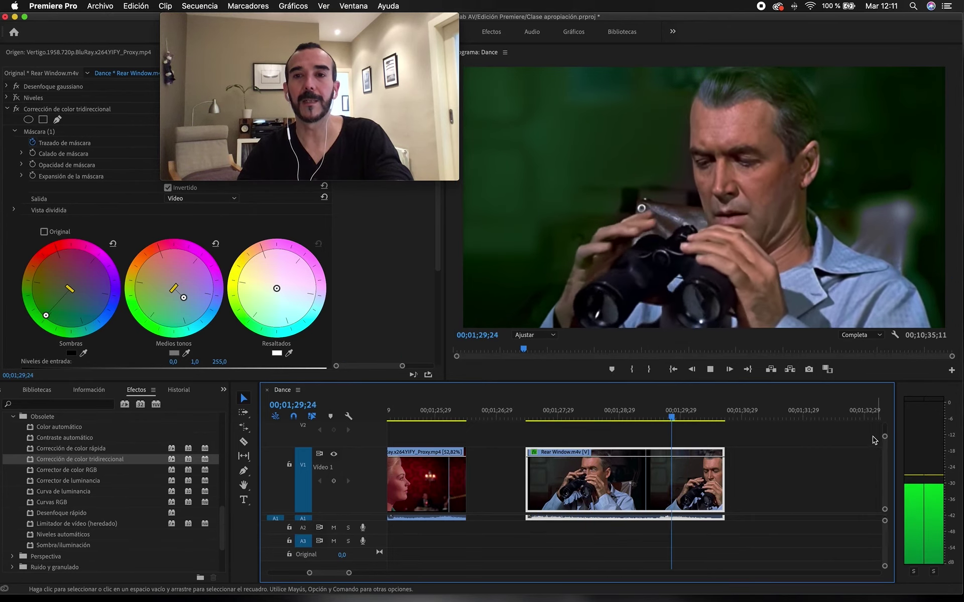
click(591, 416)
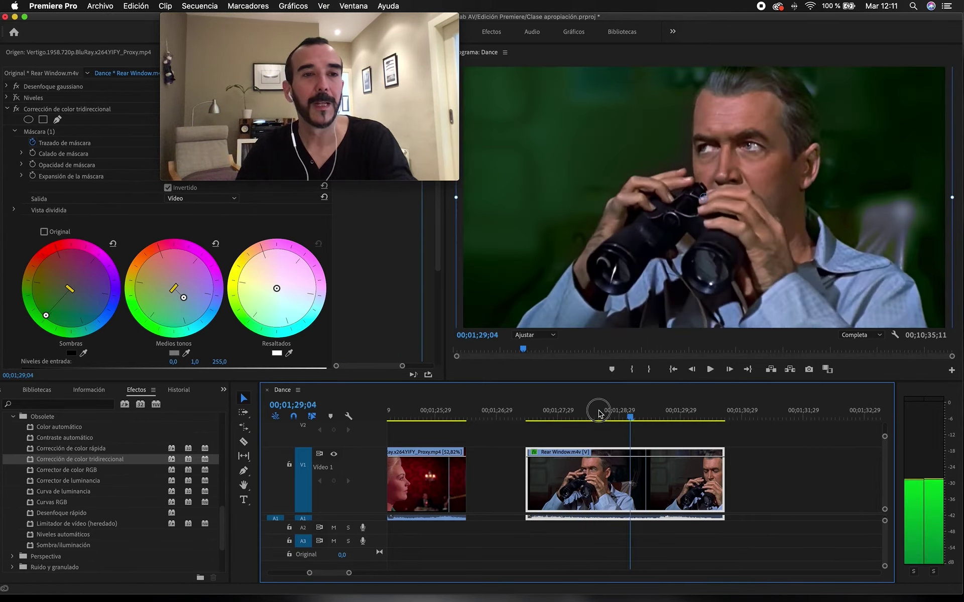
Step: Delete the Corrección de color tridireccional effect from the Rear Window clip
click(69, 109)
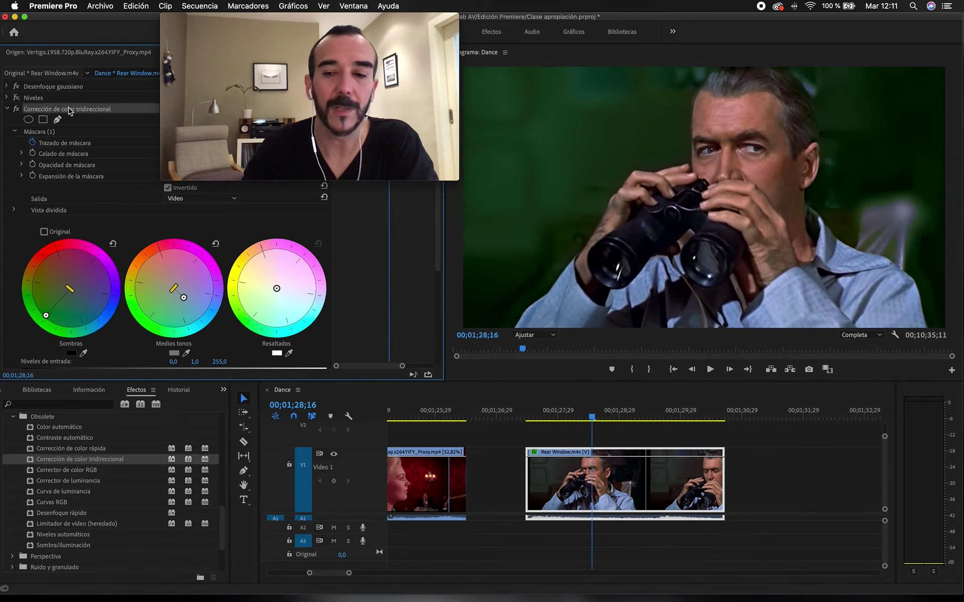
key(Delete)
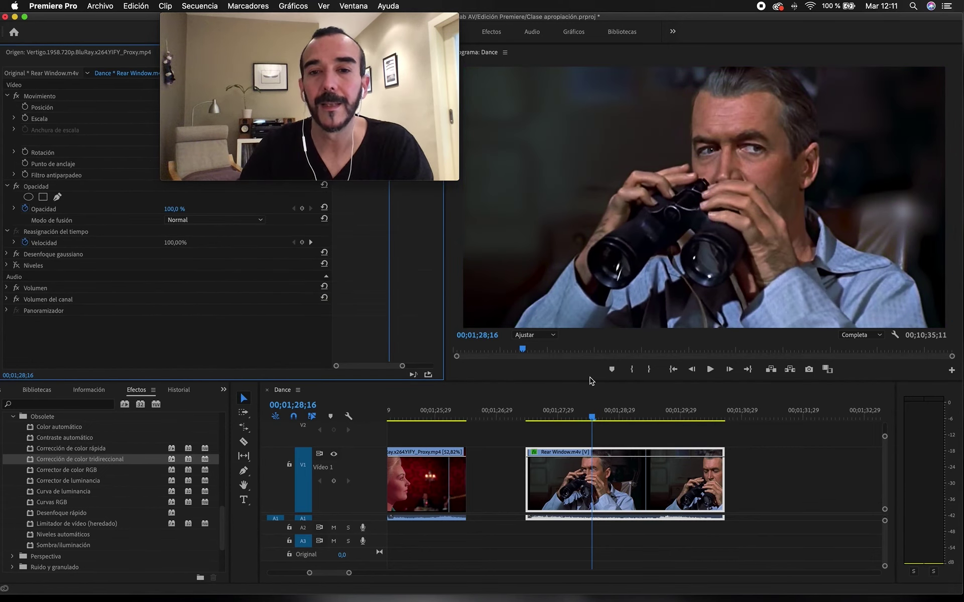
Step: Play the Rear Window clip without the colour correction up to 00;01;30;16, and return the playhead to 00;01;27;22
click(546, 416)
key(space)
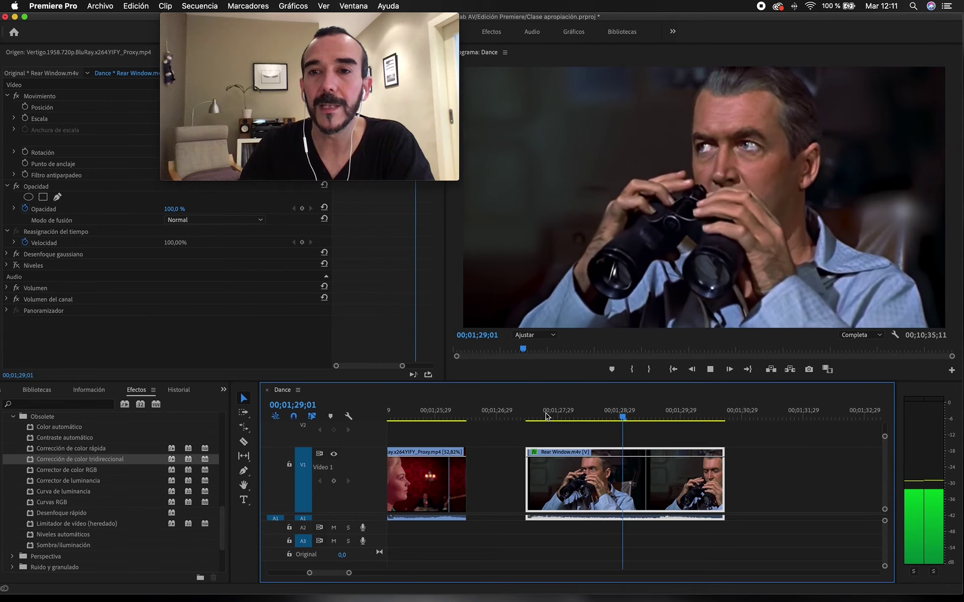
key(space)
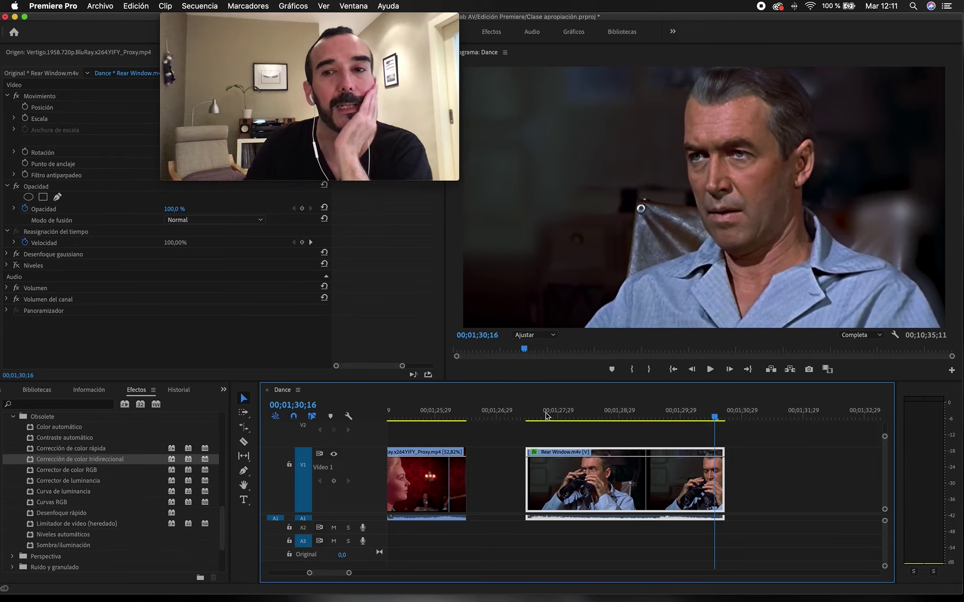
click(546, 416)
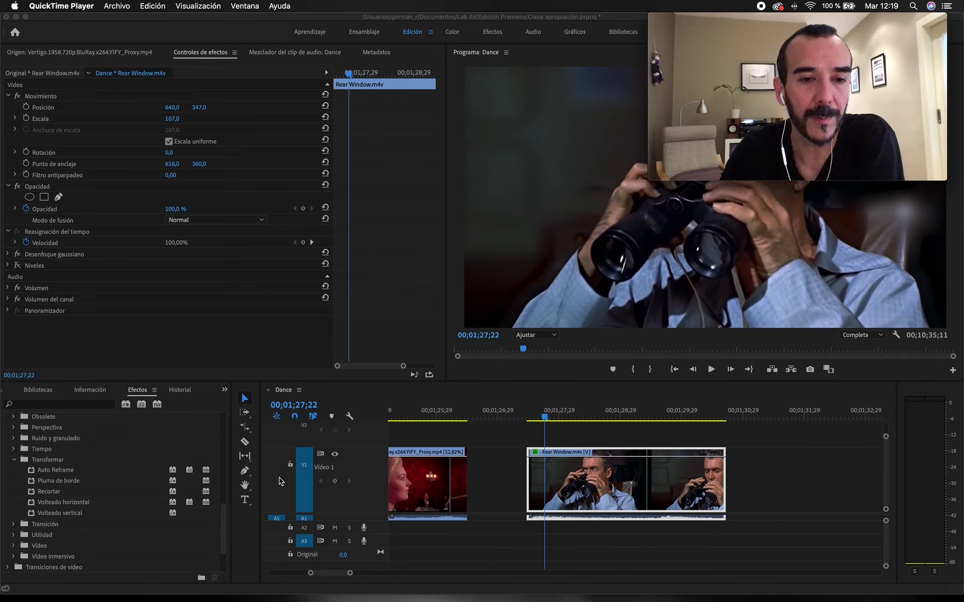
click(513, 413)
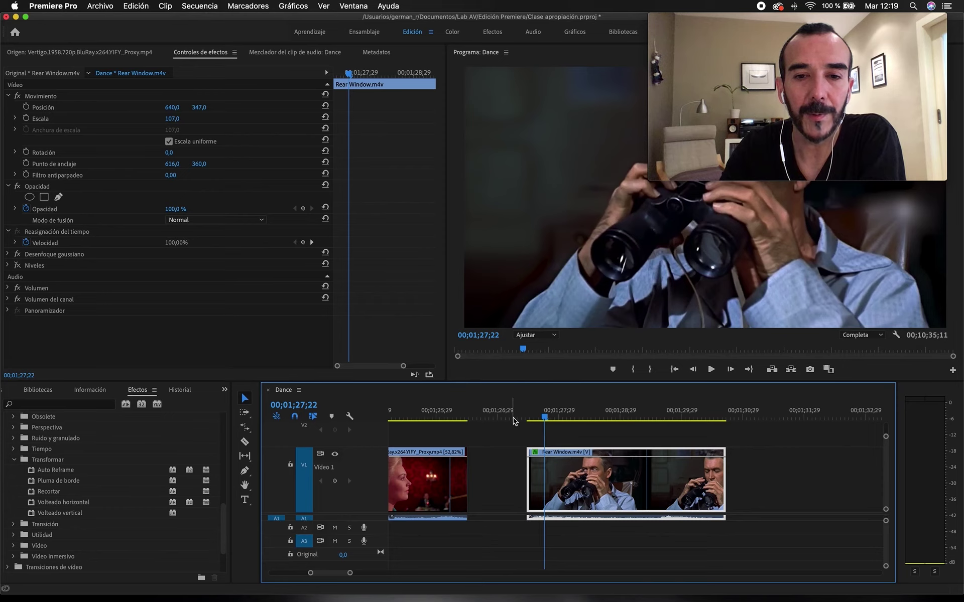
Step: Delete the empty gap between the Vertigo and Rear Window clips so the Rear Window clip follows directly
click(490, 412)
click(499, 481)
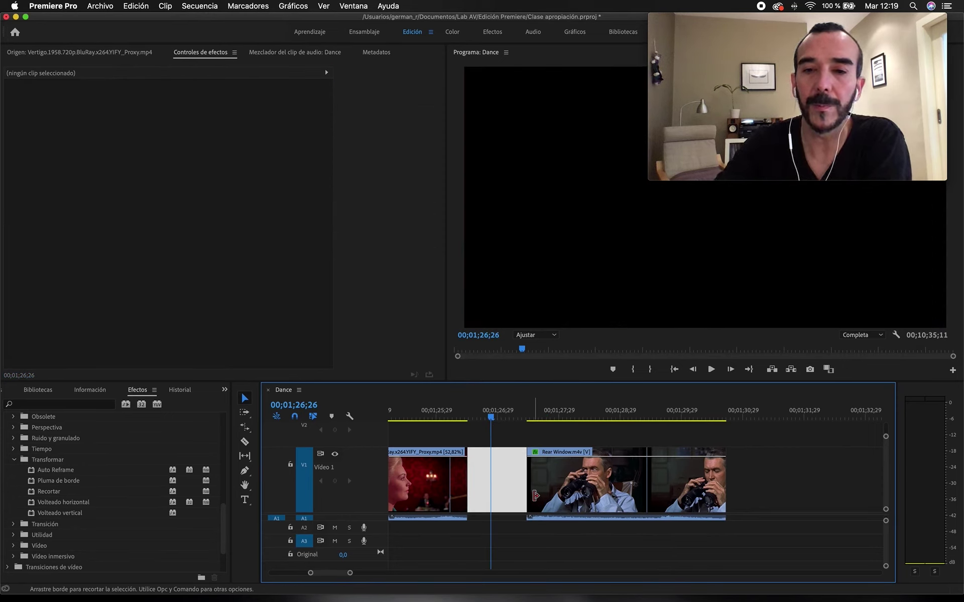
key(Delete)
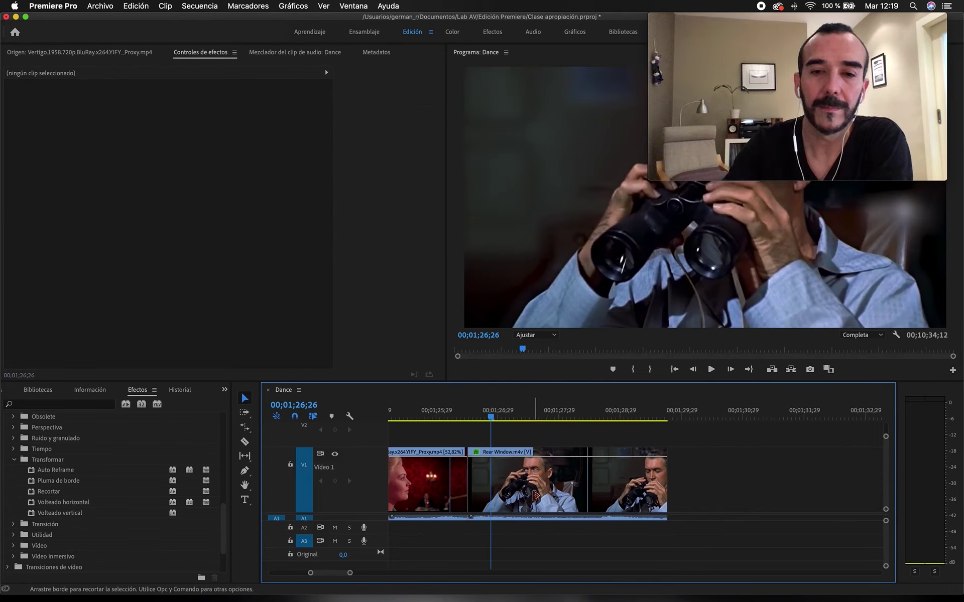
click(245, 484)
drag(485, 486, 627, 493)
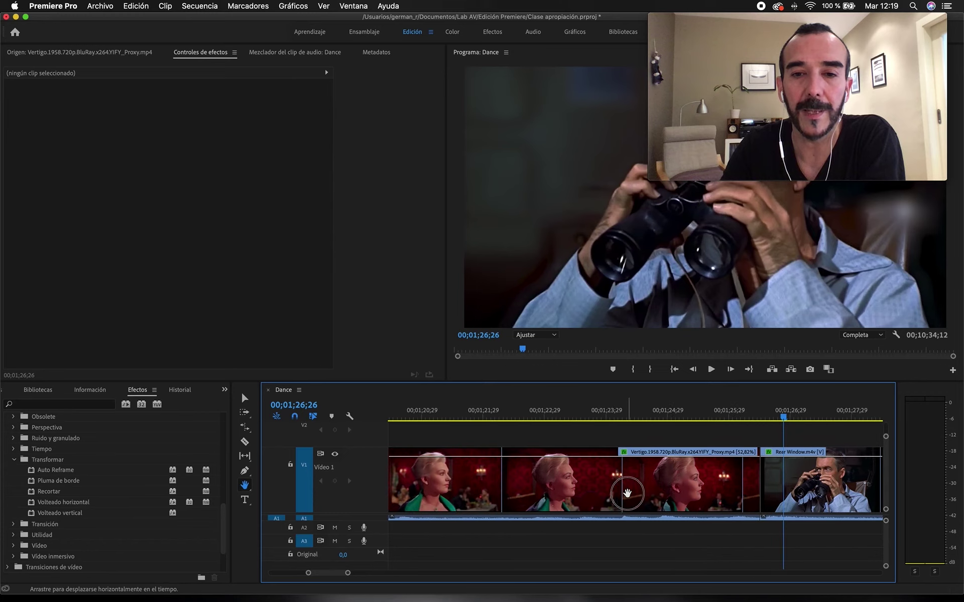
drag(454, 489, 301, 488)
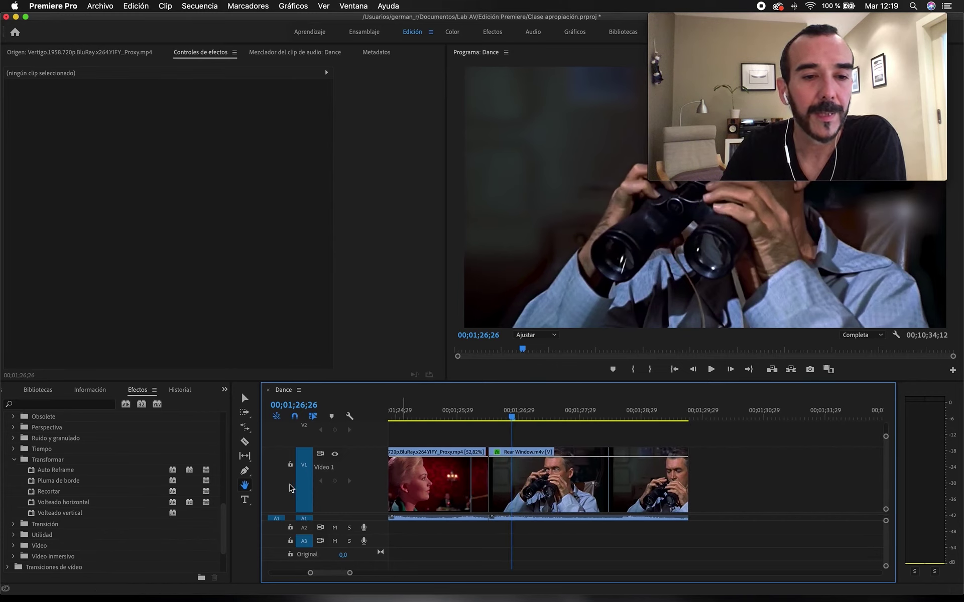
click(244, 471)
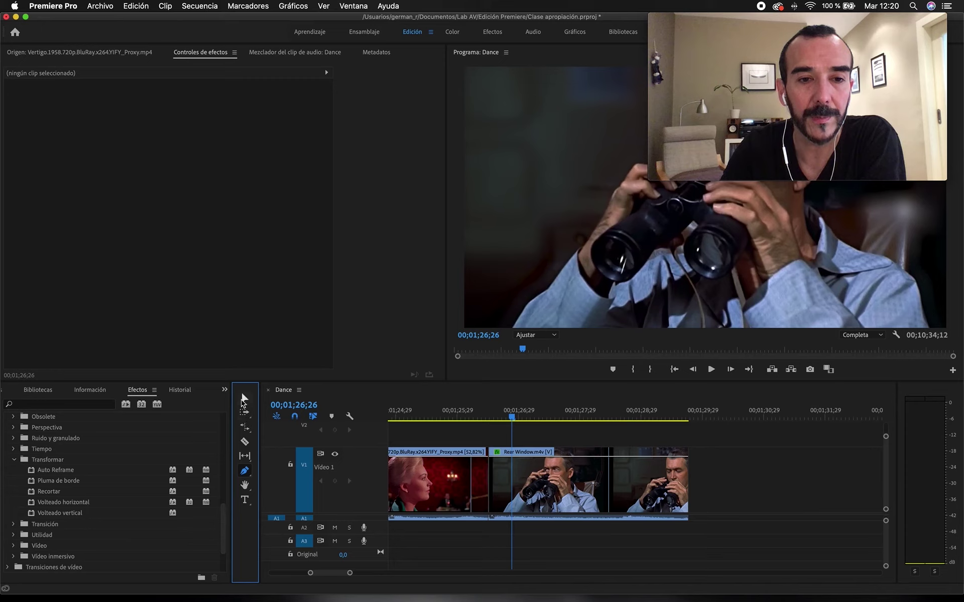
key(v)
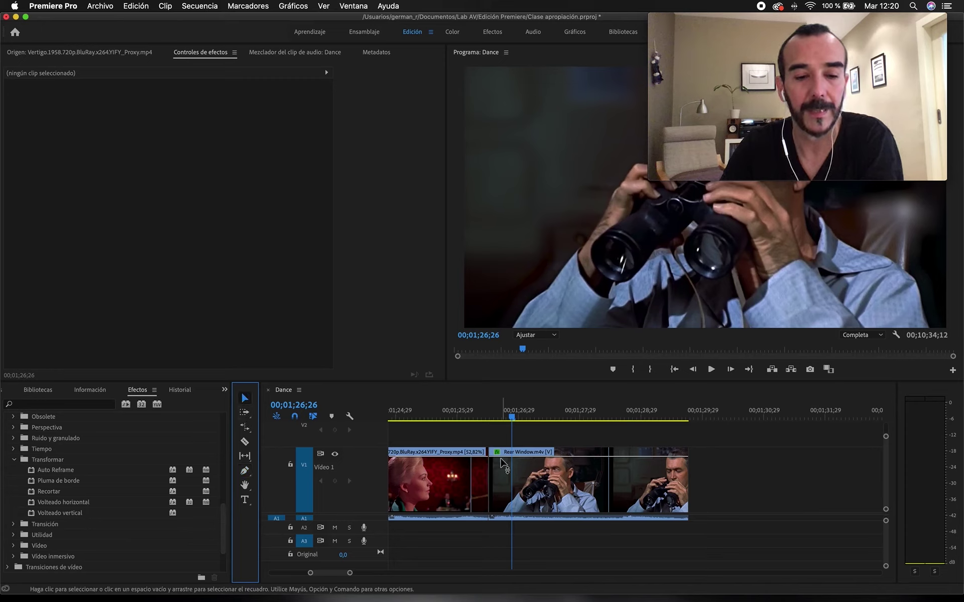
Step: Show the Opacidad keyframe line on the Rear Window clip in the timeline
mouse_move(499, 456)
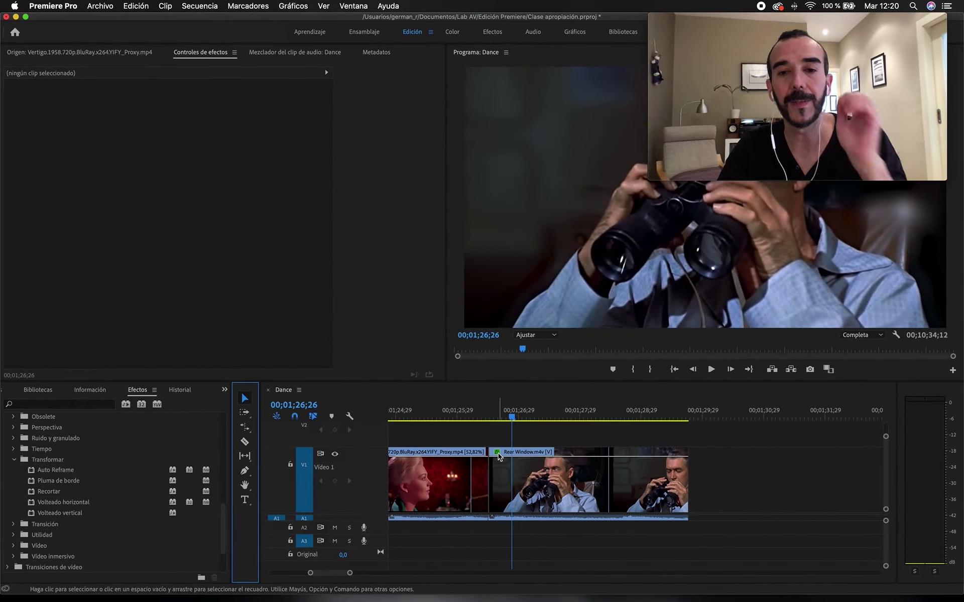
right_click(491, 440)
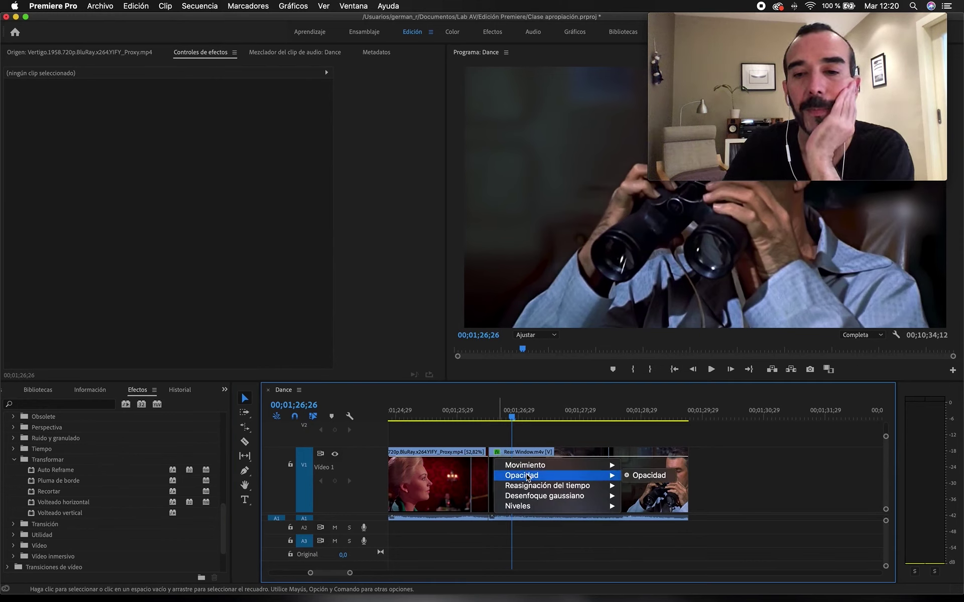
mouse_move(580, 491)
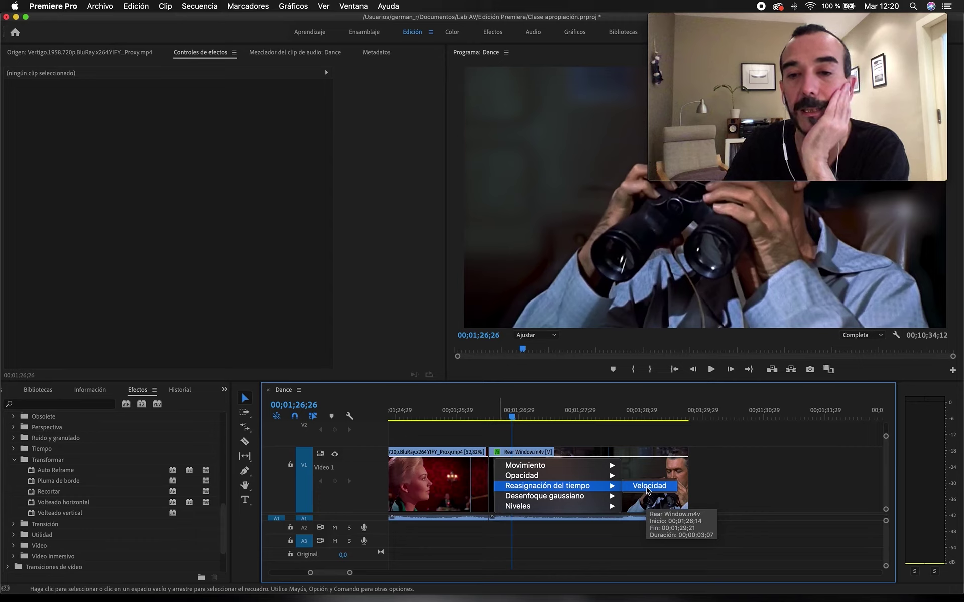
mouse_move(561, 477)
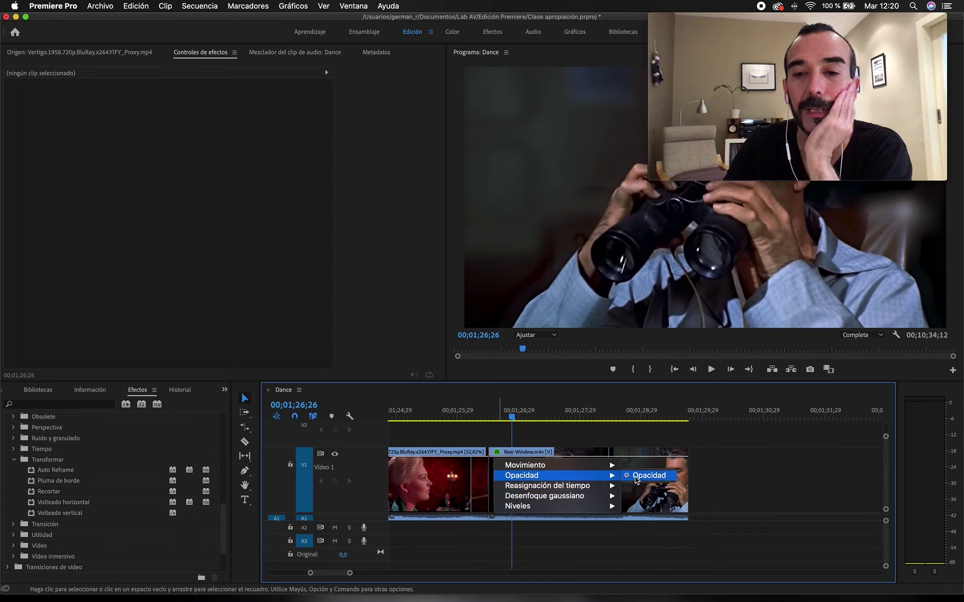
click(636, 478)
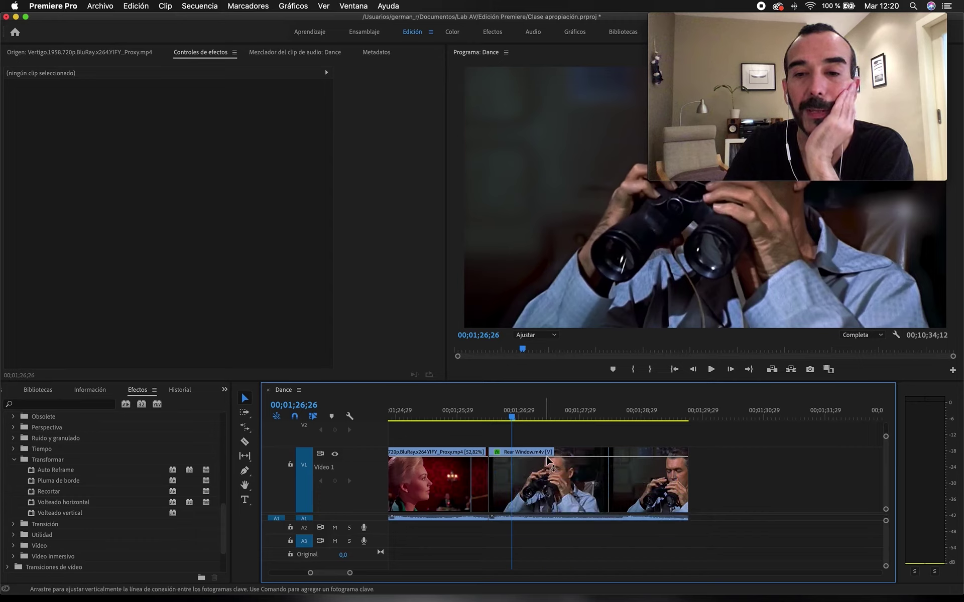
Step: Add two opacity keyframes near the start of the Rear Window clip with the Pen tool, lowering the first to 0% for a fade-in
click(245, 470)
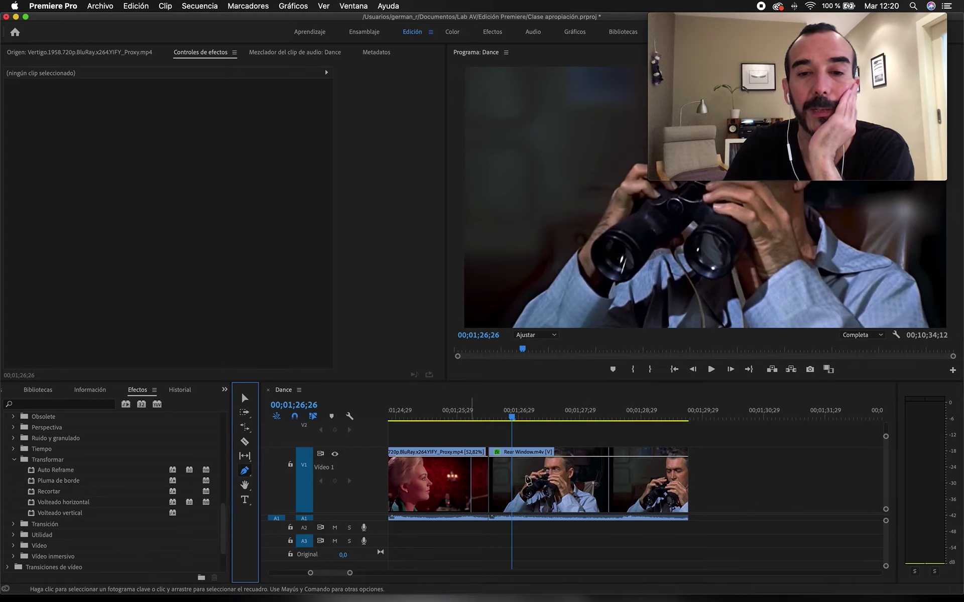
click(526, 456)
drag(505, 458, 496, 508)
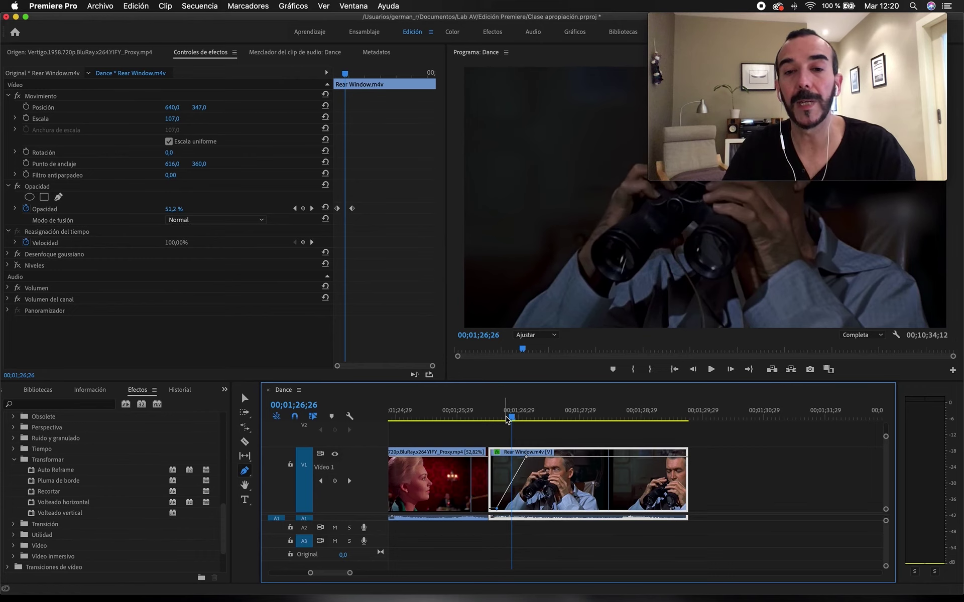
Step: Preview the fade-in and lengthen it by moving its ending opacity keyframe further into the Rear Window clip
click(494, 418)
drag(499, 424, 550, 421)
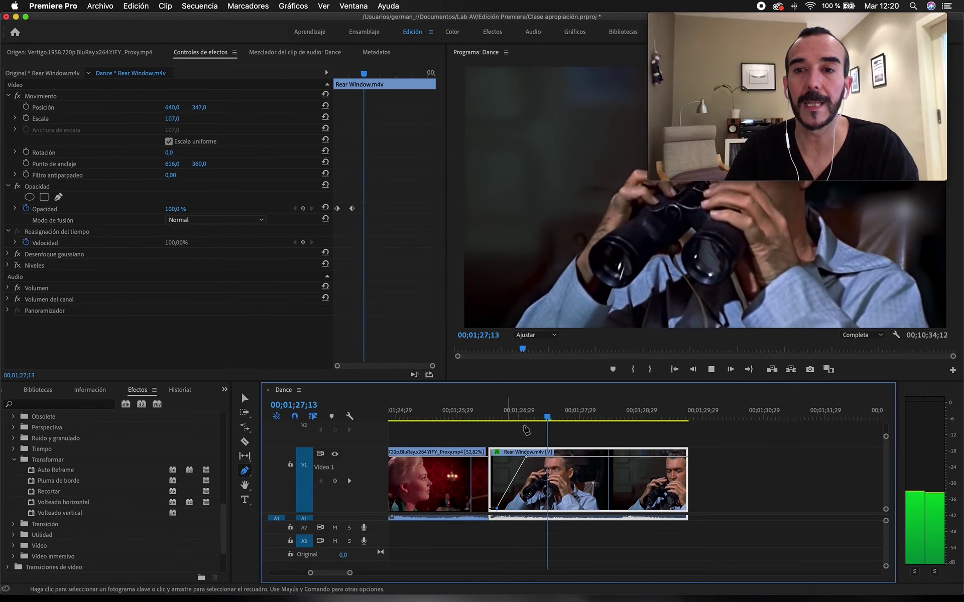
drag(526, 459, 562, 457)
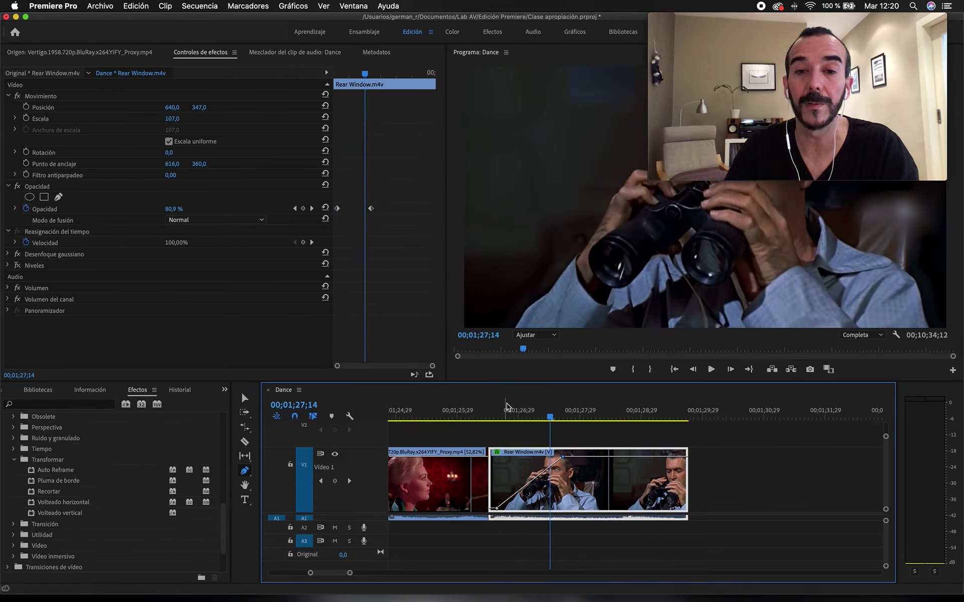
Step: Play the fade-in from the start of the Rear Window clip, and again from 00;01;26;02 in the Vertigo clip to review the transition
mouse_move(777, 28)
drag(777, 28, 253, 28)
click(491, 420)
click(490, 415)
key(space)
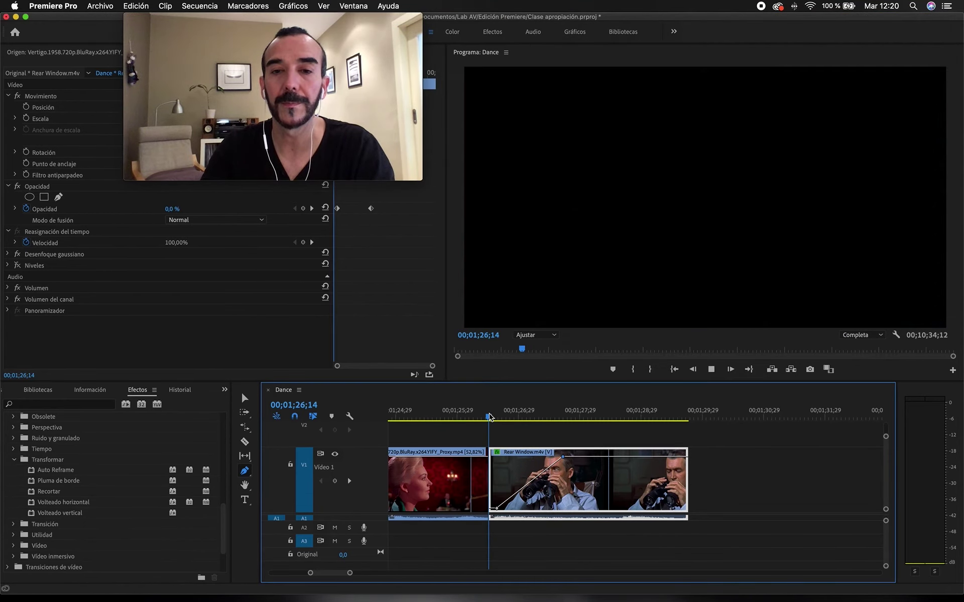
key(space)
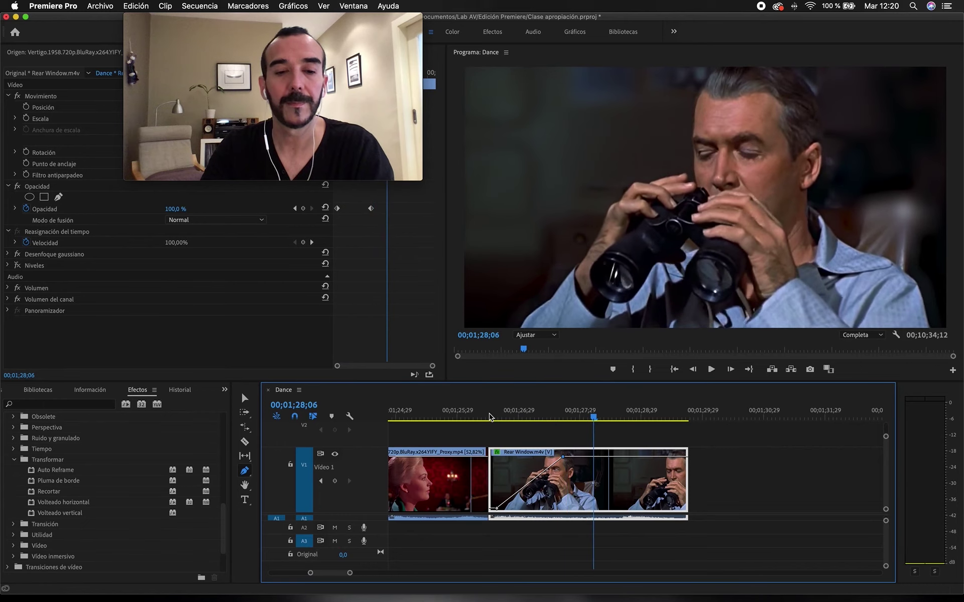
click(462, 416)
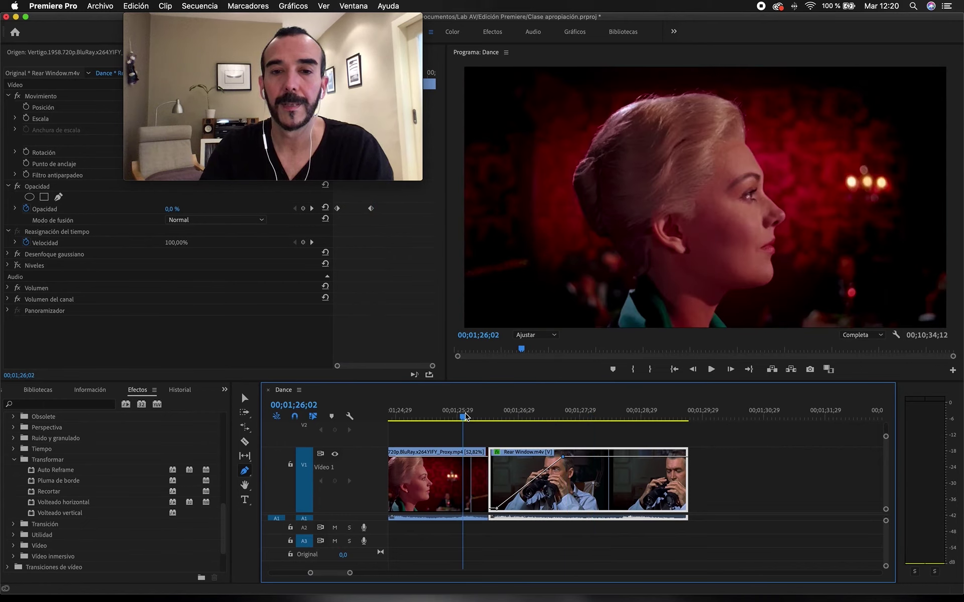
key(space)
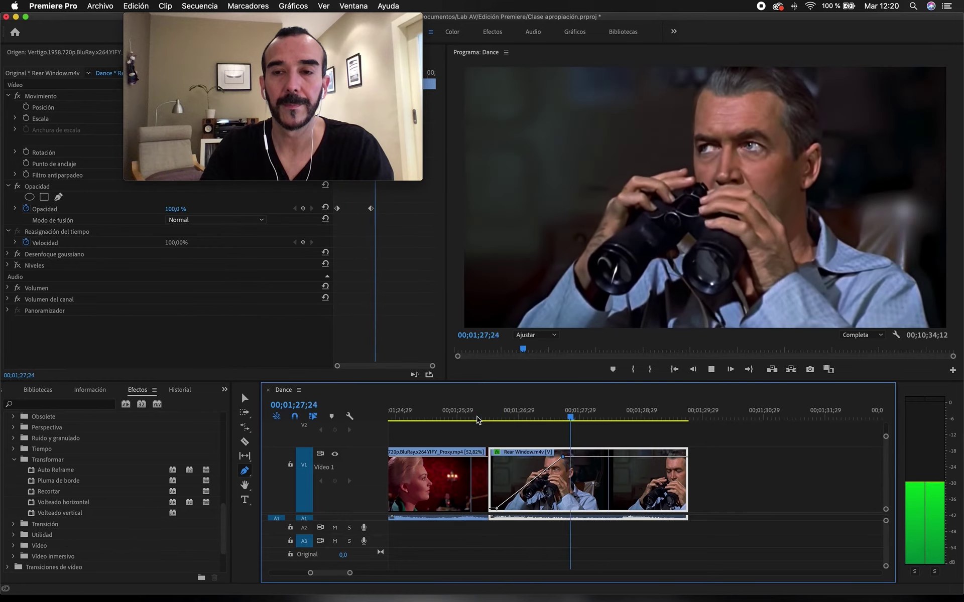
key(space)
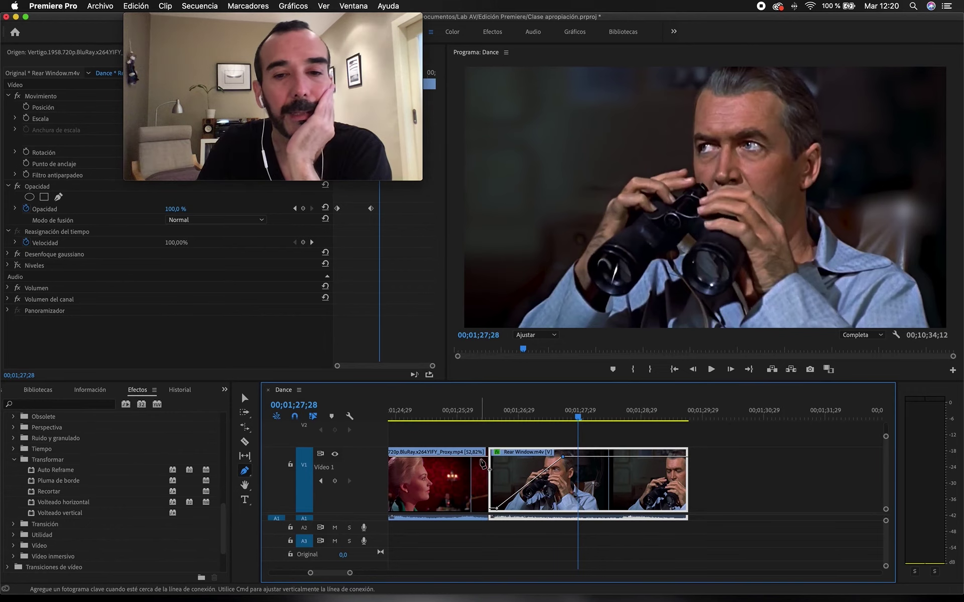
Step: Switch the Rear Window clip's keyframe line in the timeline to the Escala property of Movimiento
click(498, 452)
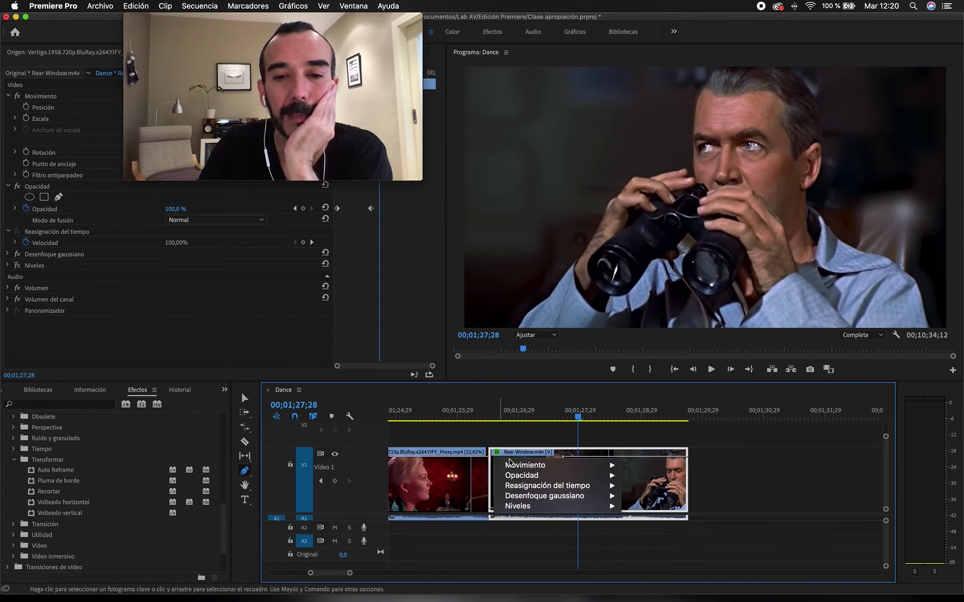
mouse_move(514, 467)
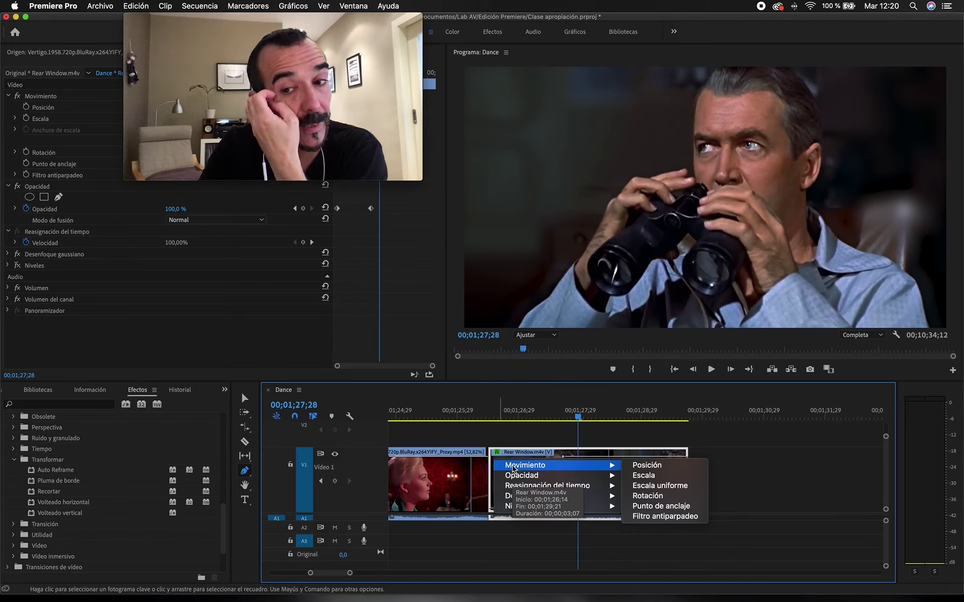
click(628, 474)
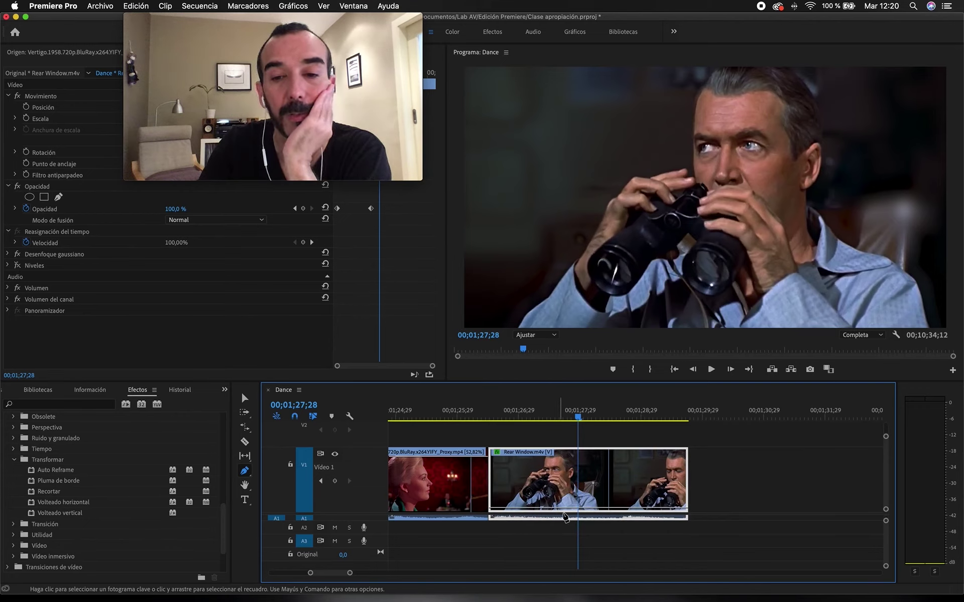
Step: Try a strong zoom on the Rear Window clip by raising its scale line and adding rising scale keyframes with the Pen tool
click(244, 399)
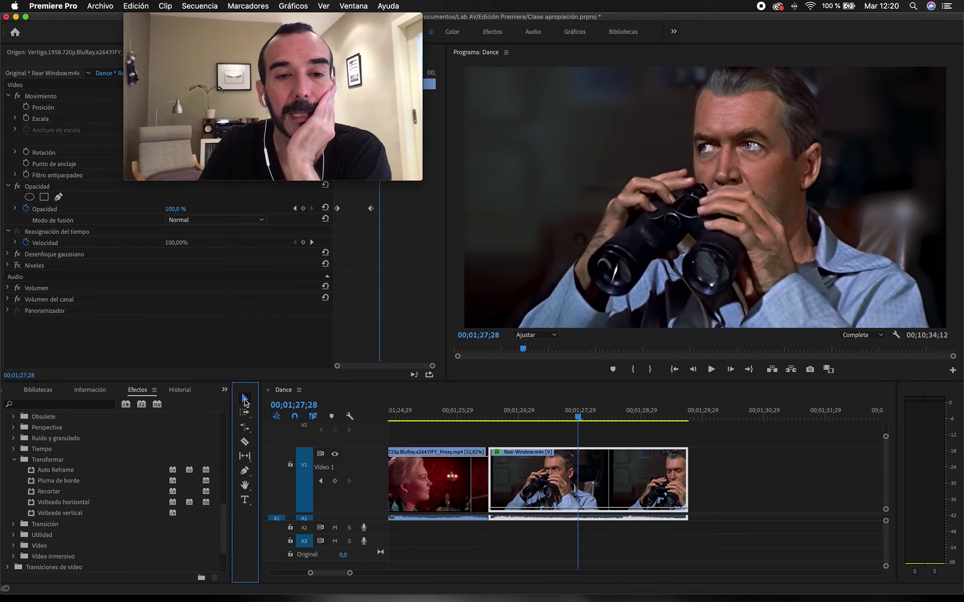
mouse_move(577, 503)
mouse_down()
mouse_move(559, 494)
mouse_move(558, 507)
mouse_up()
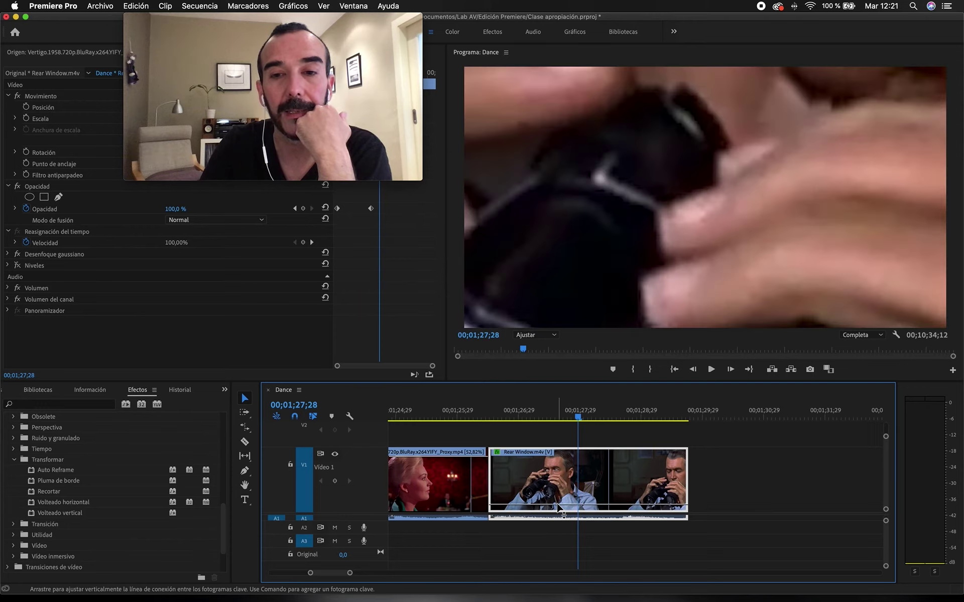
click(244, 470)
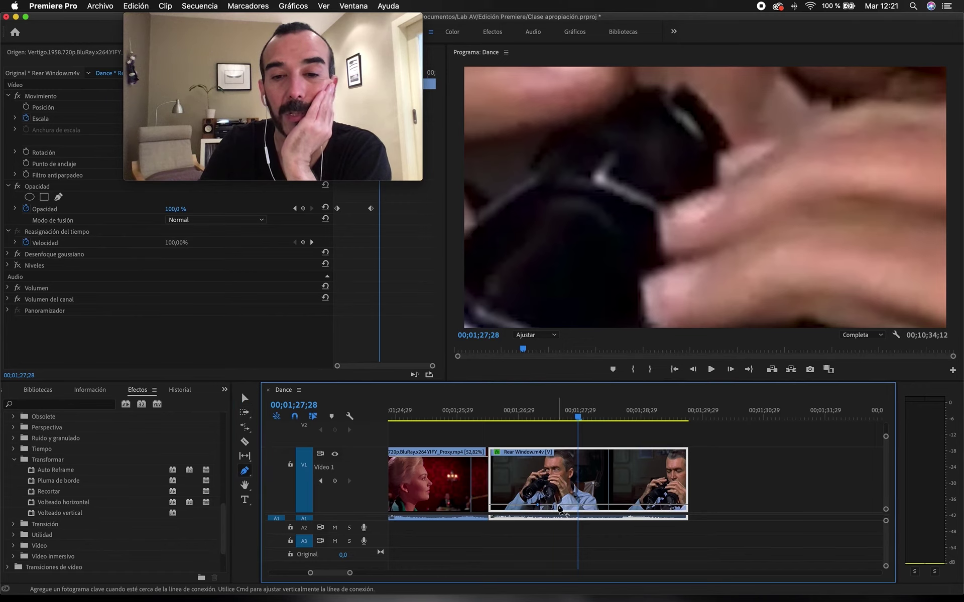
drag(559, 508, 565, 477)
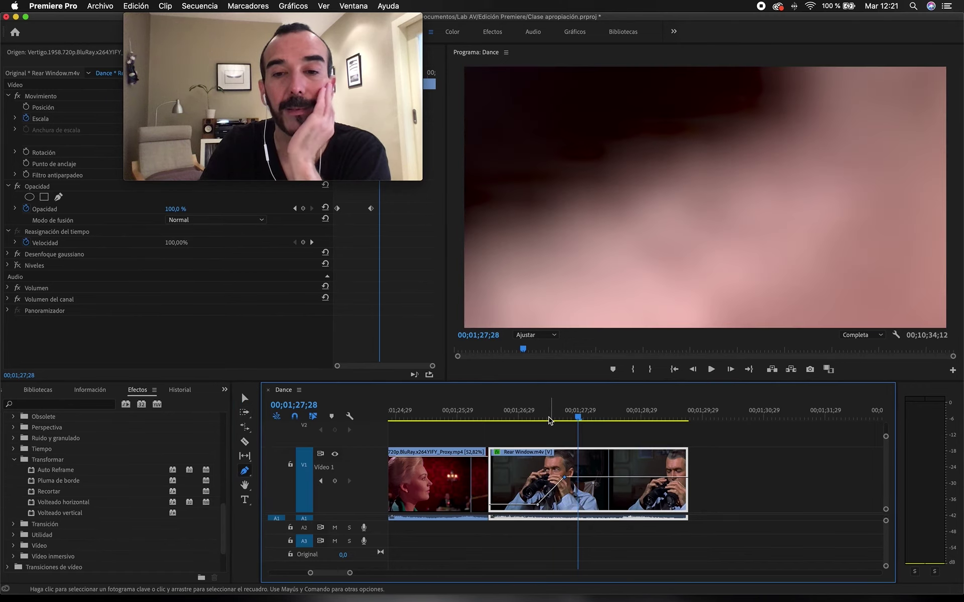
Step: Play the zoomed Rear Window clip from about 00;01;27;02 to review the scale change
drag(550, 421, 524, 424)
key(space)
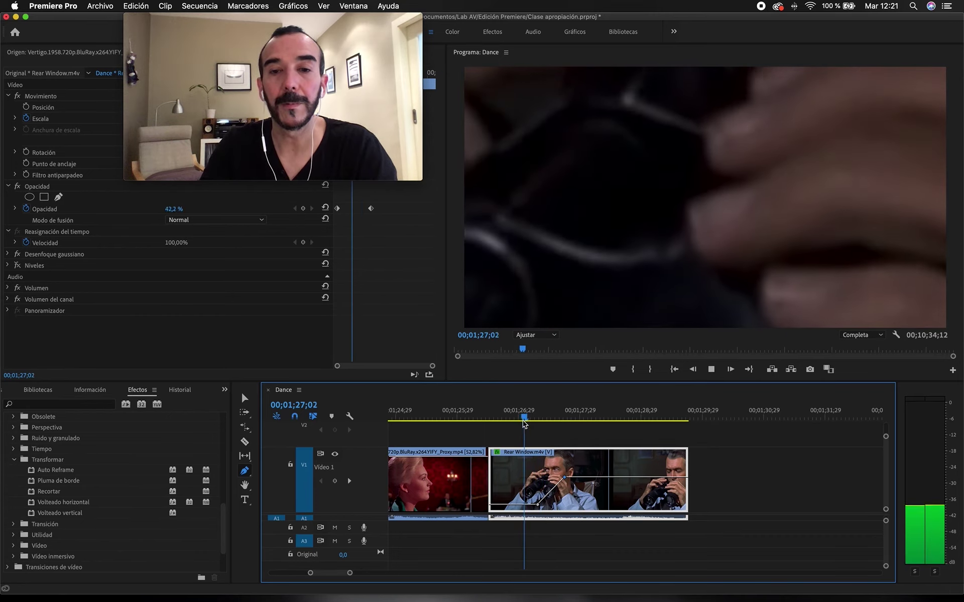
key(space)
click(523, 414)
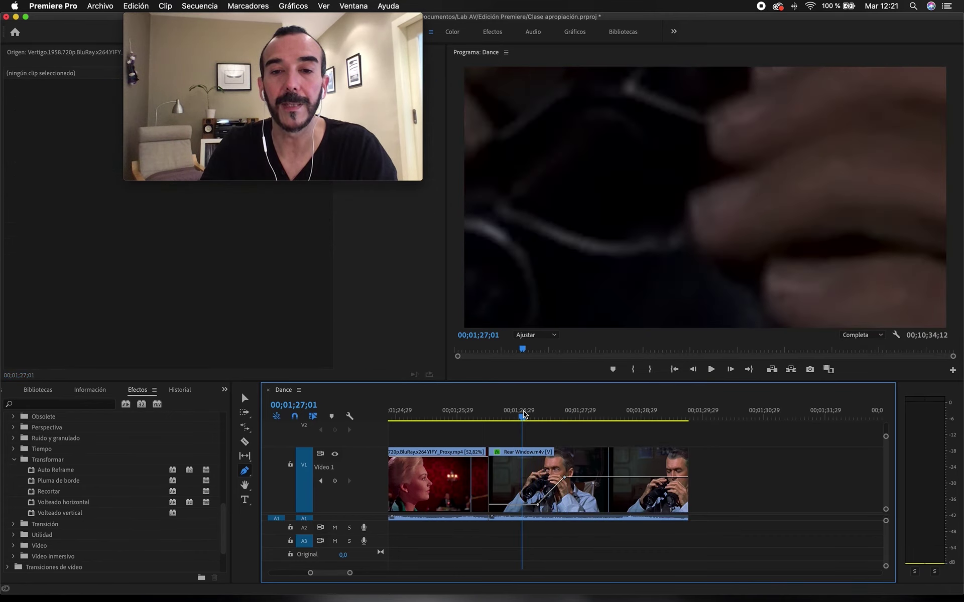
key(space)
key(space)
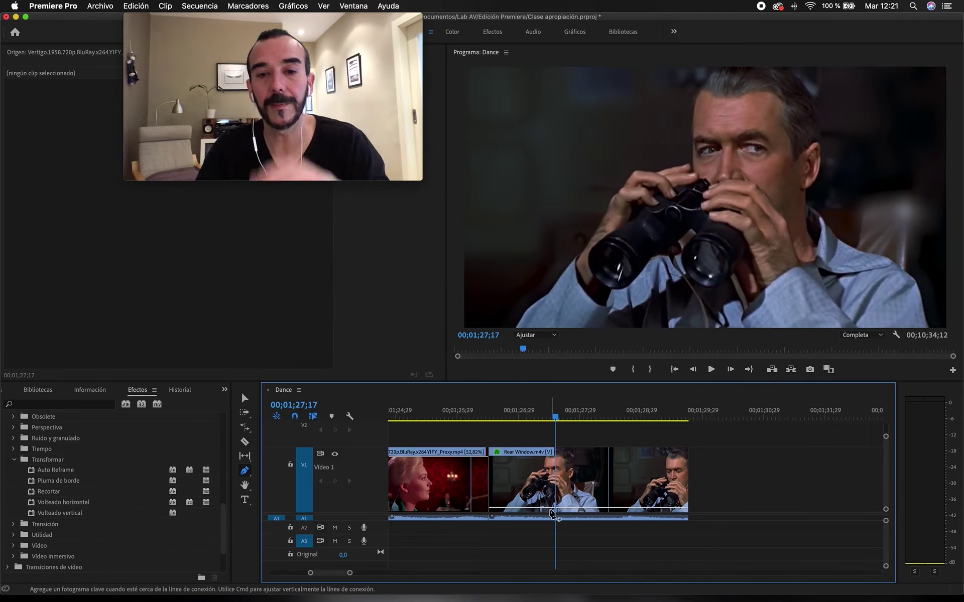
Step: Add rising scale keyframes to the Rear Window clip, reaching about 628 at 00;01;27;09, and preview the zoom from 00;01;26;29
drag(534, 508, 539, 508)
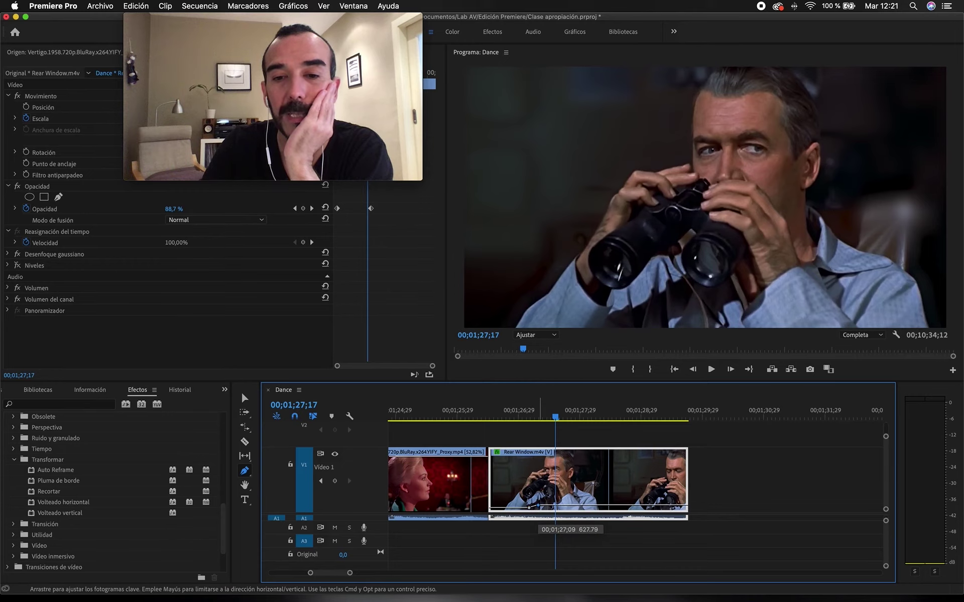
drag(524, 419, 521, 421)
key(space)
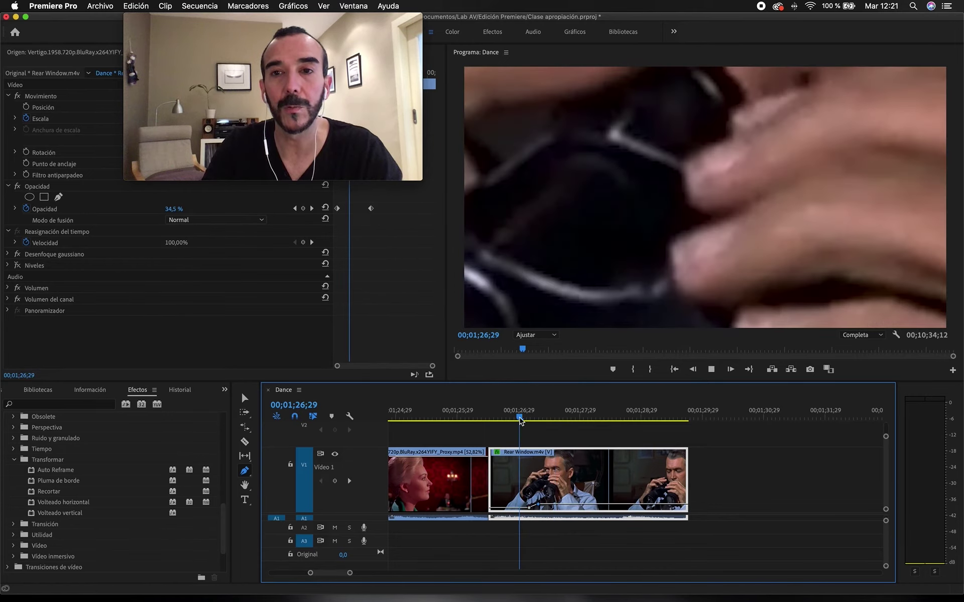
key(space)
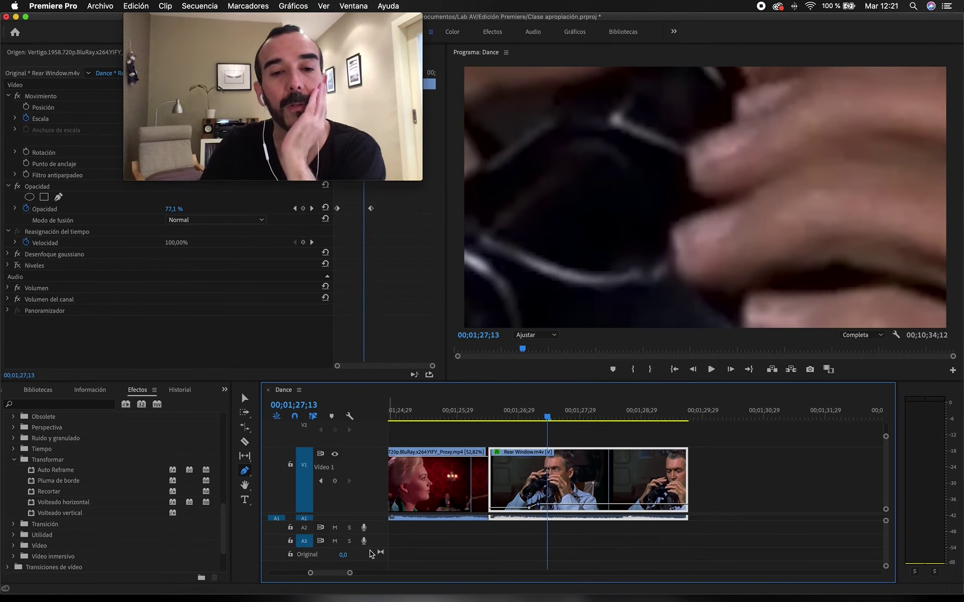
drag(349, 574, 348, 574)
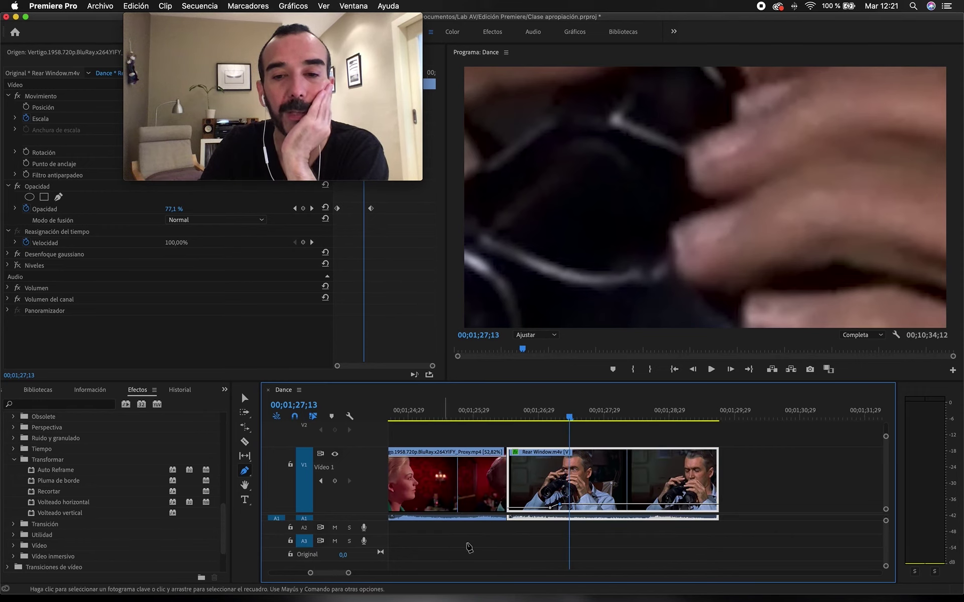
scroll(502, 540, right, 5)
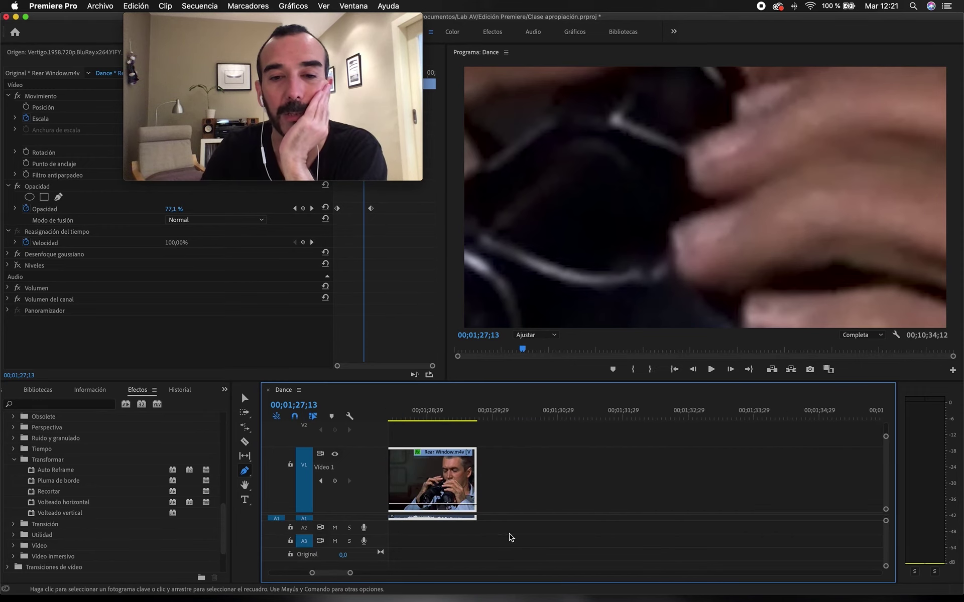
Step: Switch the Rear Window clip's keyframe line in the timeline to the Velocidad property of Reasignación del tiempo
scroll(509, 537, left, 7)
scroll(507, 538, right, 2)
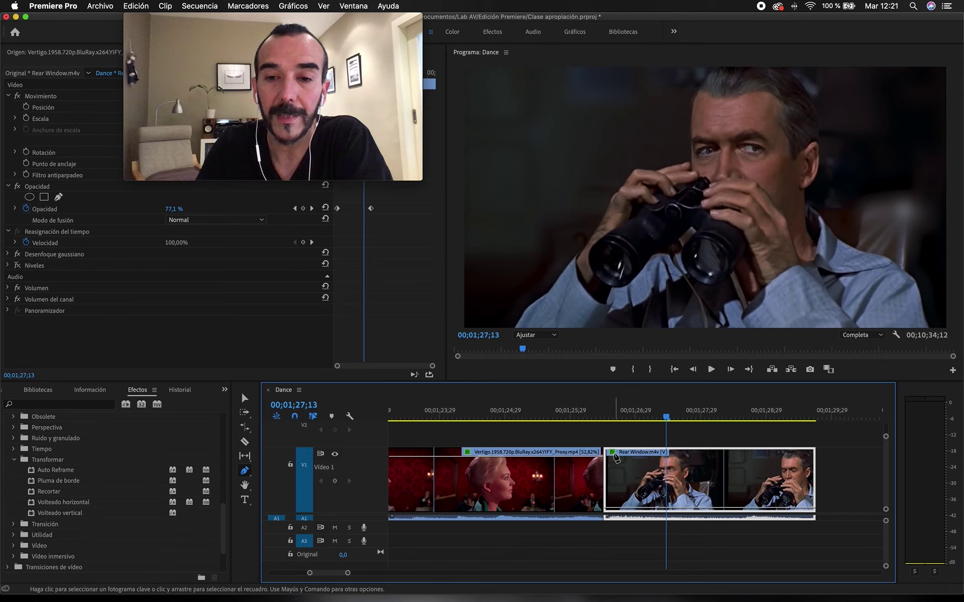
click(613, 454)
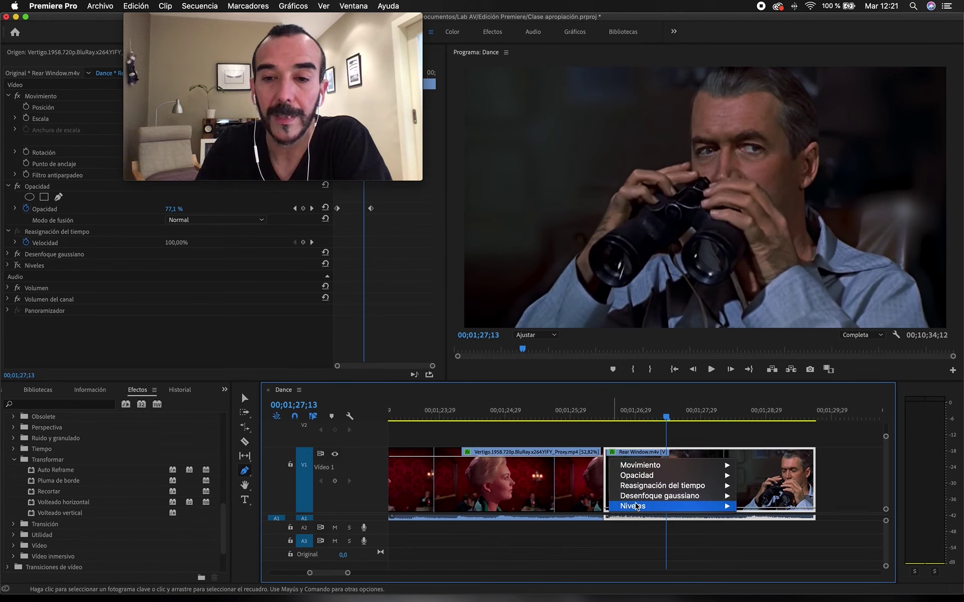
mouse_move(636, 507)
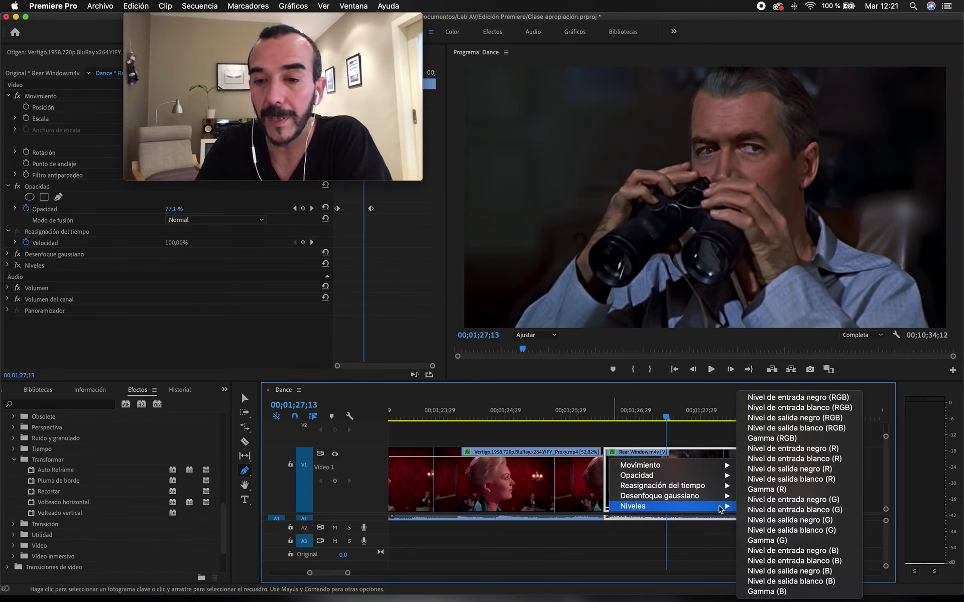
mouse_move(664, 496)
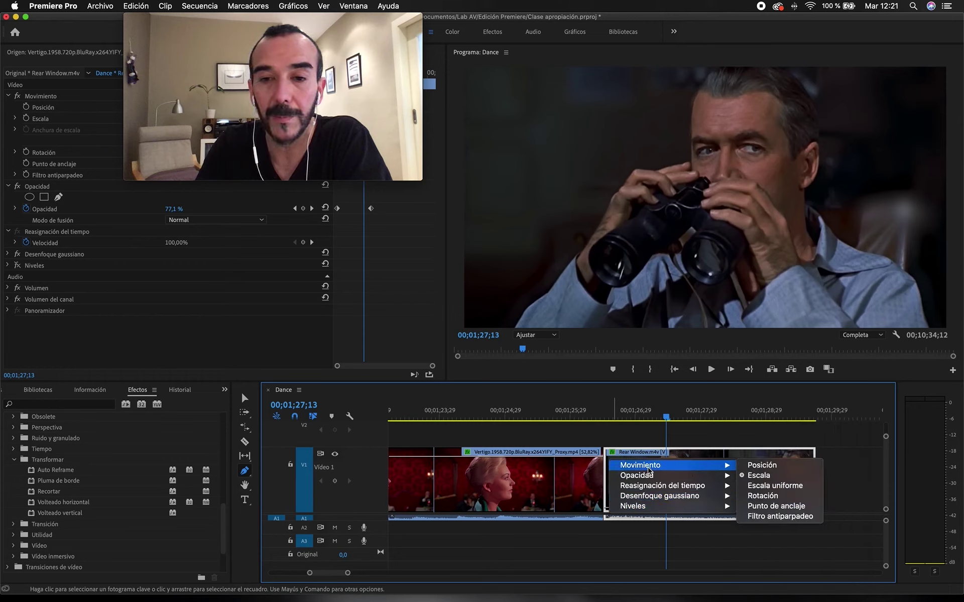
click(615, 455)
click(614, 455)
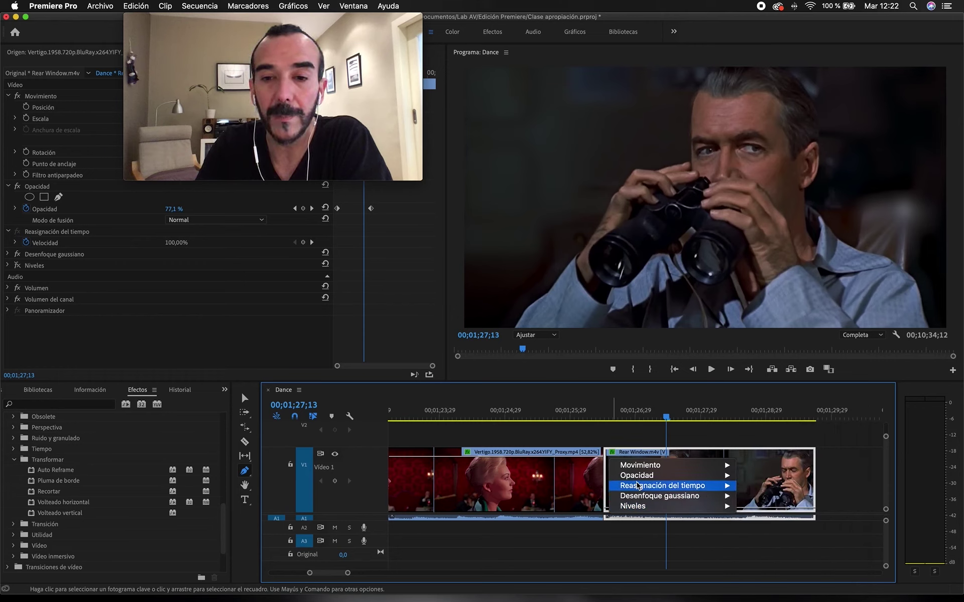
mouse_move(638, 478)
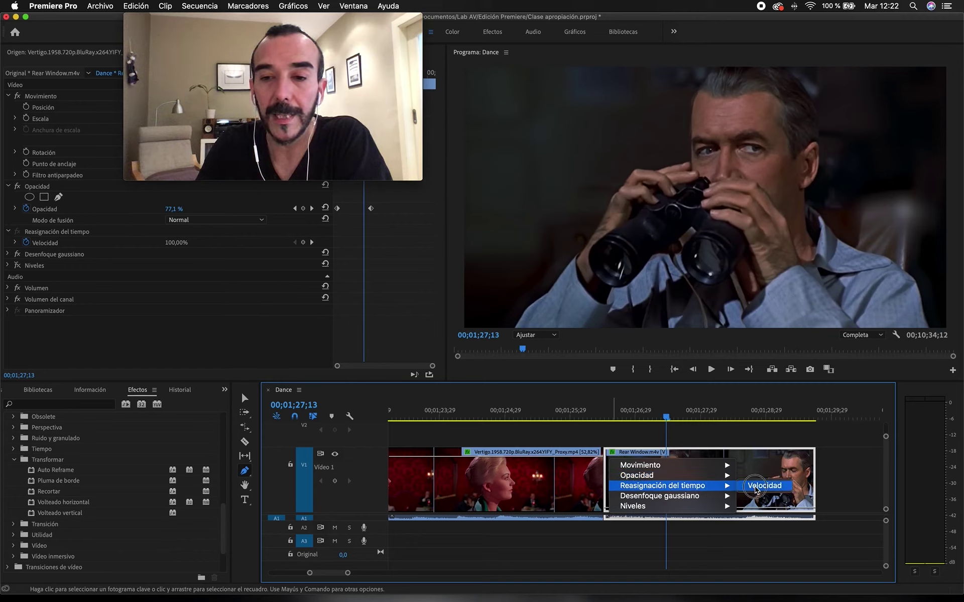
click(763, 486)
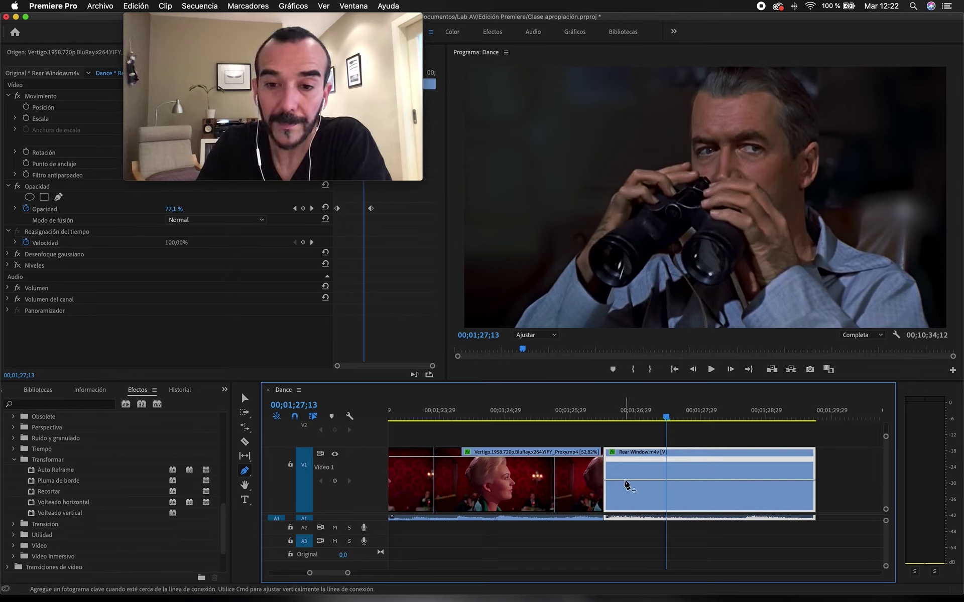
click(624, 481)
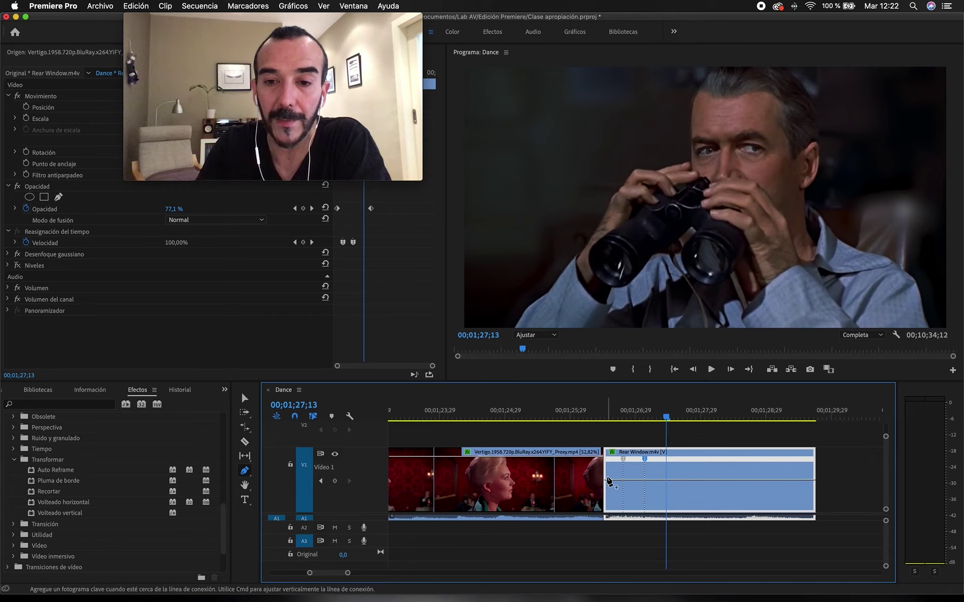
drag(611, 418, 636, 415)
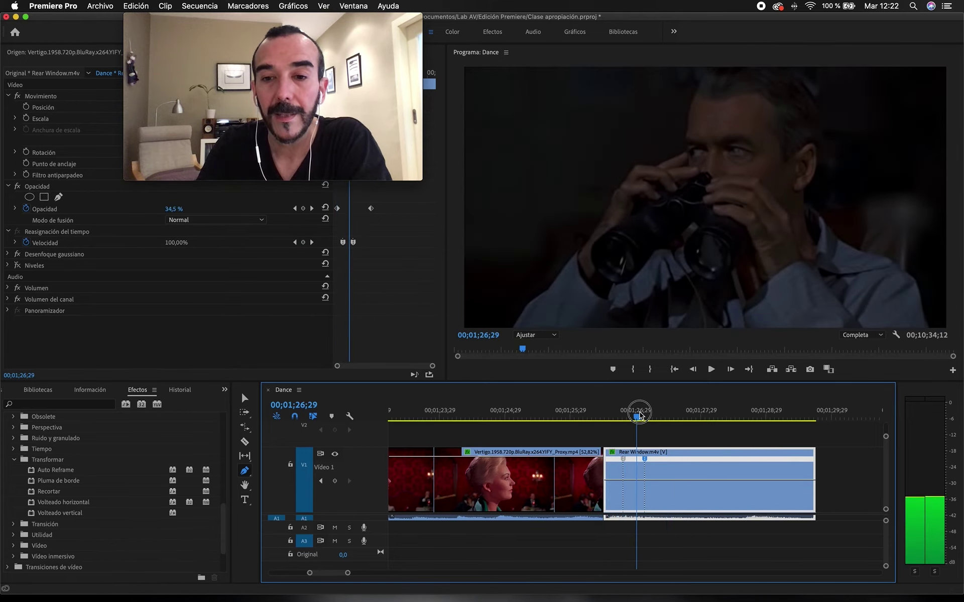
mouse_move(648, 466)
mouse_down()
mouse_move(661, 458)
mouse_move(647, 457)
mouse_move(649, 467)
mouse_up()
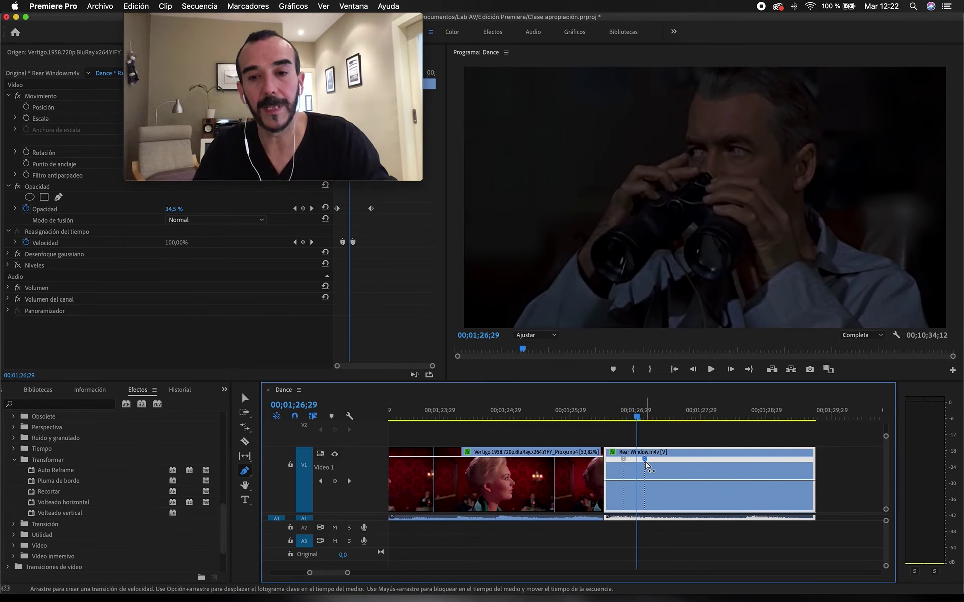
key(super+z)
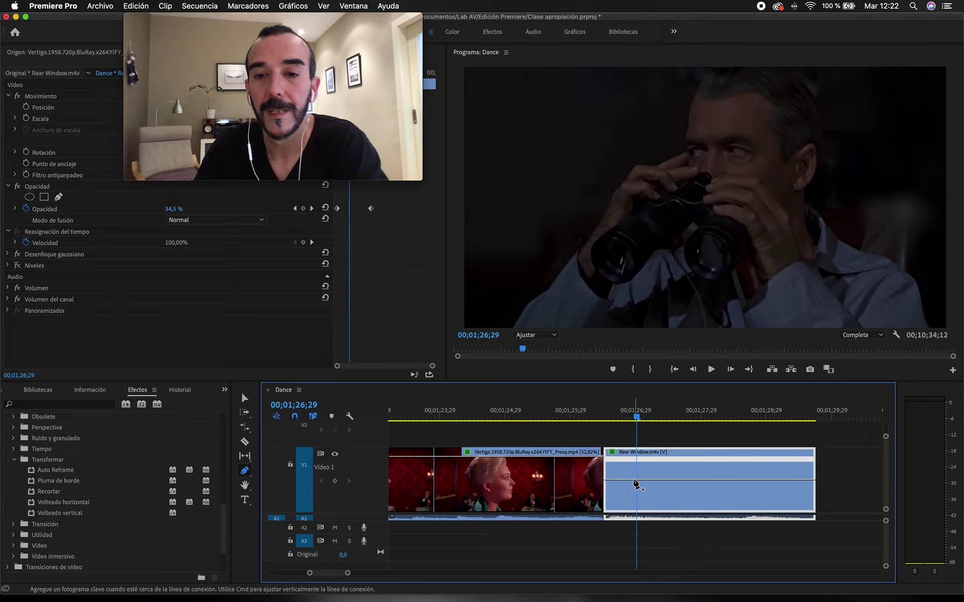
Step: Add two speed keyframes to the Rear Window clip, about a quarter and two thirds of the way through it
click(655, 481)
click(740, 480)
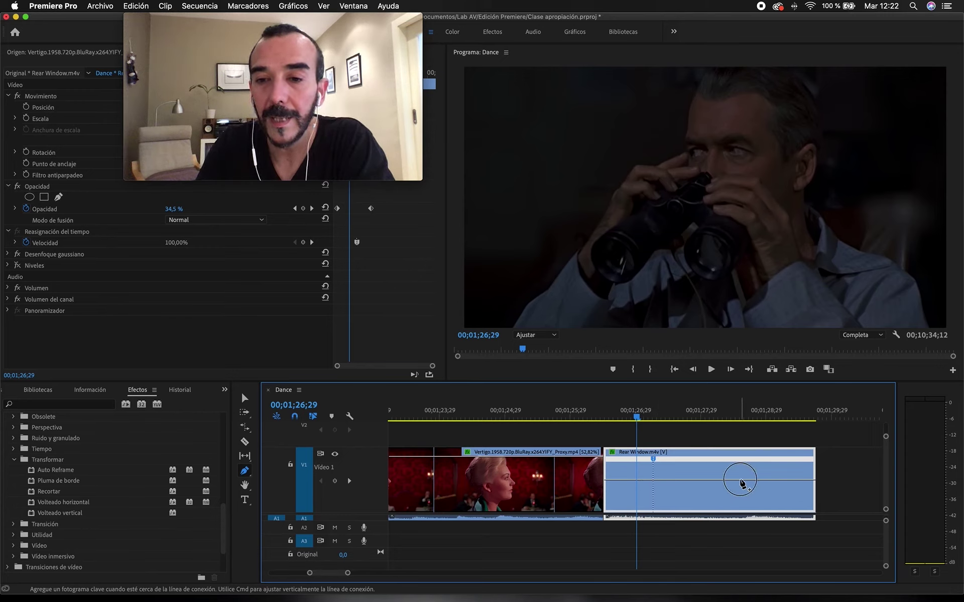
click(705, 480)
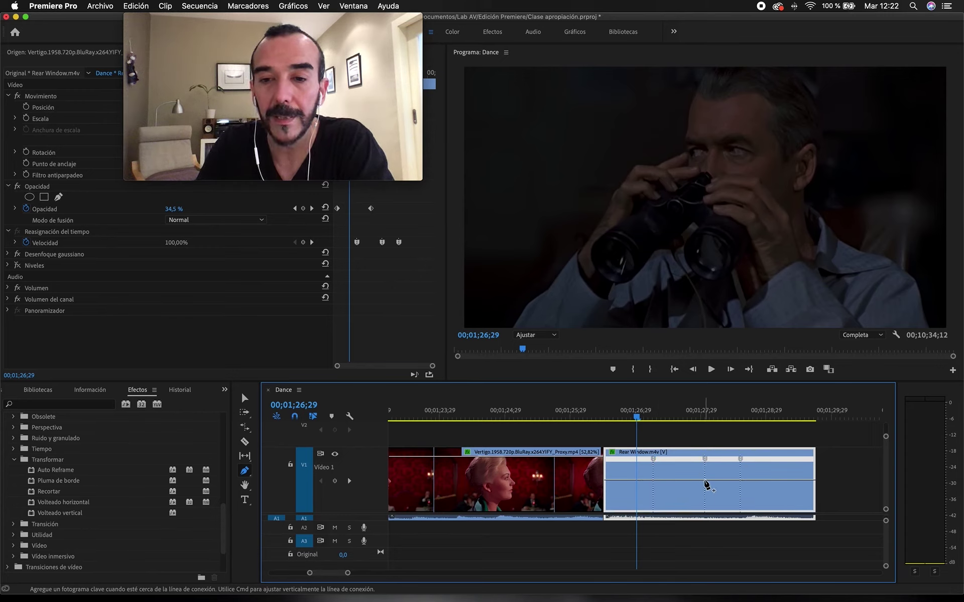
key(super+z)
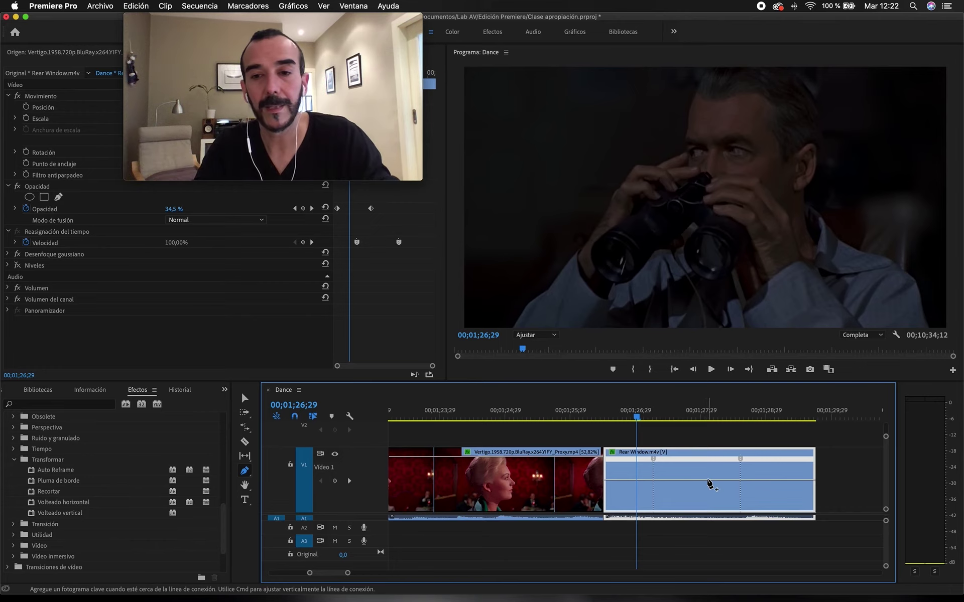
Step: Lower the Rear Window clip's speed between the two keyframes to 52% and finally to 20%, playing back each slowdown
key(v)
drag(707, 480, 753, 487)
key(space)
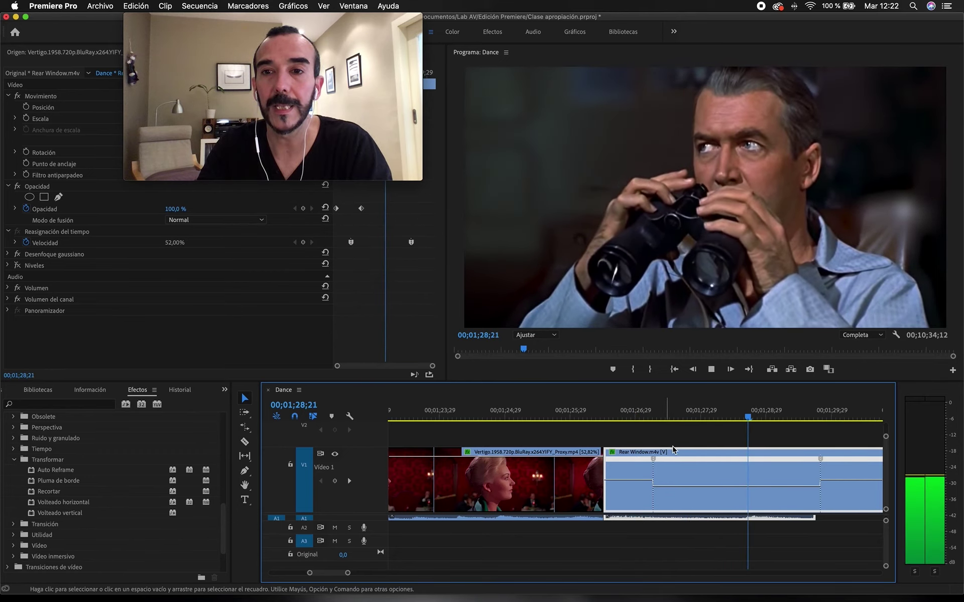
key(space)
drag(731, 486, 732, 490)
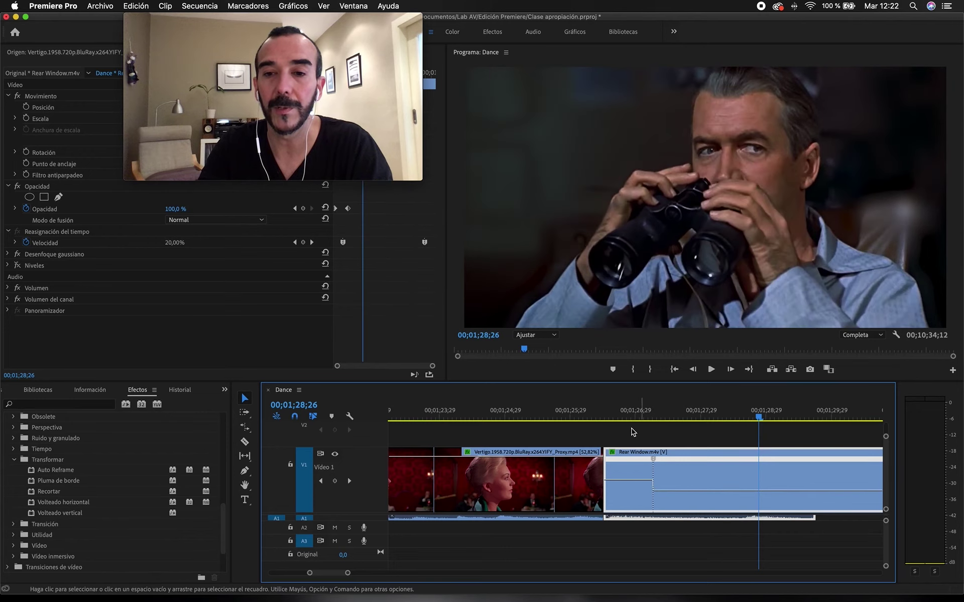
click(634, 416)
key(space)
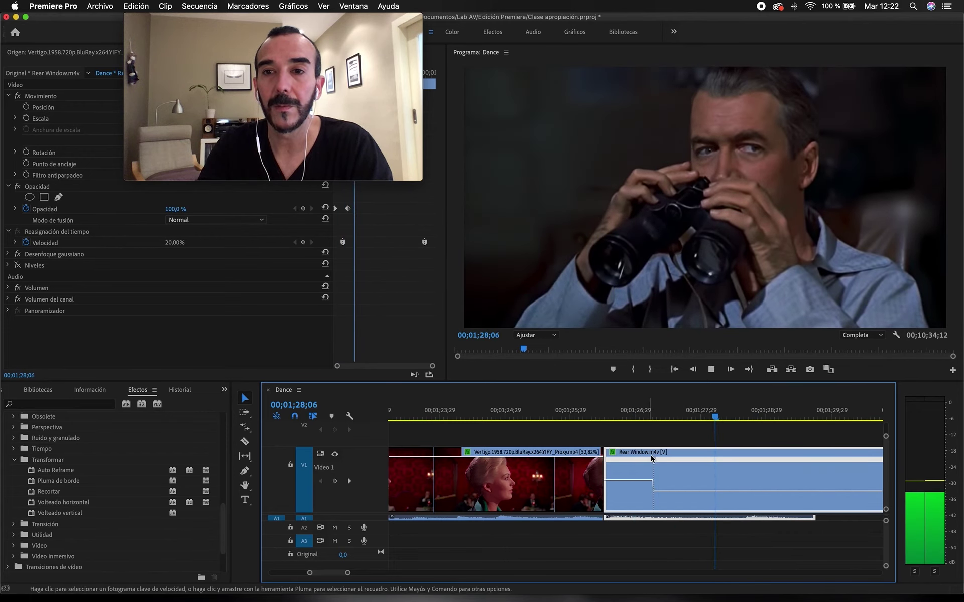
key(space)
Step: Split the Rear Window clip's first speed keyframe into a gradual slowdown ramp about half a second long and preview the transition
drag(654, 459, 685, 459)
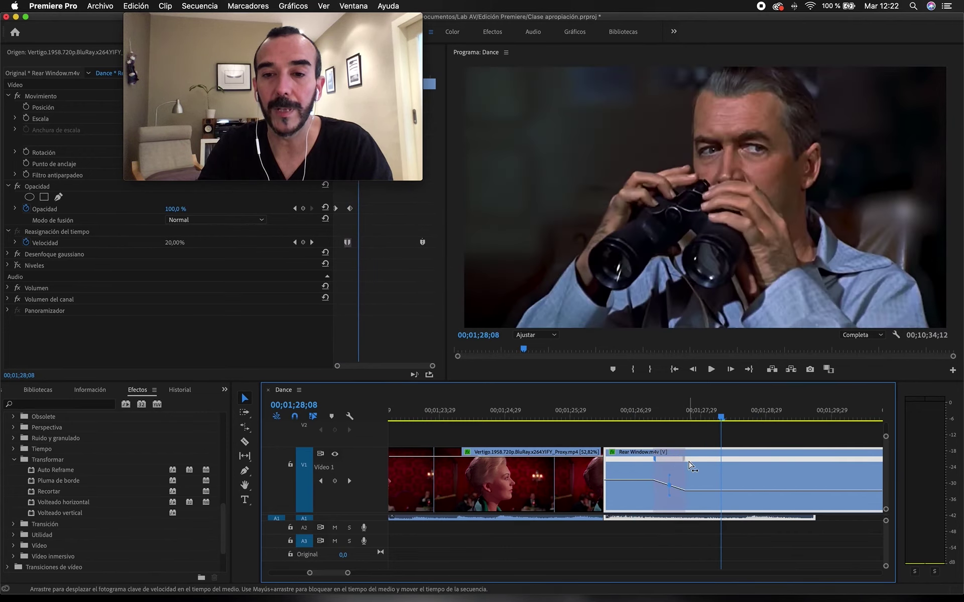
click(640, 412)
key(space)
key(space)
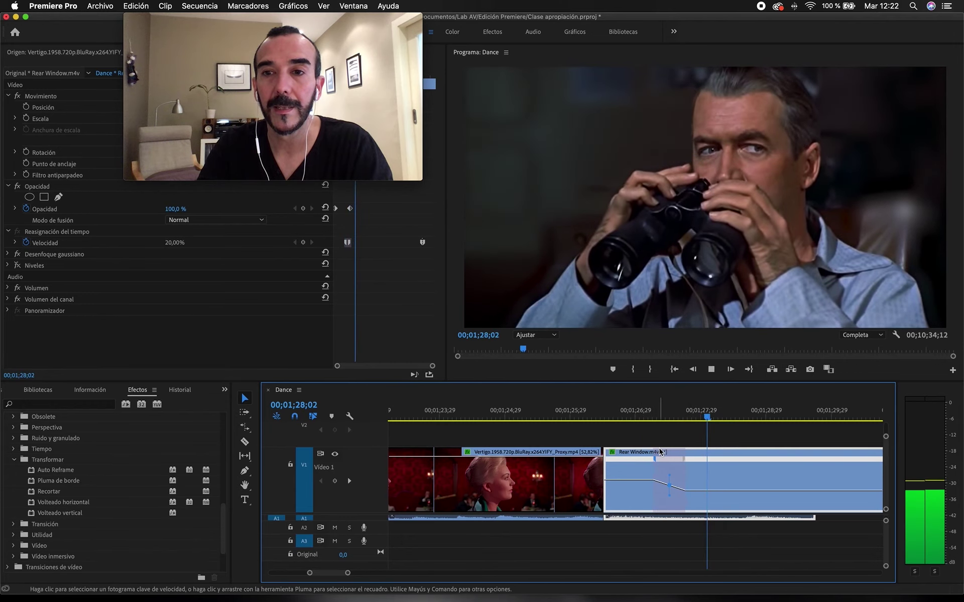
Step: Split the Rear Window clip's last speed keyframe into a gradual ramp back to 100% speed and play the transition
scroll(660, 452, right, 3)
scroll(660, 451, right, 3)
click(636, 413)
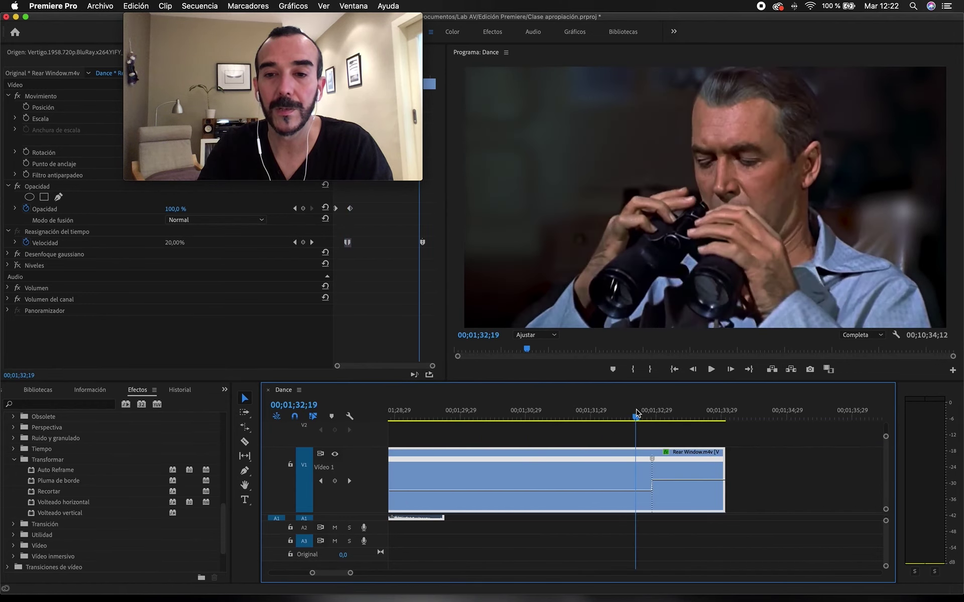
drag(649, 458, 583, 458)
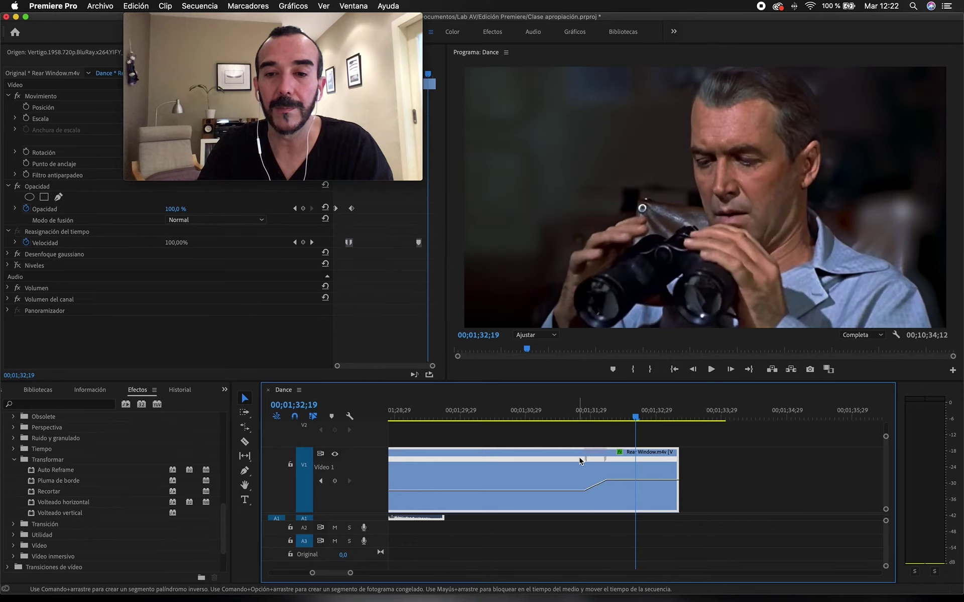
click(555, 421)
key(space)
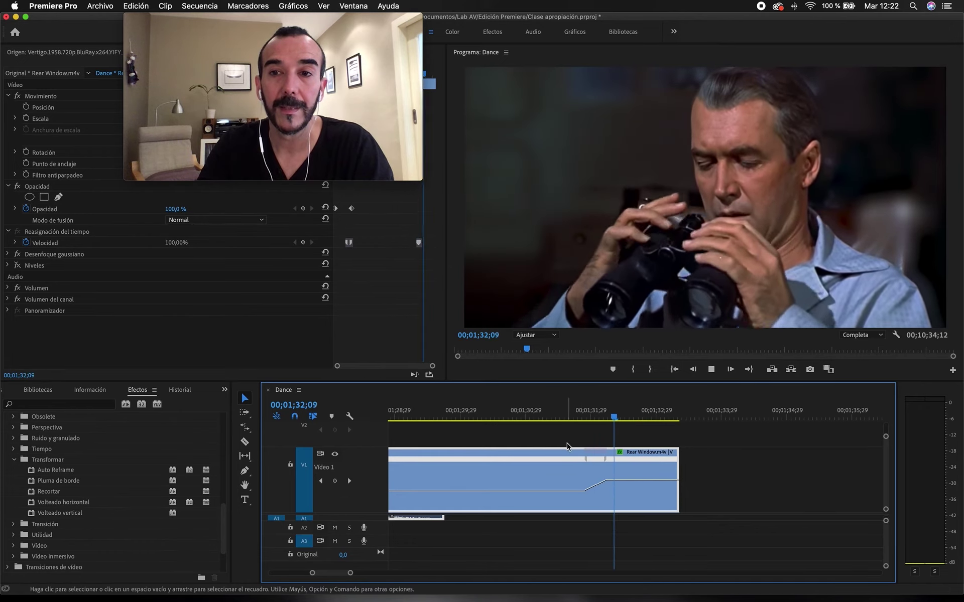
click(514, 418)
key(space)
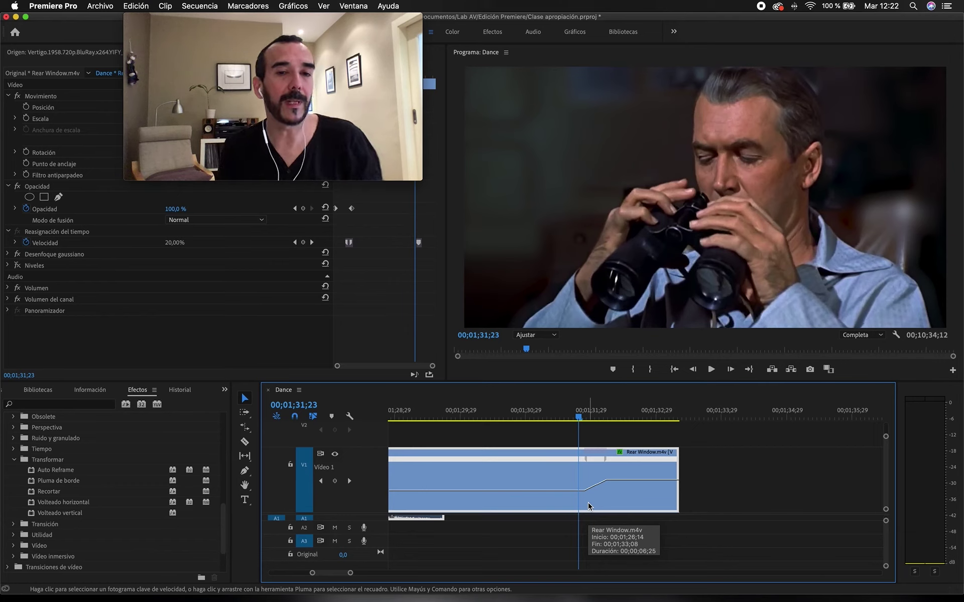
Step: Move the video recording window clear of the effect controls and place the playhead at 00;01;30;01
mouse_move(319, 26)
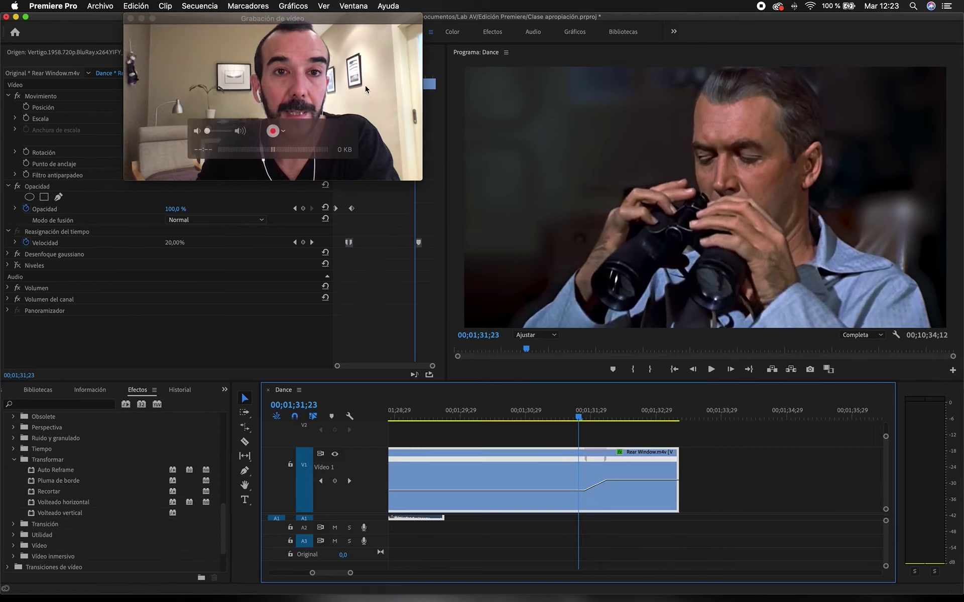
drag(318, 26, 646, 35)
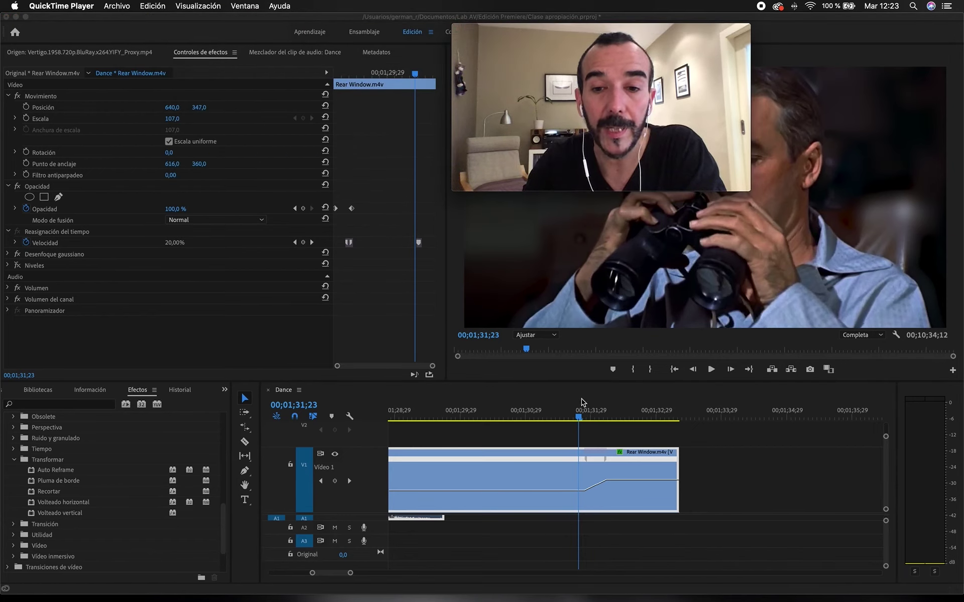
click(507, 418)
click(462, 416)
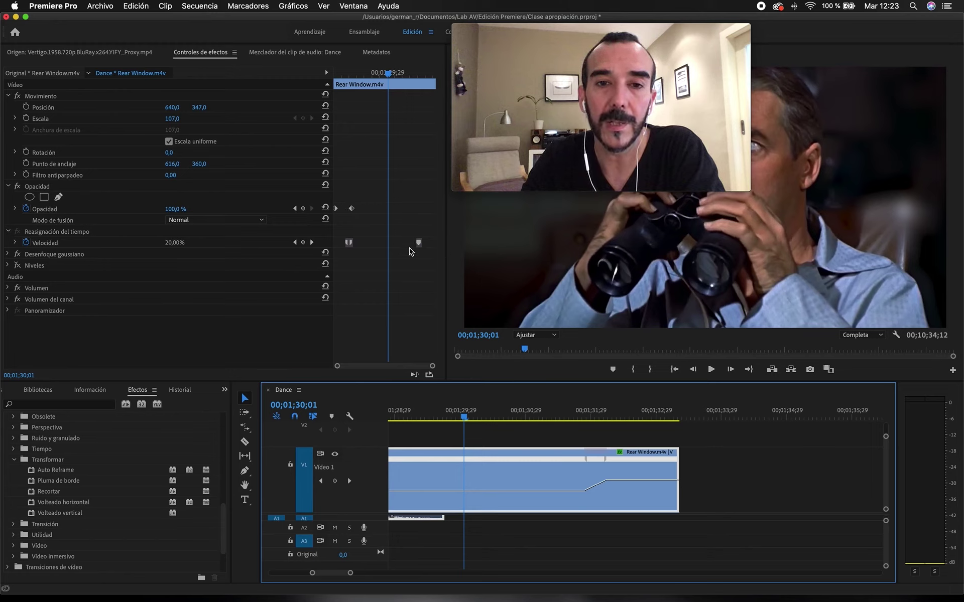
Step: Try spreading the last speed keyframe of the Rear Window clip into a gradual ramp and undo the clip's speed changes
mouse_move(418, 243)
mouse_down()
mouse_move(390, 243)
mouse_move(400, 243)
mouse_up()
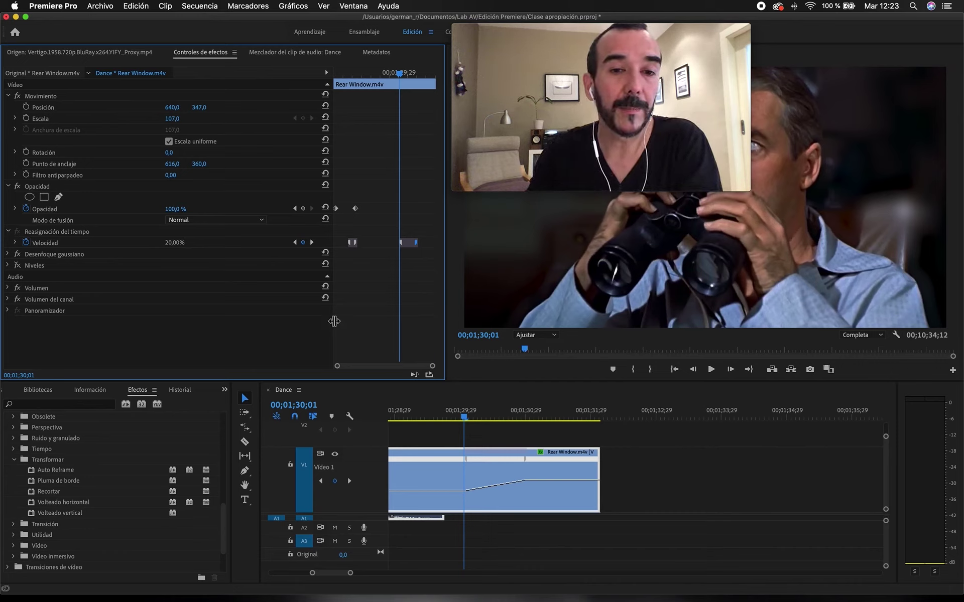
drag(334, 322, 239, 318)
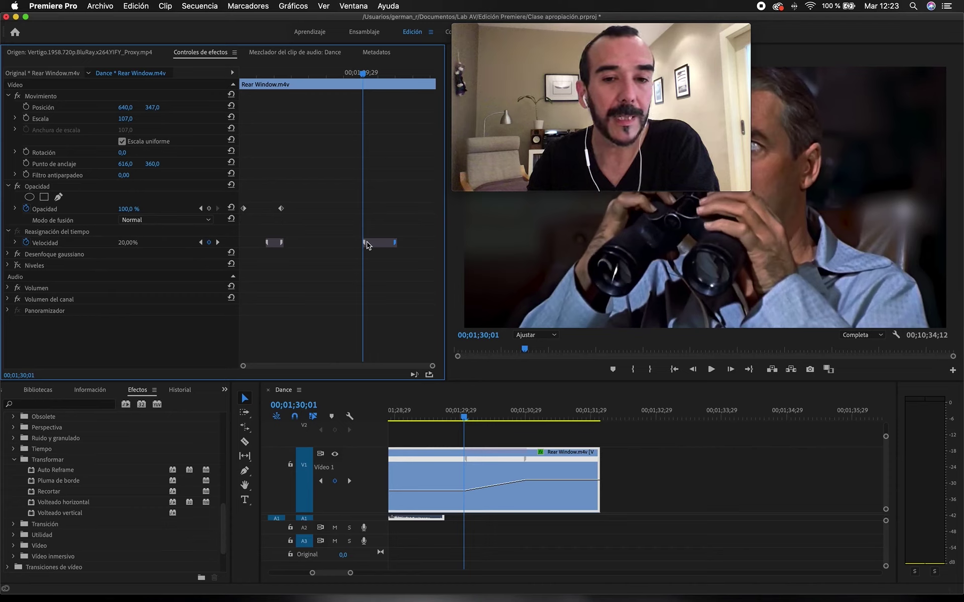
scroll(471, 452, left, 8)
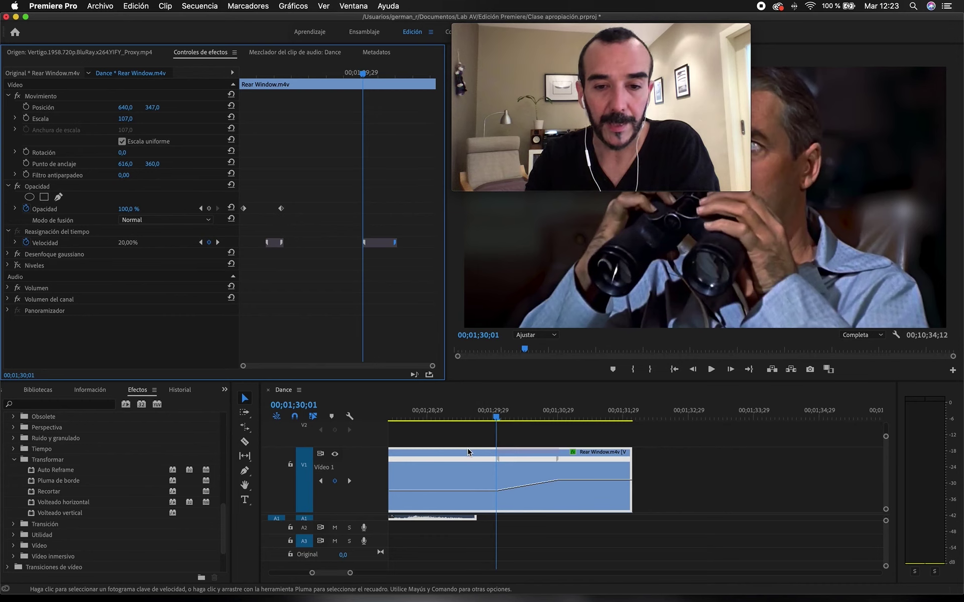
key(super+z)
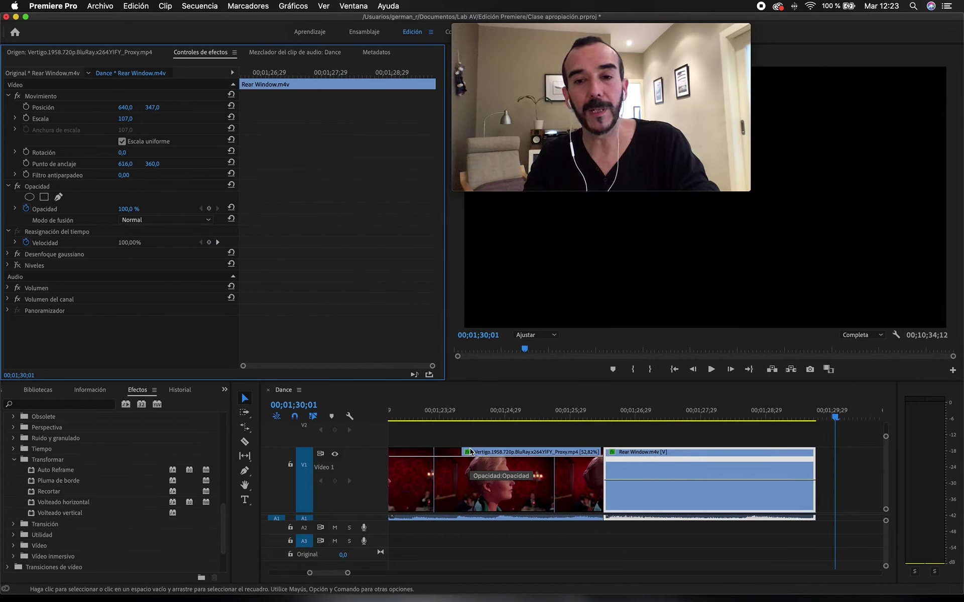
Step: Select the dark Rear Window clip on V1 and every clip after it with the Track Select Forward tool
click(623, 412)
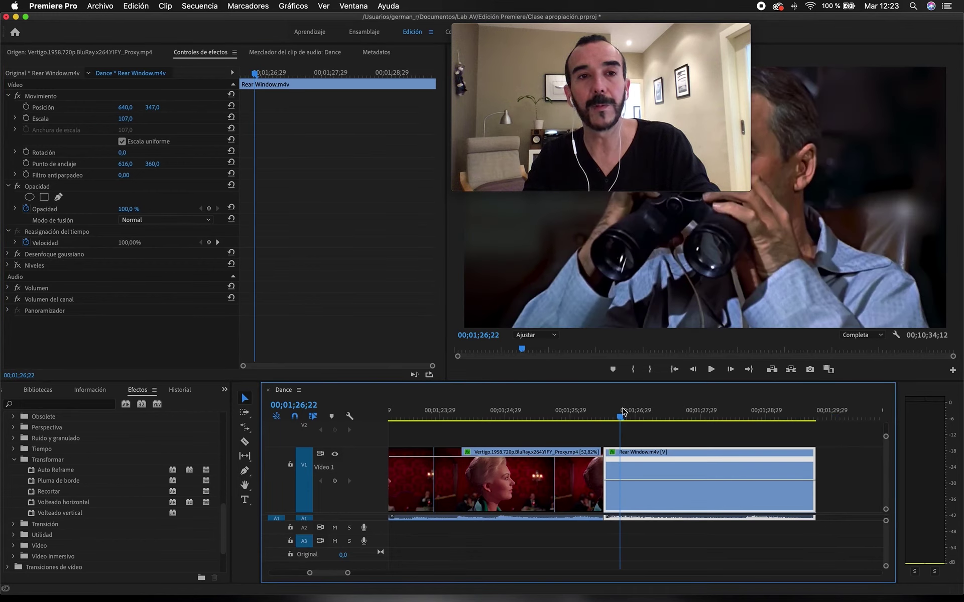
scroll(481, 461, left, 6)
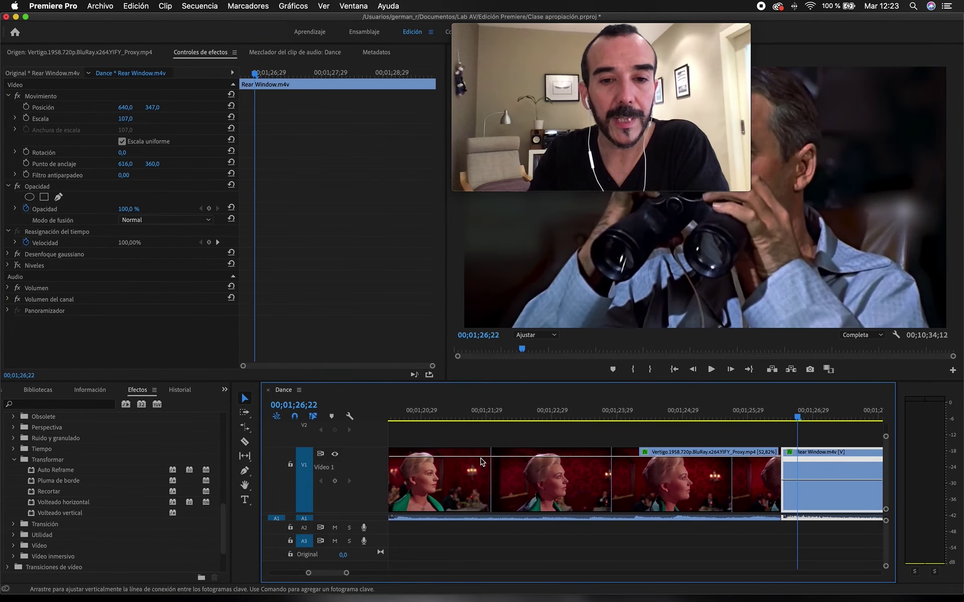
scroll(480, 462, left, 6)
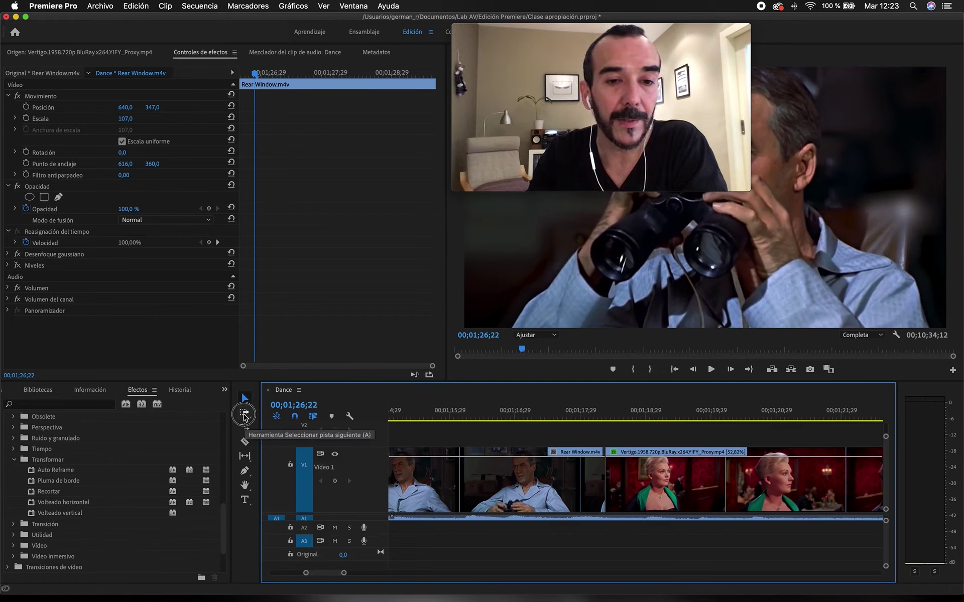
click(245, 416)
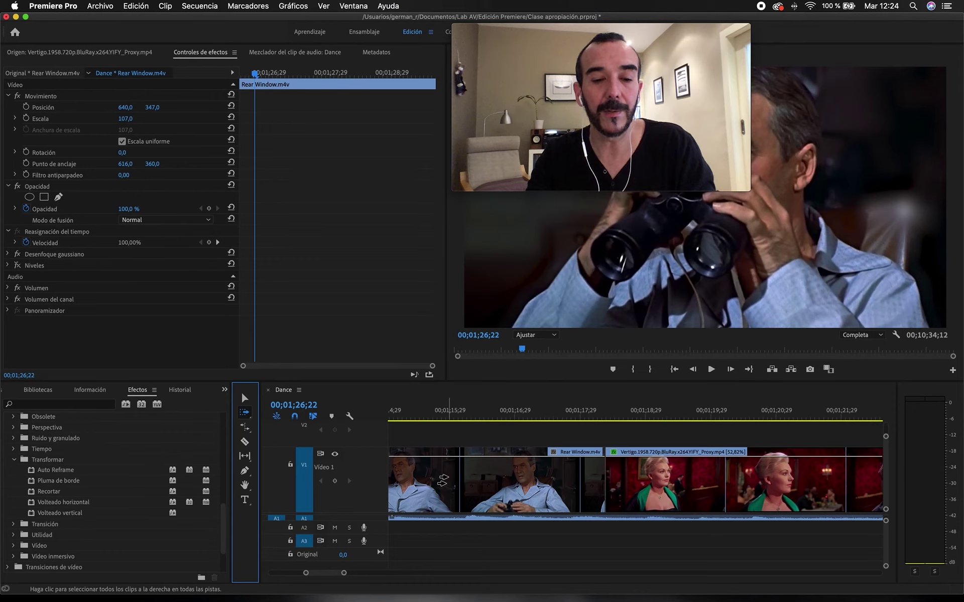
click(442, 481)
key(minus)
key(minus)
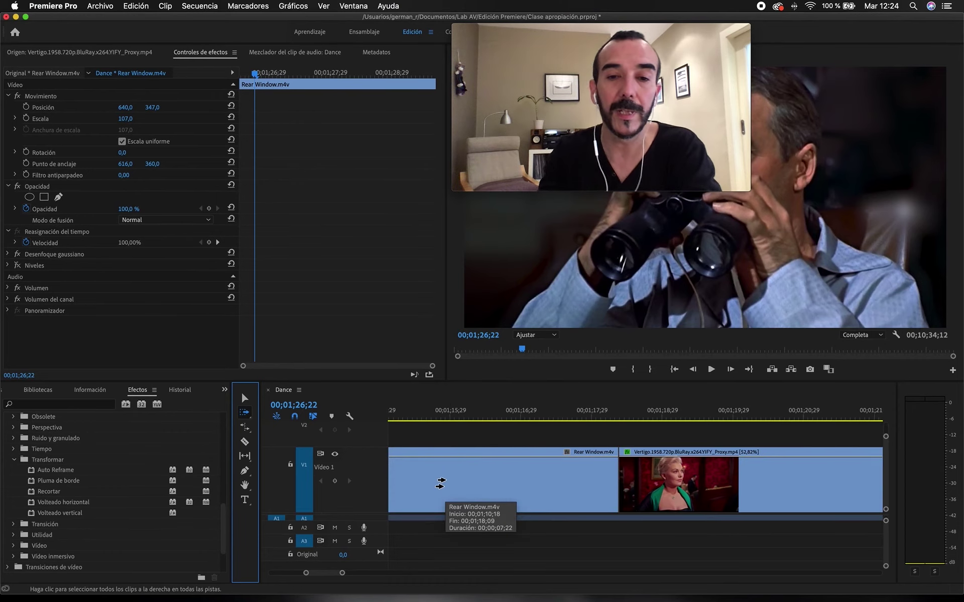
key(minus)
key(minus)
key(minus)
key(minus)
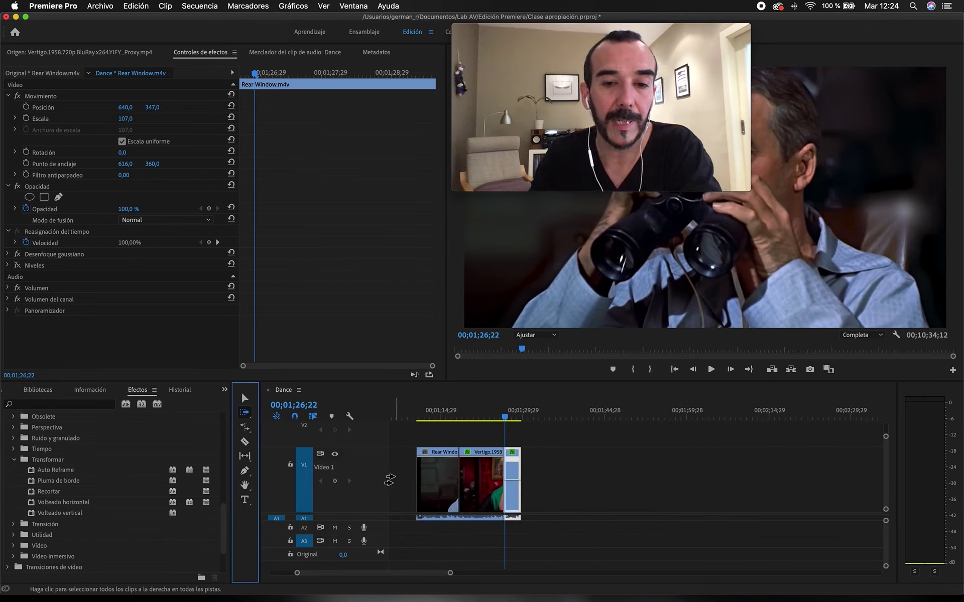
scroll(394, 479, up, 3)
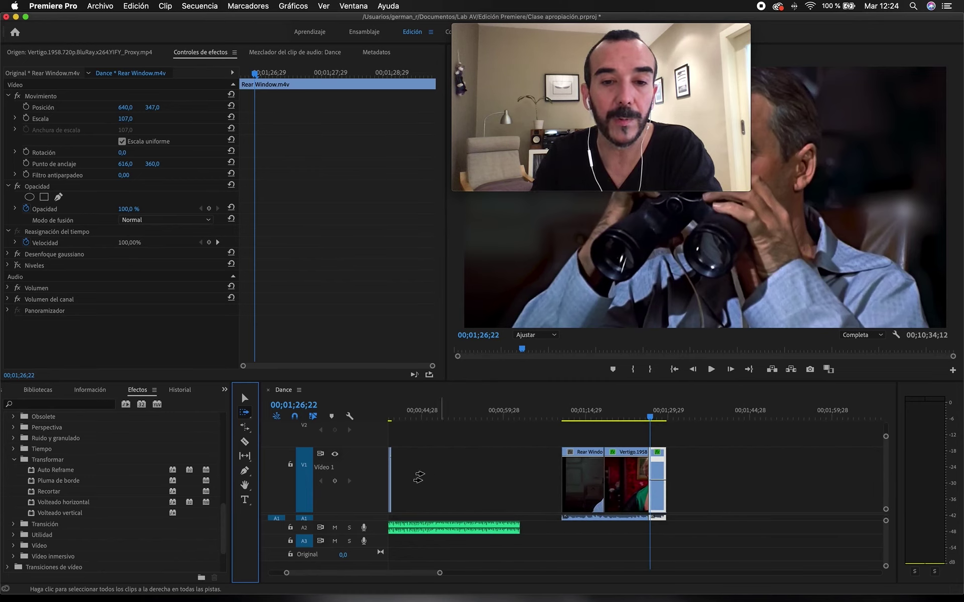
click(564, 480)
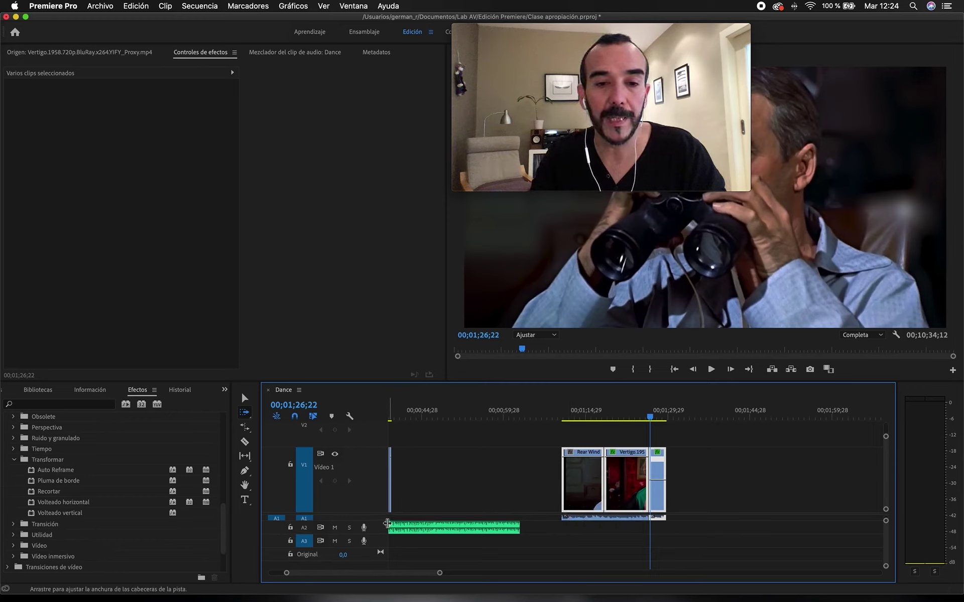
Step: Enlarge audio track A1 and try forward selections from the Vertigo clip, the gap before the clips and the dark Rear Window clip
drag(361, 522, 355, 548)
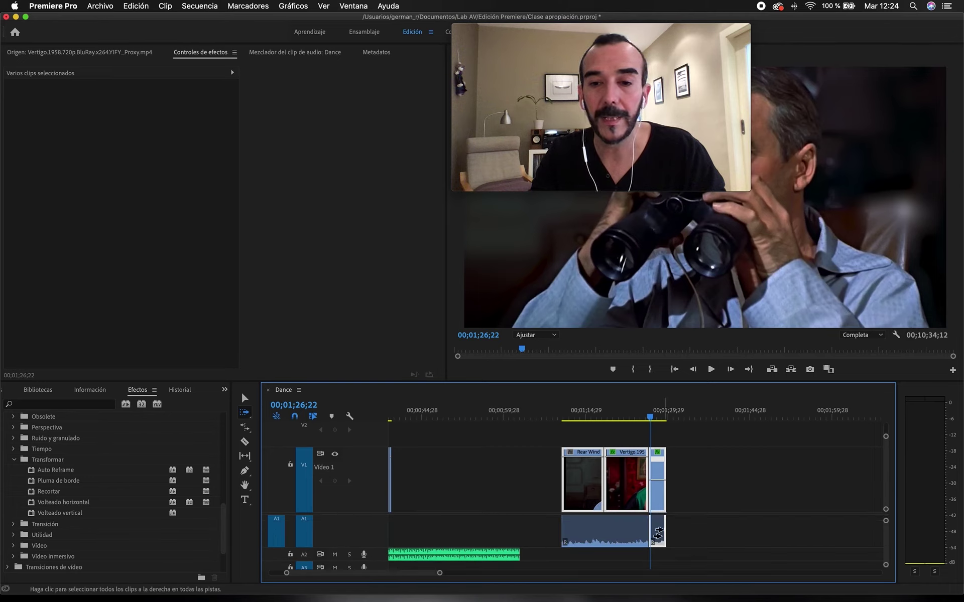
click(601, 530)
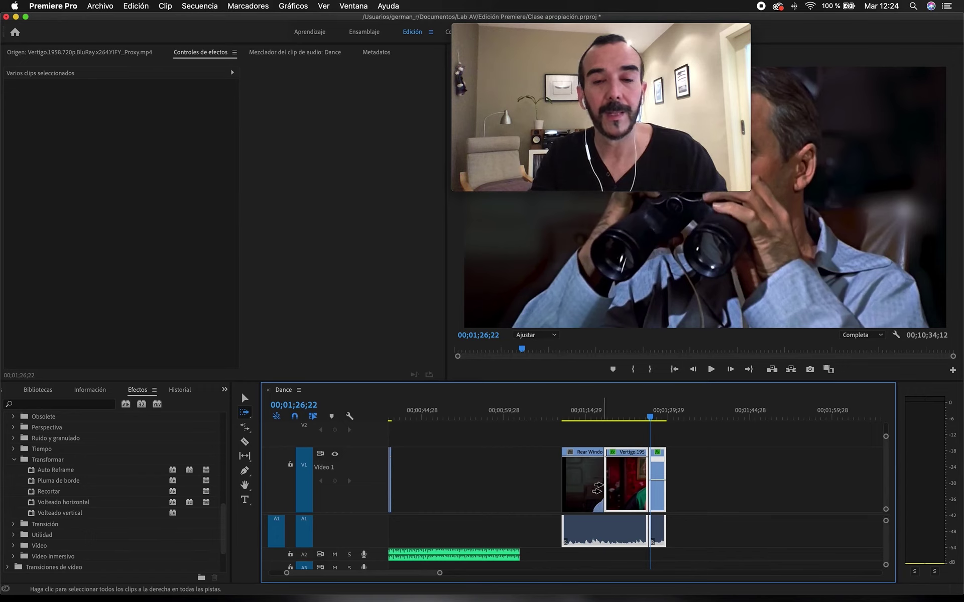
click(521, 471)
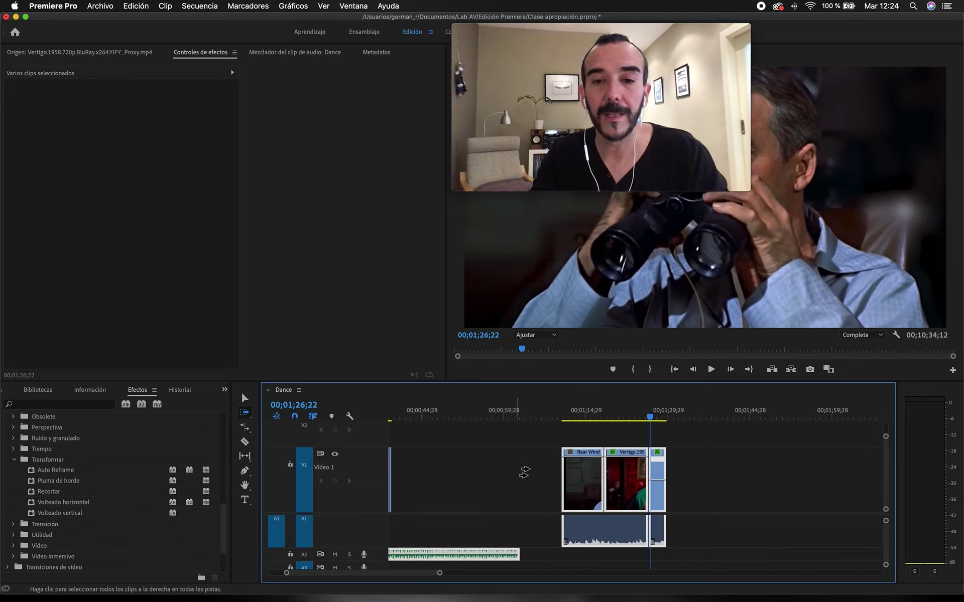
click(567, 477)
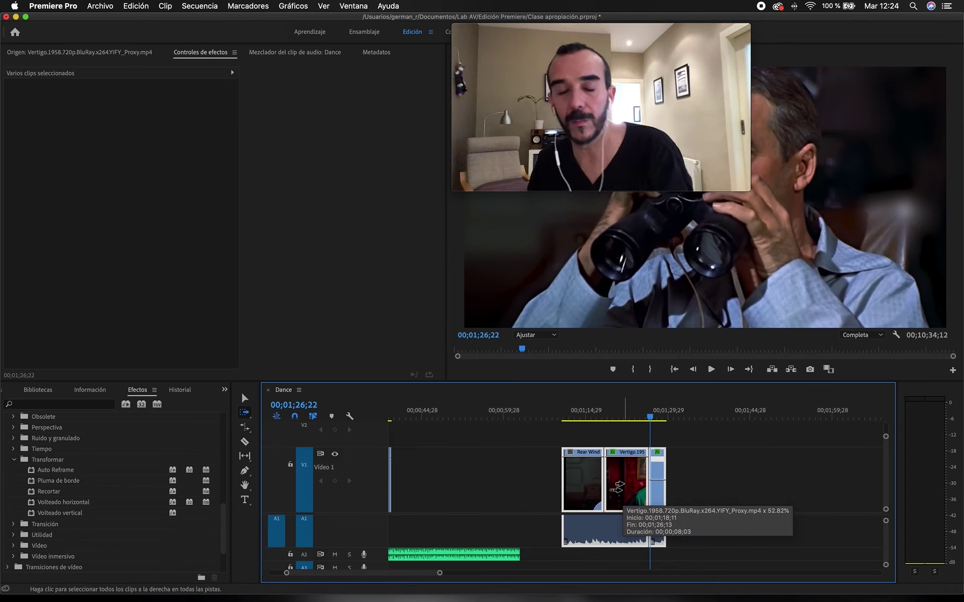
Step: Try forward selections on all tracks from the dense clip group near the sequence start, and one limited to V1 with its linked audio
scroll(506, 484, up, 10)
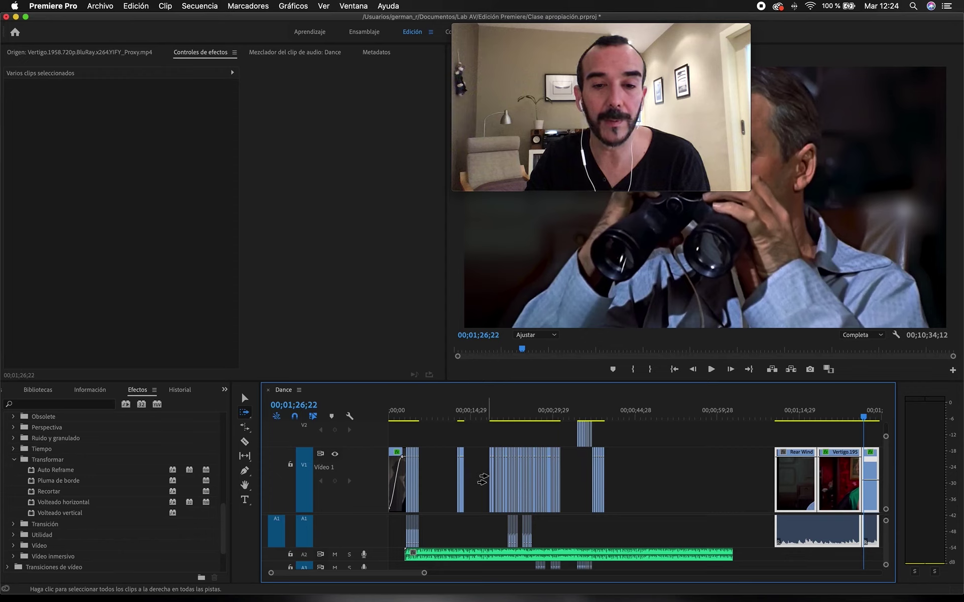
click(483, 479)
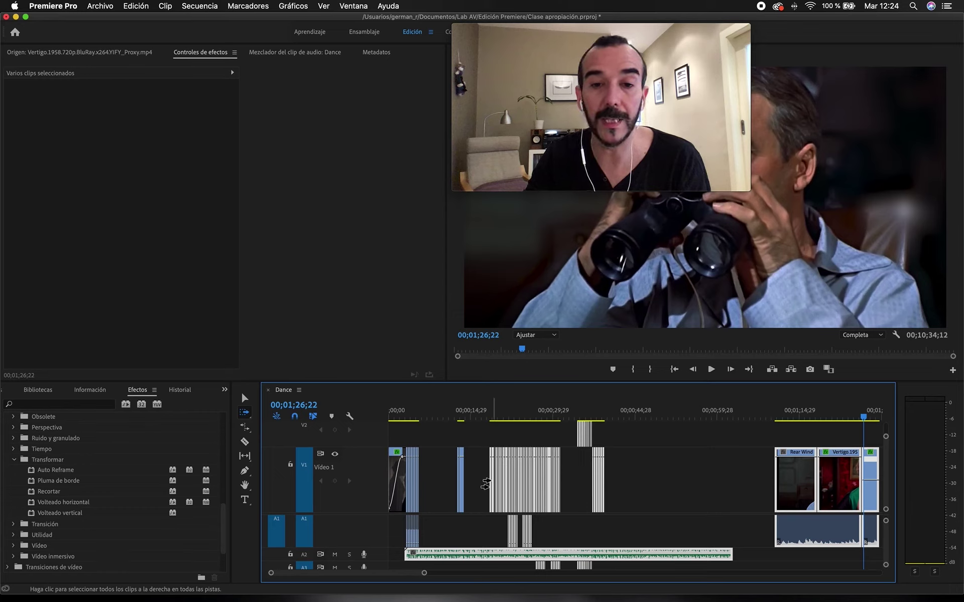
click(577, 462)
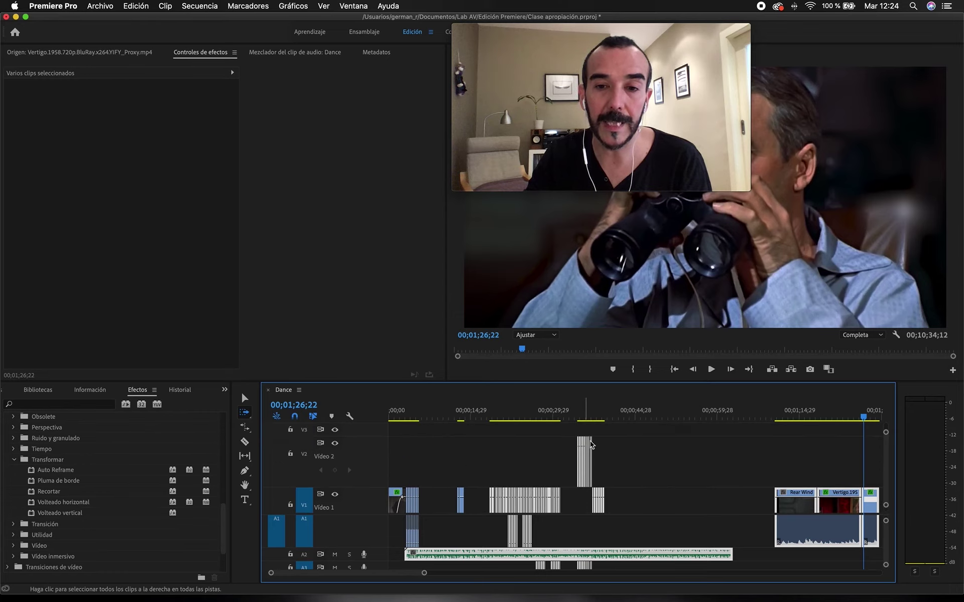
click(480, 465)
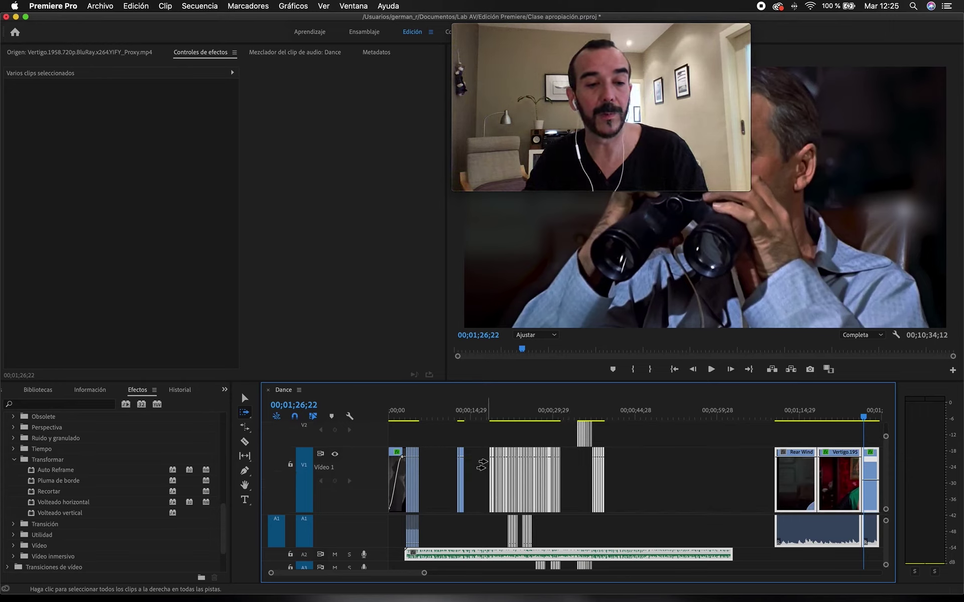
click(493, 441)
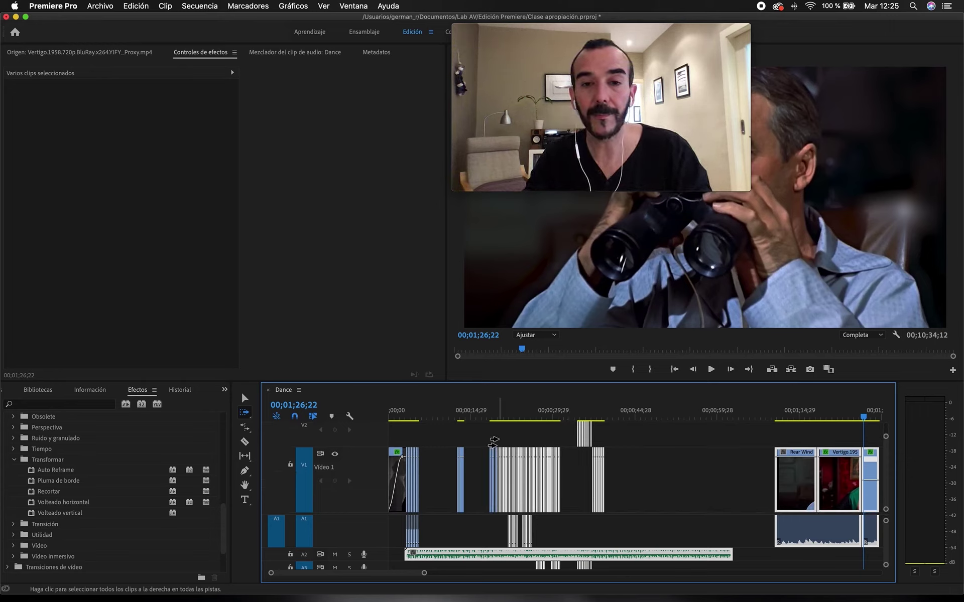
click(673, 443)
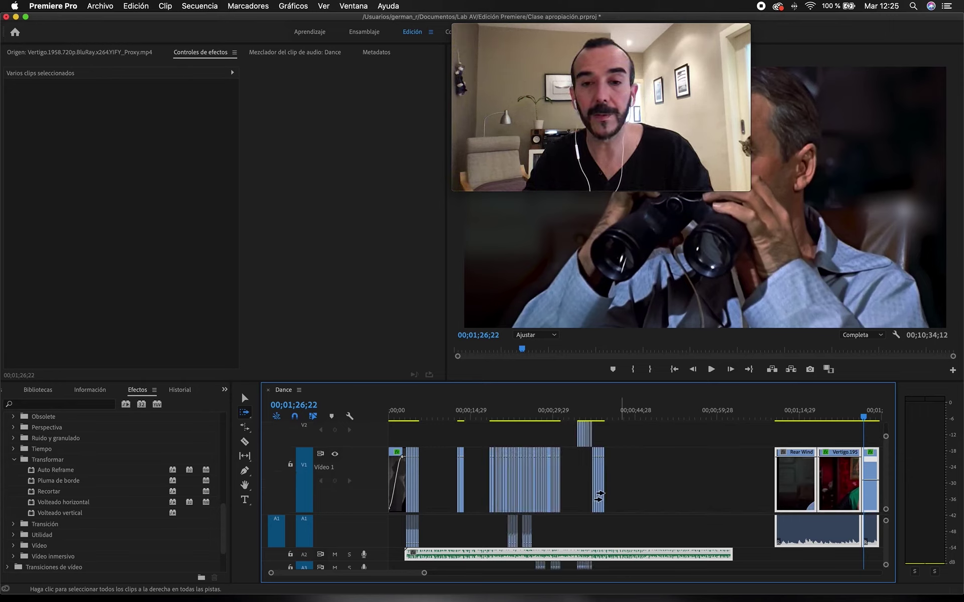
click(484, 472)
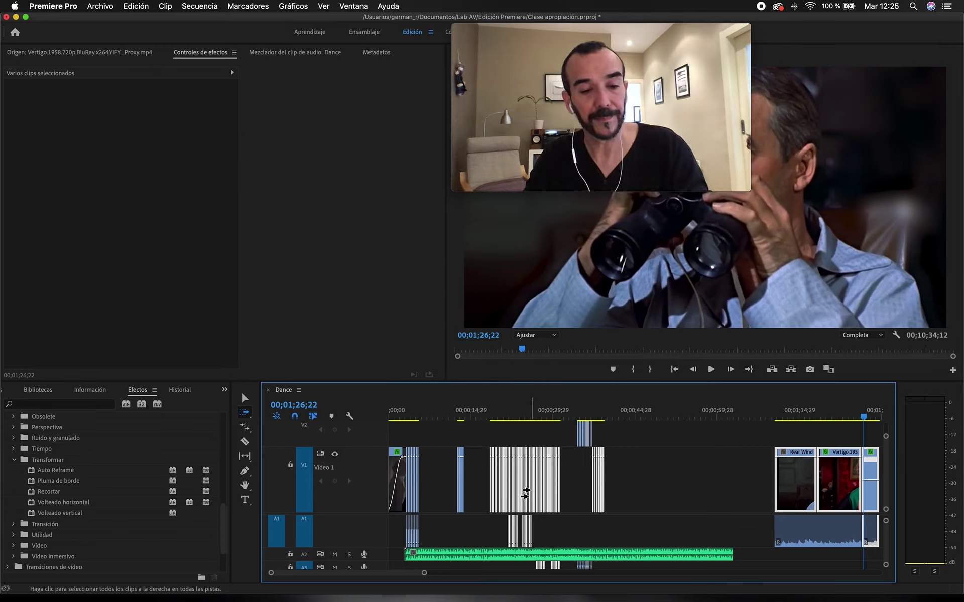
Step: Switch to the Selection tool and move the playhead to 00;01;29;03 in the last Rear Window clip
key(minus)
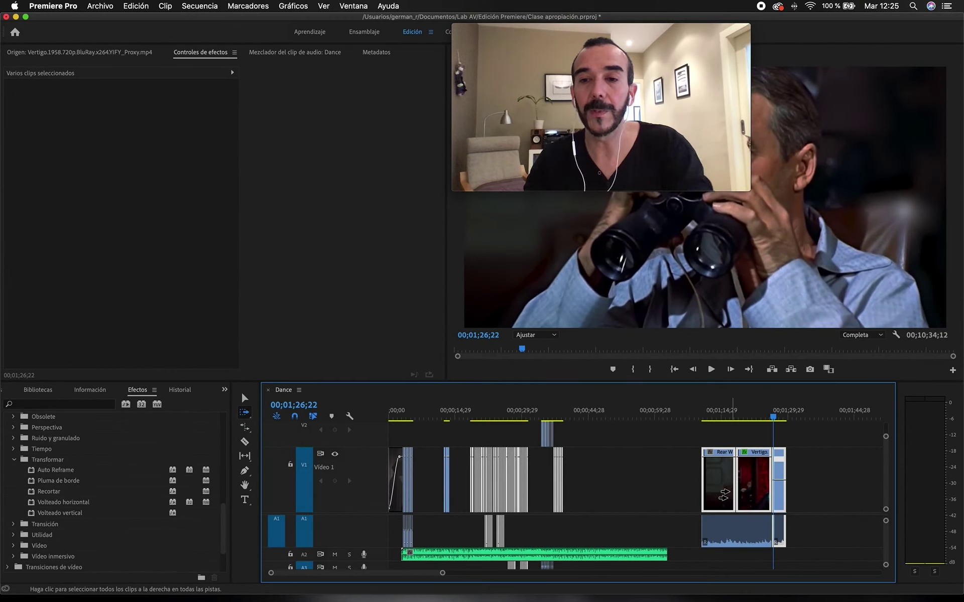
key(v)
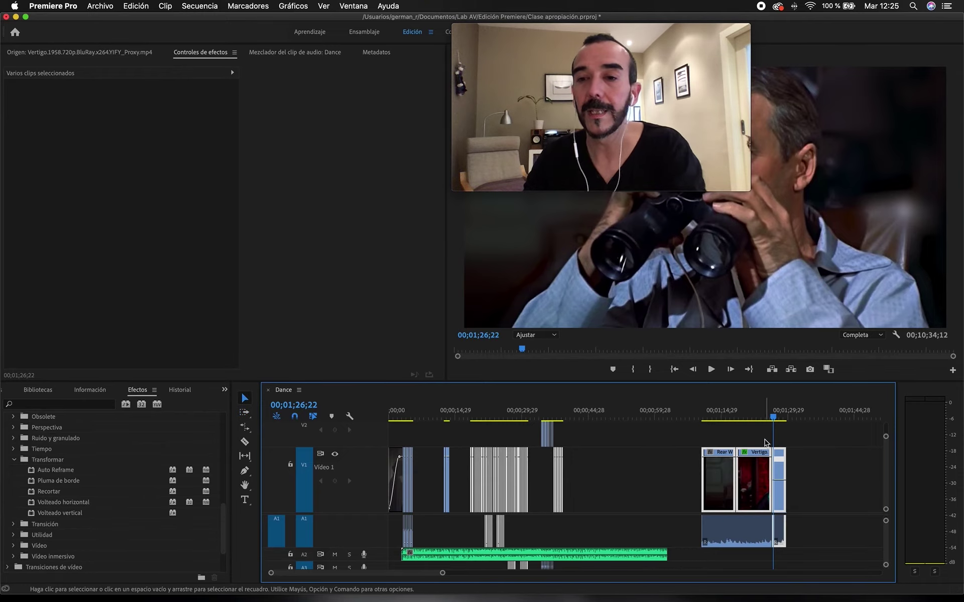
click(781, 415)
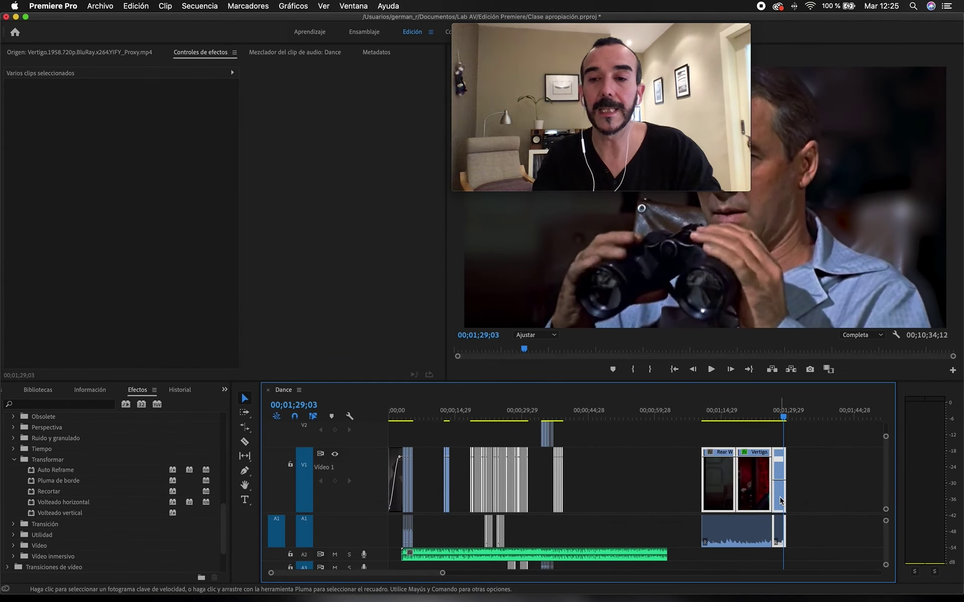
Step: Unlink the video and audio of the last Rear Window clip after the Vertigo clip
key(=)
scroll(789, 495, up, 4)
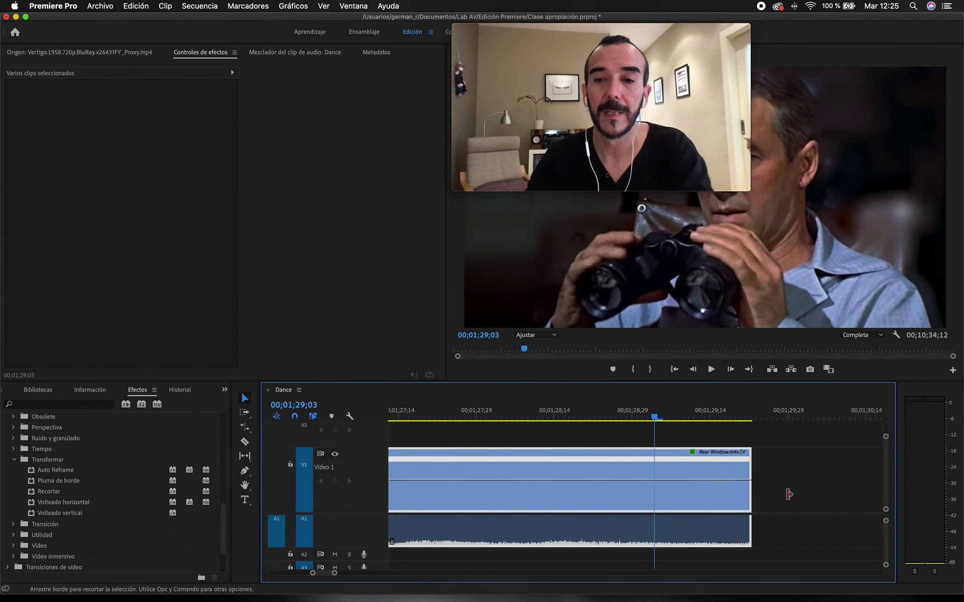
scroll(631, 494, left, 5)
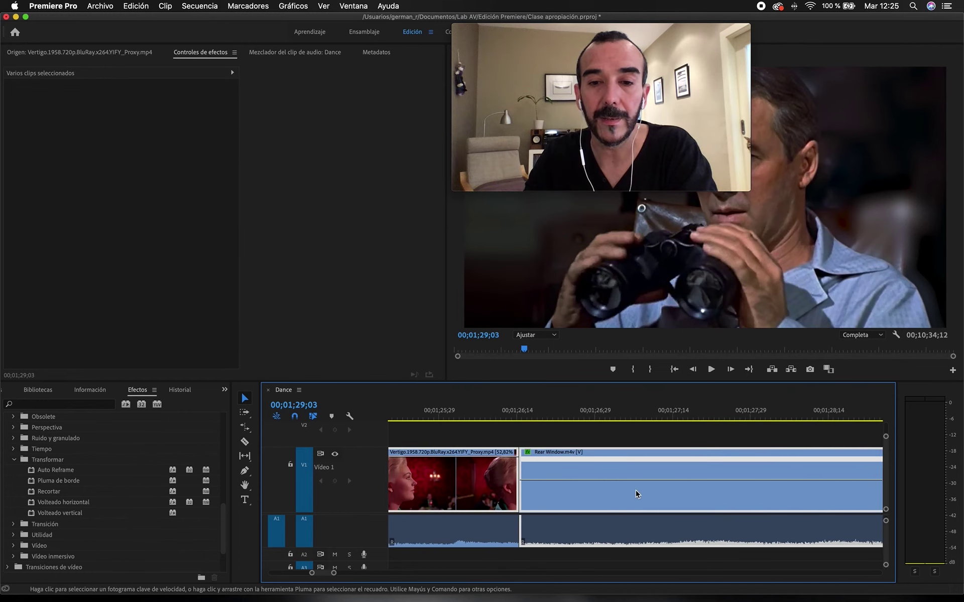
click(634, 436)
click(637, 481)
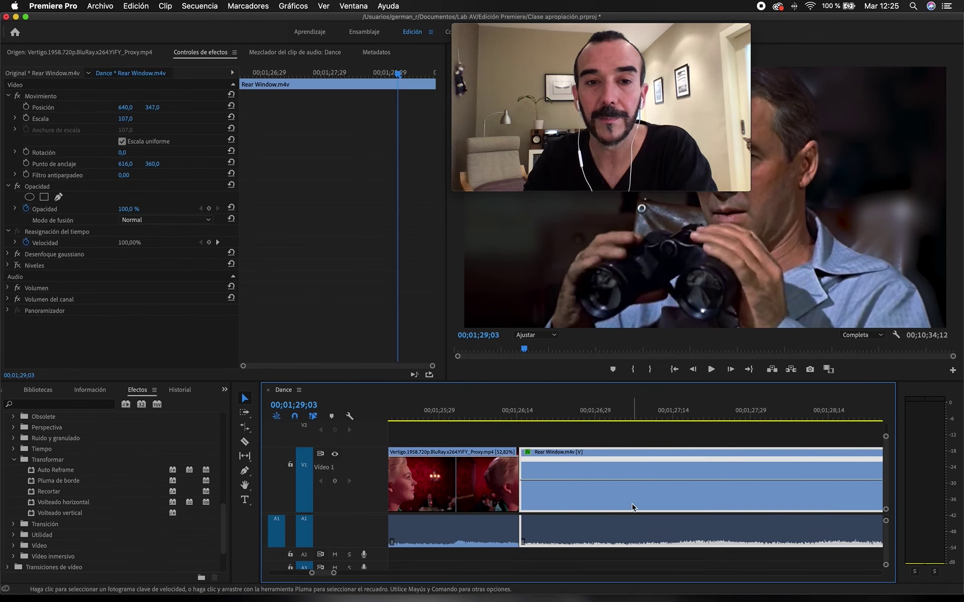
right_click(635, 502)
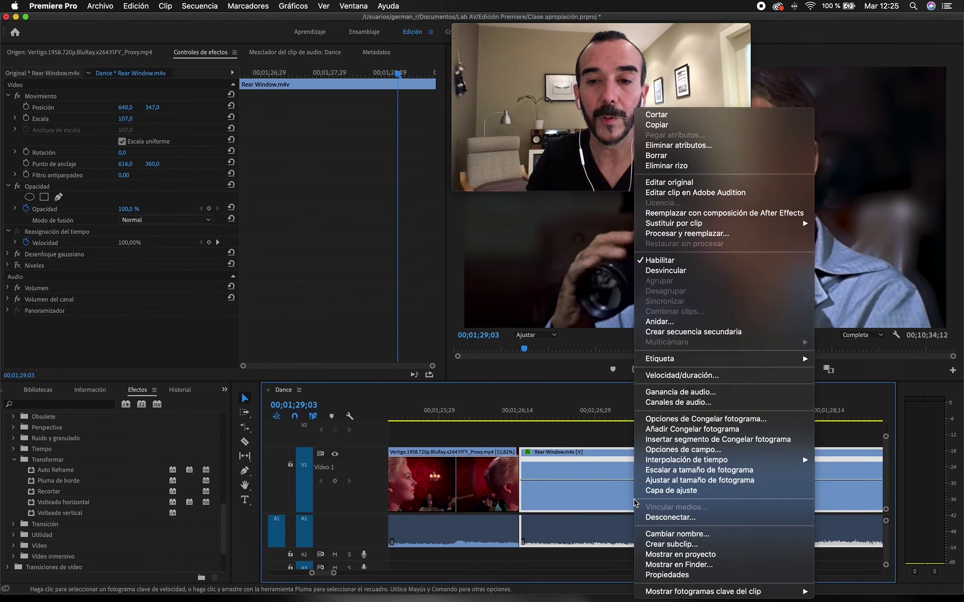
click(672, 271)
Step: Select only the unlinked audio of the last Rear Window clip on A1 and delete it
click(669, 437)
click(678, 493)
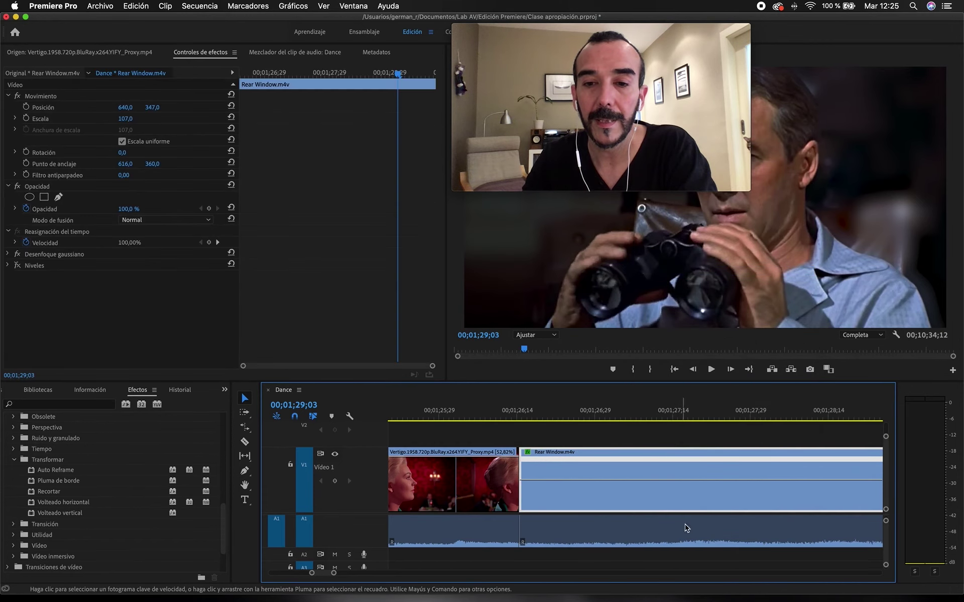
click(676, 528)
click(663, 452)
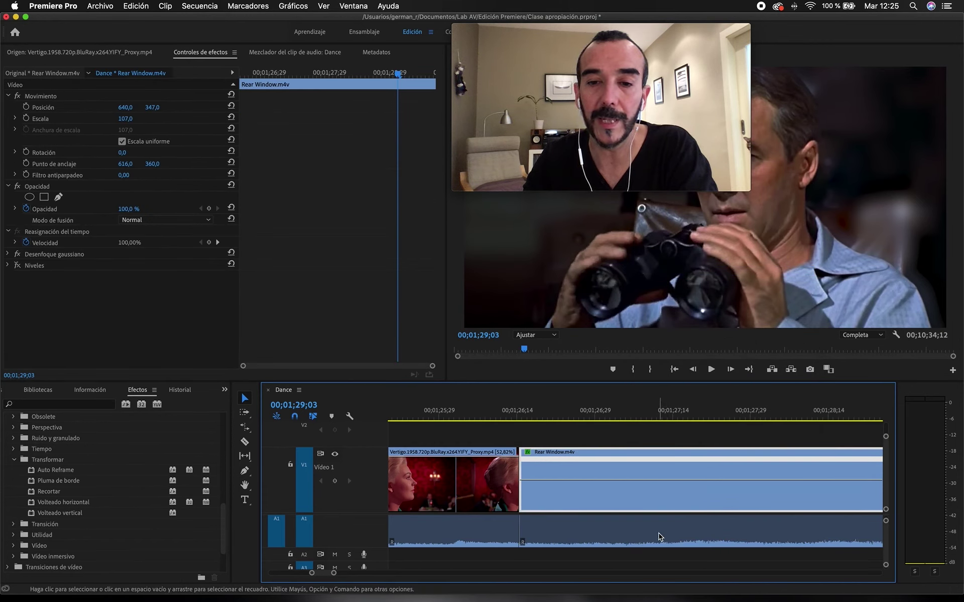
click(659, 521)
click(657, 494)
click(642, 444)
click(642, 497)
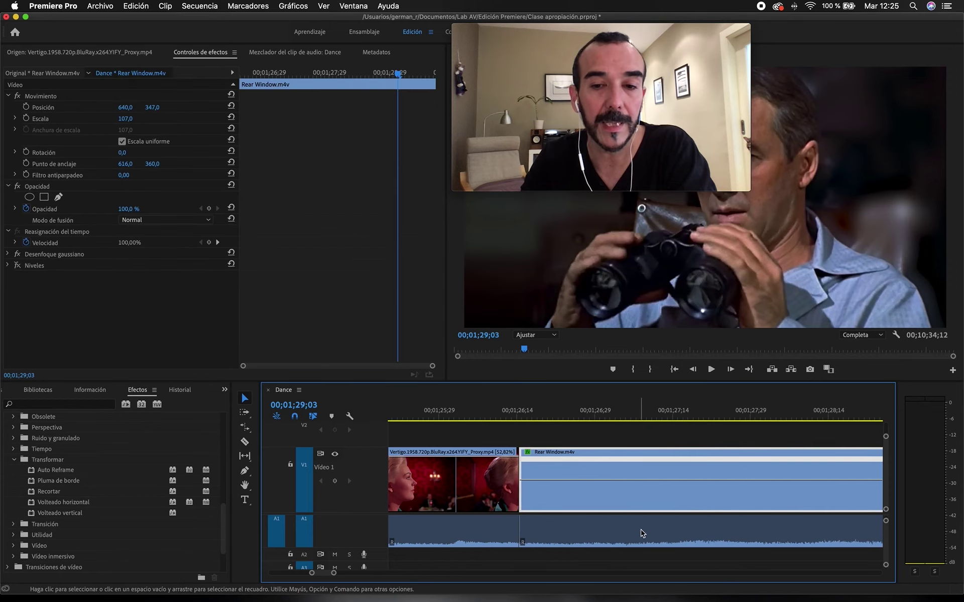
click(642, 539)
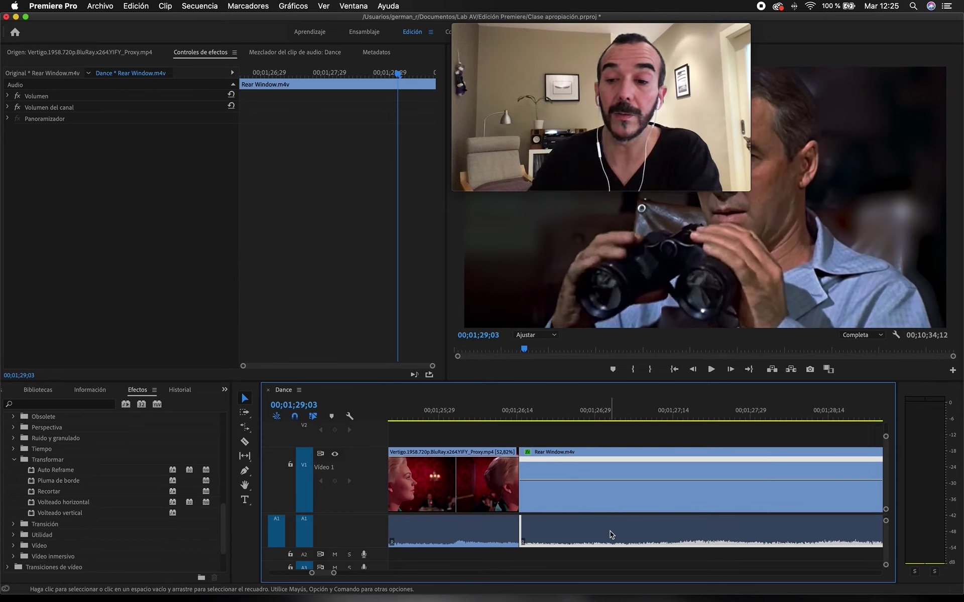
key(Delete)
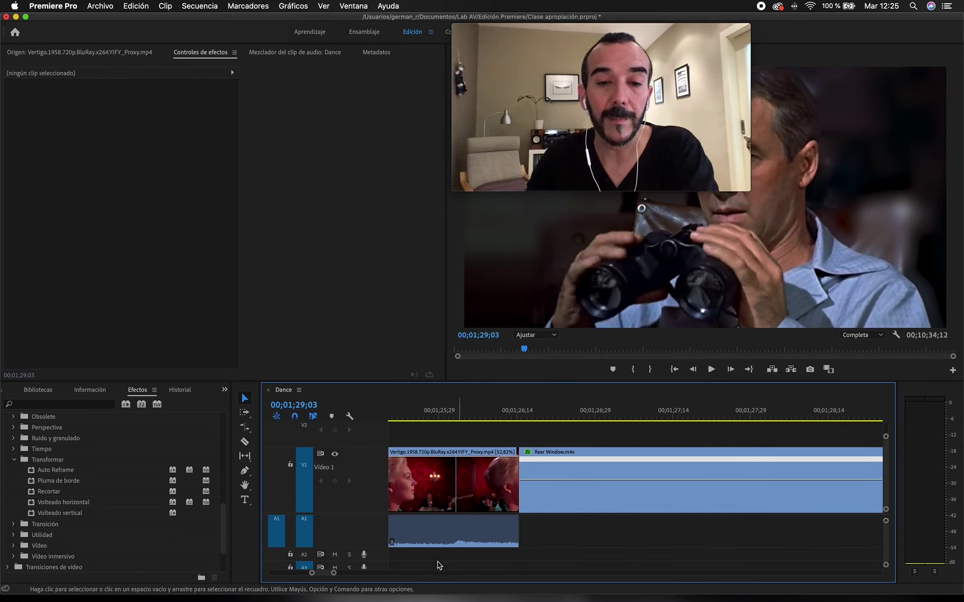
Step: Extend the Rear Window audio on A1 beneath the last Rear Window clip to the end of that clip
key(minus)
key(minus)
key(minus)
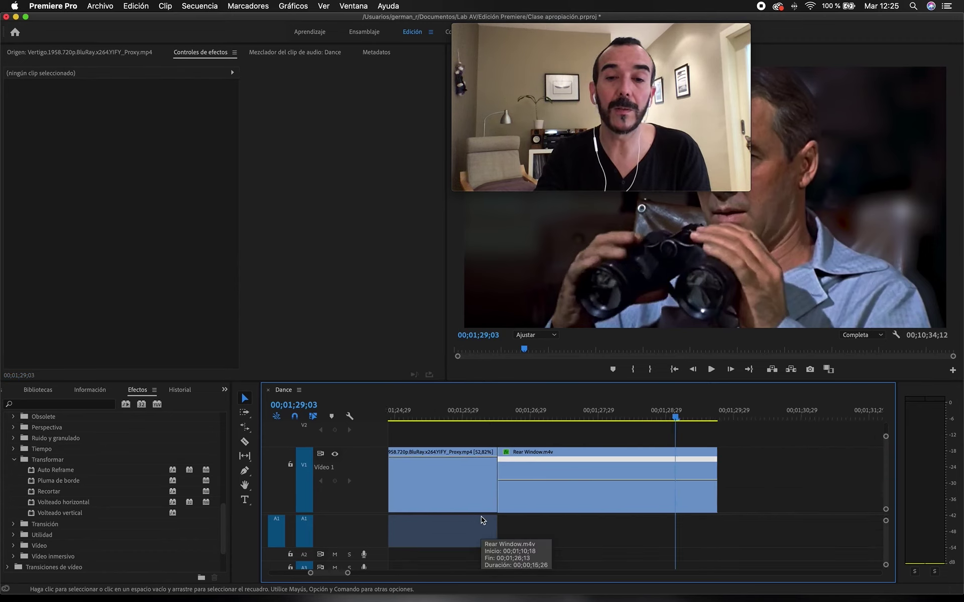
scroll(481, 520, left, 5)
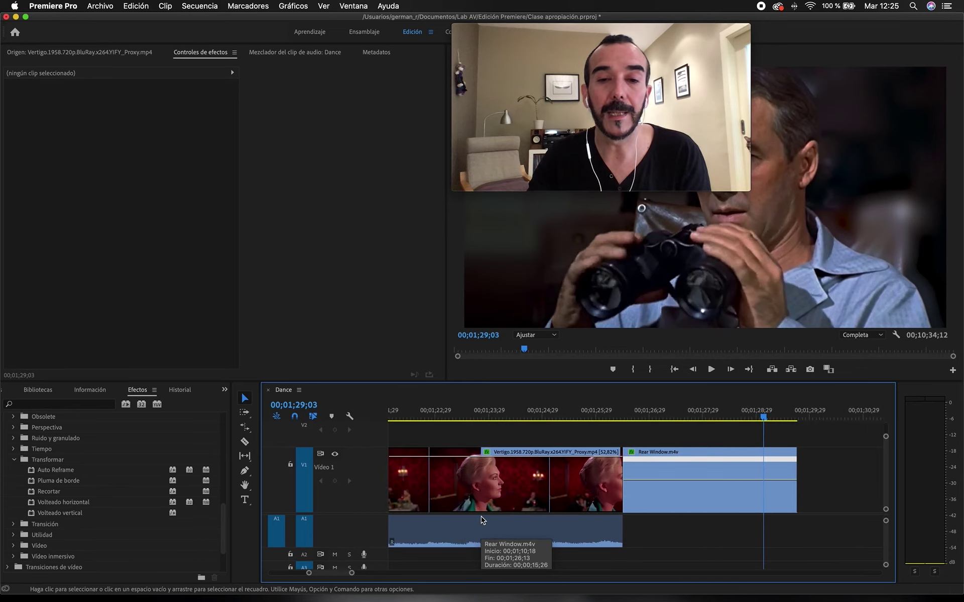
drag(657, 530, 829, 533)
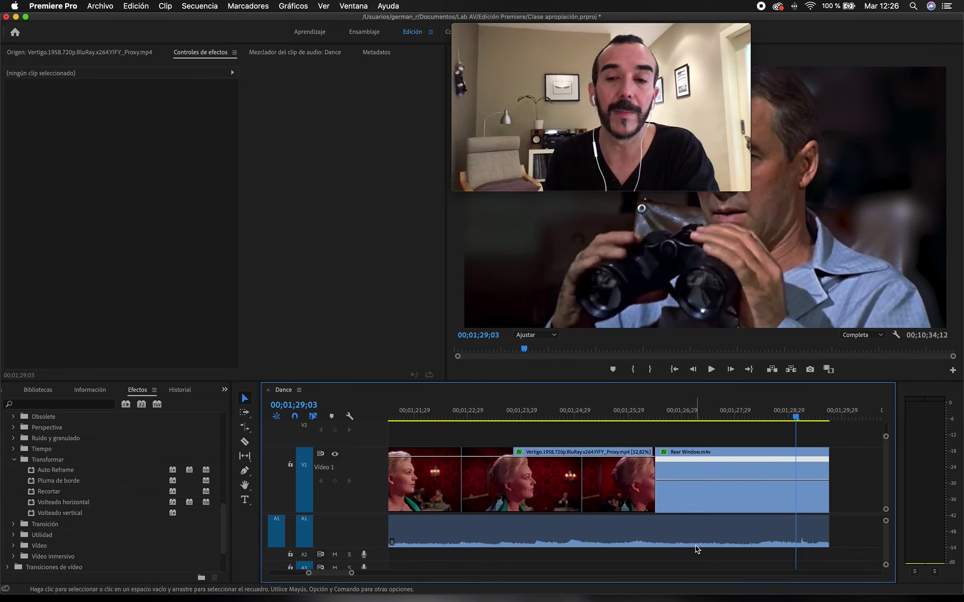
Step: Play the cut from the Vertigo clip to the last Rear Window clip, starting at 00;01;25;11
click(595, 416)
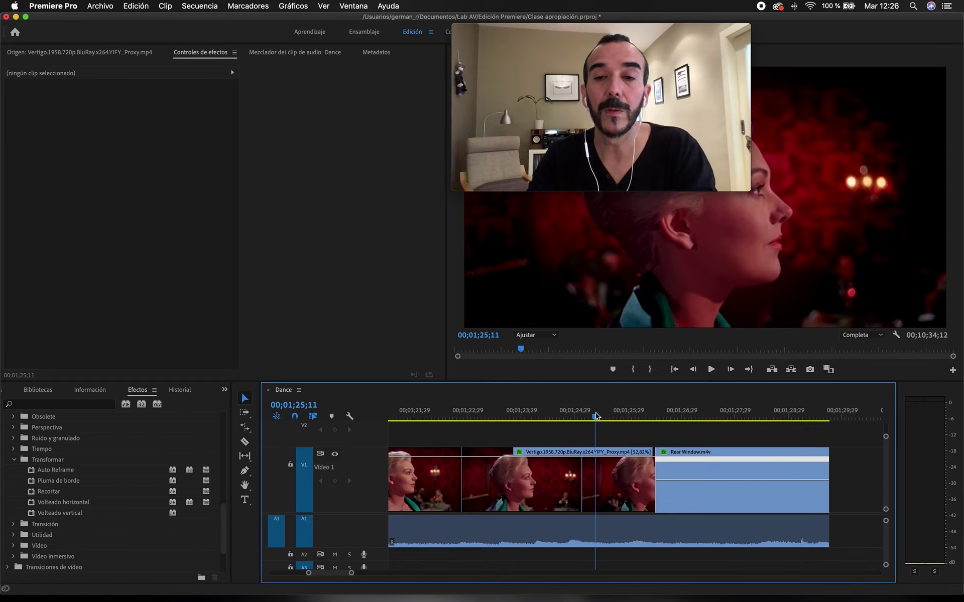
key(space)
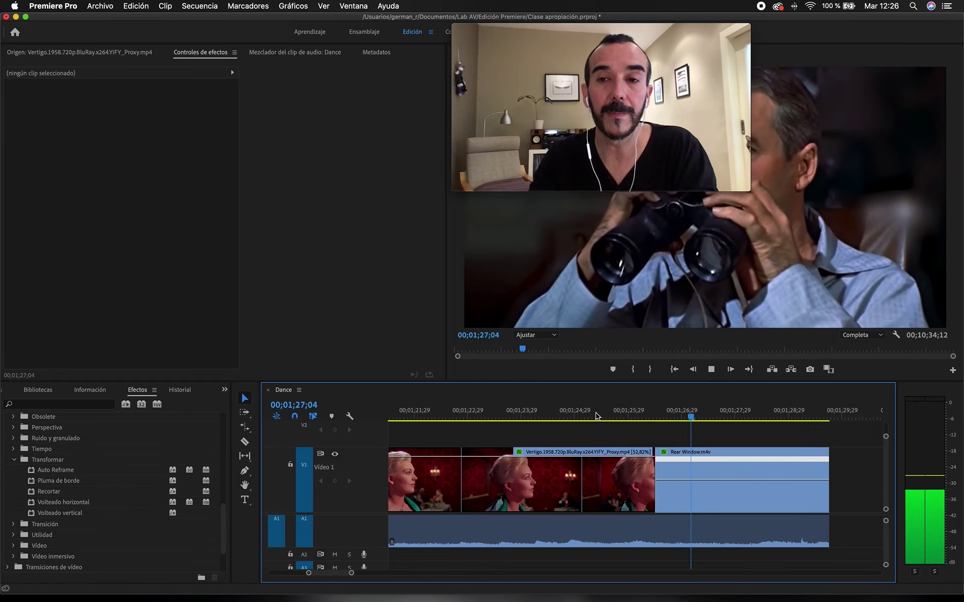
key(space)
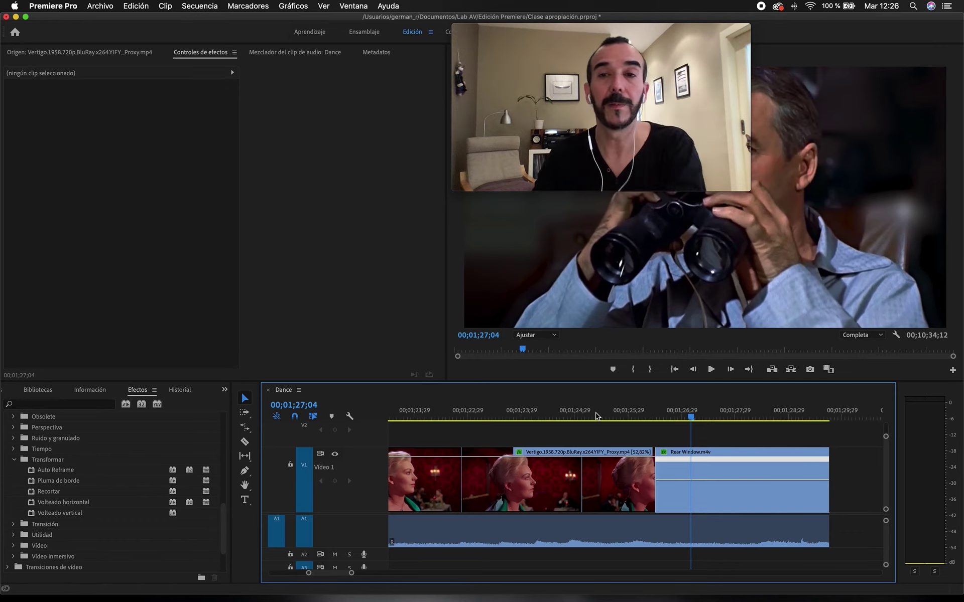
Step: Move the webcam window off the Program monitor and activate the Slip tool, trying the Rolling Edit tool first
mouse_move(652, 30)
drag(652, 28, 355, 37)
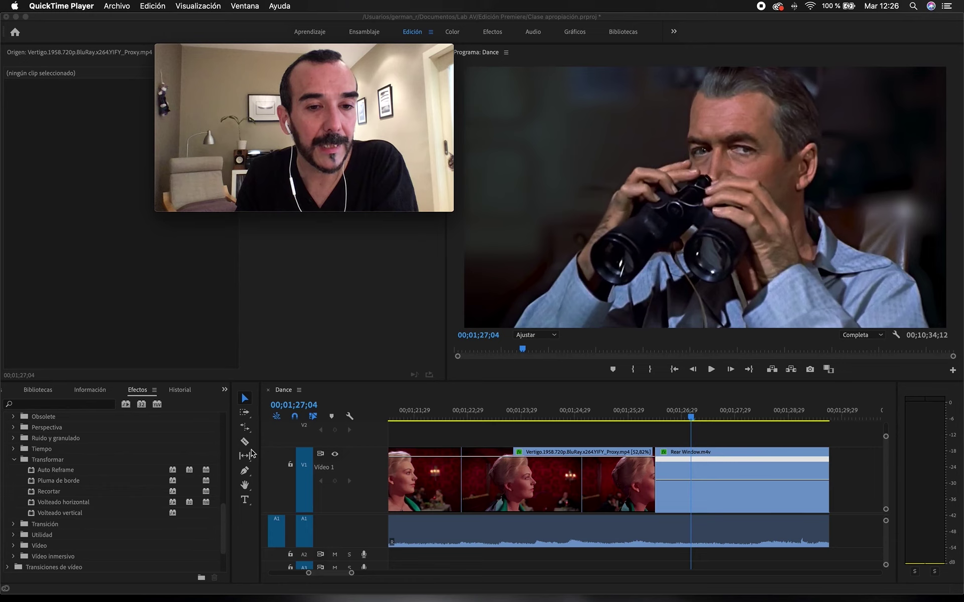
click(246, 430)
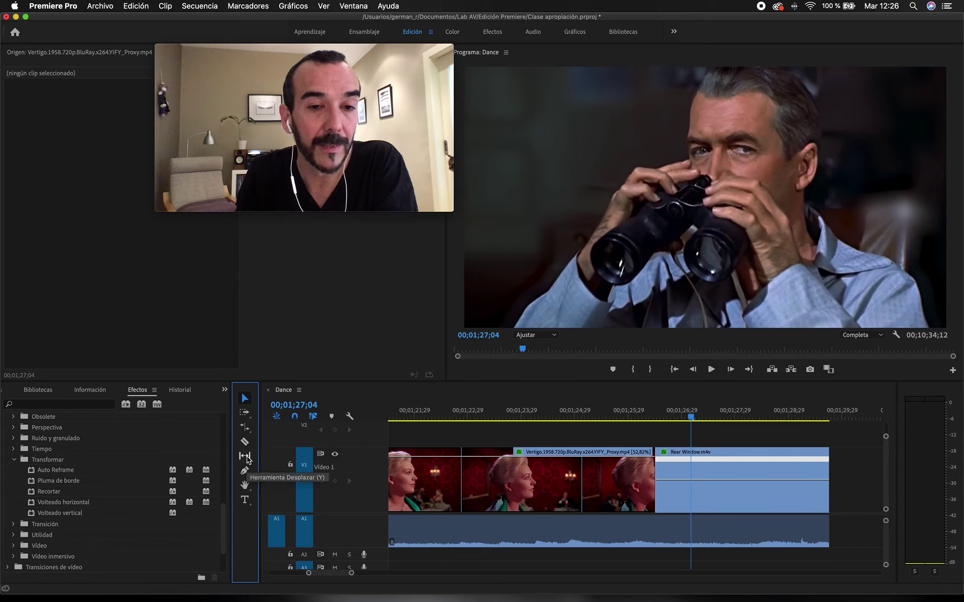
click(247, 429)
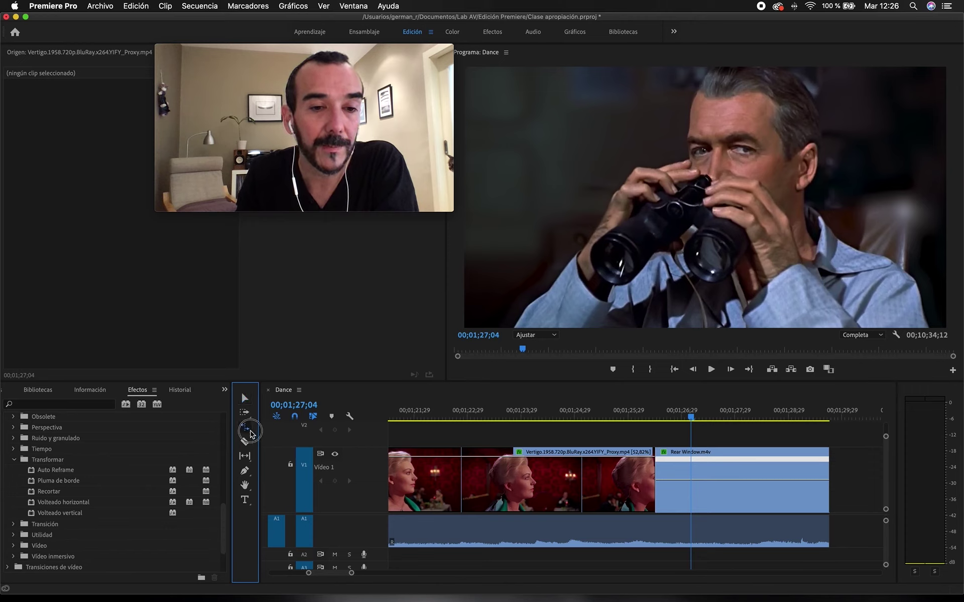
drag(252, 435, 315, 438)
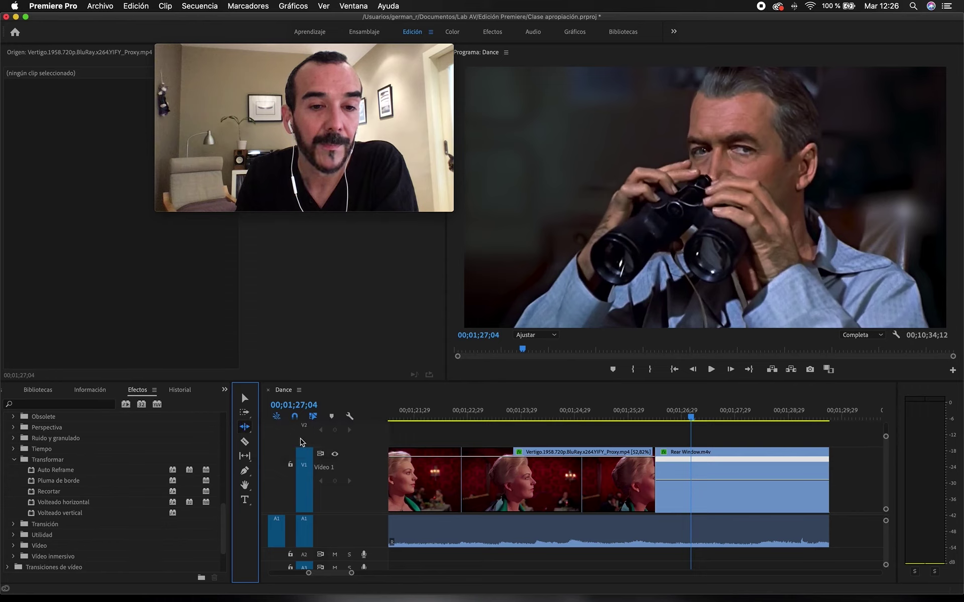
drag(251, 457, 292, 459)
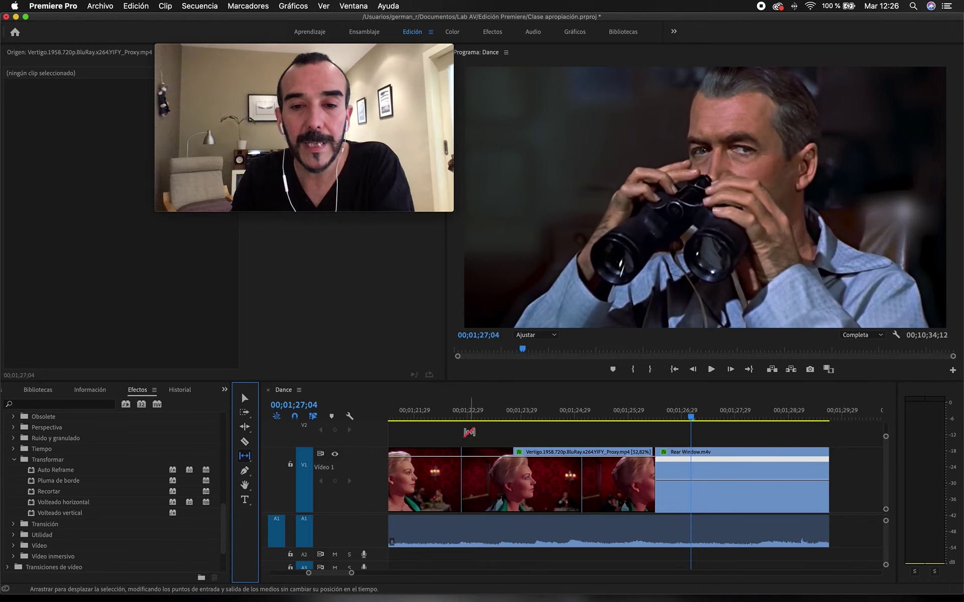
Step: Slip the footage of the Rear Window clip starting at 00;01;10;18 to open on the raised binoculars, and check it at 00;01;12;28
scroll(472, 435, left, 10)
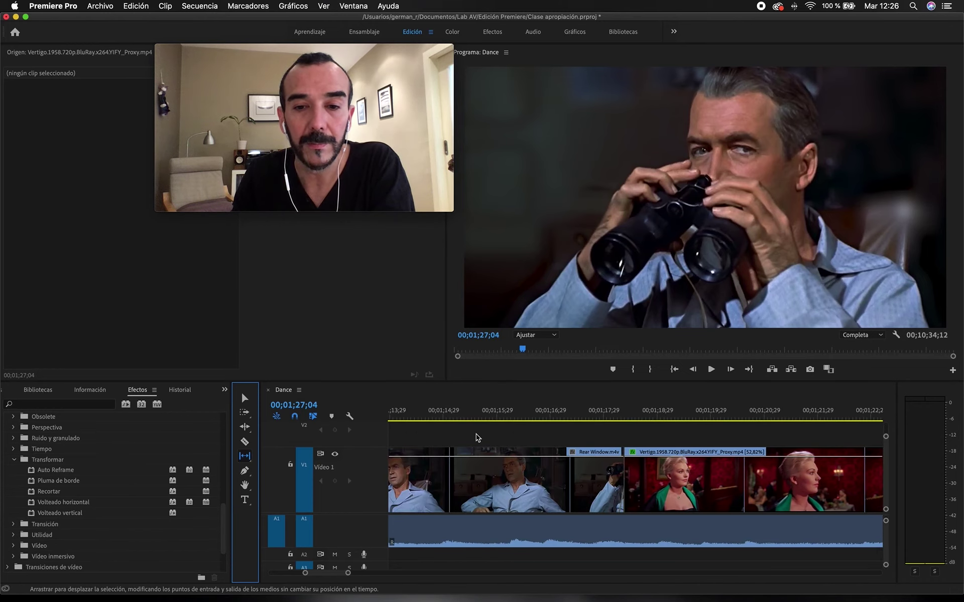
scroll(477, 436, left, 3)
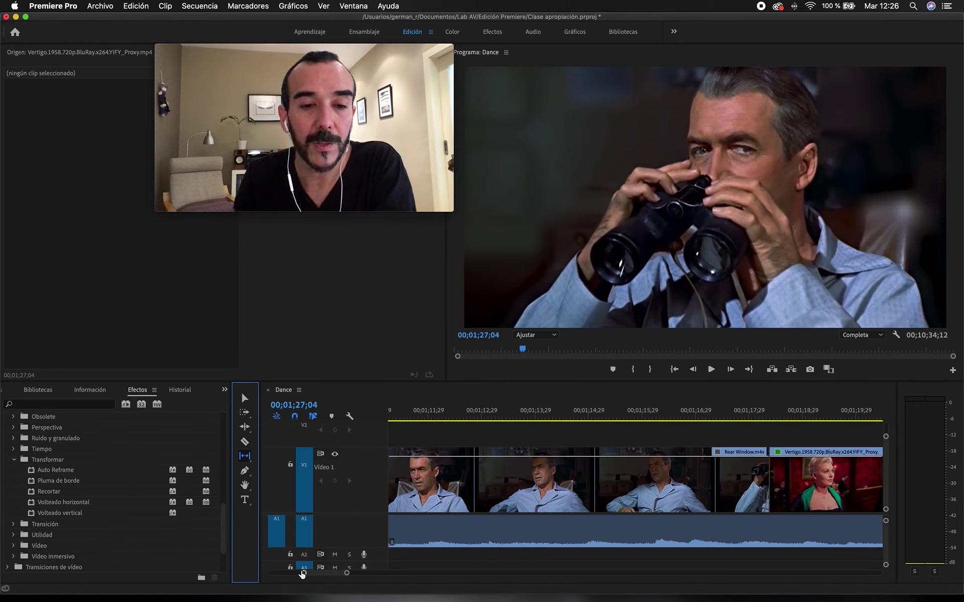
drag(301, 574, 304, 575)
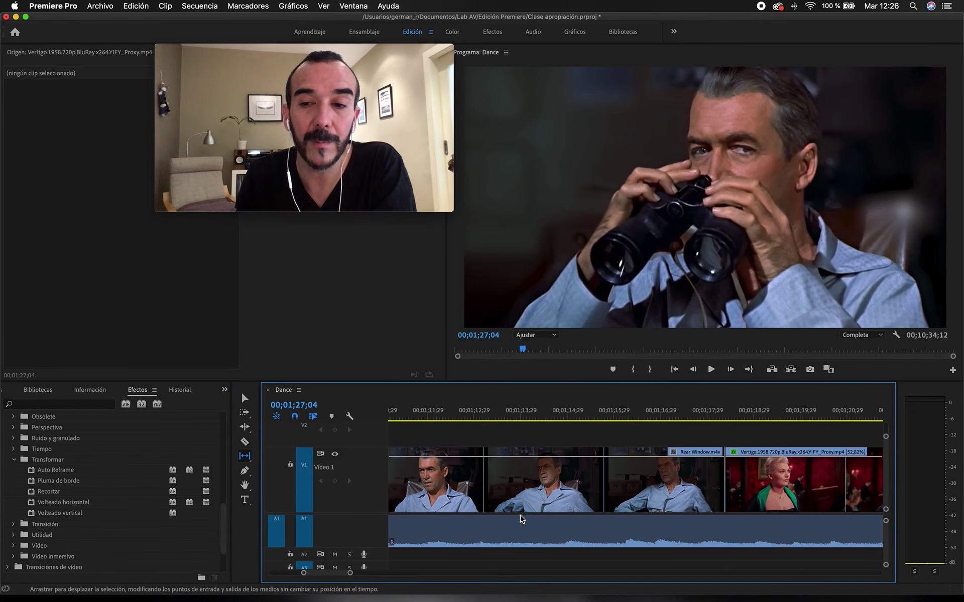
scroll(532, 518, left, 2)
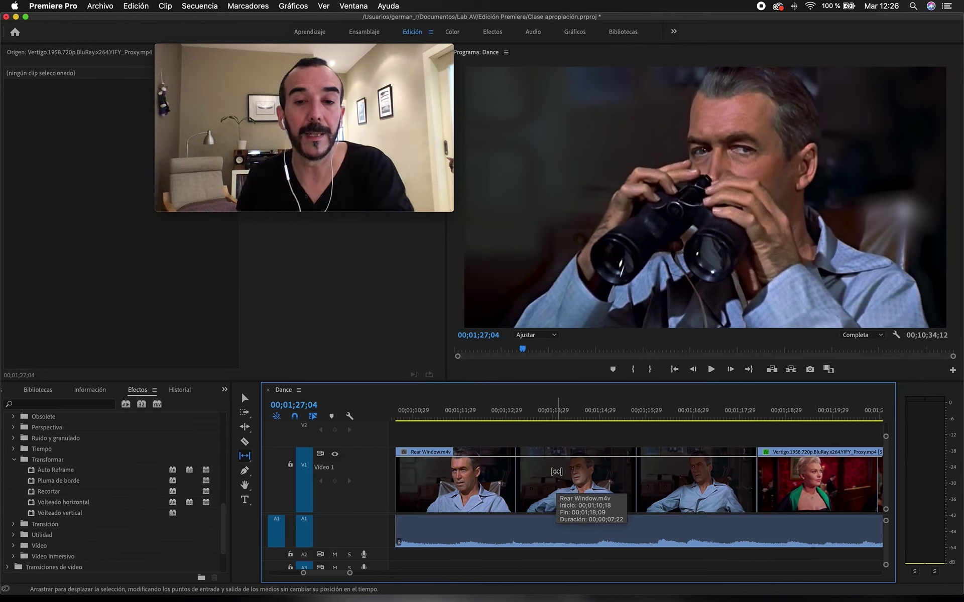
click(246, 459)
click(245, 459)
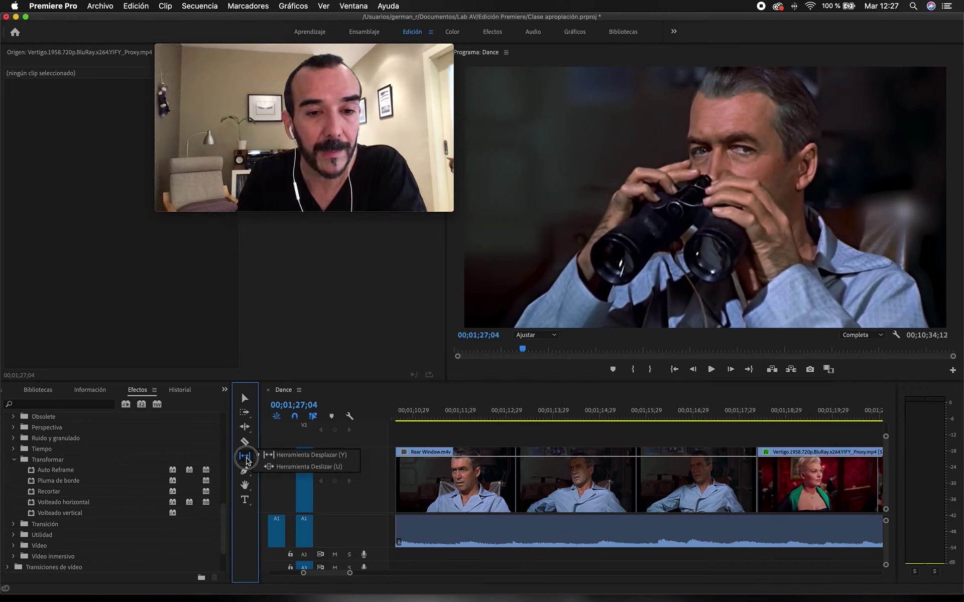
drag(248, 461, 284, 460)
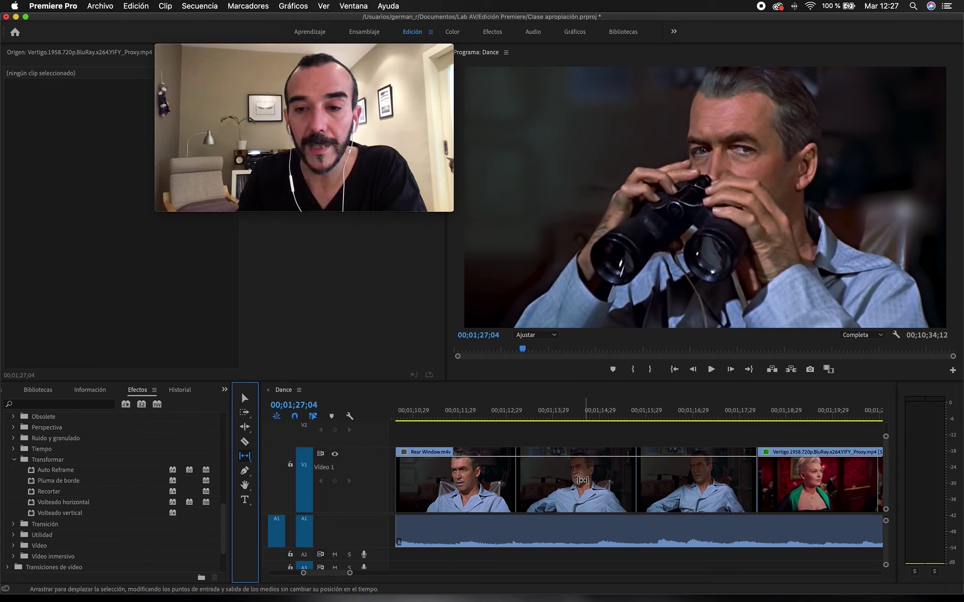
click(583, 481)
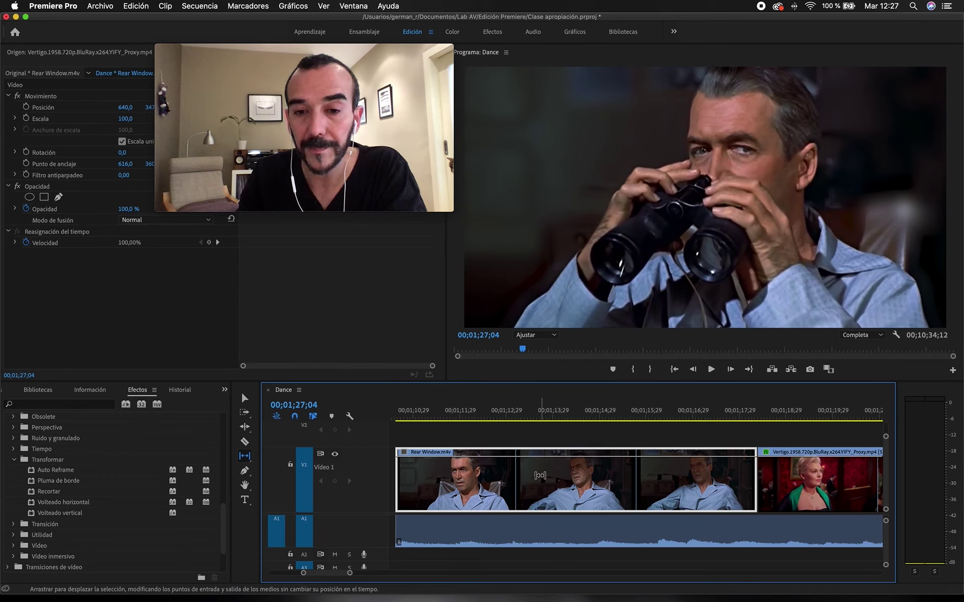
click(540, 475)
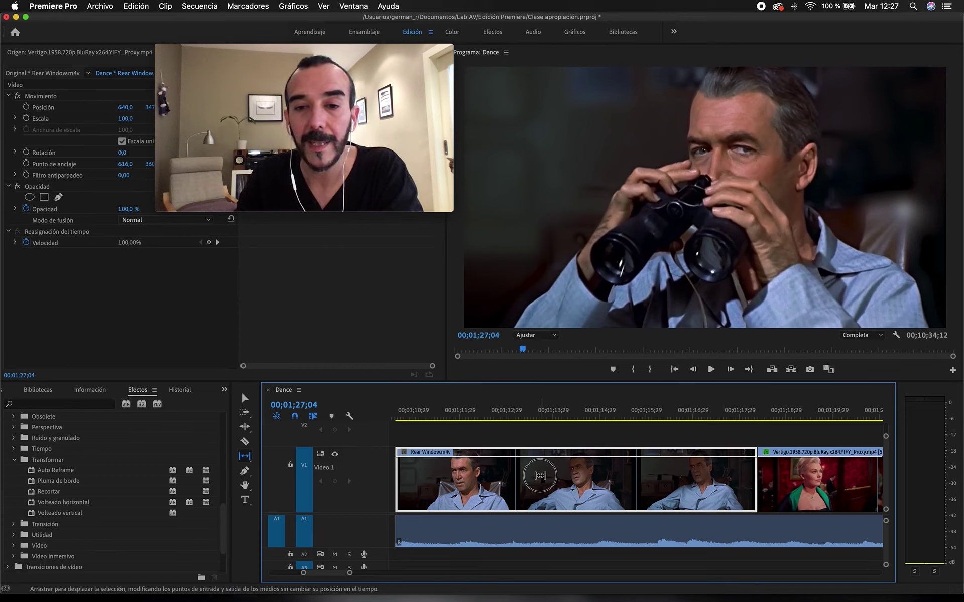
drag(540, 475, 619, 483)
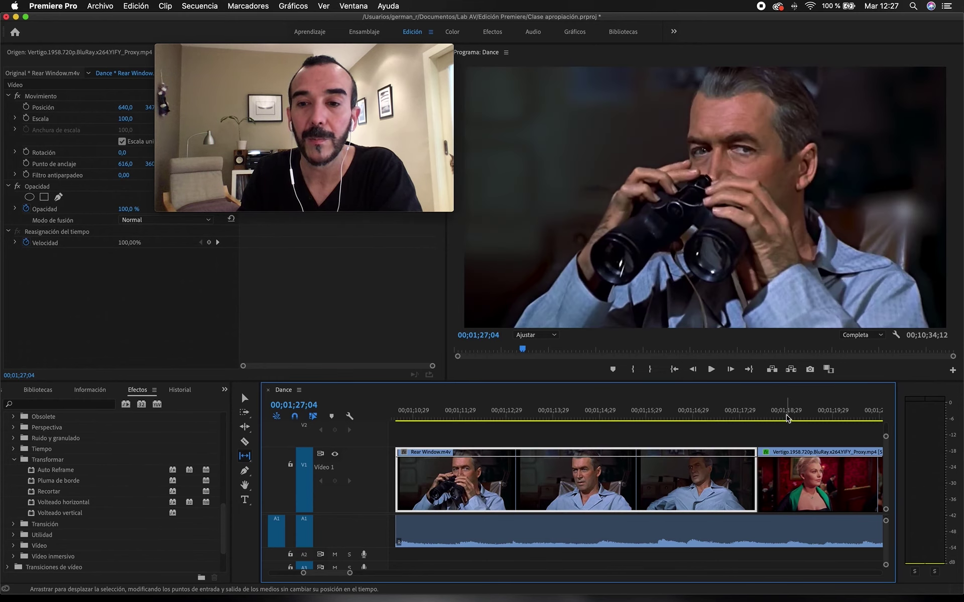
drag(787, 418, 508, 412)
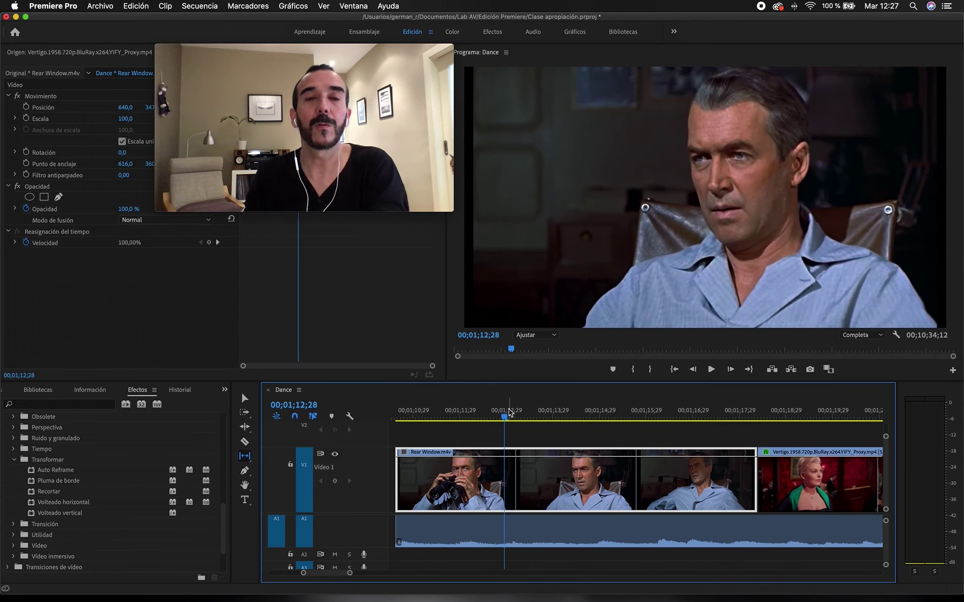
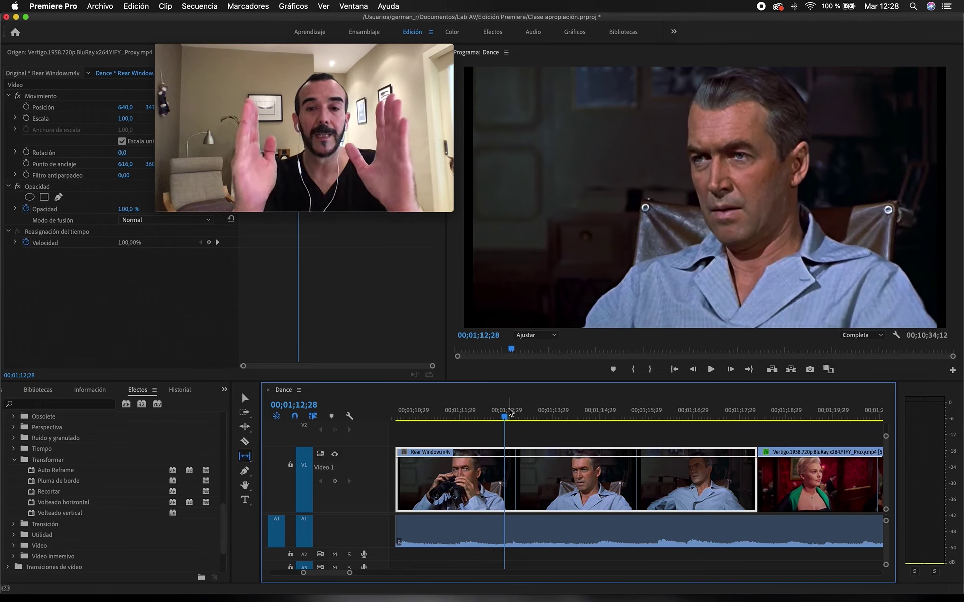
Step: Close the frozen webcam window and open a new video recording window in QuickTime Player
mouse_move(178, 124)
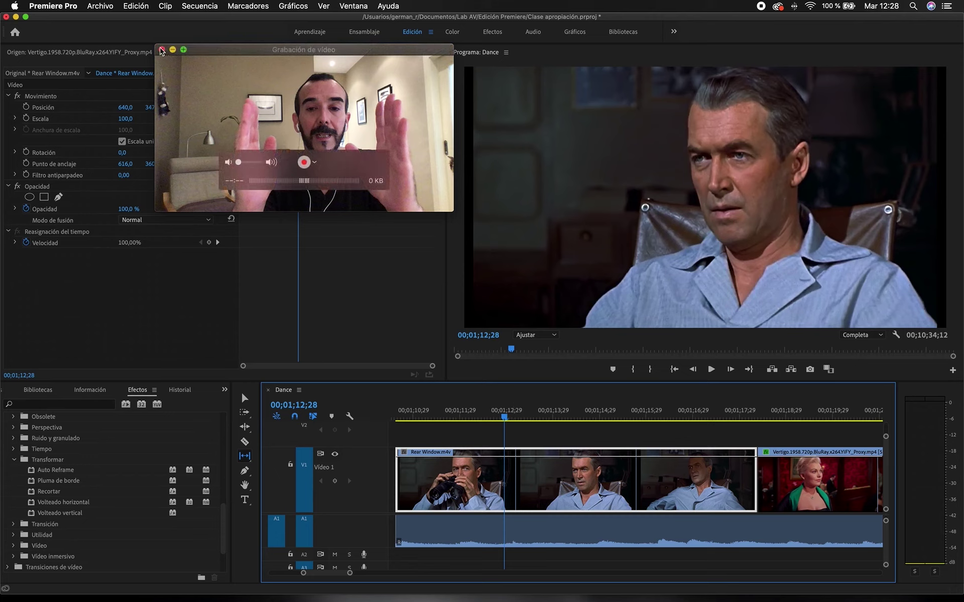
click(162, 50)
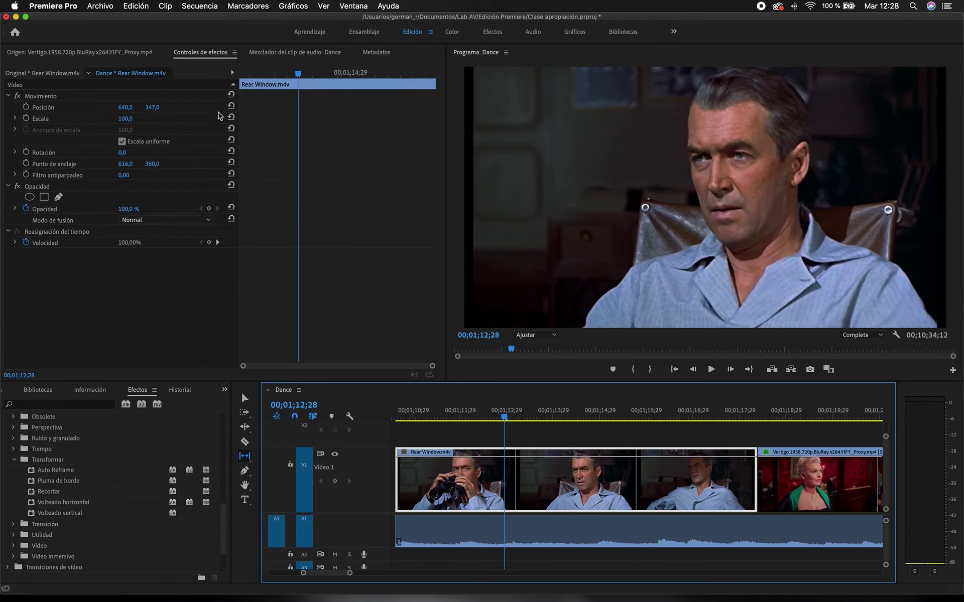
click(113, 5)
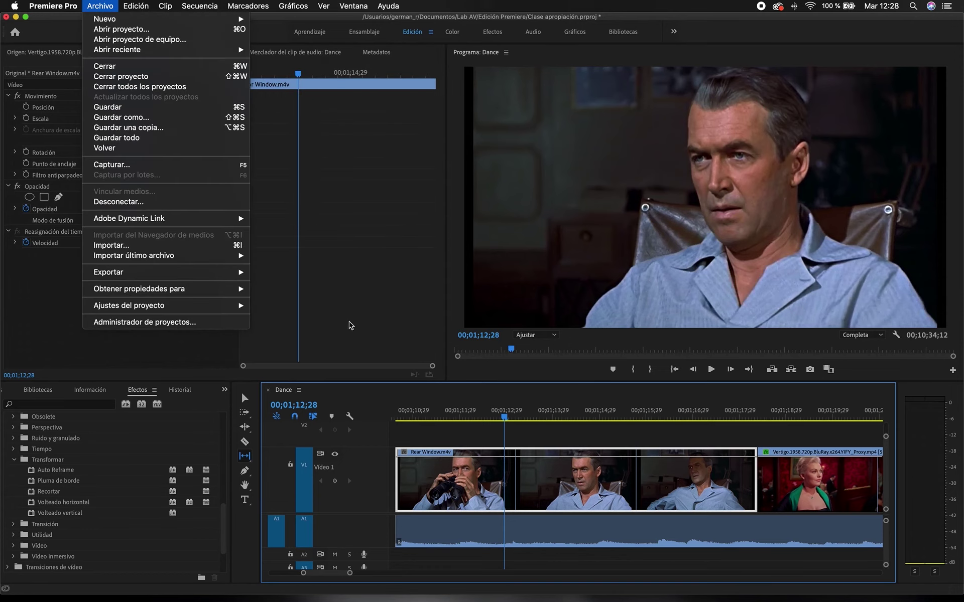
click(491, 406)
mouse_move(527, 601)
click(537, 581)
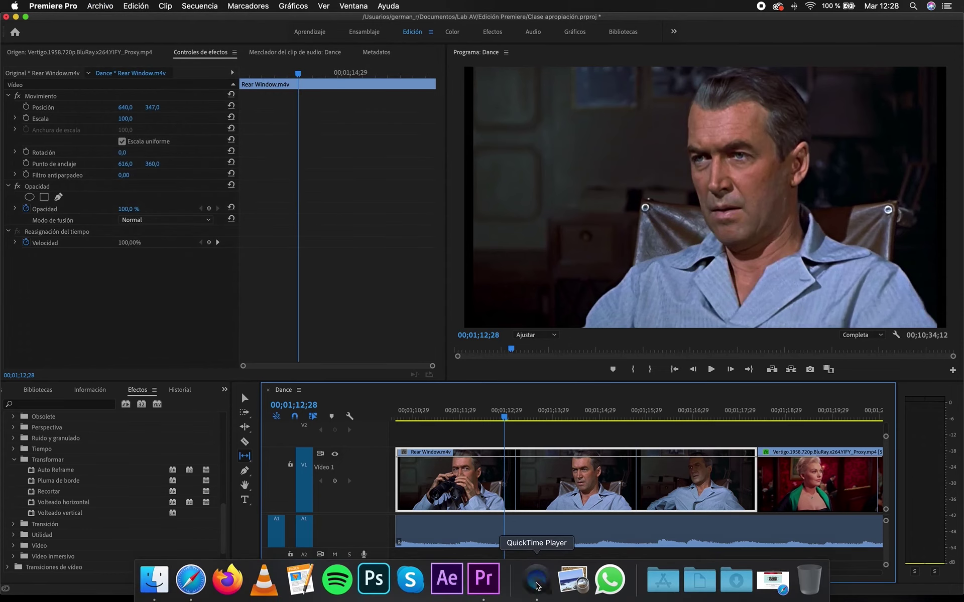
click(116, 5)
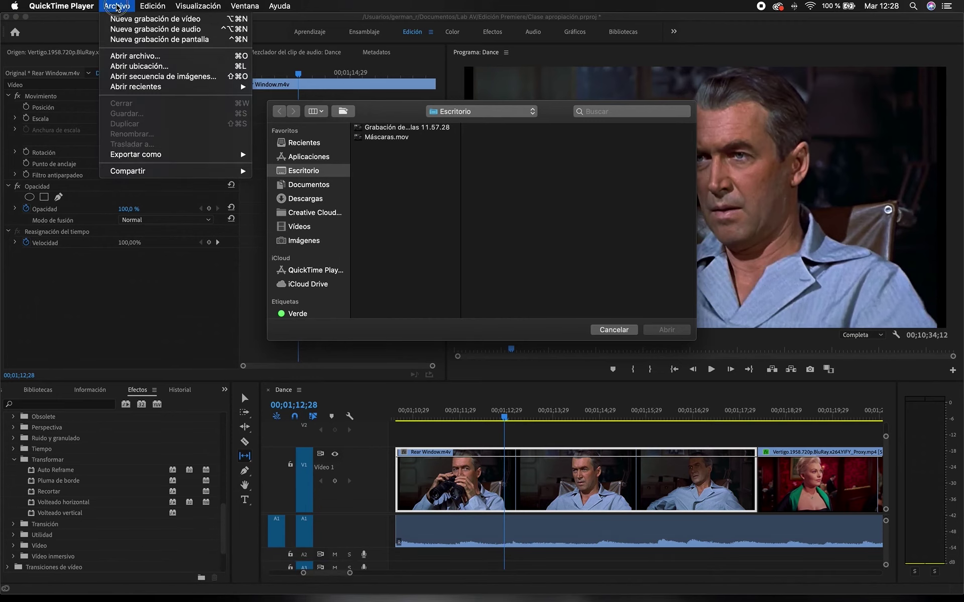
click(127, 20)
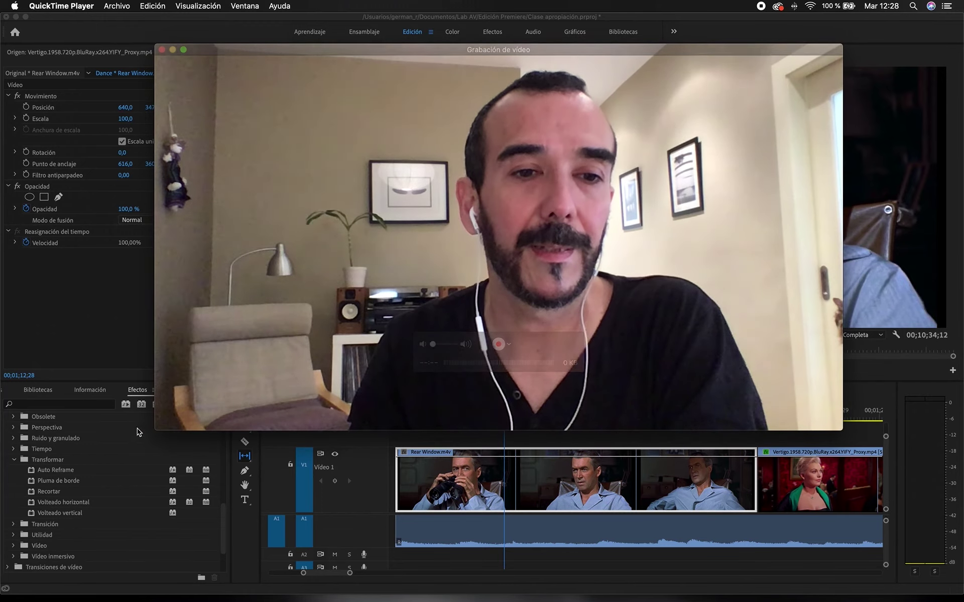
Step: Shrink the webcam window, place it over the Effect Controls and keep it floating above other windows
drag(155, 429, 495, 226)
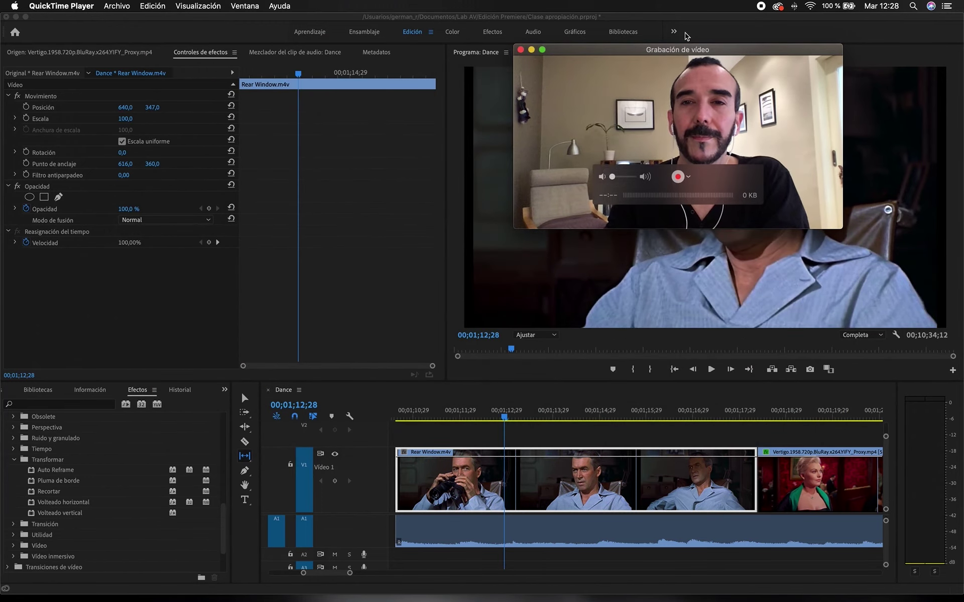
drag(668, 44, 307, 33)
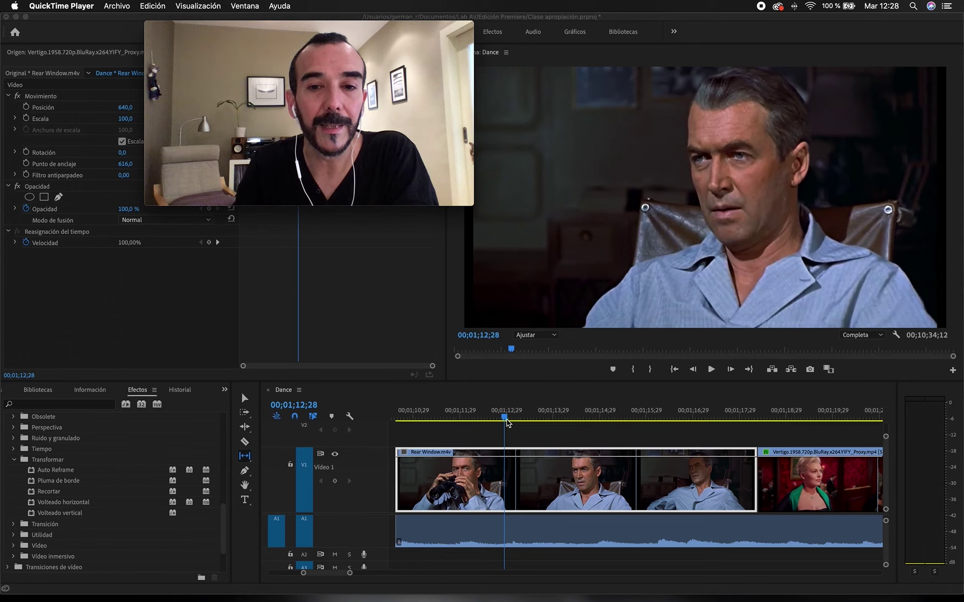
click(528, 417)
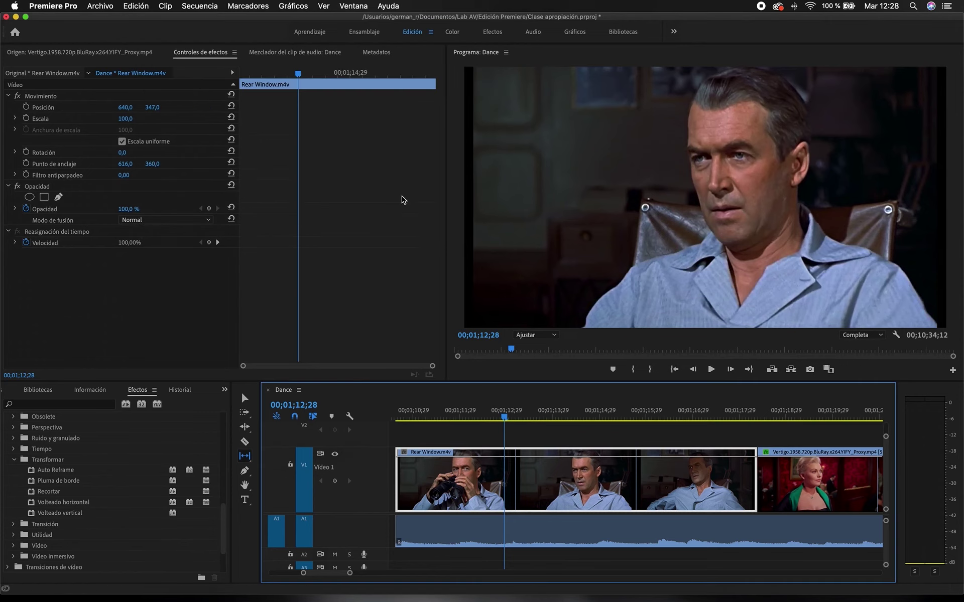
click(536, 582)
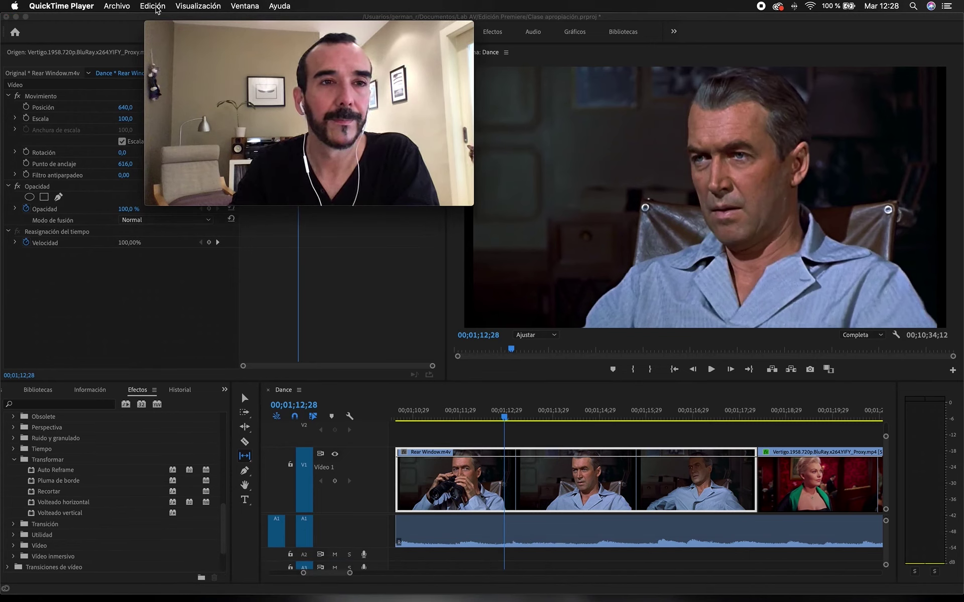
click(198, 6)
click(216, 59)
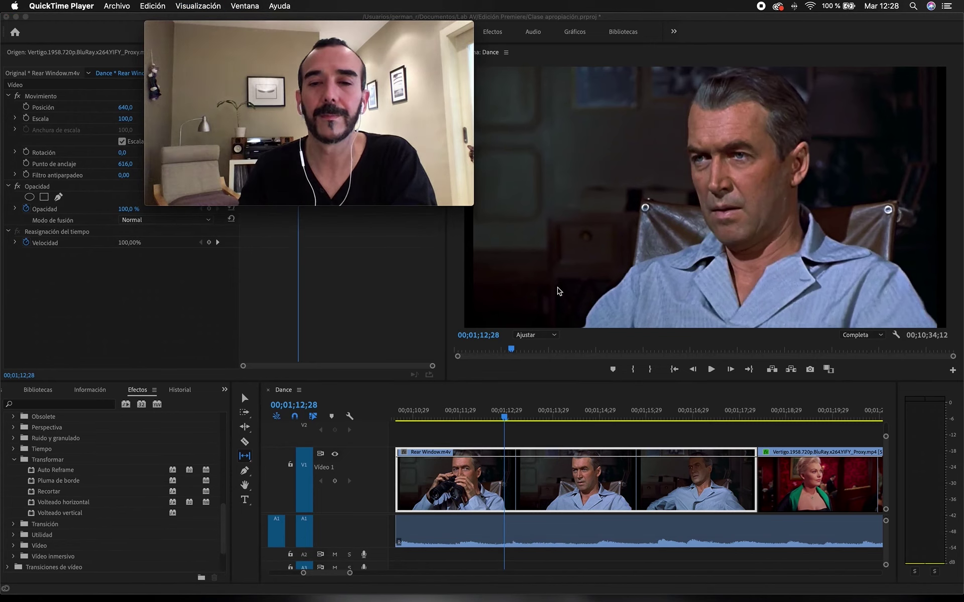
Step: With the playhead at 00;01;13;07, use the Slide tool to shift the Rear Window clip to 00;01;11;12–00;01;19;03
click(504, 422)
drag(503, 421, 518, 421)
drag(245, 456, 283, 472)
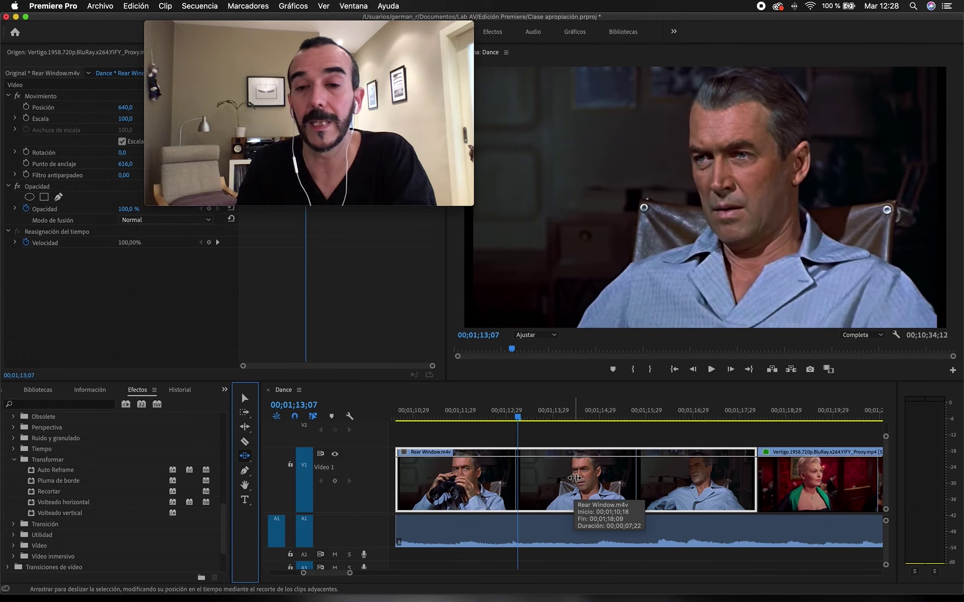
click(574, 478)
drag(574, 478, 595, 476)
drag(594, 477, 610, 479)
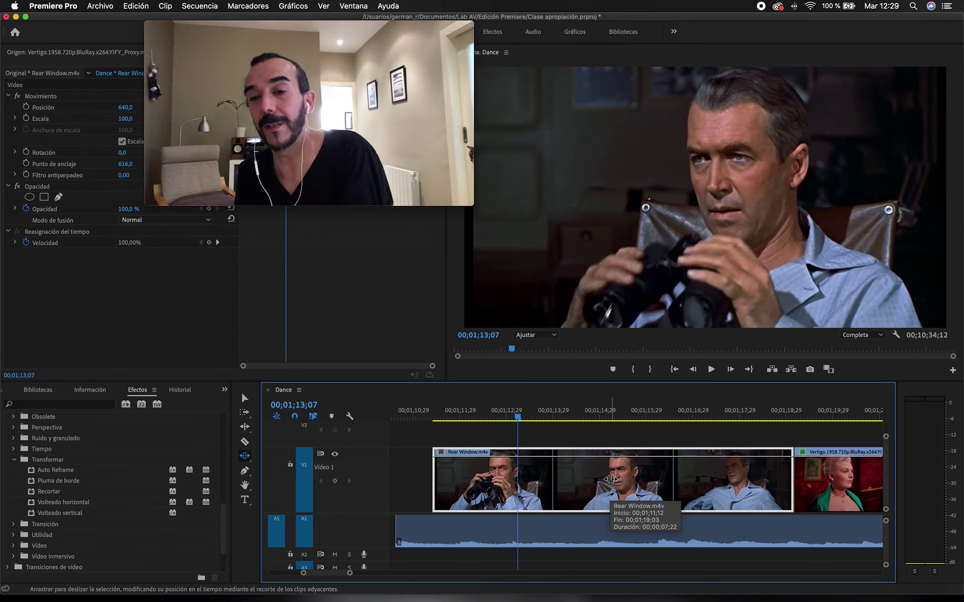
Step: Slide the selected Rear Window clip to 00;01;13;16–00;01;21;07 with the Slide tool, and undo the slide moves
drag(610, 479, 702, 480)
scroll(703, 480, right, 5)
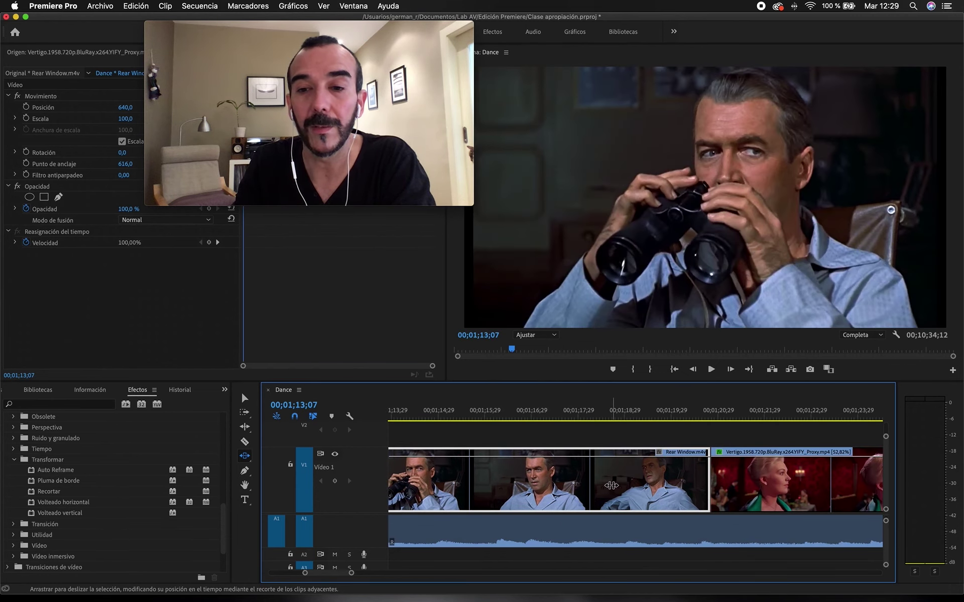
drag(592, 491, 609, 490)
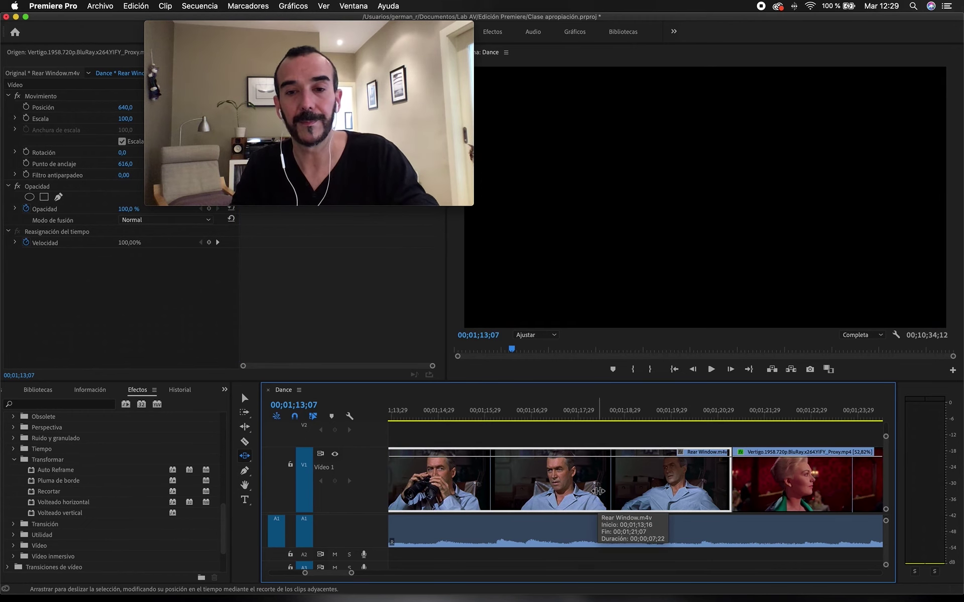
key(super+z)
scroll(598, 490, left, 10)
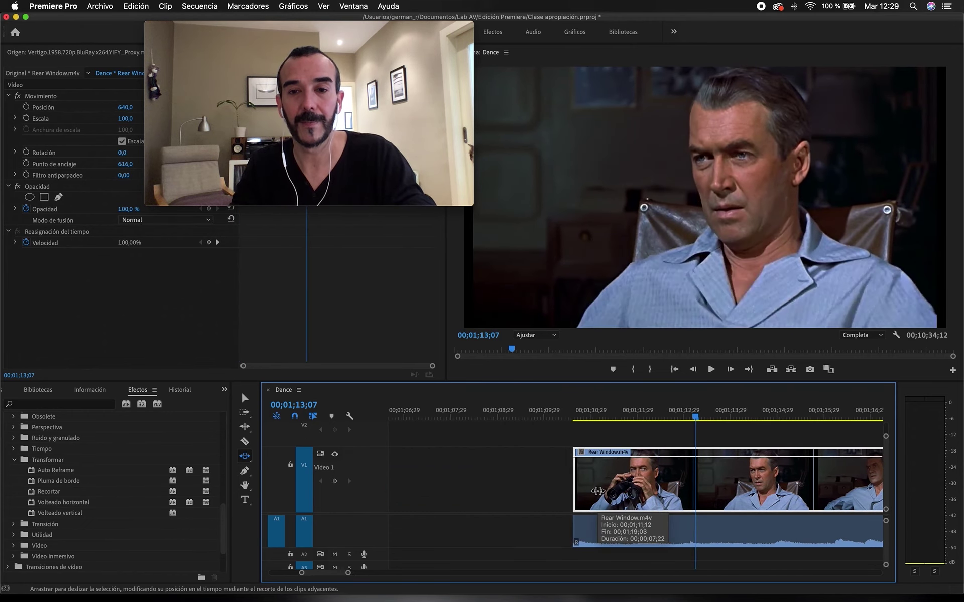
scroll(469, 469, right, 3)
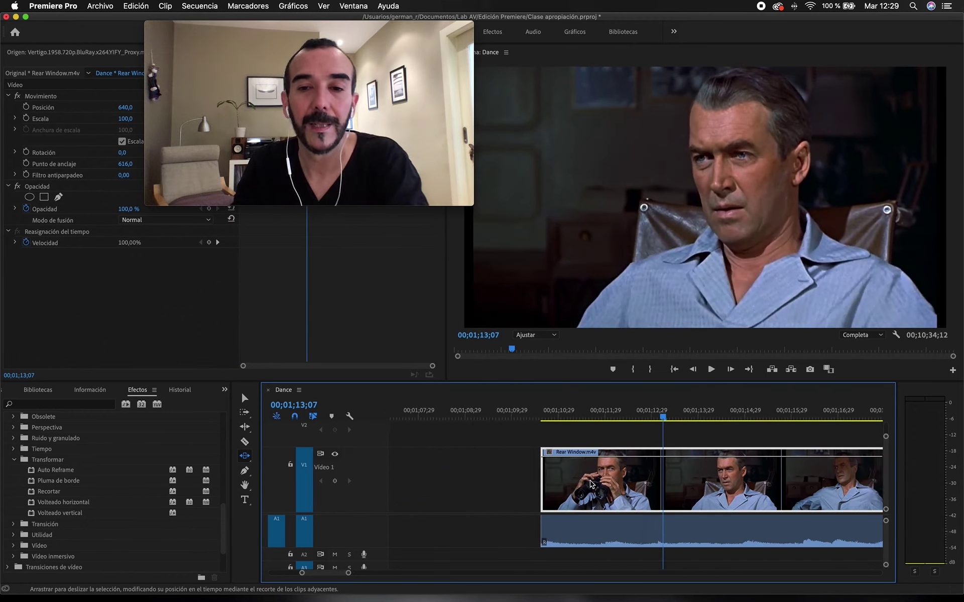
Step: Use the Rolling Edit tool to move the cut between Rear Window and Vertigo to about 00;01;15;05, and play it back
click(244, 427)
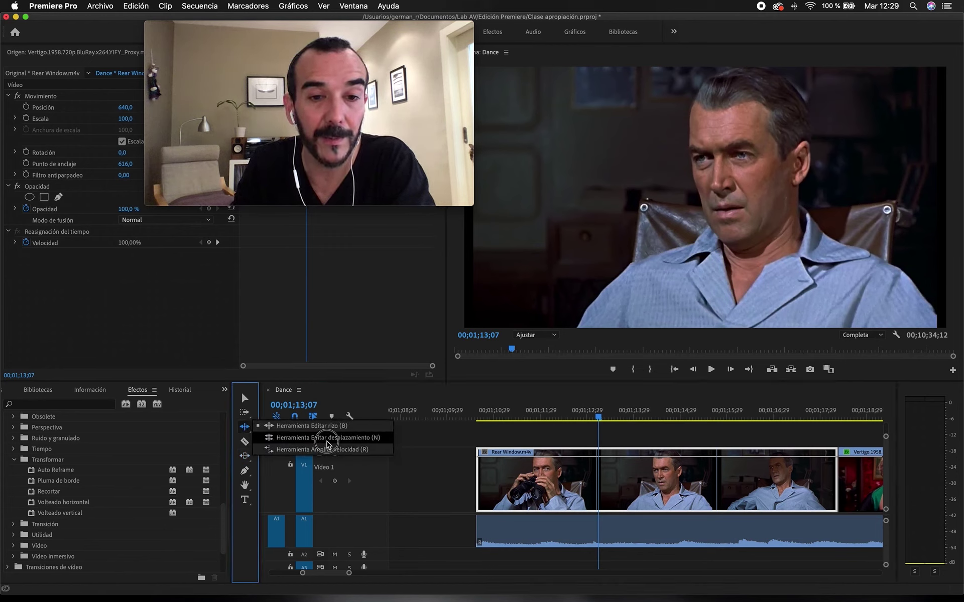
click(327, 438)
scroll(652, 467, right, 2)
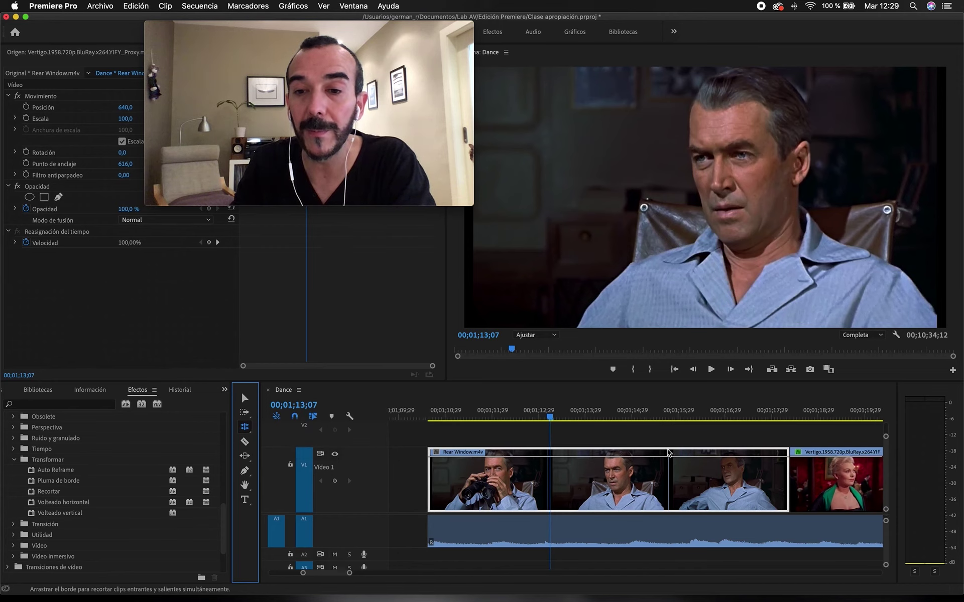
scroll(667, 452, right, 2)
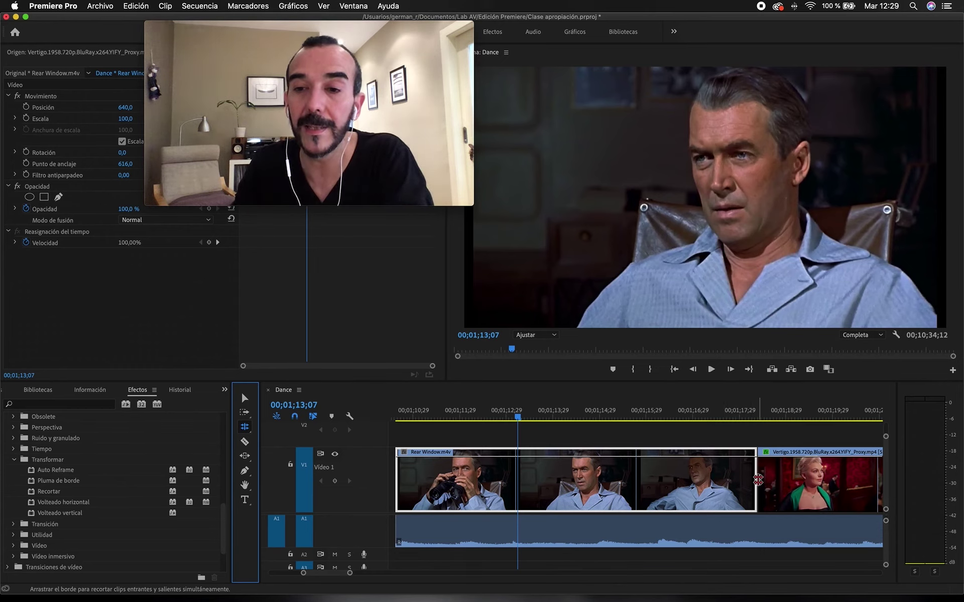
click(758, 480)
drag(758, 480, 717, 483)
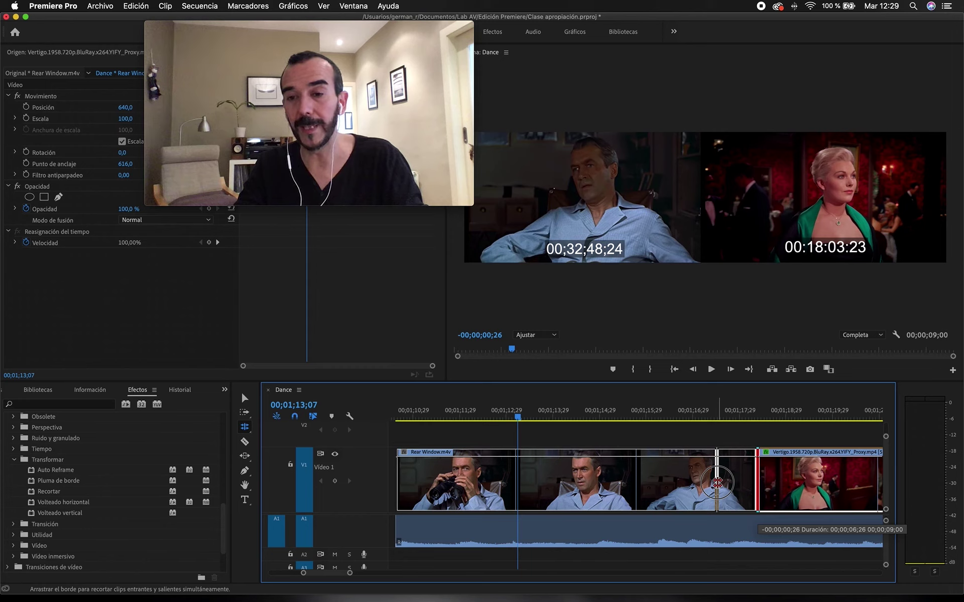
drag(716, 483, 609, 483)
click(554, 410)
key(space)
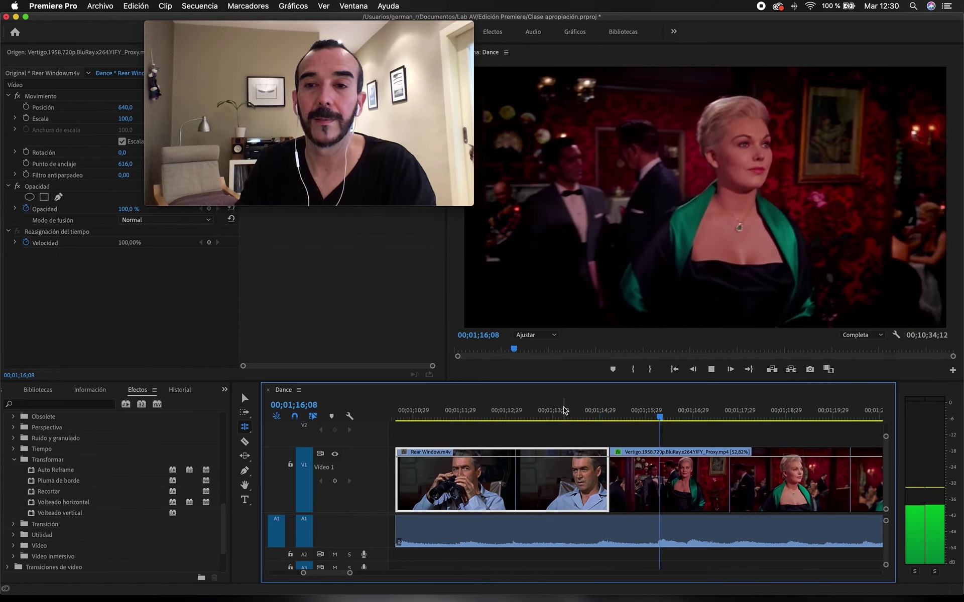
key(space)
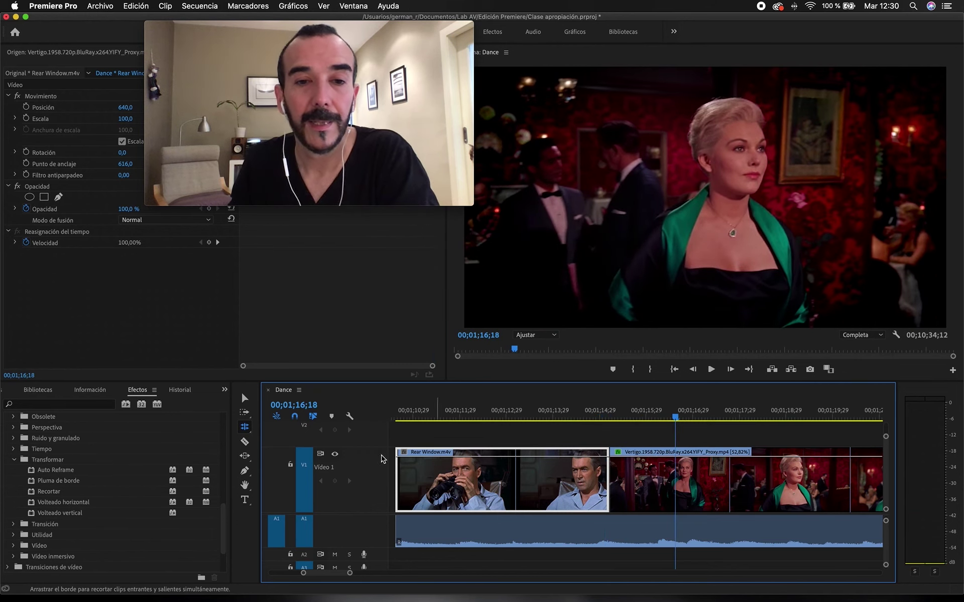
Step: Use the Ripple Edit tool to trim both clips at the cut so the Vertigo clip starts at 00;01;14;23
drag(244, 427, 283, 430)
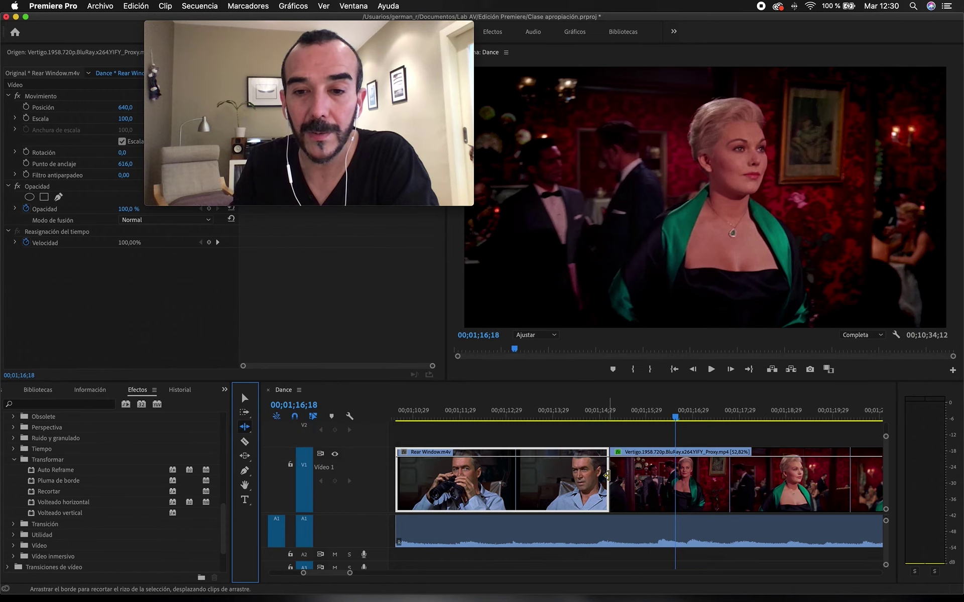
mouse_move(606, 475)
mouse_down()
mouse_move(631, 475)
mouse_move(588, 477)
mouse_move(625, 477)
mouse_up()
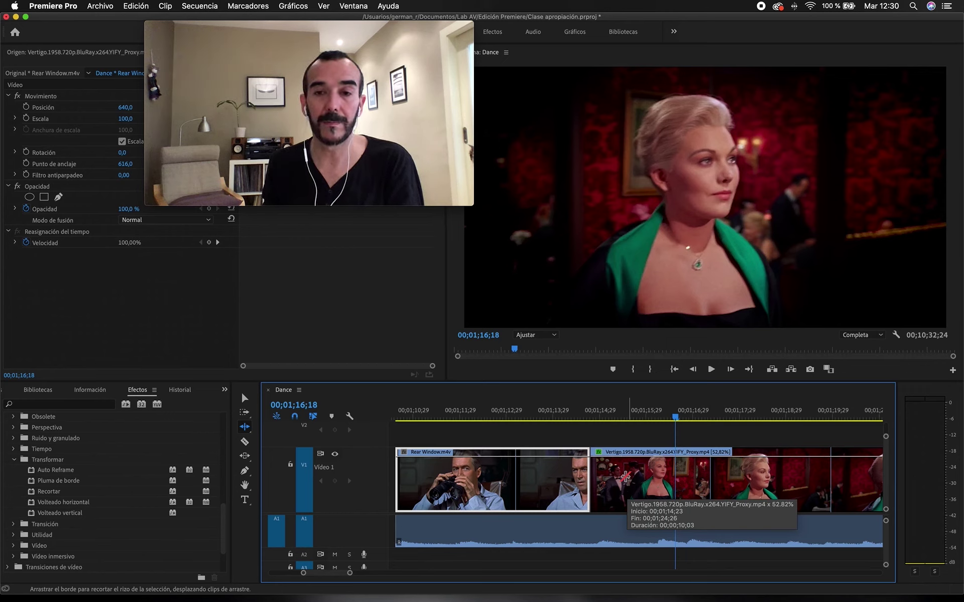
Step: With the Selection tool, trim the Vertigo clip's start to about 00;01;17;01 and extend the Rear Window clip's end to meet it
click(245, 398)
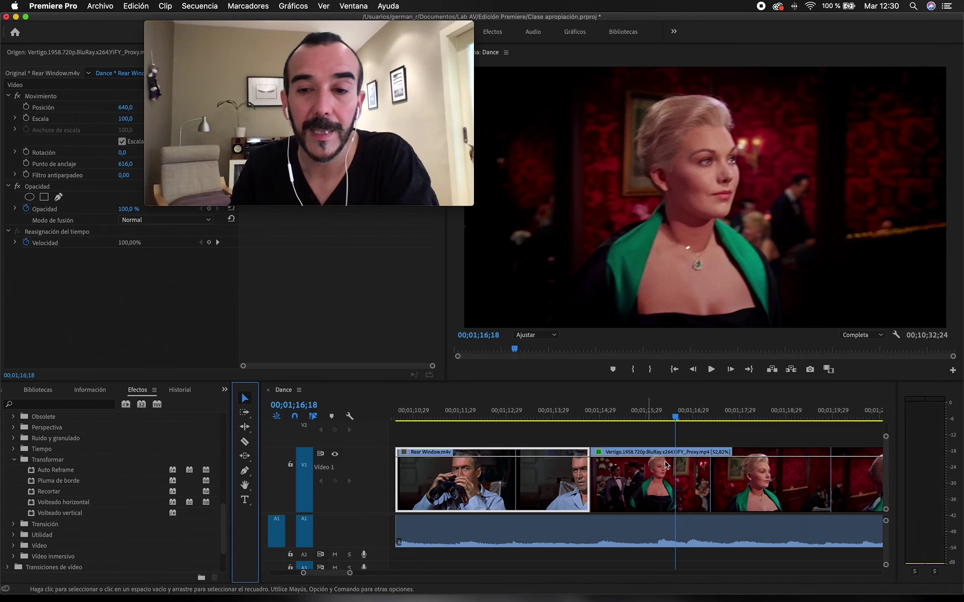
click(595, 472)
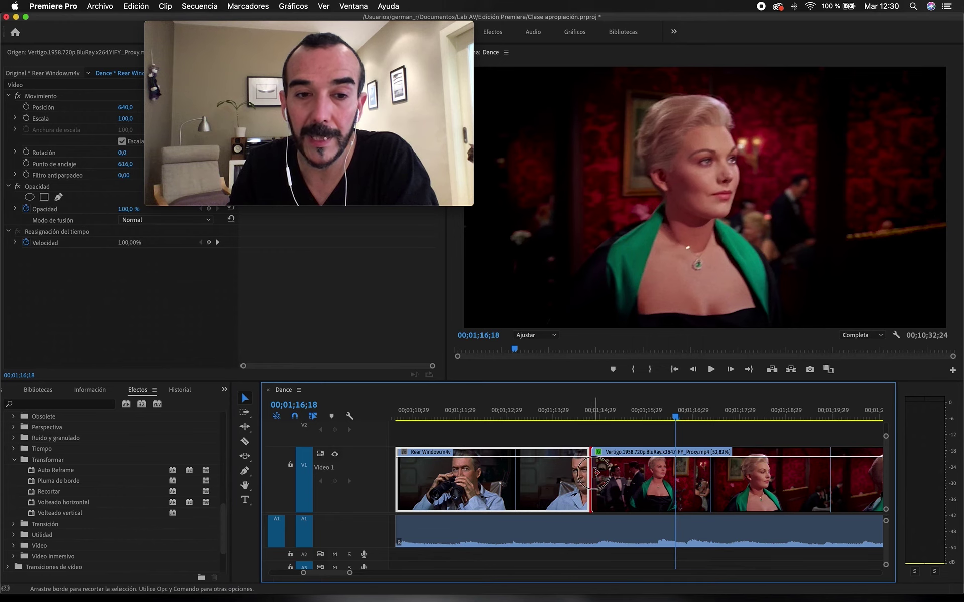
drag(596, 472, 697, 477)
drag(589, 476, 696, 481)
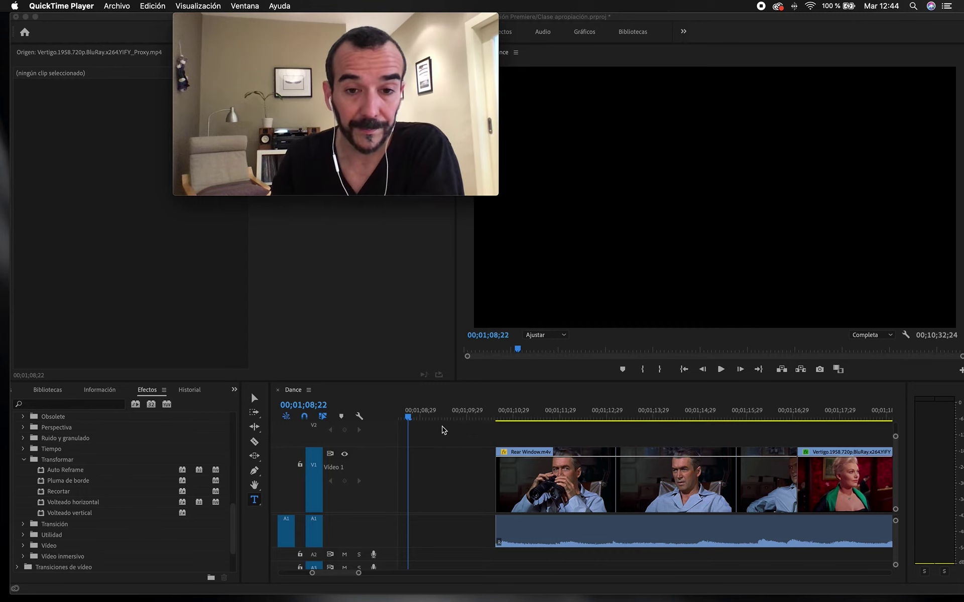
Step: At 00;01;08;29, add a text title reading VARIACIONES CONFINADAS and move its start near the left edge of the frame
click(416, 422)
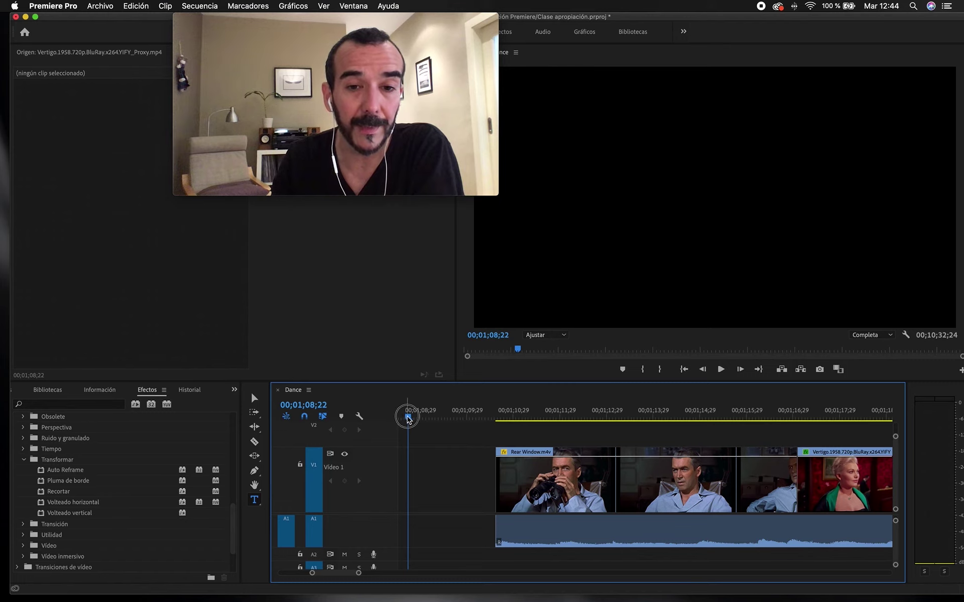
mouse_move(409, 422)
mouse_down()
mouse_move(438, 422)
mouse_move(420, 422)
mouse_up()
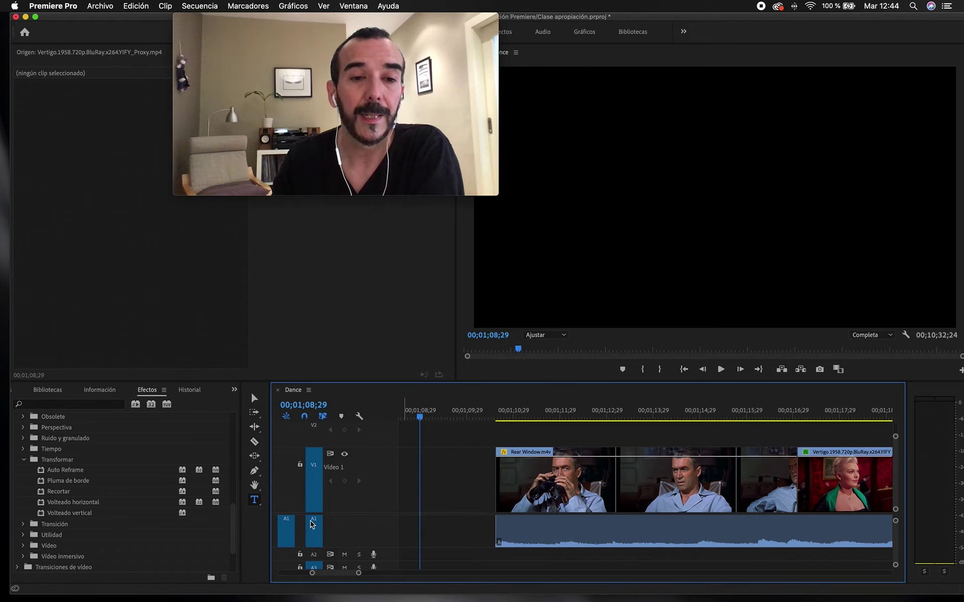
click(252, 500)
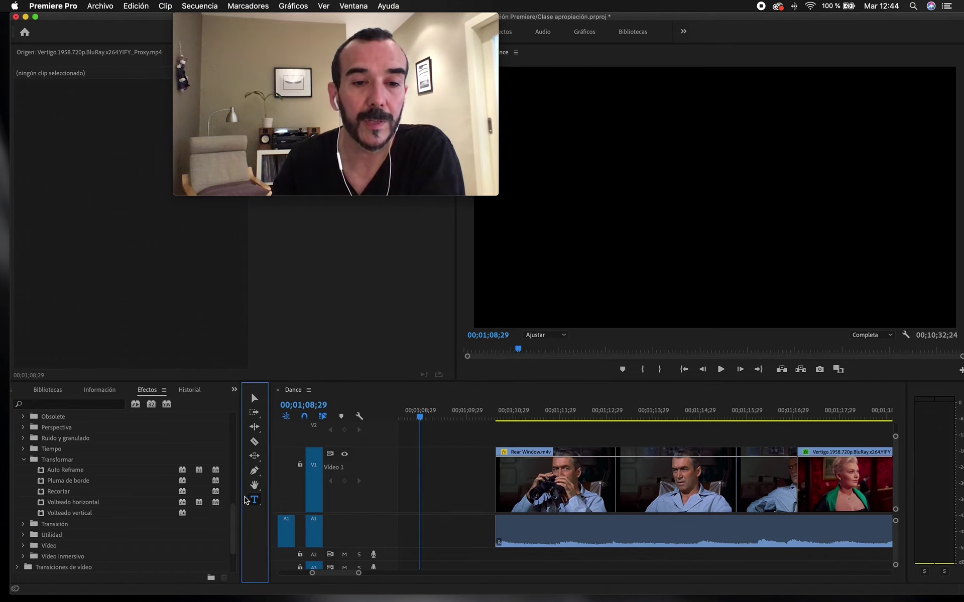
click(622, 239)
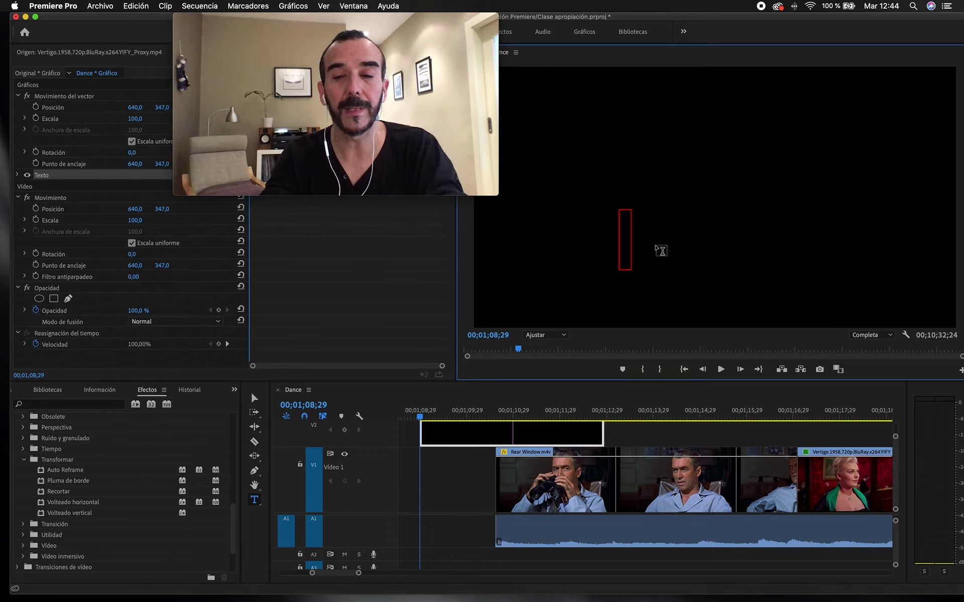
text(Va)
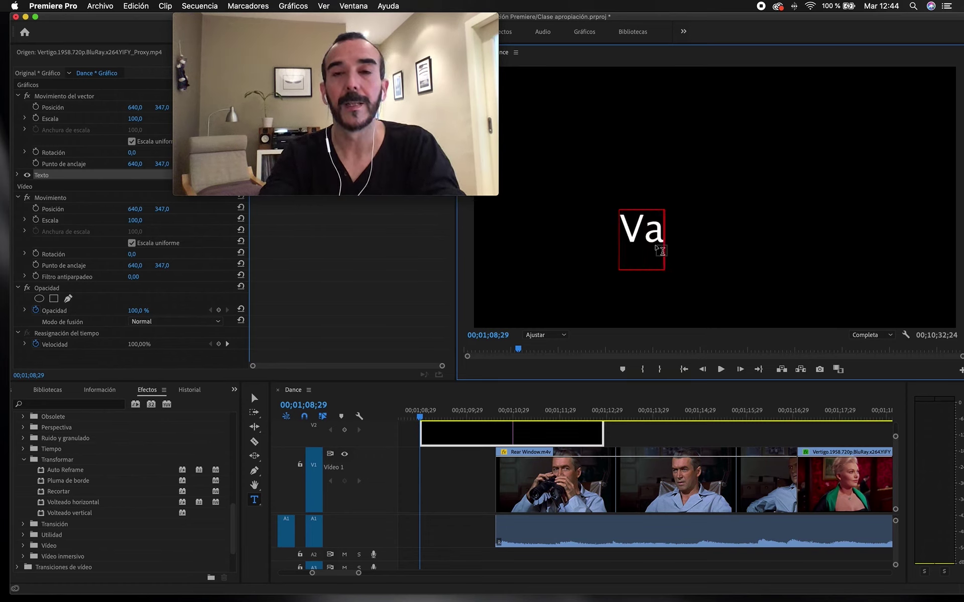
key(BackSpace)
text(ARIACIONES)
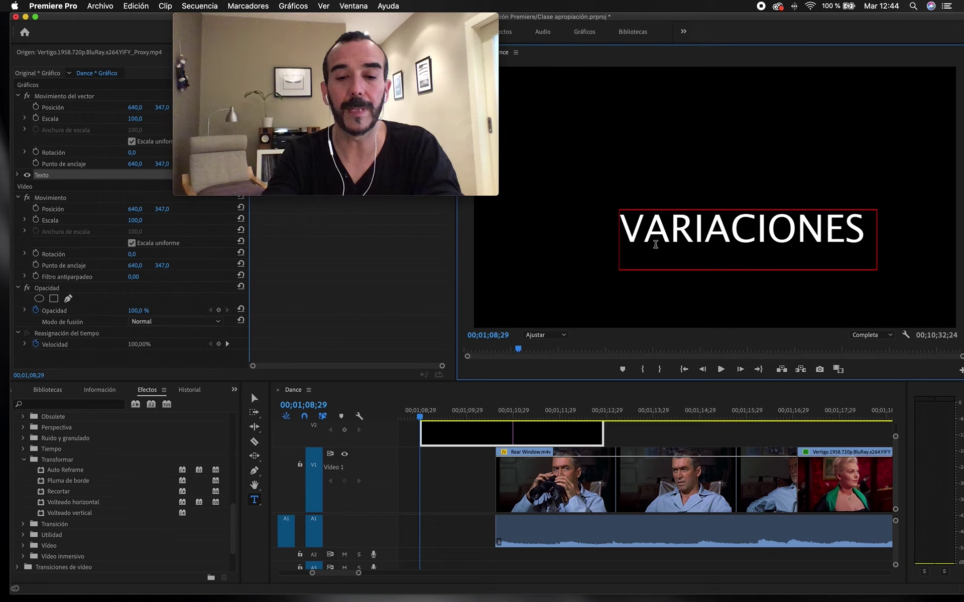
text( CON)
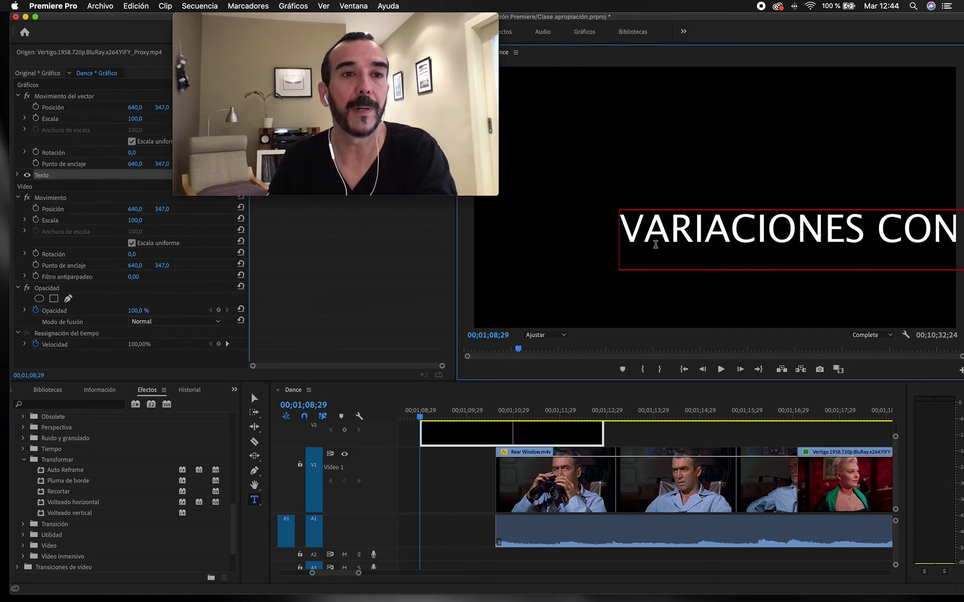
click(255, 398)
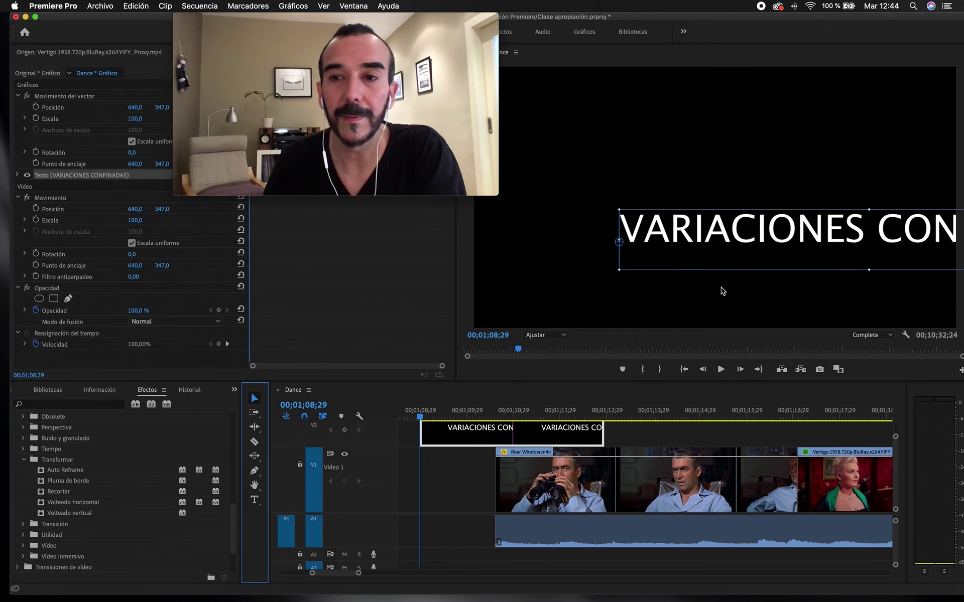
drag(806, 241, 692, 225)
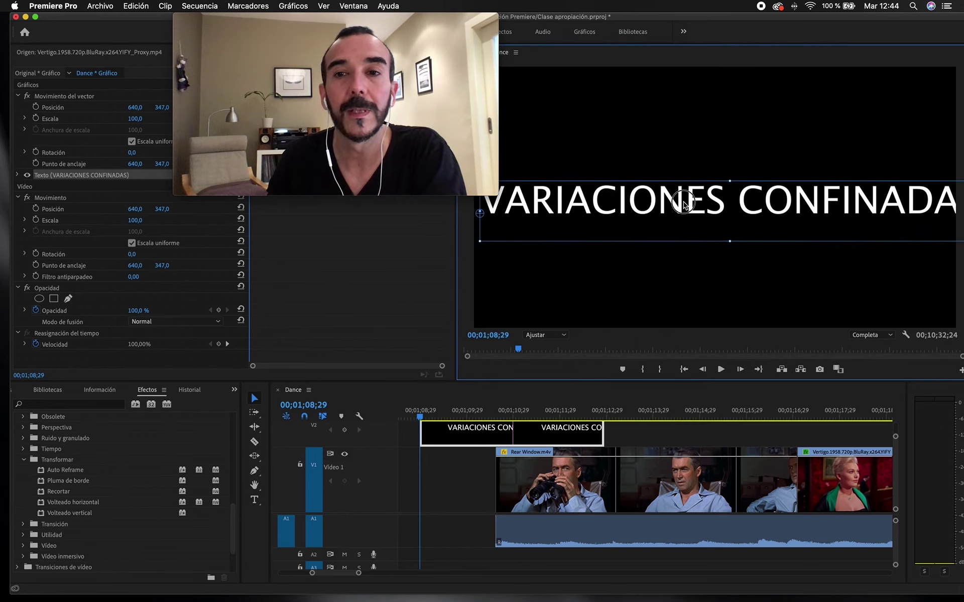
Step: Move the webcam window off the Effect Controls and enlarge the timeline area so the title clip is fully shown
drag(438, 14, 373, 385)
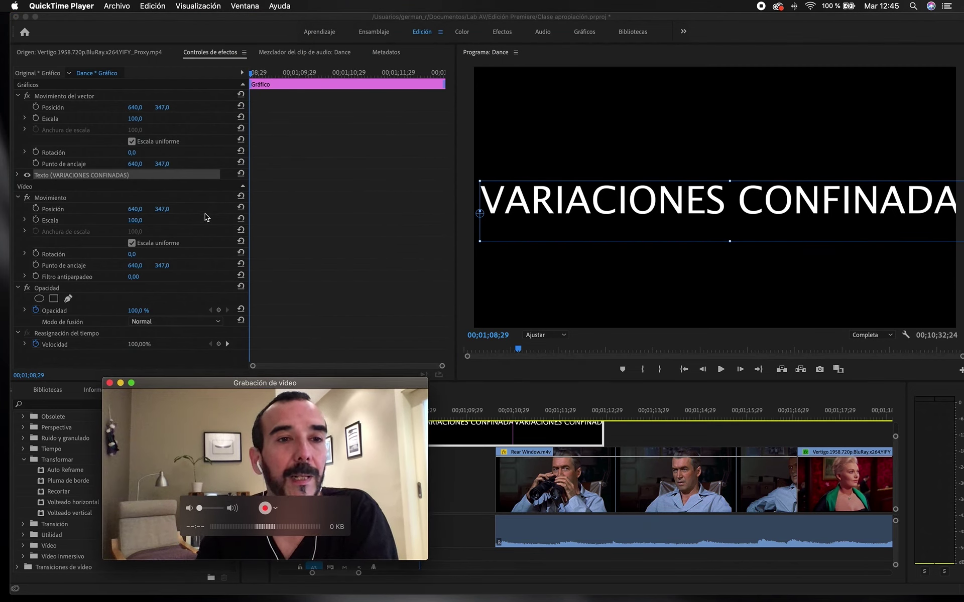
click(576, 387)
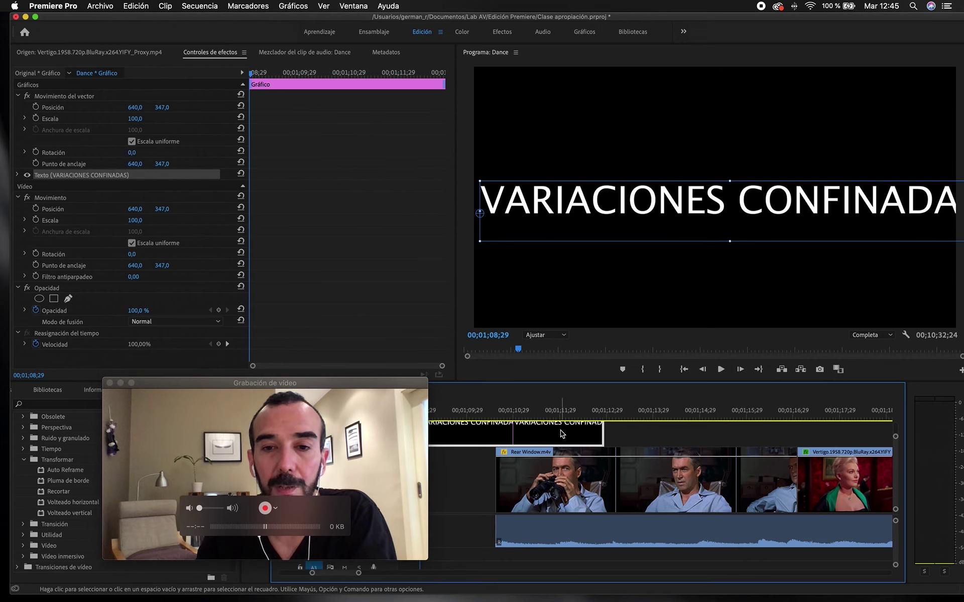
drag(575, 387, 560, 334)
drag(265, 383, 241, 383)
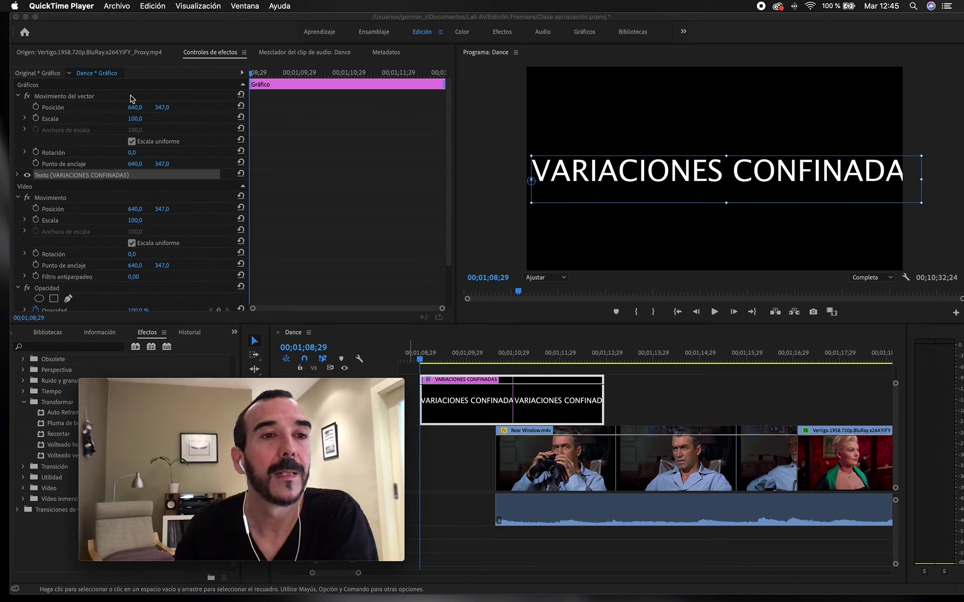
Step: Set the VARIACIONES CONFINADAS title's font to Helvetica Light and its size to 74
click(18, 177)
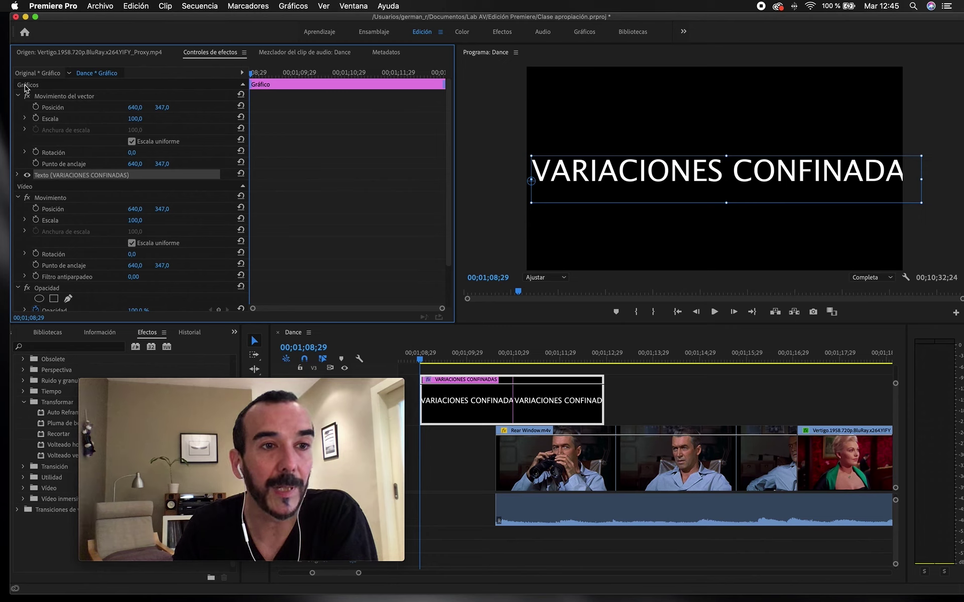
click(18, 175)
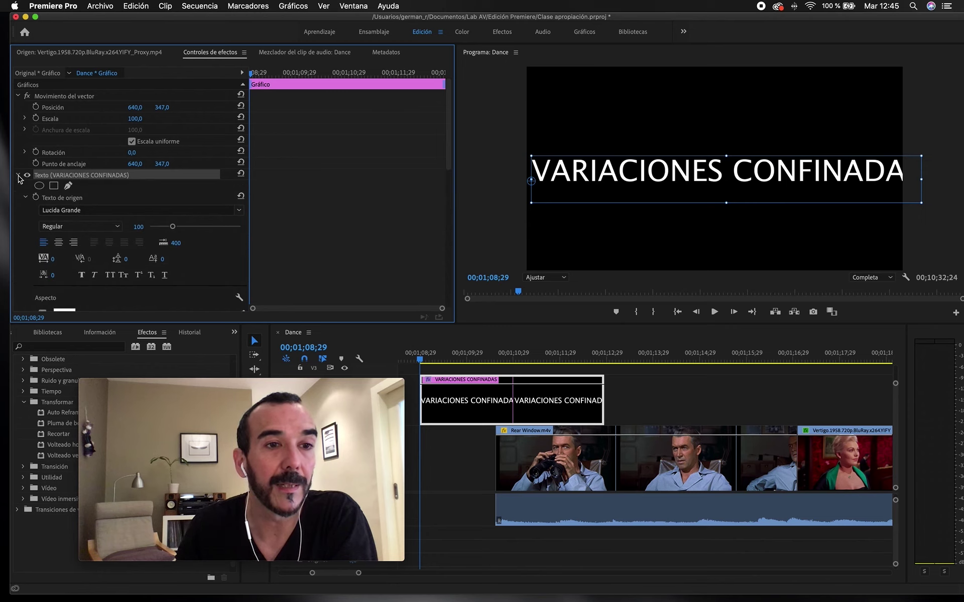
click(238, 214)
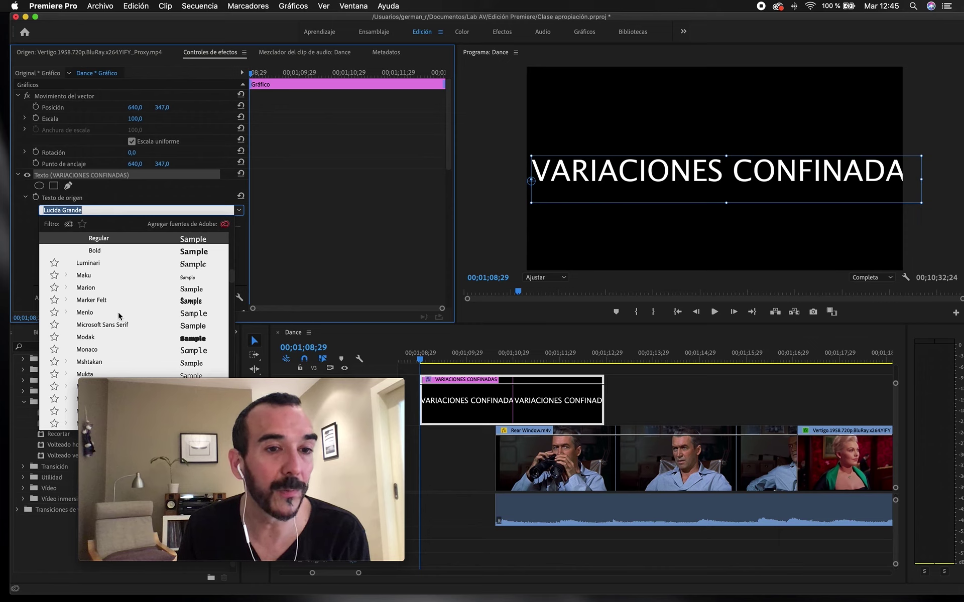
scroll(120, 315, down, 3)
scroll(120, 316, up, 5)
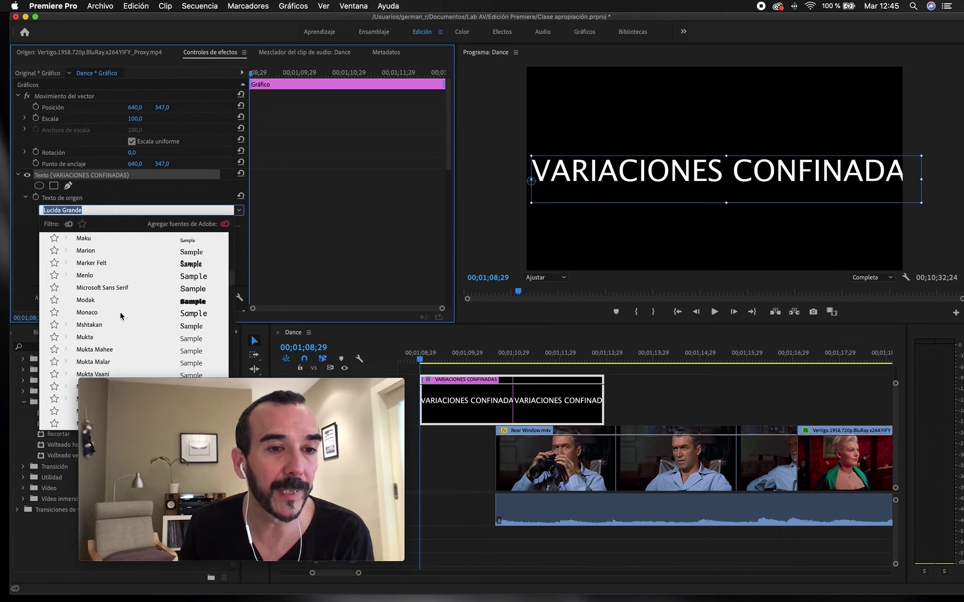
scroll(120, 315, up, 1)
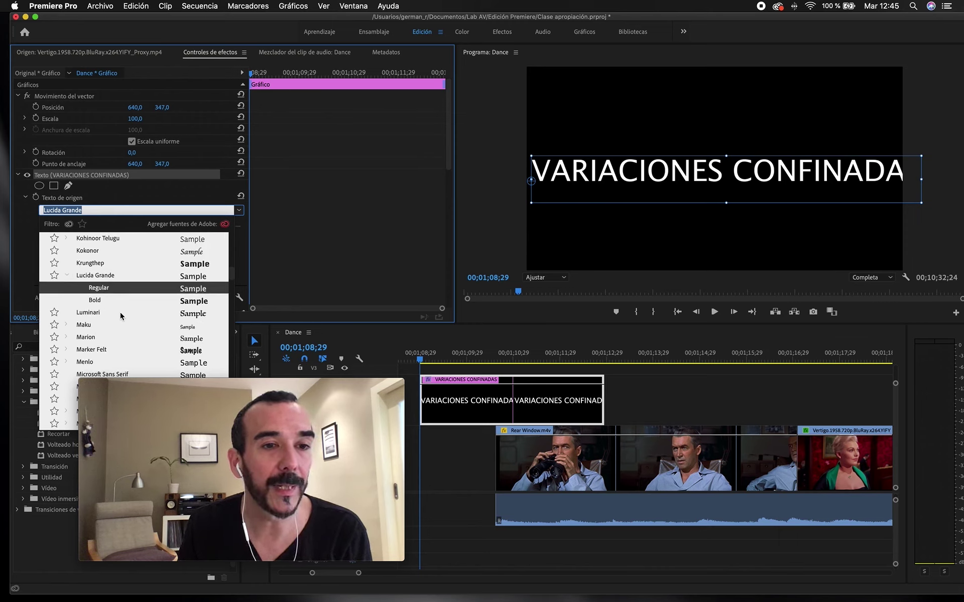
scroll(120, 315, up, 8)
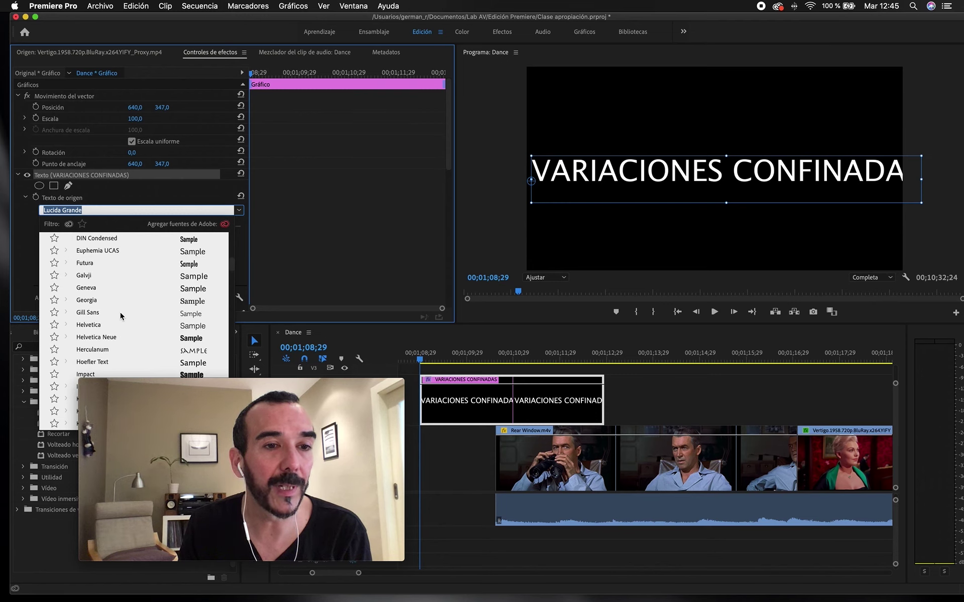
click(90, 287)
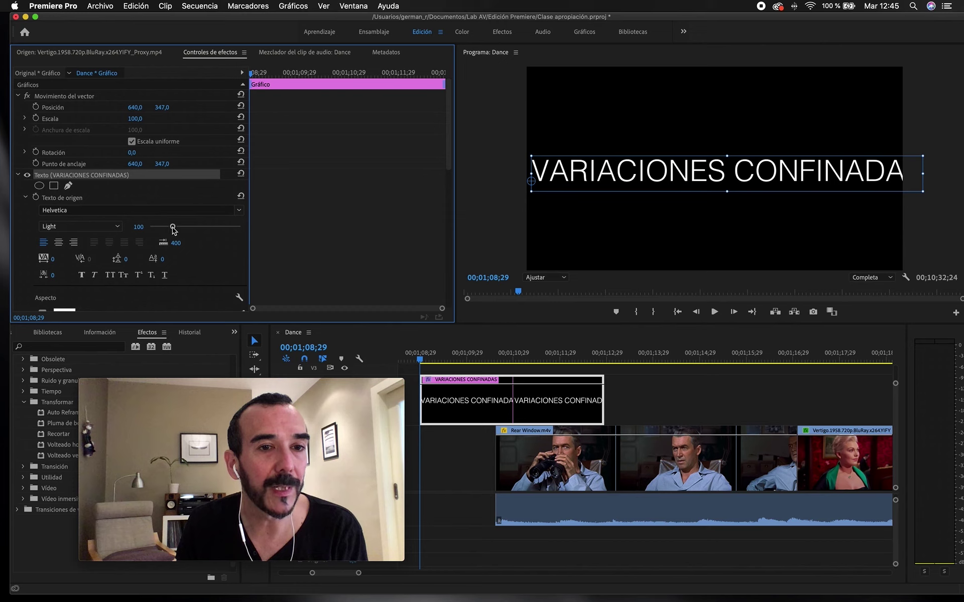
drag(173, 228, 166, 227)
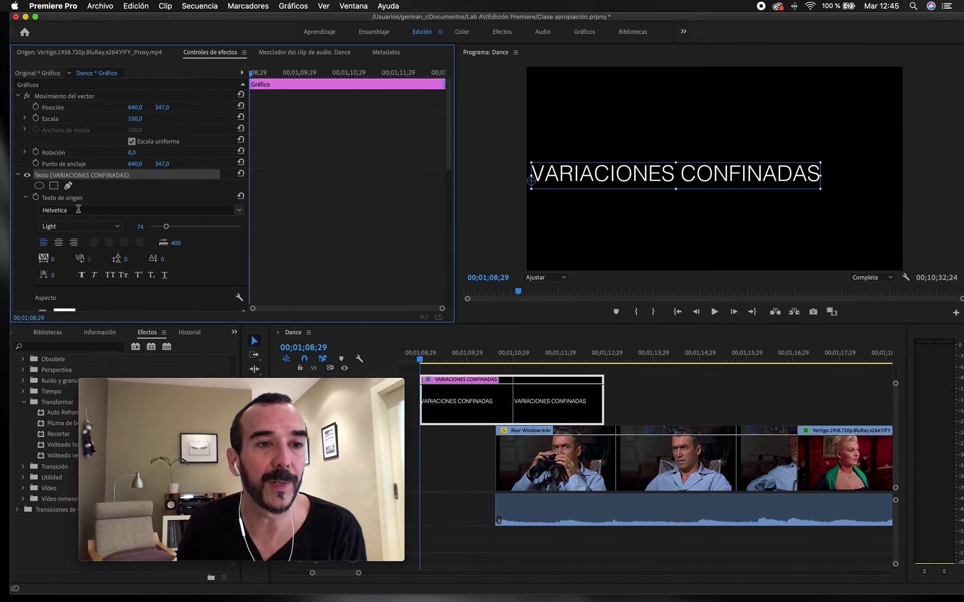
Step: Set the VARIACIONES CONFINADAS title's font style to Bold and its size to 81
click(76, 226)
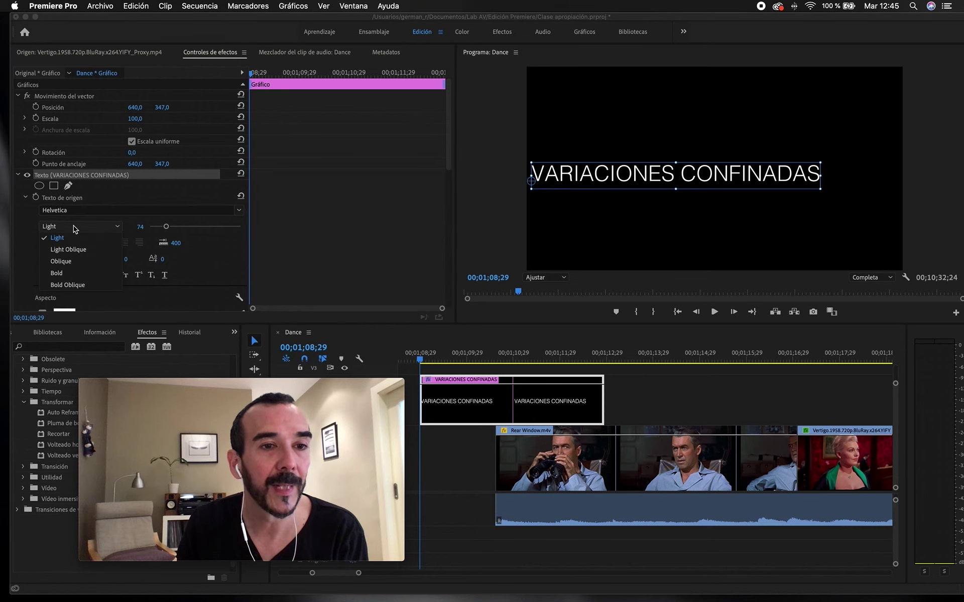
click(57, 273)
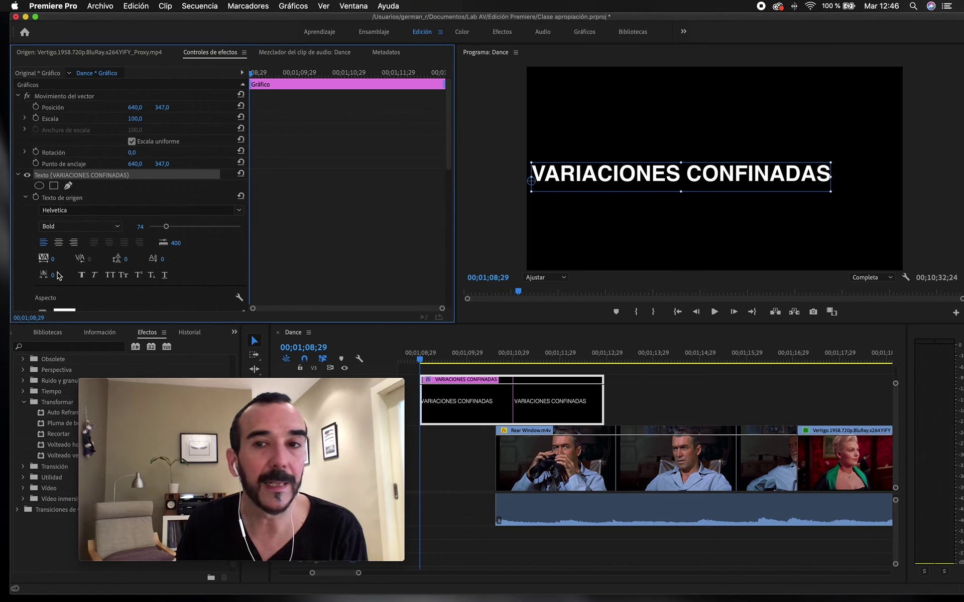
click(170, 229)
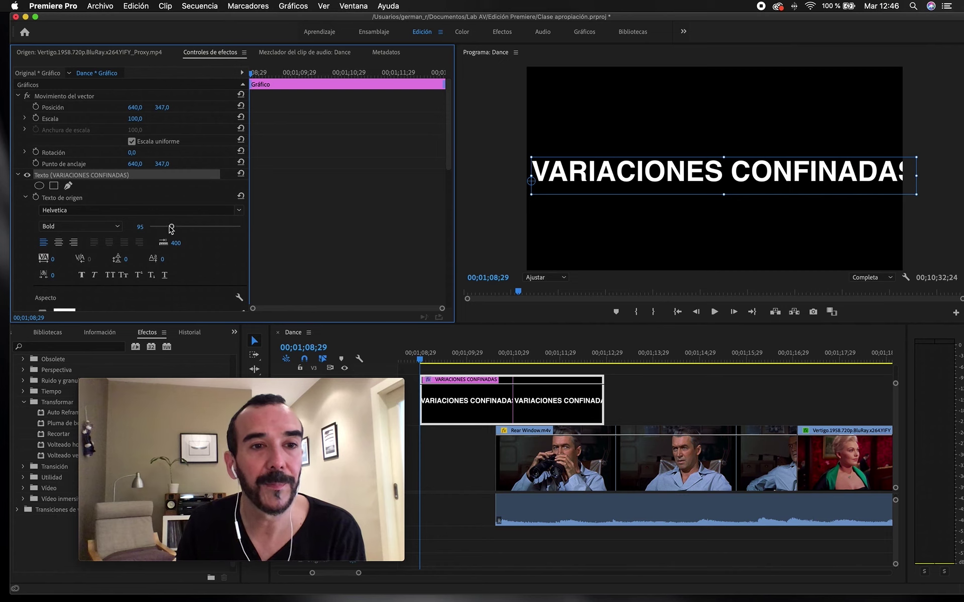
drag(172, 227, 168, 229)
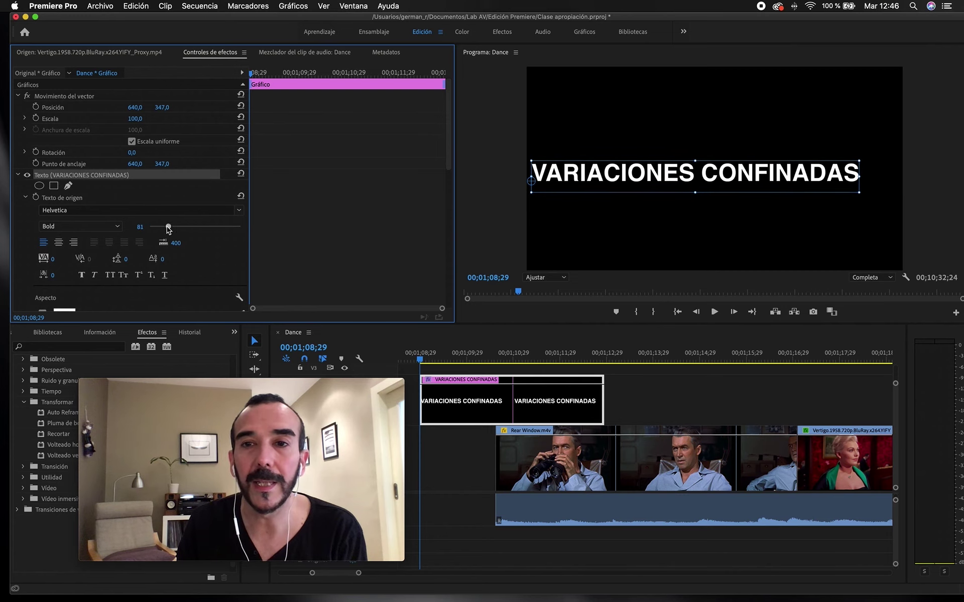
Step: Shift the title sideways until it is roughly centred in the frame, and advance the playhead to 00;01;09;01
drag(634, 174, 656, 176)
key(Right)
key(Right)
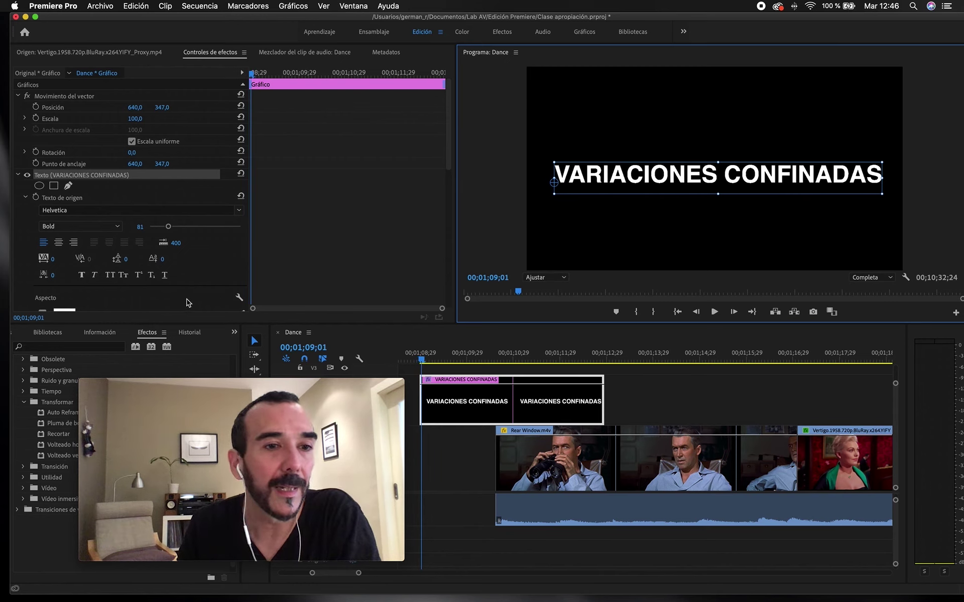
Step: Try centre and right alignment on the title text, and return it to left alignment
click(59, 242)
click(74, 242)
click(59, 244)
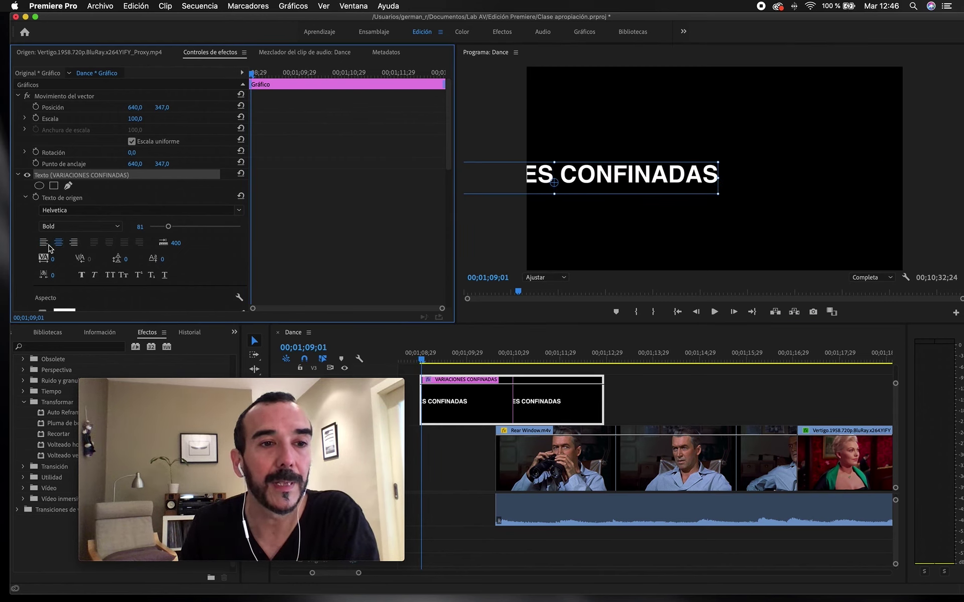
click(43, 244)
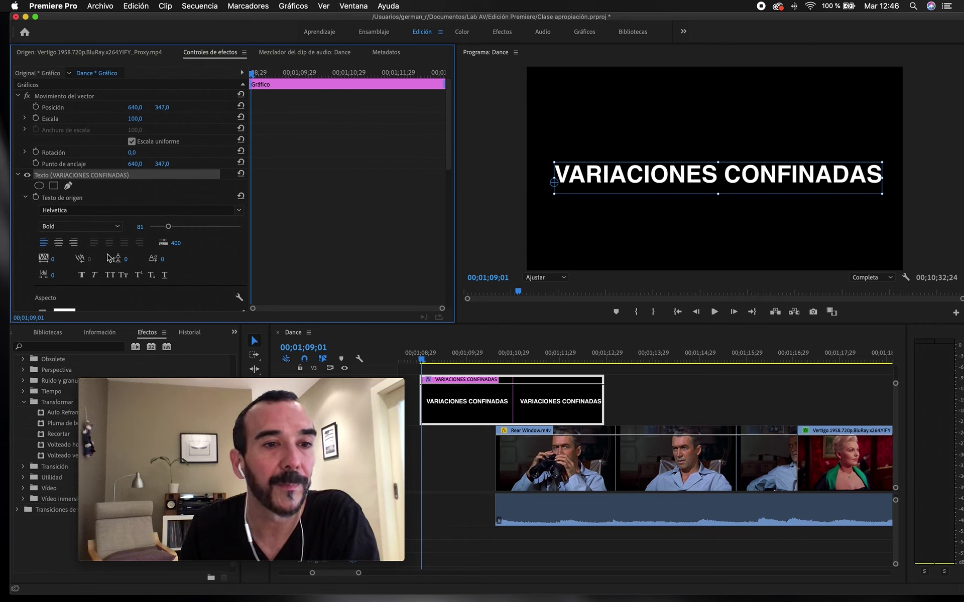
Step: Change the title's fill colour to dark red and enable a white stroke with a width of 8
scroll(199, 260, down, 3)
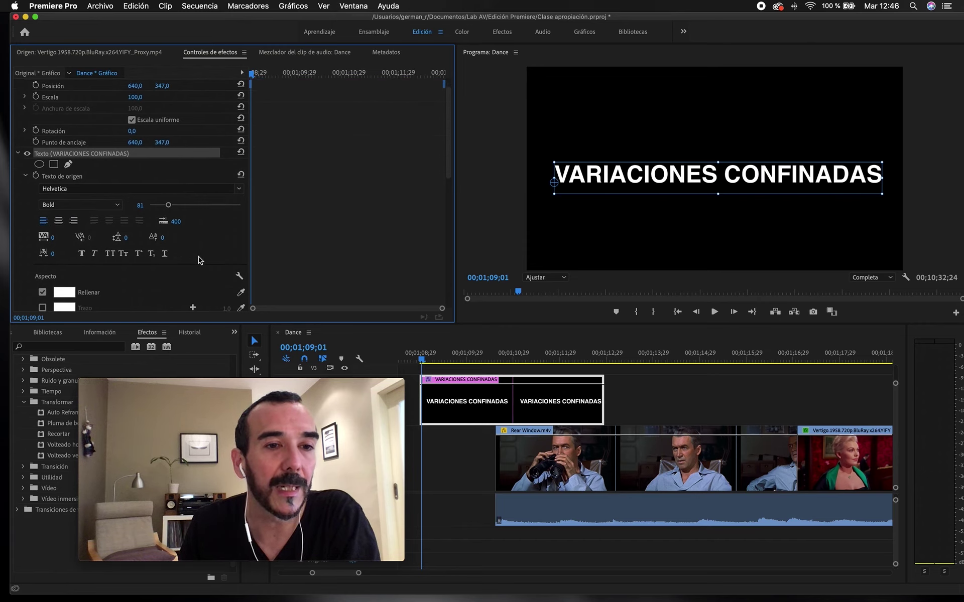
scroll(200, 260, down, 8)
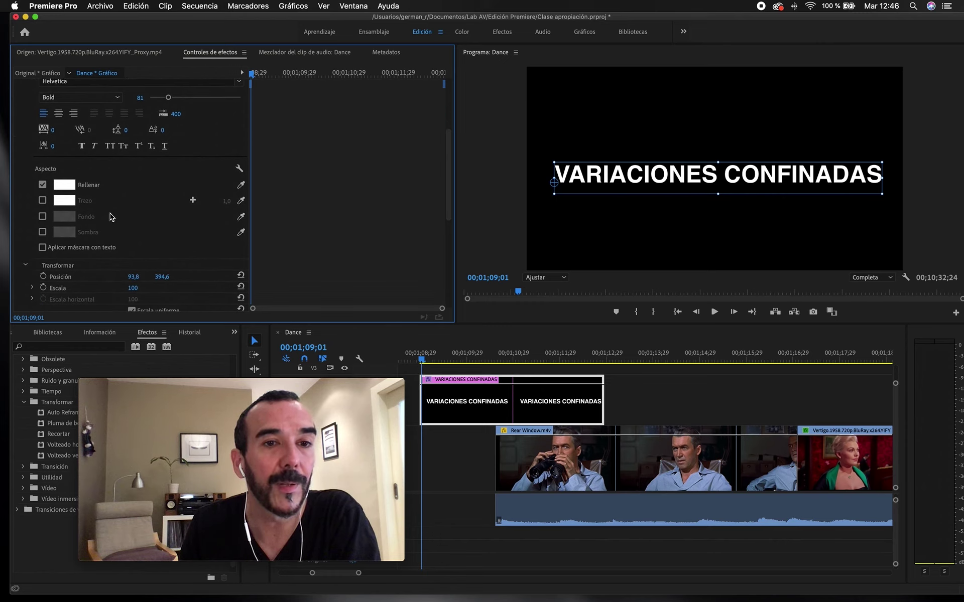
click(64, 186)
drag(469, 307, 469, 332)
click(573, 239)
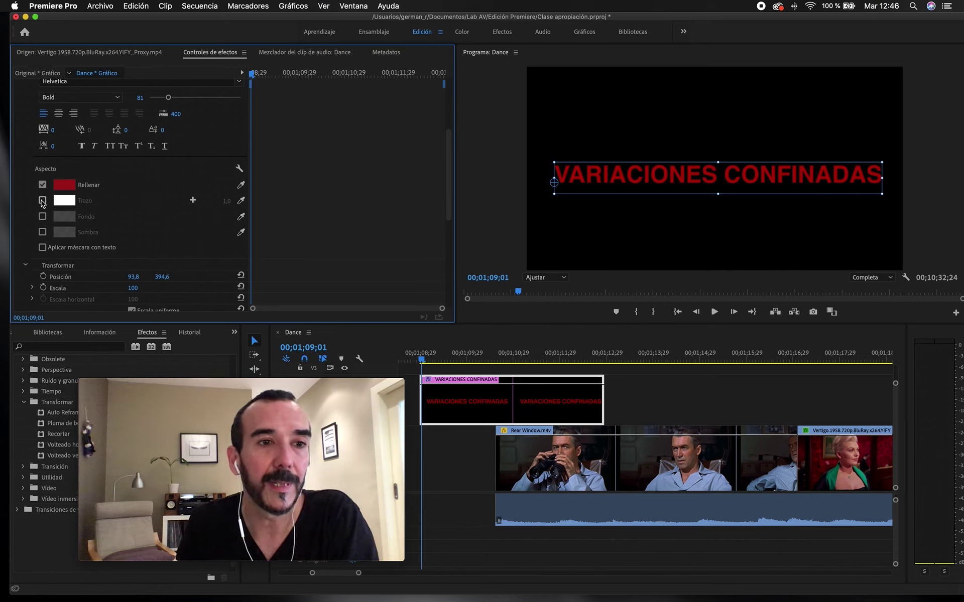
click(42, 201)
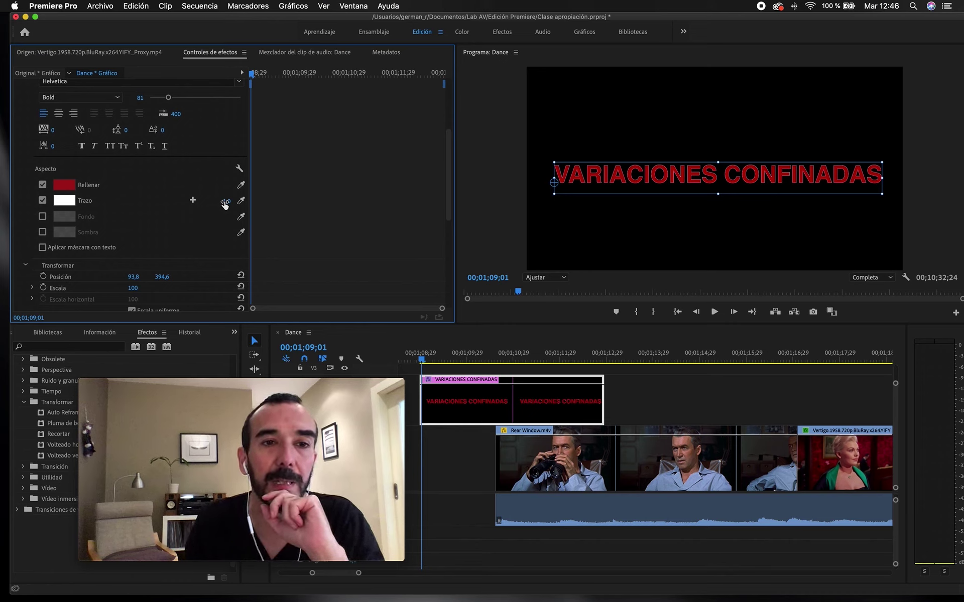
drag(225, 205, 226, 205)
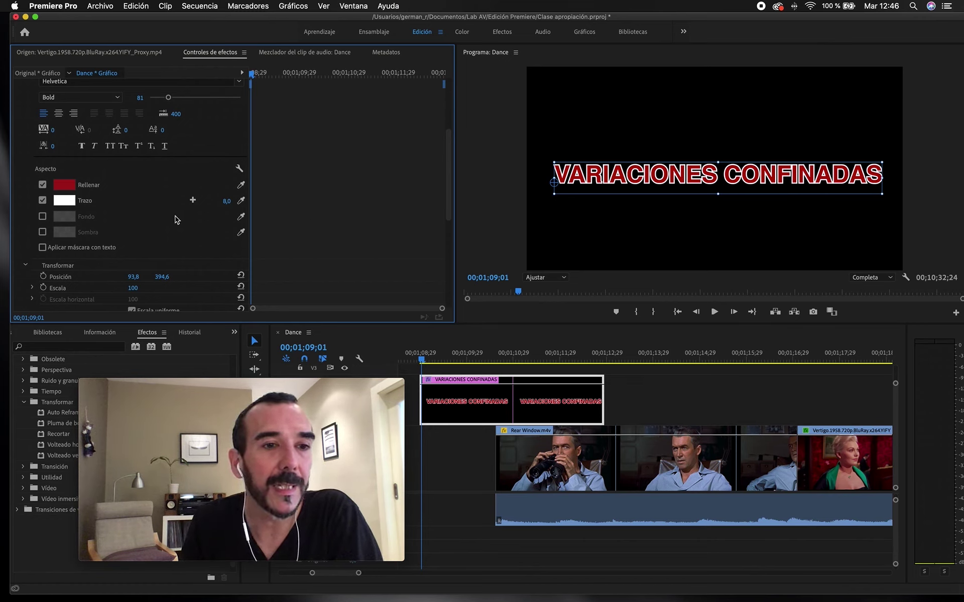
Step: Set the title's scale to 99 and reposition it at about 102,9 by 397,6
mouse_move(136, 277)
mouse_down()
mouse_move(170, 276)
mouse_move(131, 293)
mouse_up()
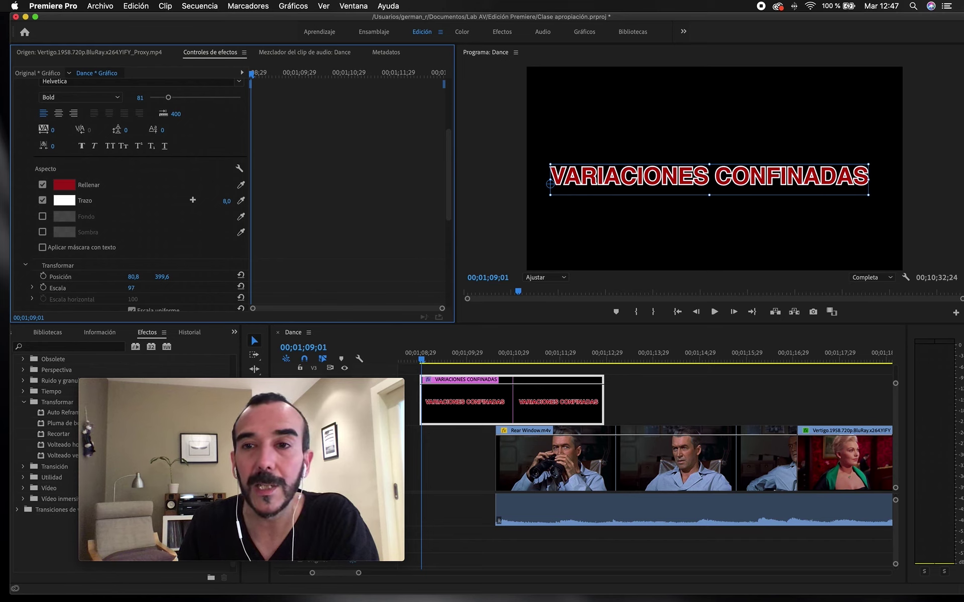
mouse_move(131, 288)
mouse_down()
mouse_move(181, 288)
mouse_move(123, 287)
mouse_move(132, 288)
mouse_up()
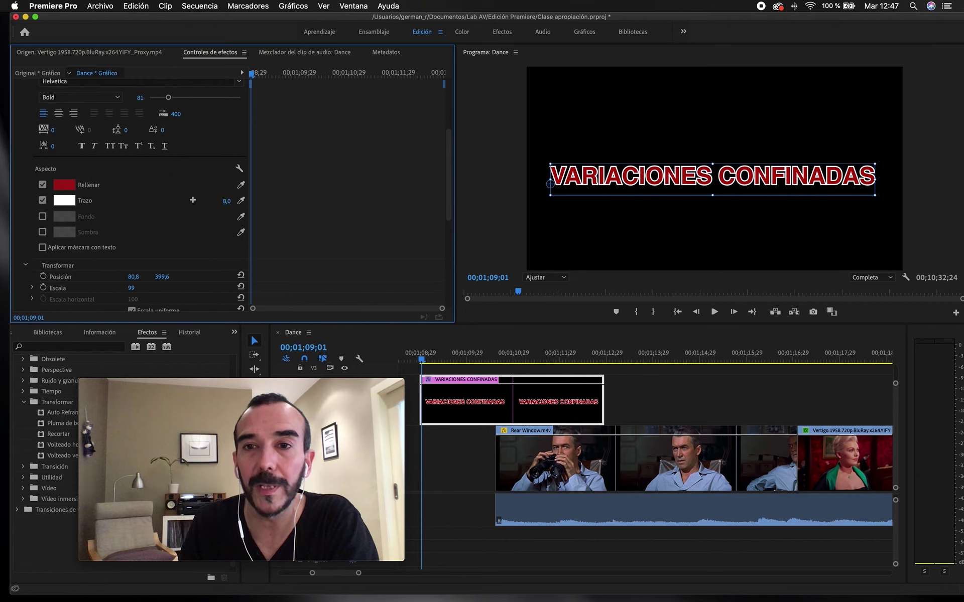
drag(675, 187, 681, 186)
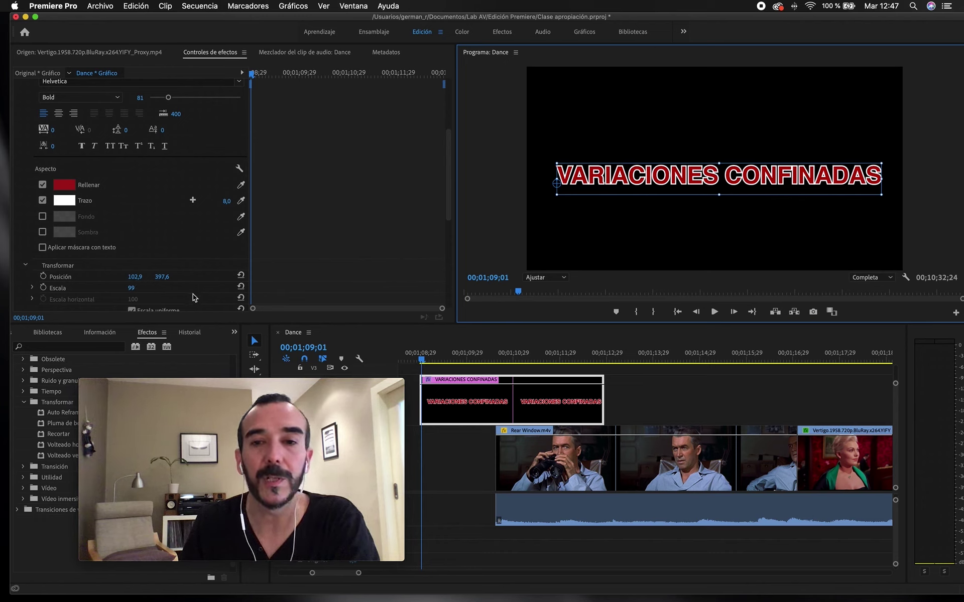
Step: Preview the title over the black gap and the Rear Window footage, and shift the title clip so it lies over Rear Window
drag(473, 359, 455, 362)
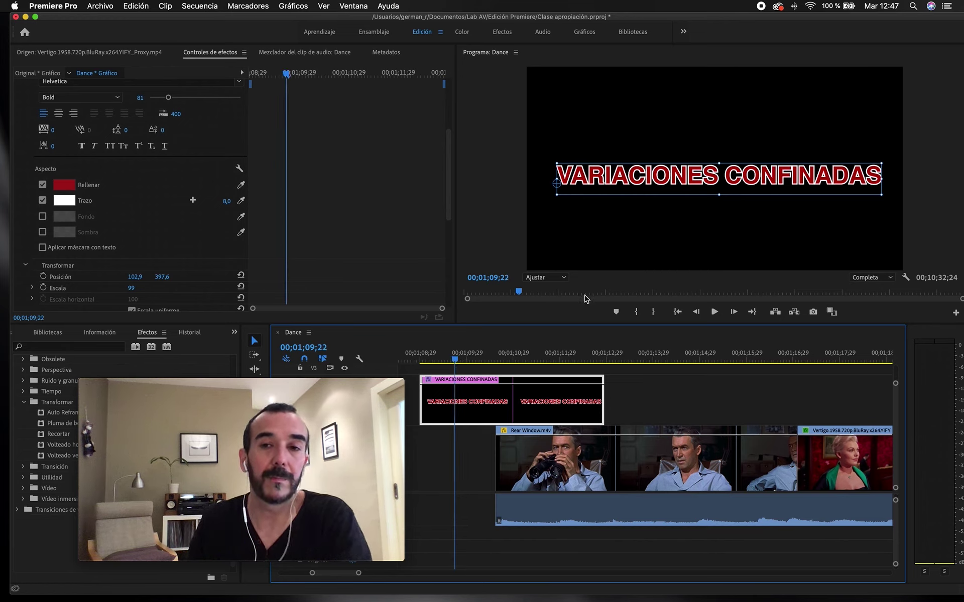
click(486, 474)
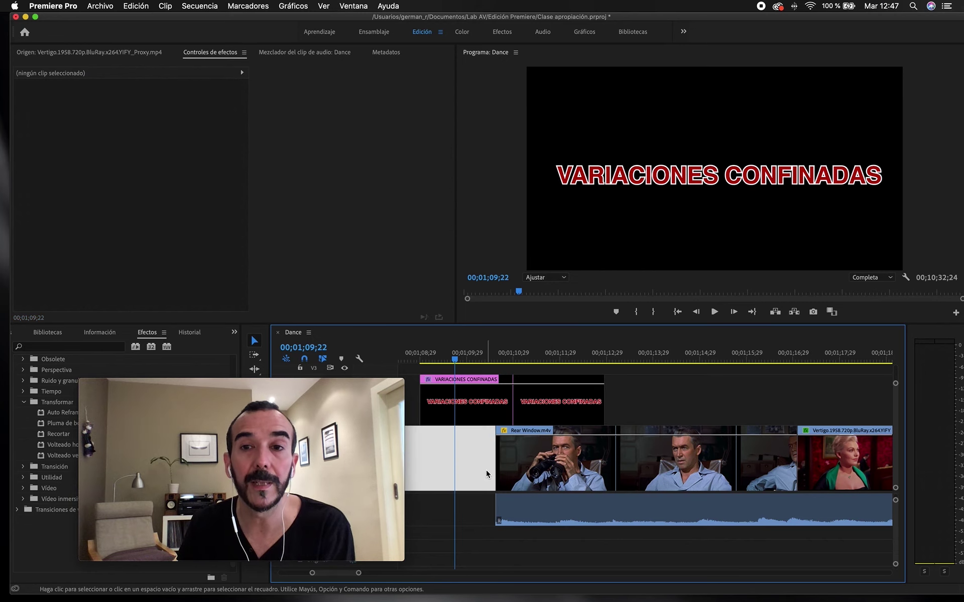
drag(456, 360, 476, 360)
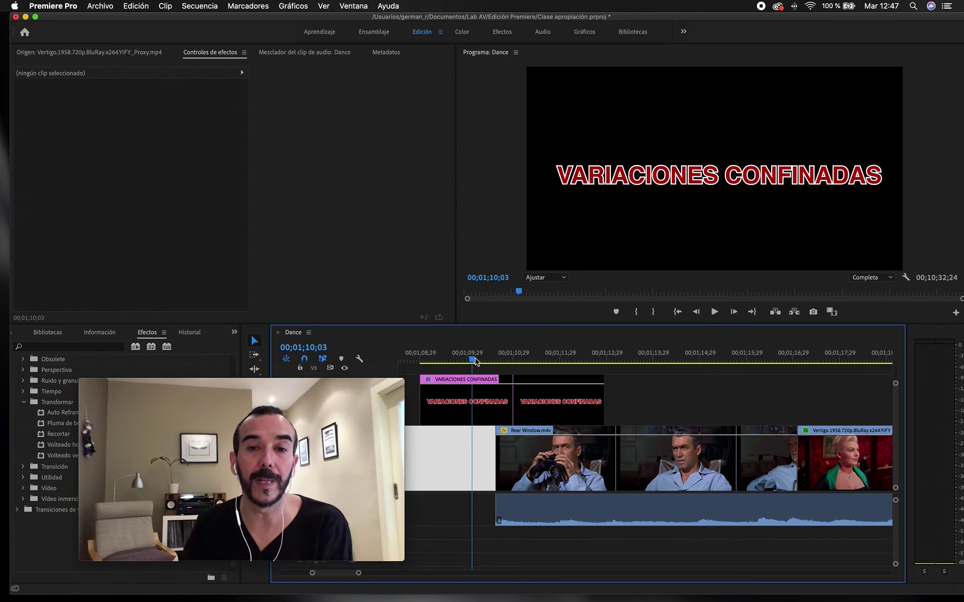
click(552, 360)
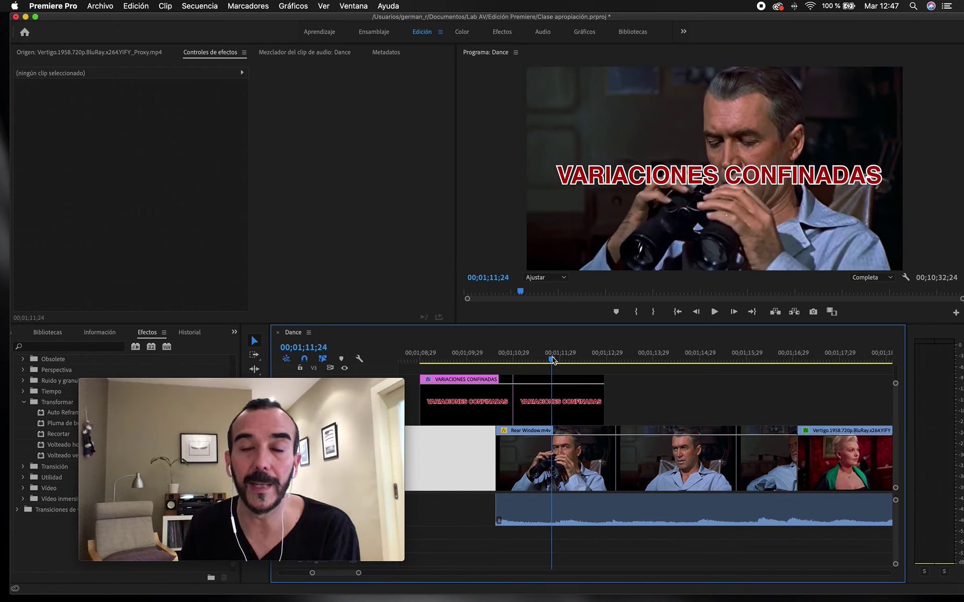
drag(570, 409, 652, 414)
drag(550, 359, 570, 362)
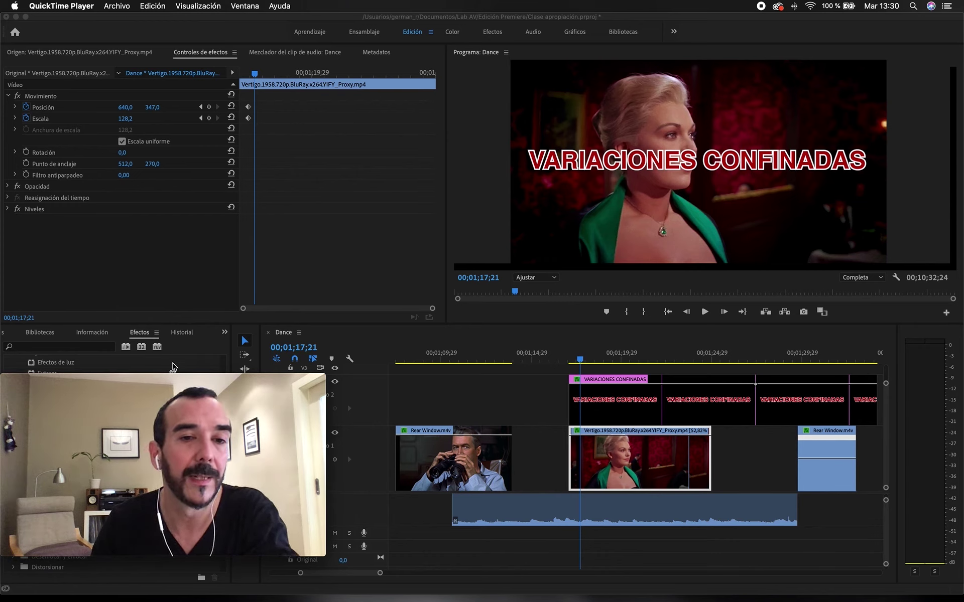
Step: Move the webcam window off the effects list and apply Incrustación por pista mate to the Vertigo clip under the title
drag(172, 371, 301, 203)
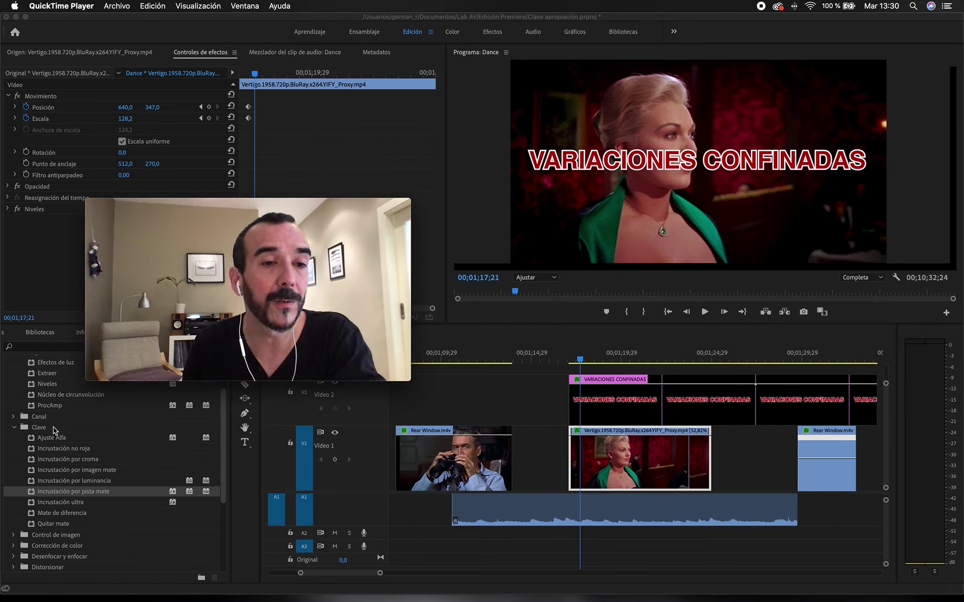
scroll(40, 457, up, 2)
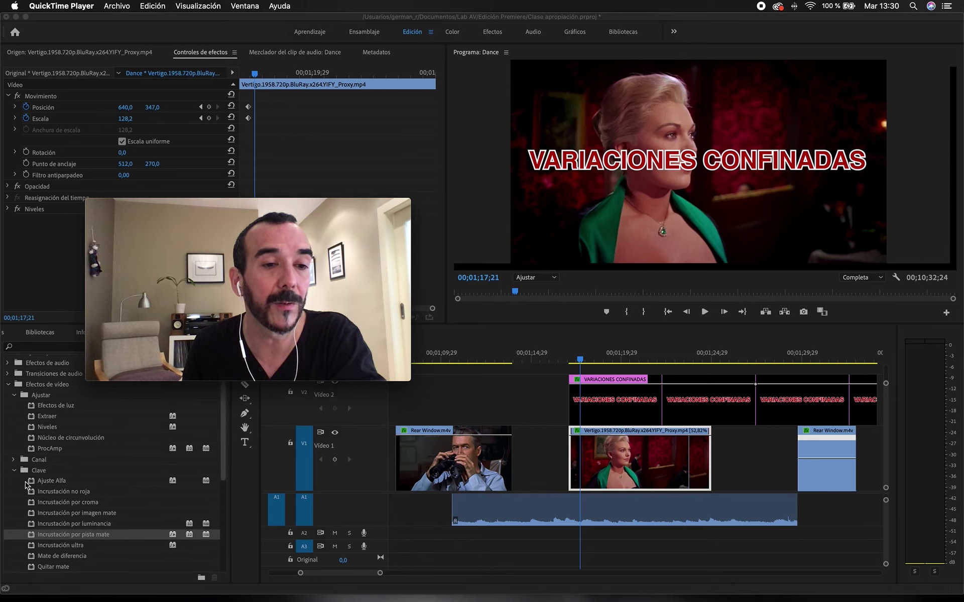
scroll(28, 484, down, 3)
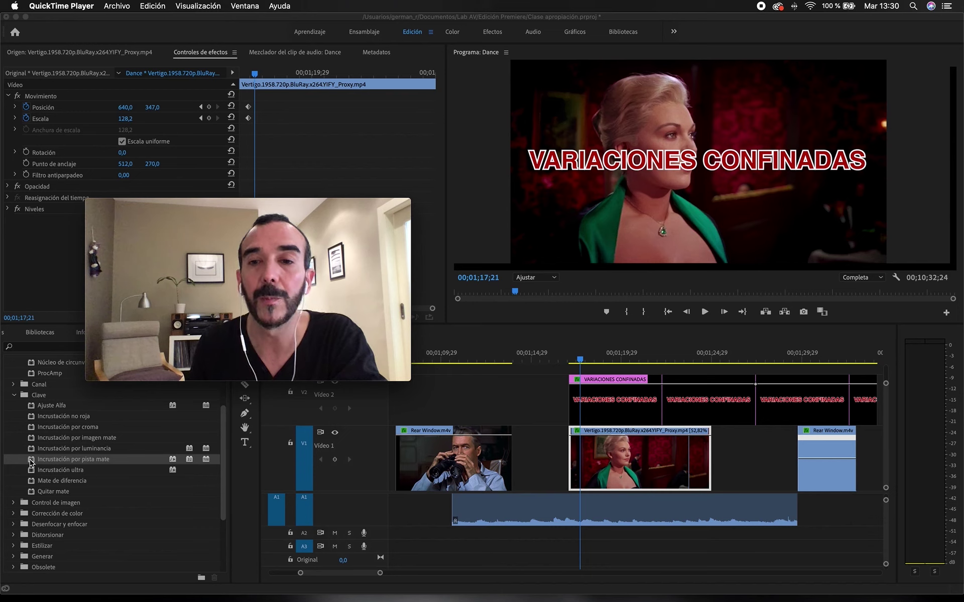
click(76, 460)
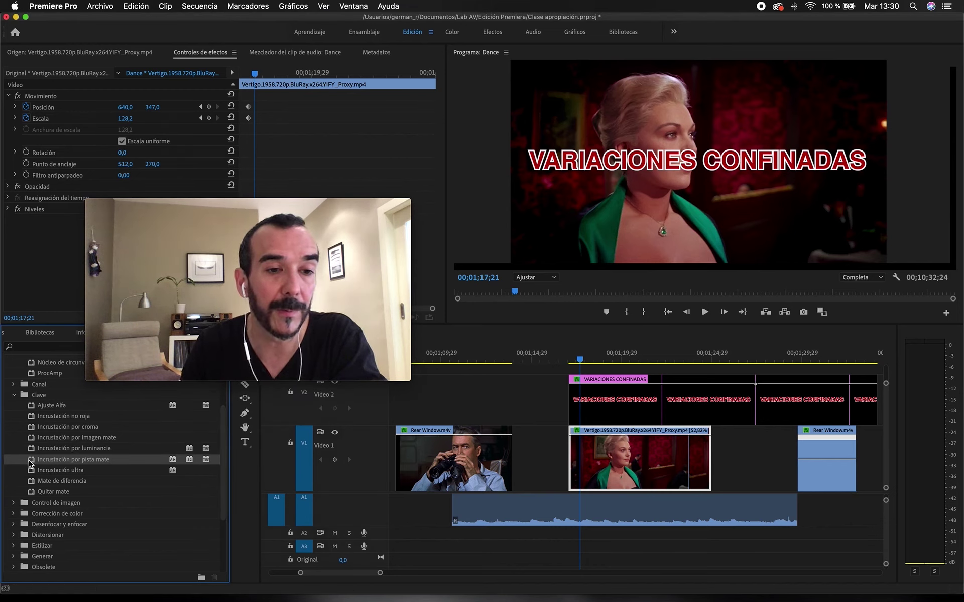
drag(29, 463, 617, 464)
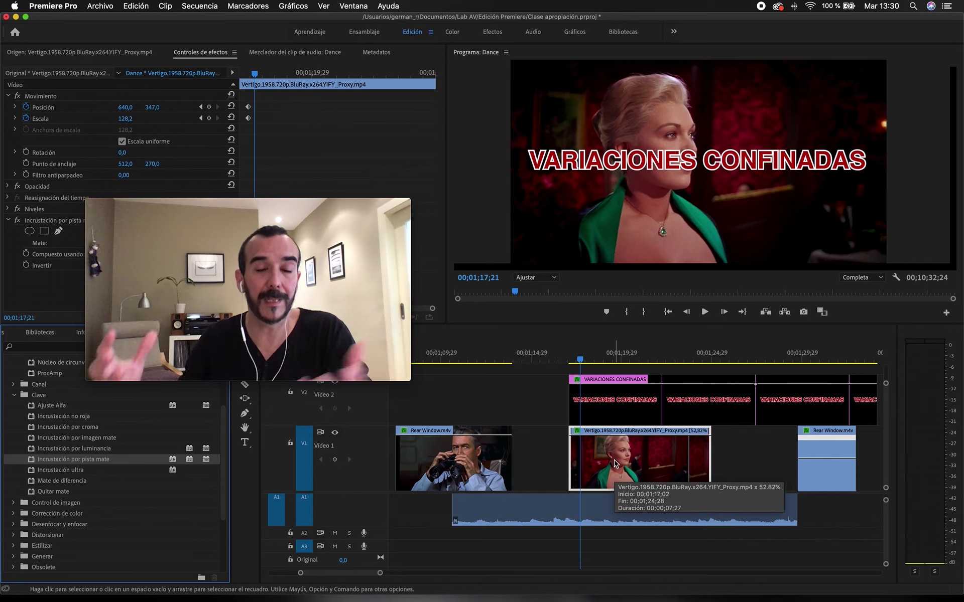
Step: Uncover the Vertigo clip's effect controls, select the Incrustación por pista mate effect and open its Mate options
drag(310, 207, 264, 356)
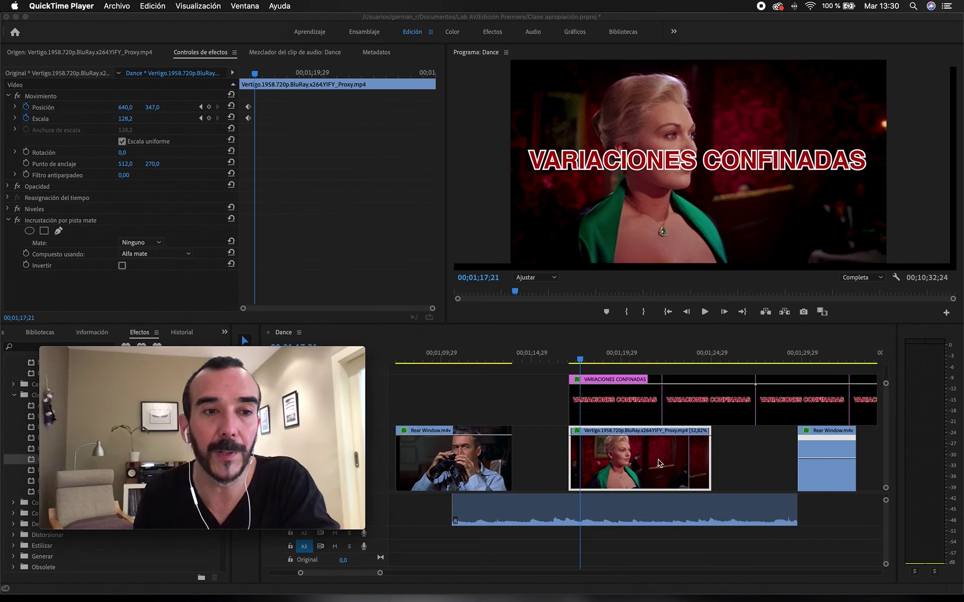
click(70, 222)
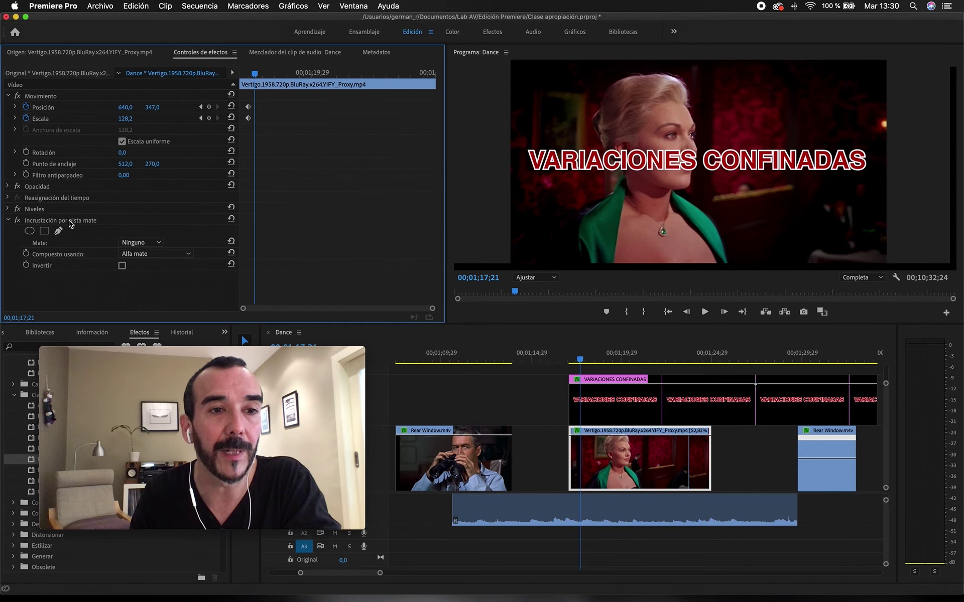
click(70, 222)
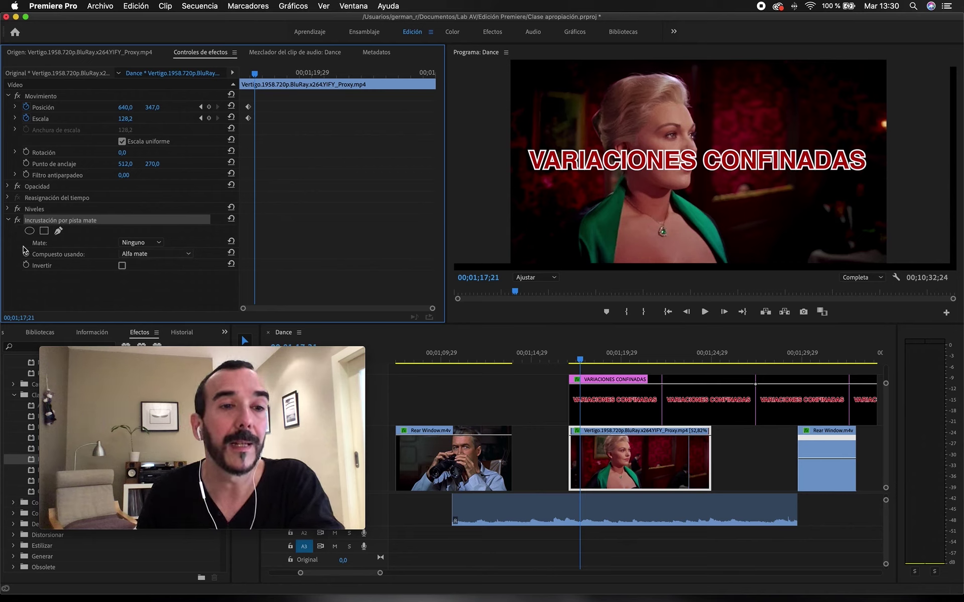
click(142, 244)
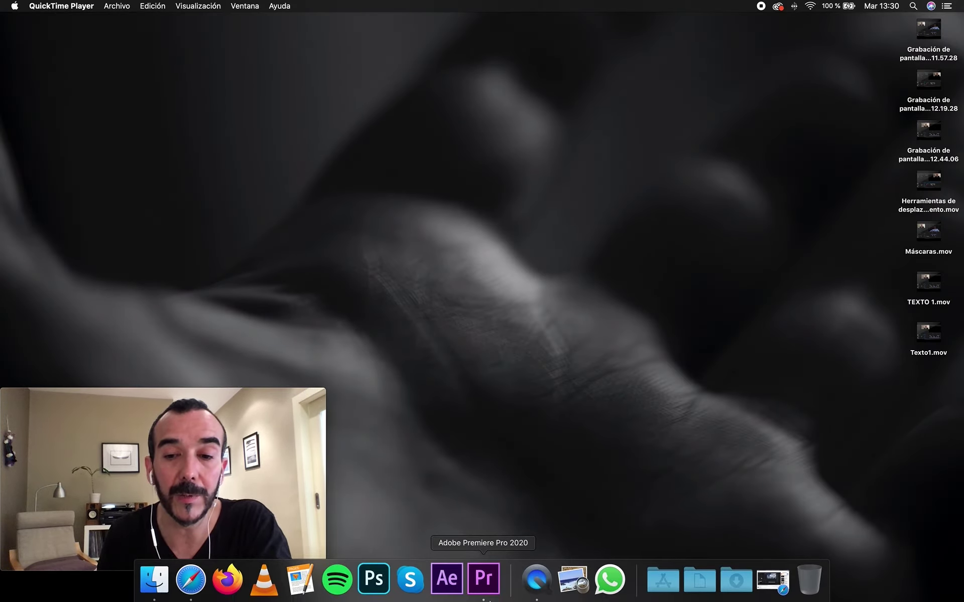
Step: Switch back to Premiere Pro, reopen the Clase apropiación.prproj project and move the webcam window off the timeline's lower track headers
click(494, 587)
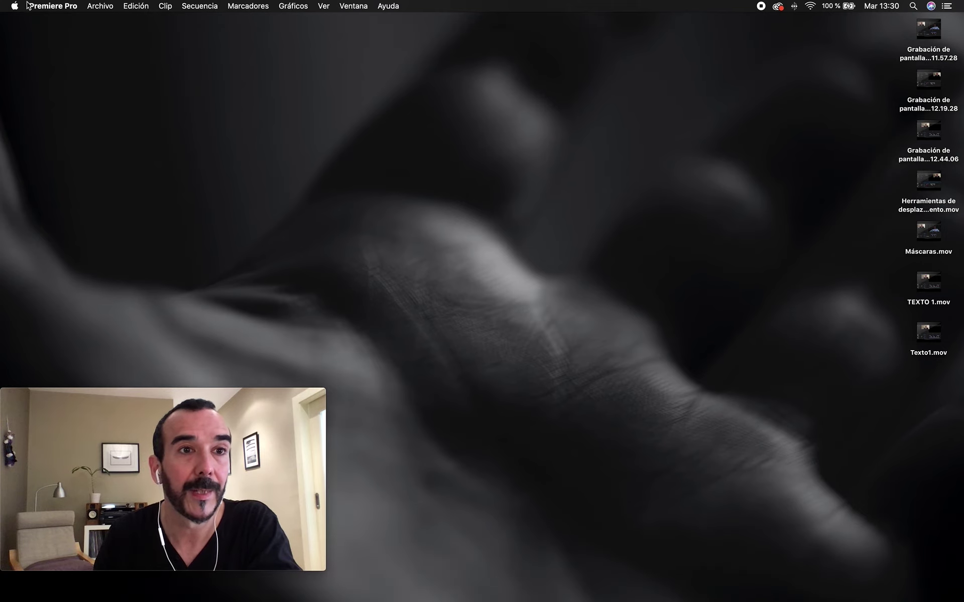
click(99, 7)
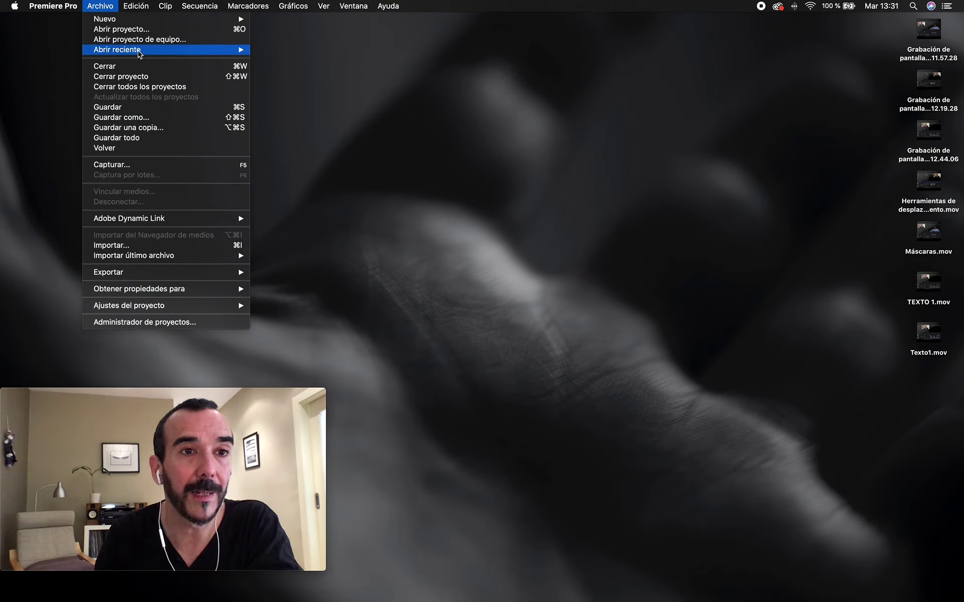
click(133, 30)
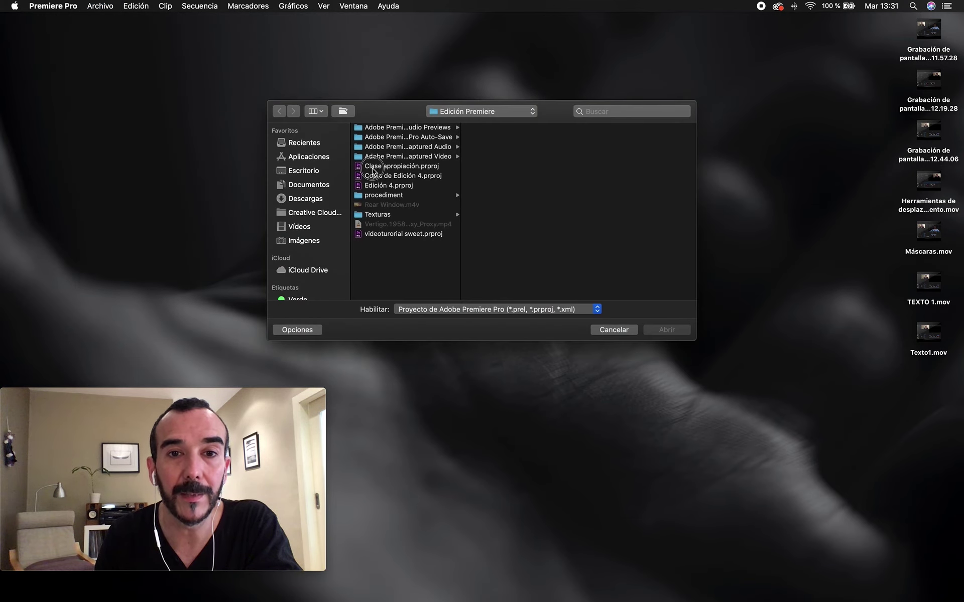
click(382, 166)
click(667, 330)
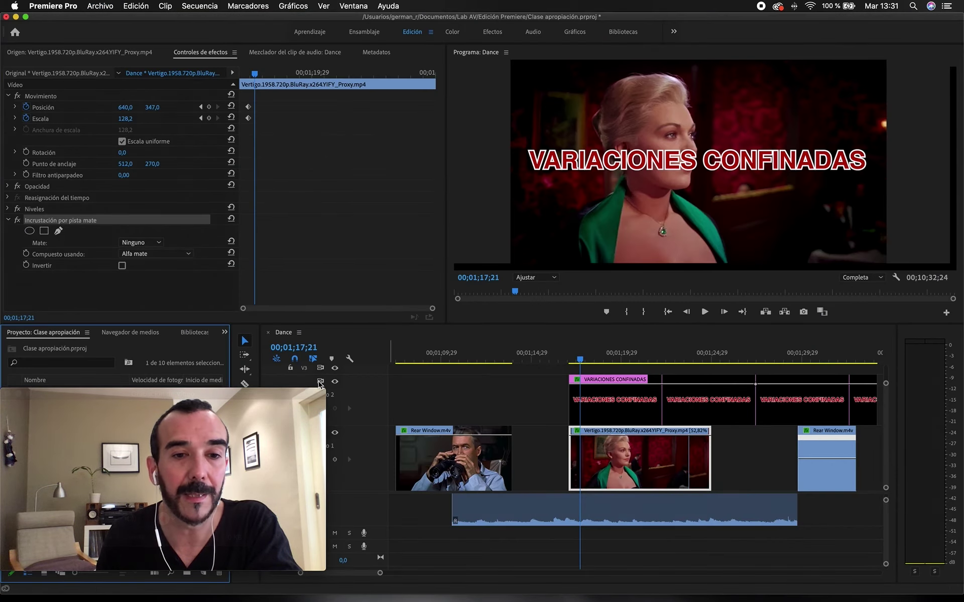
drag(300, 411, 353, 307)
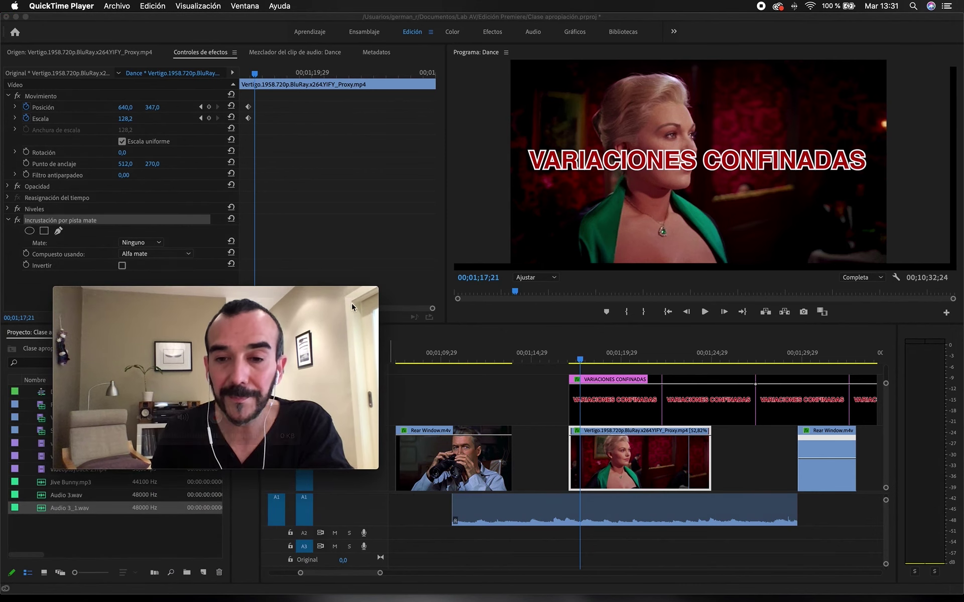
click(584, 357)
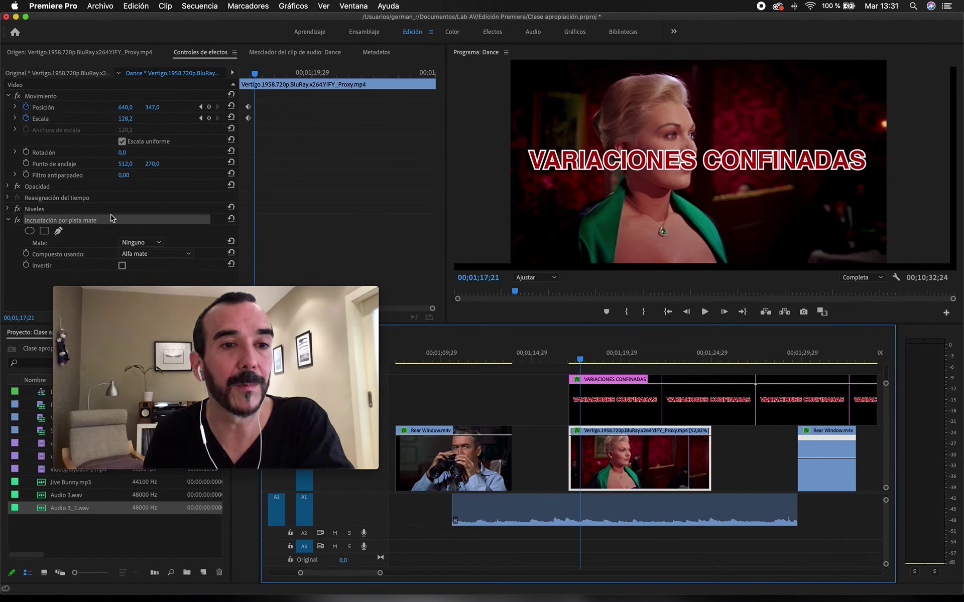
Step: Set the Vertigo clip's Incrustación por pista mate Mate option to Vídeo 2
click(79, 223)
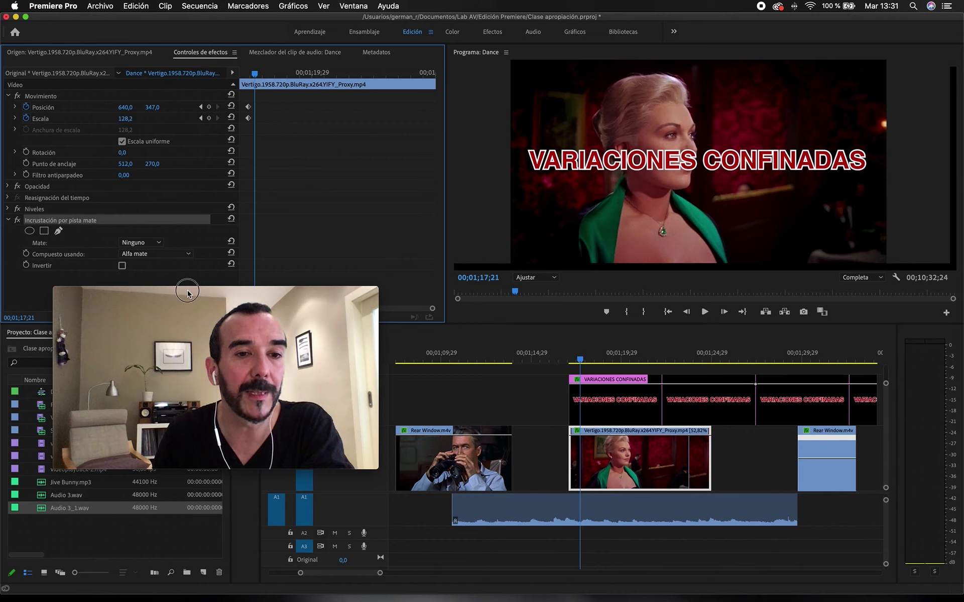
drag(187, 294, 184, 312)
click(161, 245)
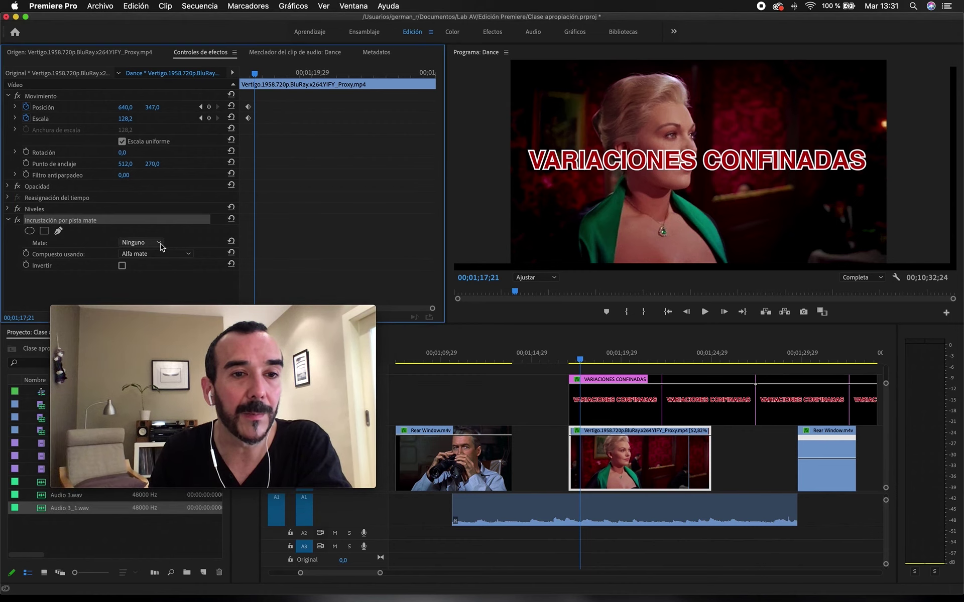
click(159, 246)
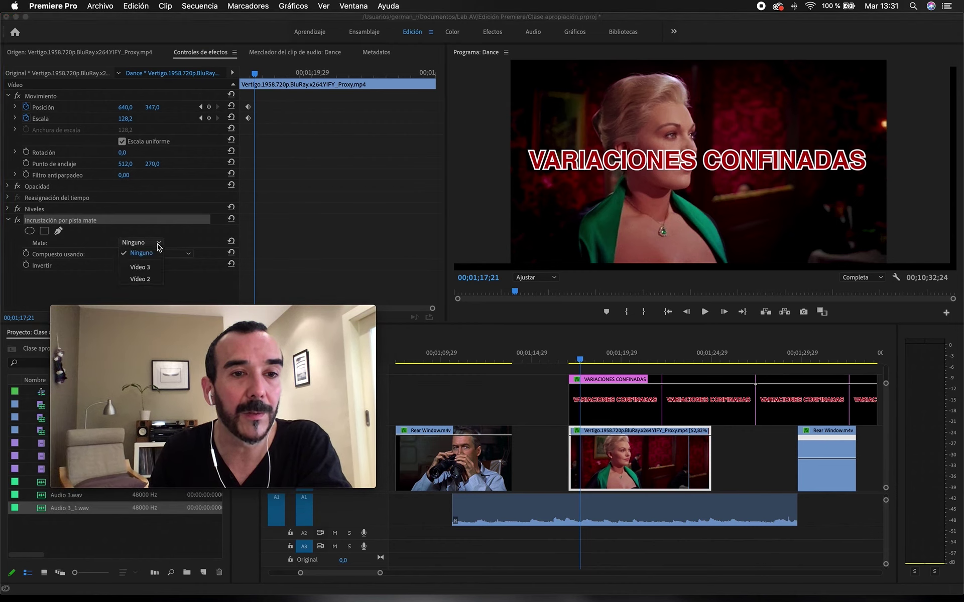
click(148, 278)
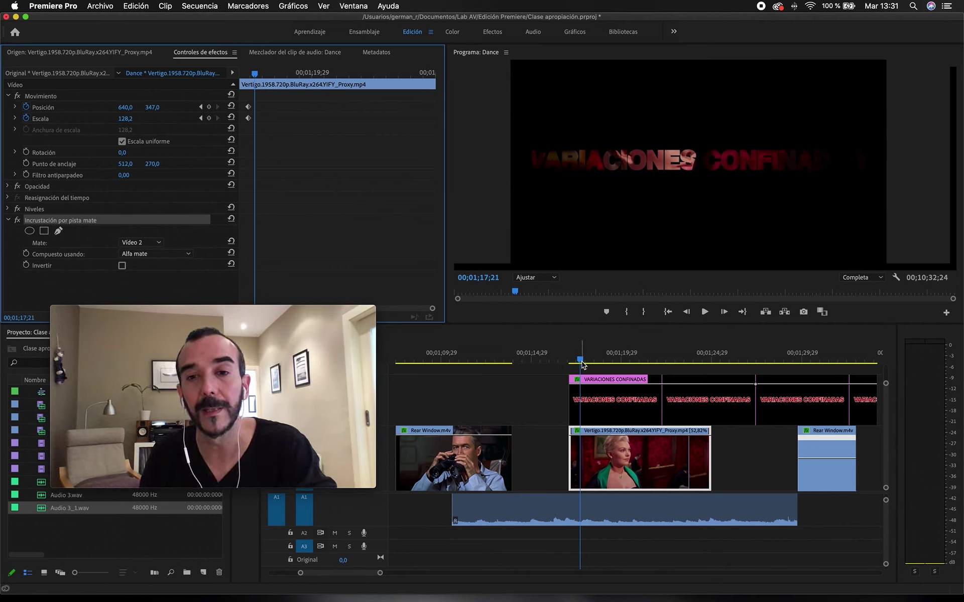
Step: Play the sequence from the start of the title to preview the Vertigo footage inside the lettering
drag(580, 360, 583, 360)
key(space)
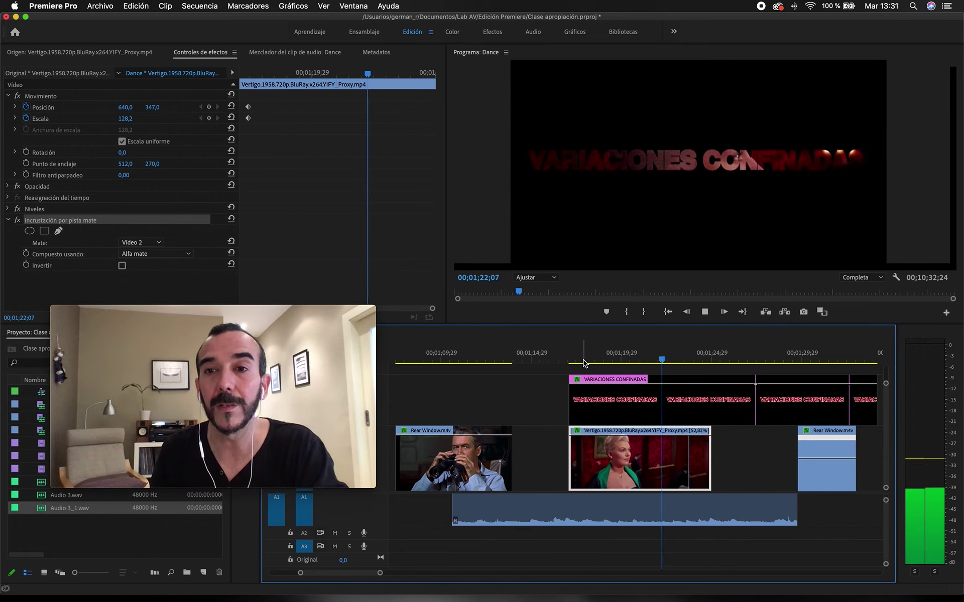
key(space)
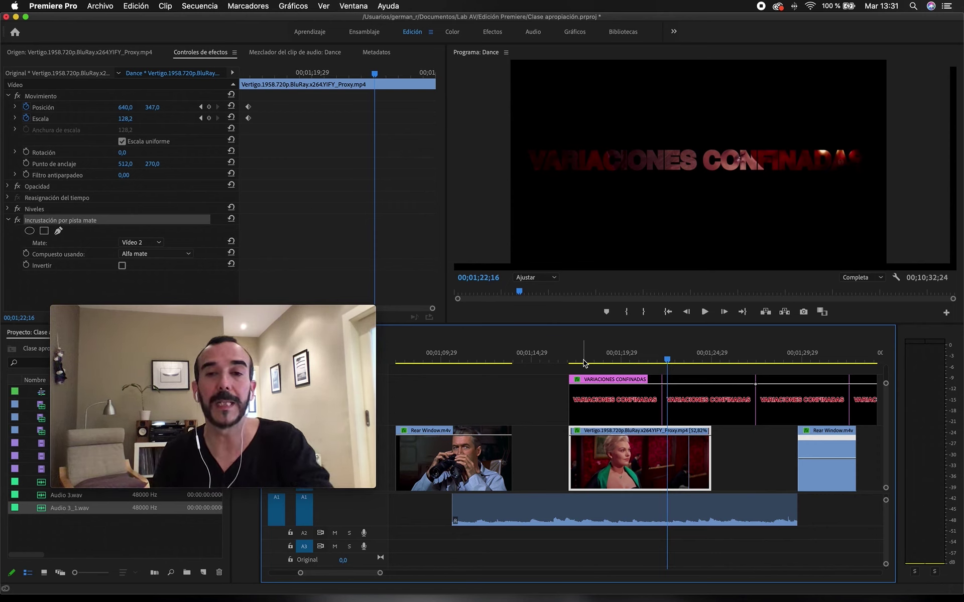
Step: Add Posición and Escala keyframes to the title clip at 00;01;18;17 and shift both close to the clip's end
click(651, 411)
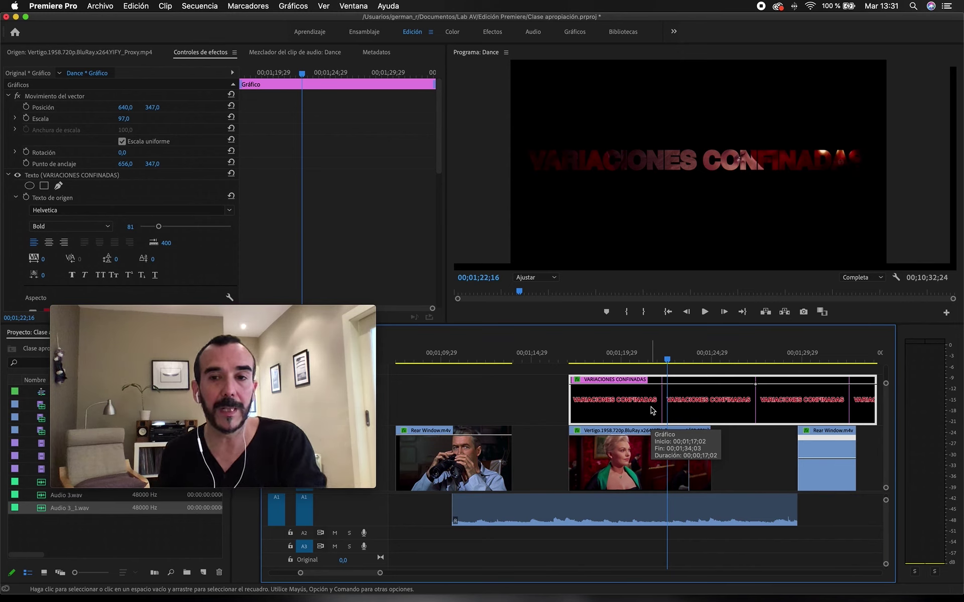
drag(663, 361, 595, 360)
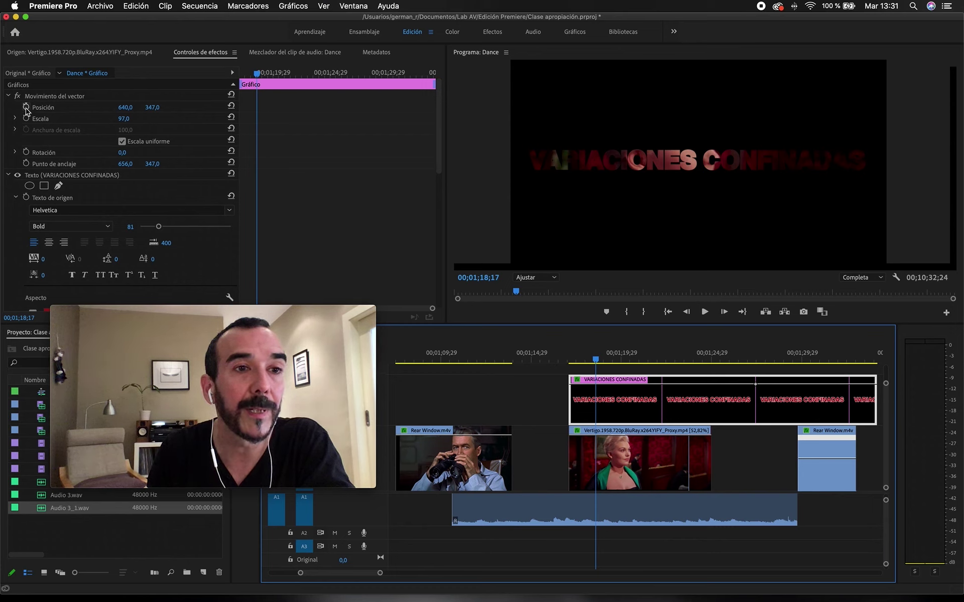
click(27, 107)
click(26, 118)
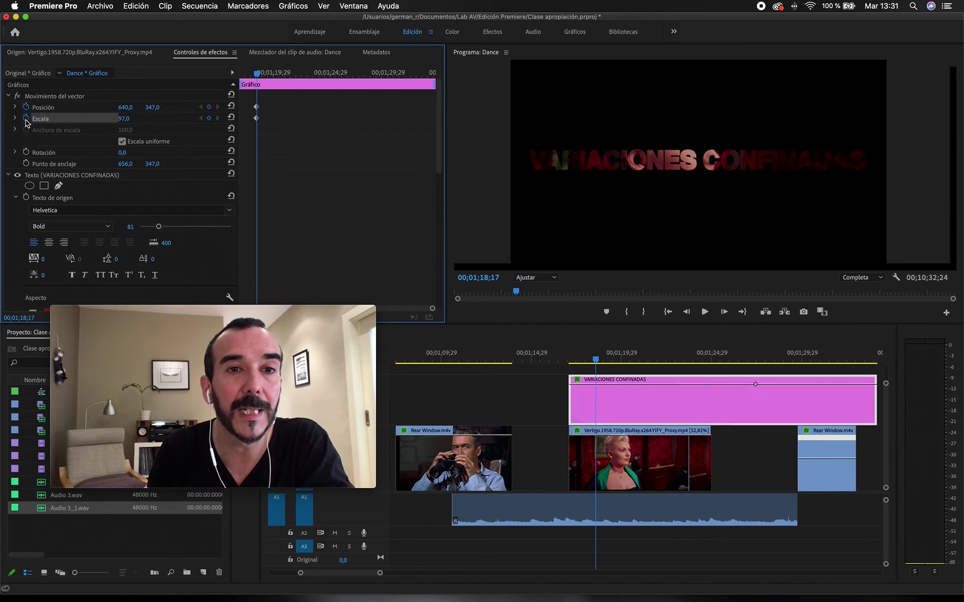
drag(277, 107, 426, 131)
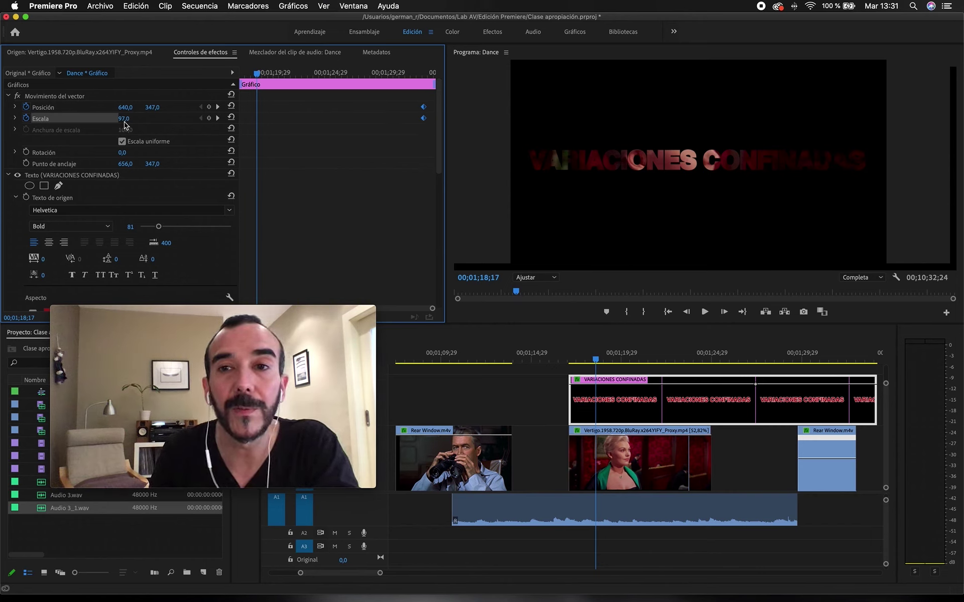
Step: Keyframe the title at 00;01;18;17 with Escala 10000 and horizontal Posición 1097 so the Vertigo image fills the frame
click(658, 399)
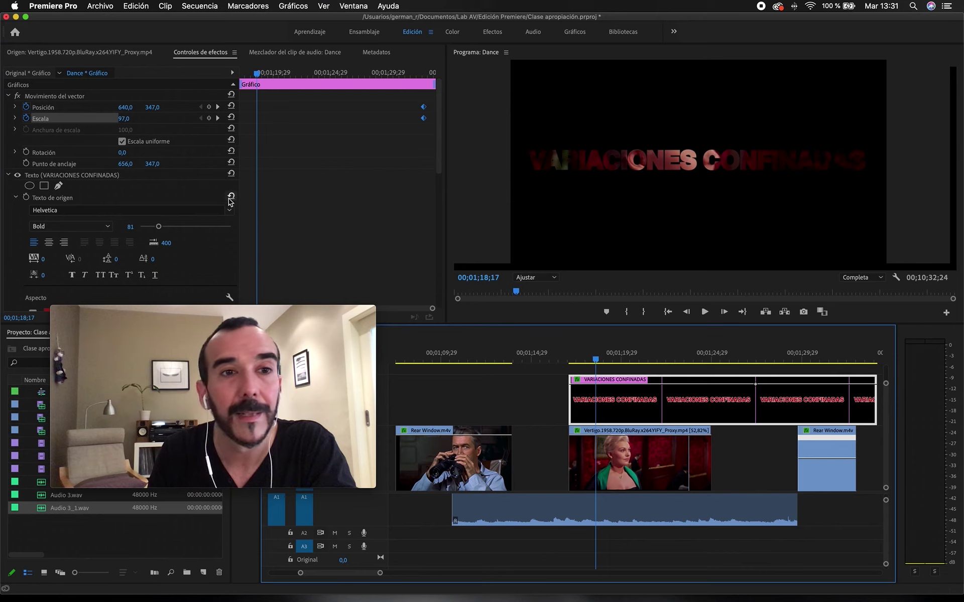
click(127, 119)
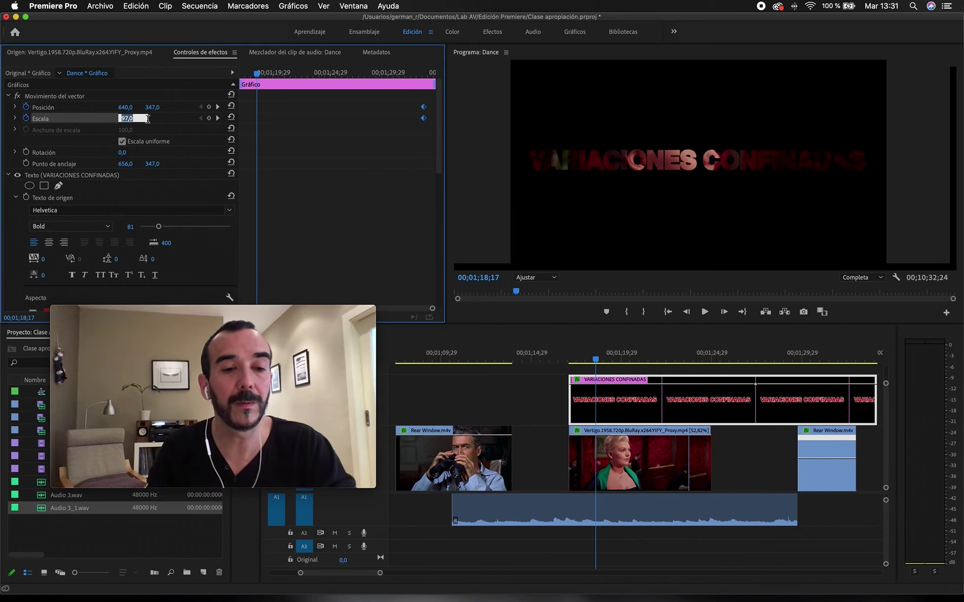
text(10000)
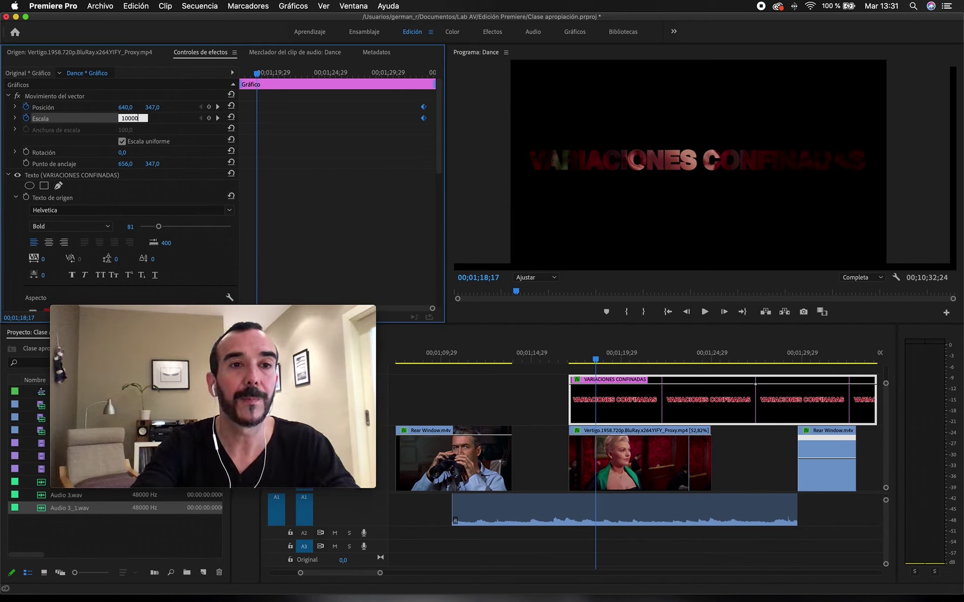
key(Return)
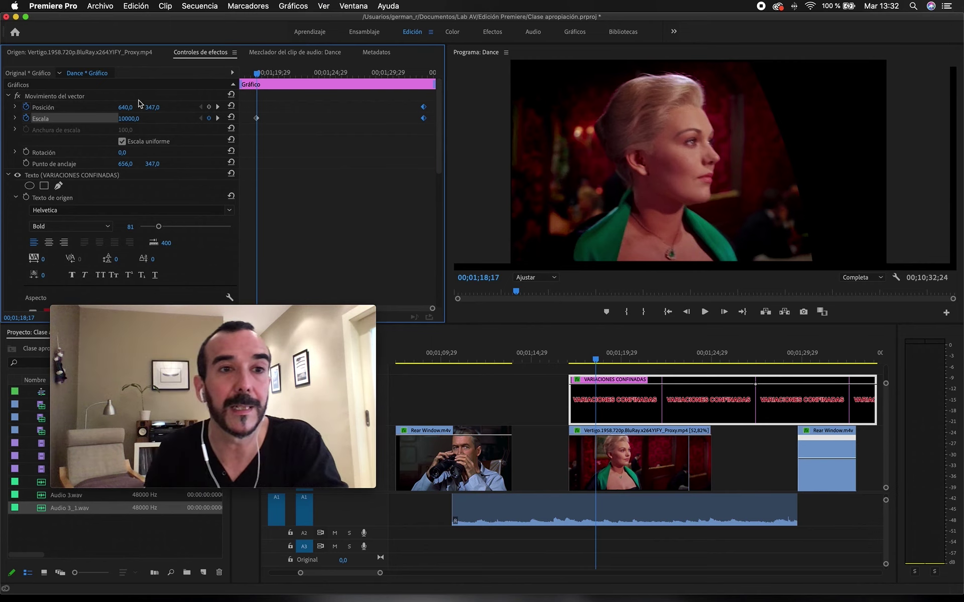
drag(123, 110, 246, 111)
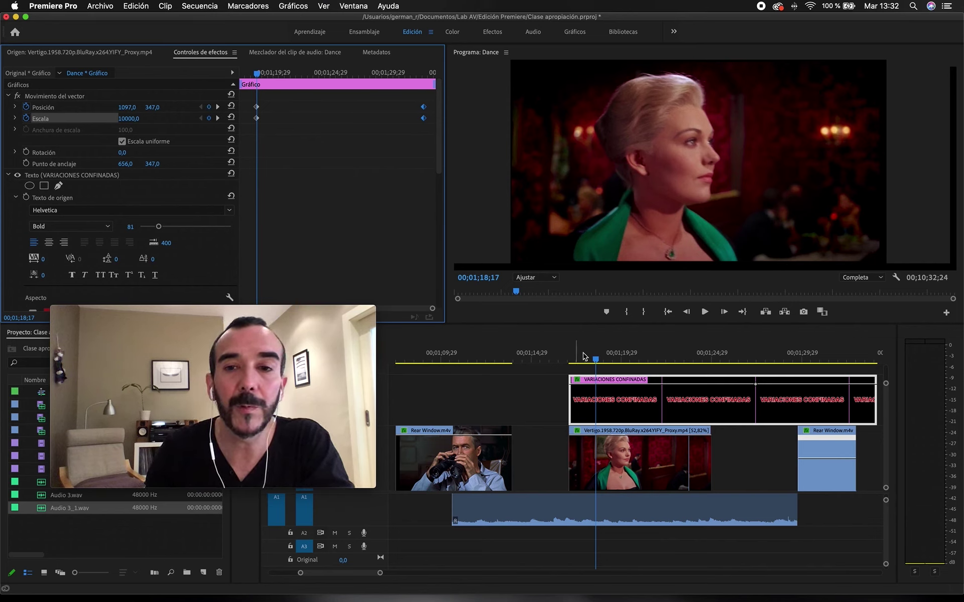
Step: Move the title's ending keyframes earlier to about 00;01;24;12 and its starting keyframes to the beginning of the clip
drag(596, 359, 661, 365)
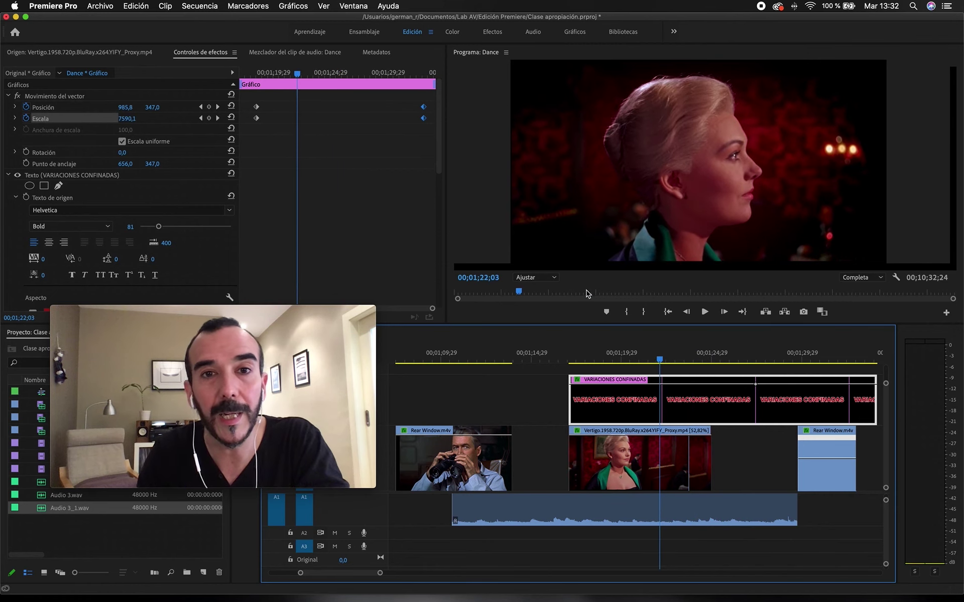
click(701, 359)
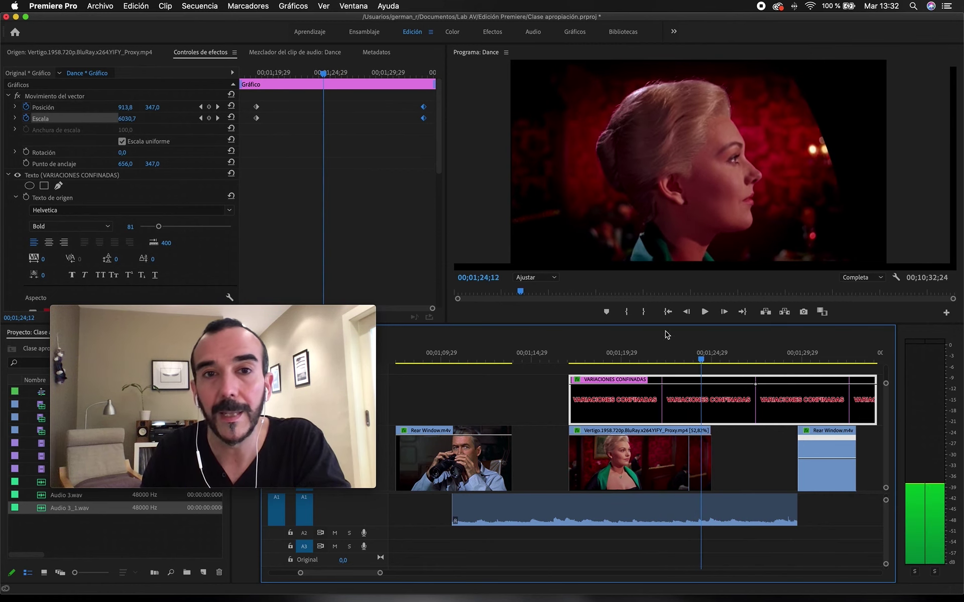
drag(410, 100, 246, 107)
drag(574, 359, 596, 361)
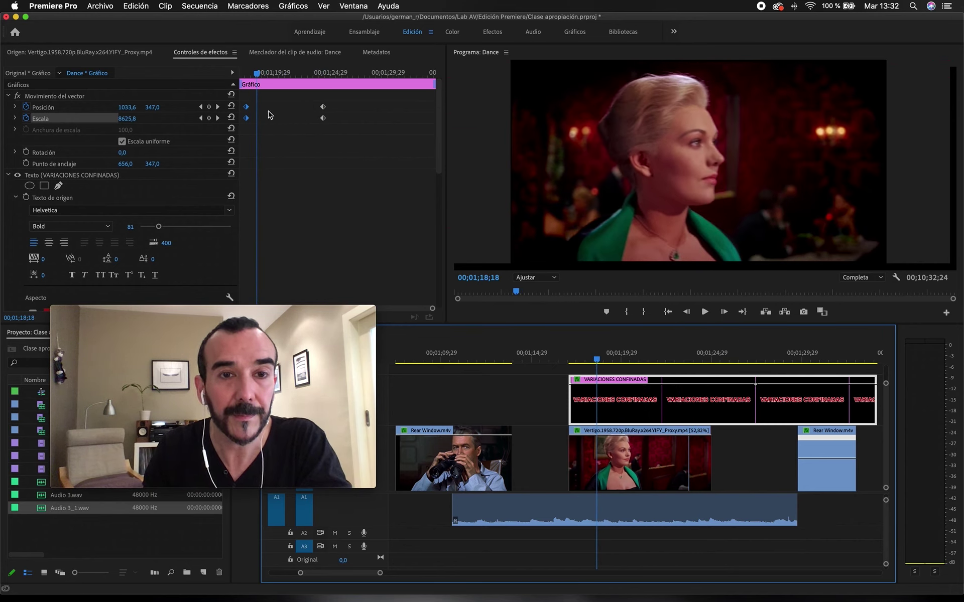
Step: Apply Suavizar entrada to the title's ending Posición and Escala keyframes and Suavizar salida to the starting ones
drag(319, 102, 331, 129)
right_click(323, 120)
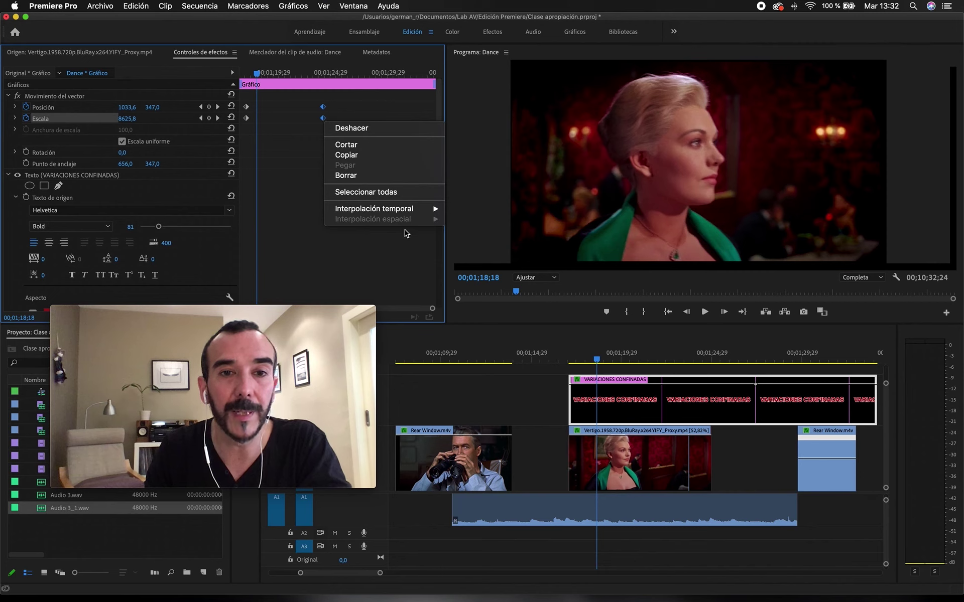
mouse_move(397, 213)
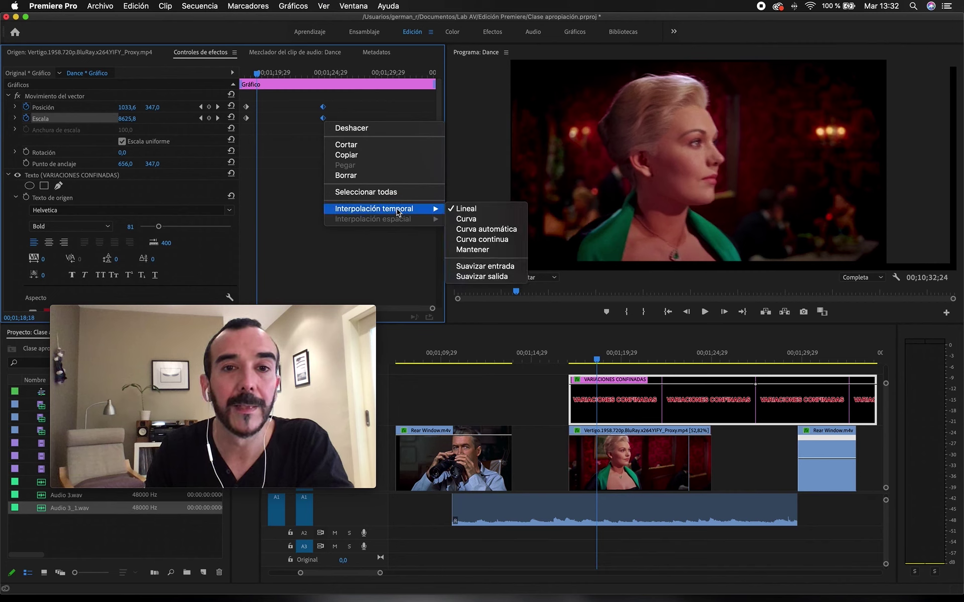
click(484, 267)
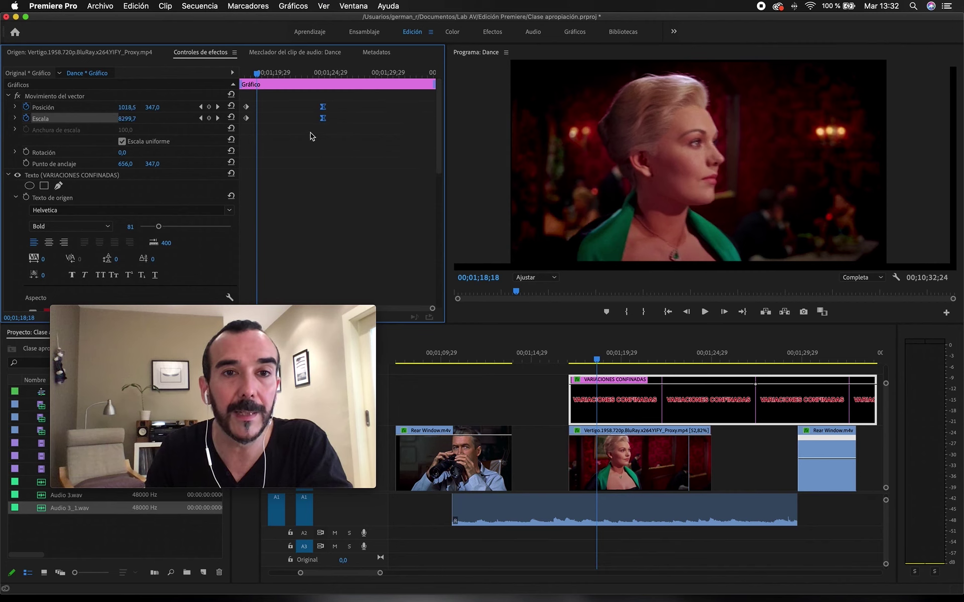
right_click(247, 121)
mouse_move(321, 214)
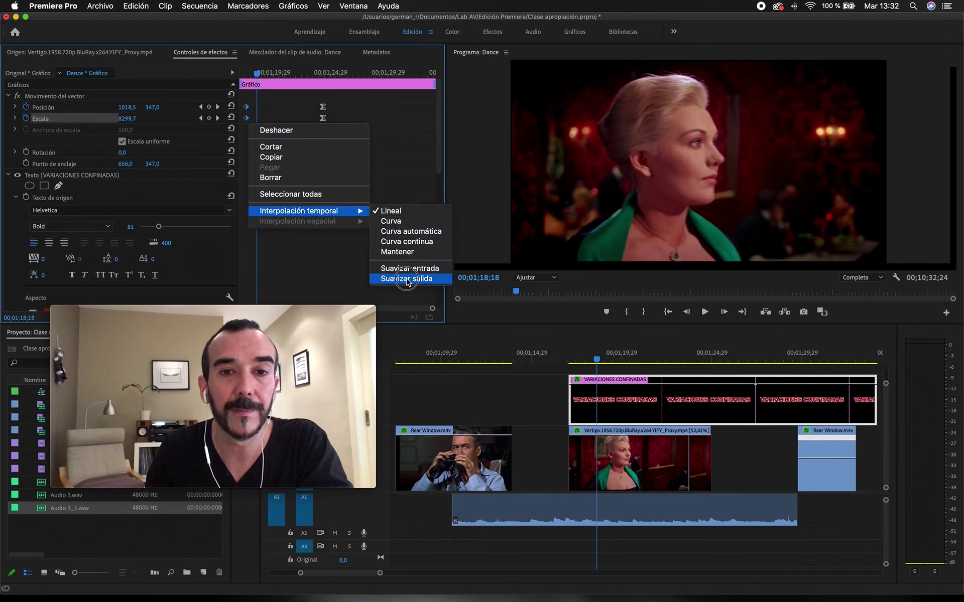
click(407, 280)
Step: Play the eased title animation from the start of the clip, and return the playhead to the beginning
drag(256, 75, 244, 76)
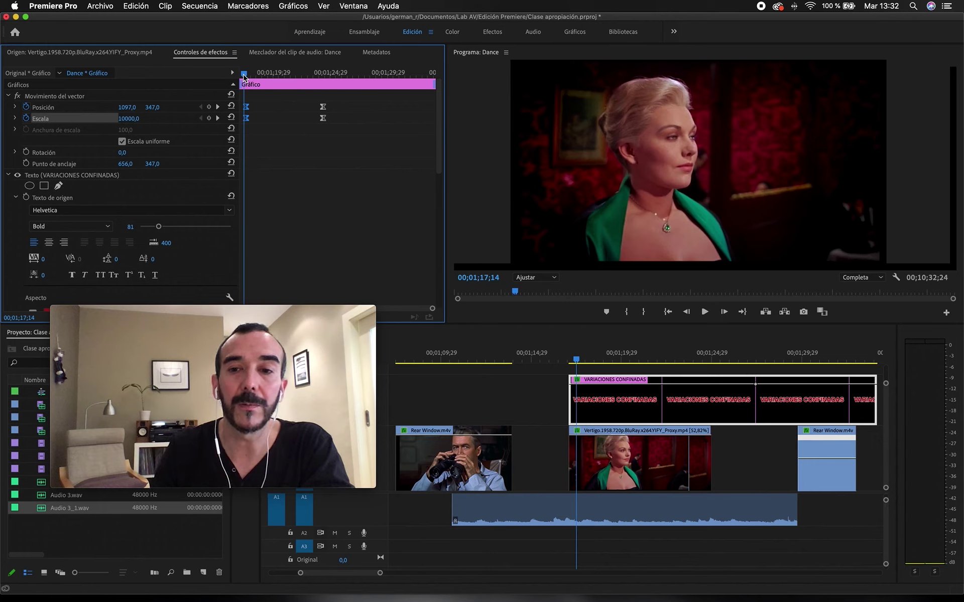
key(space)
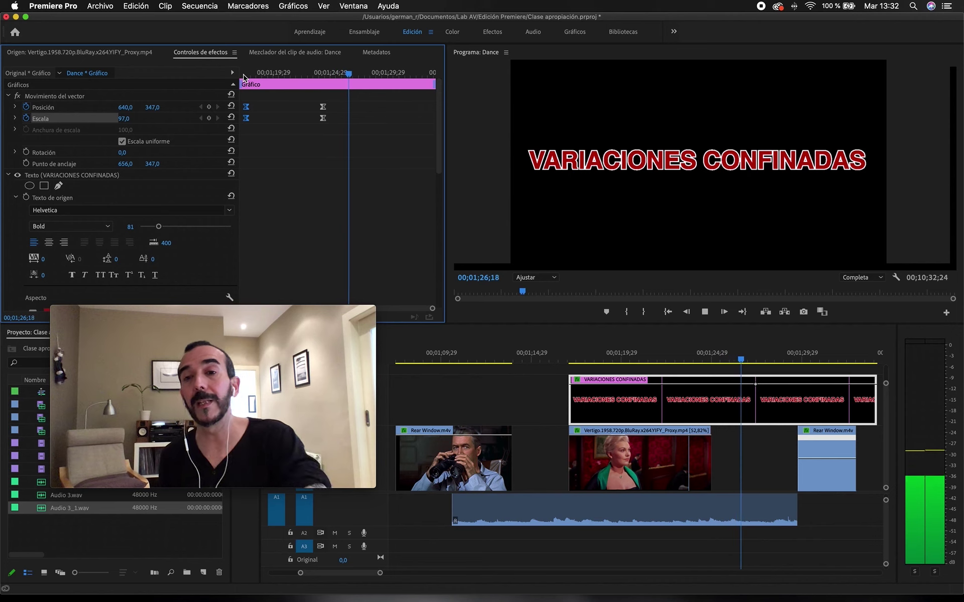
key(space)
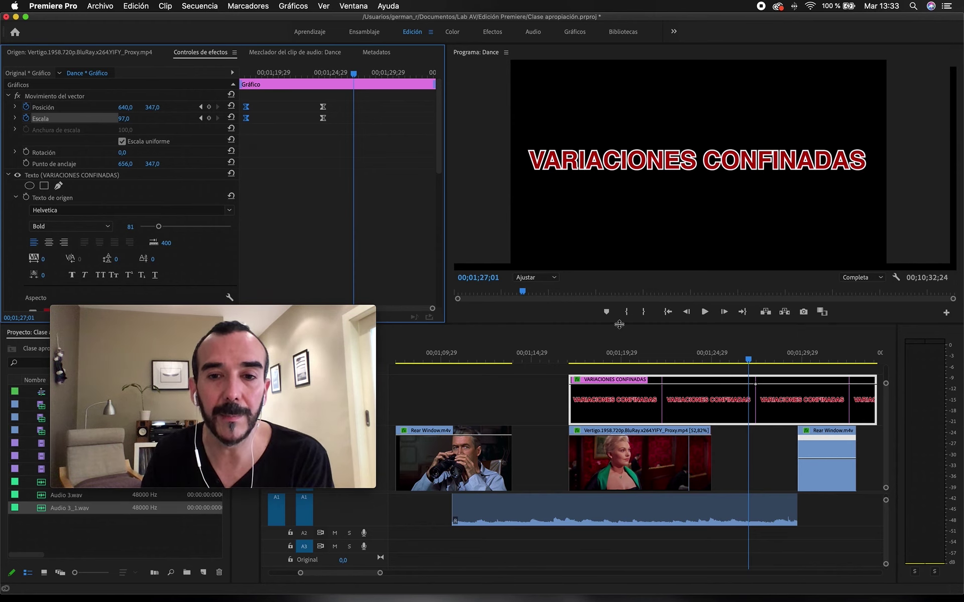
click(573, 359)
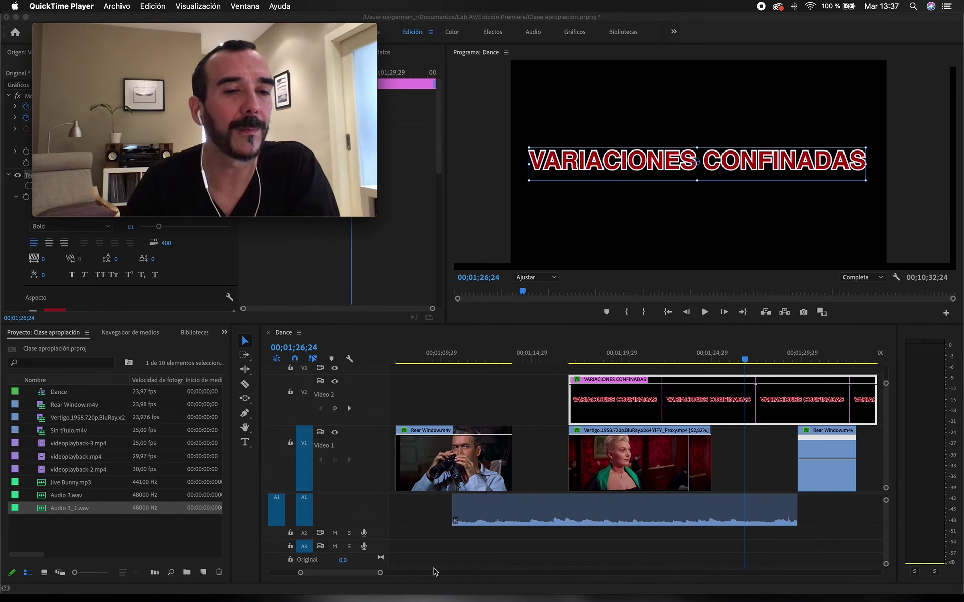
Step: Create a new Título heredado named creditos with the default video settings
mouse_move(213, 36)
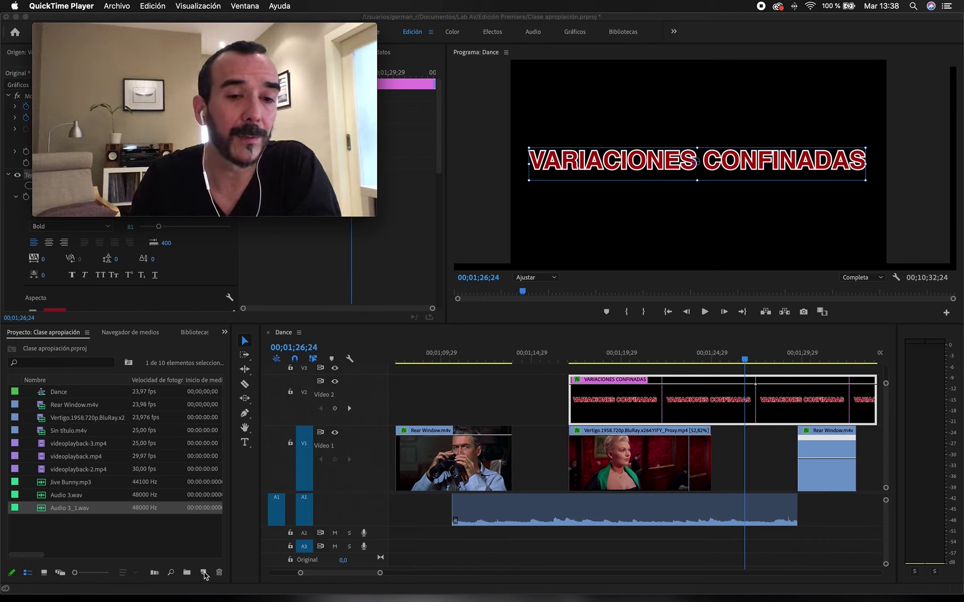
click(204, 575)
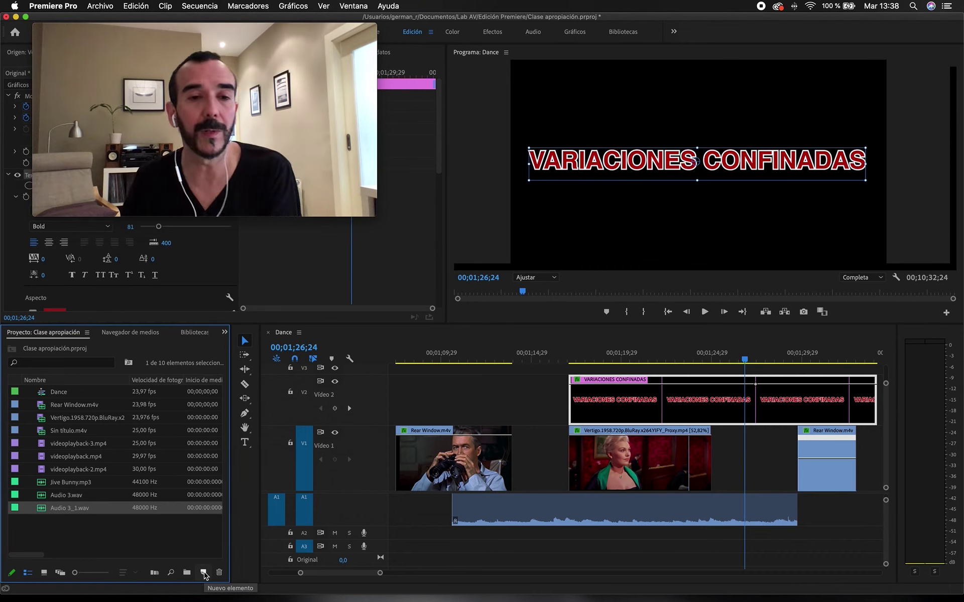
click(204, 574)
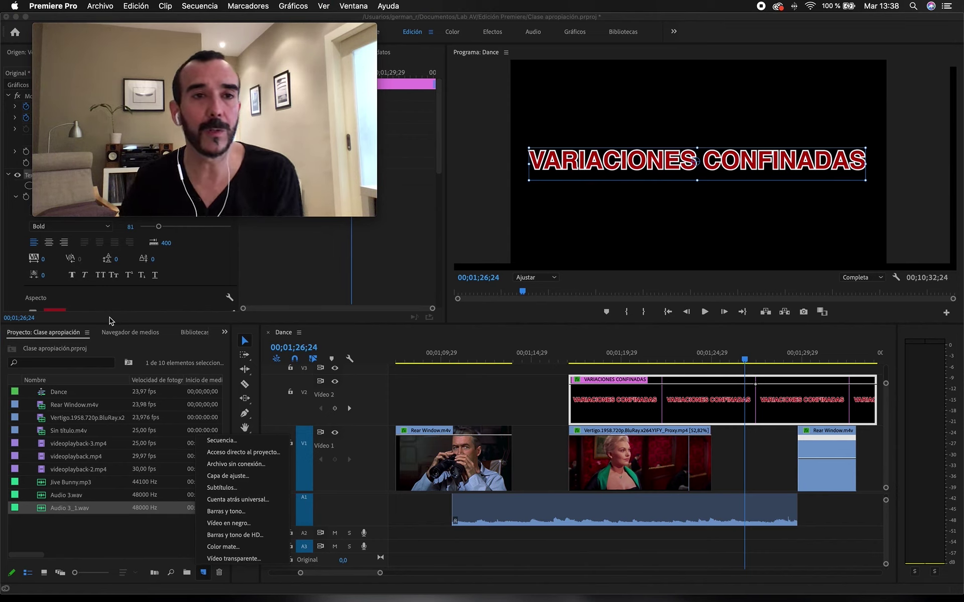
click(108, 9)
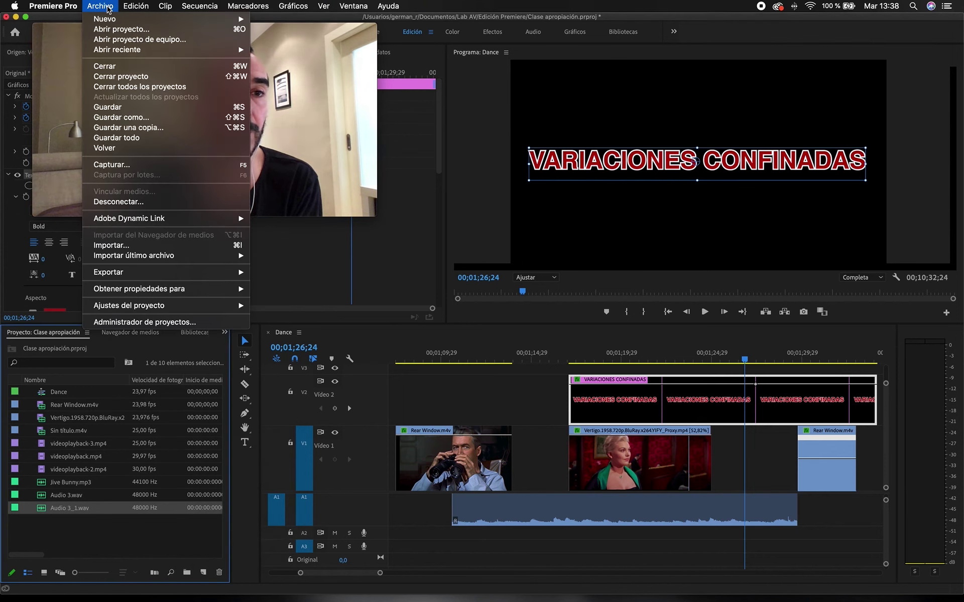
mouse_move(110, 19)
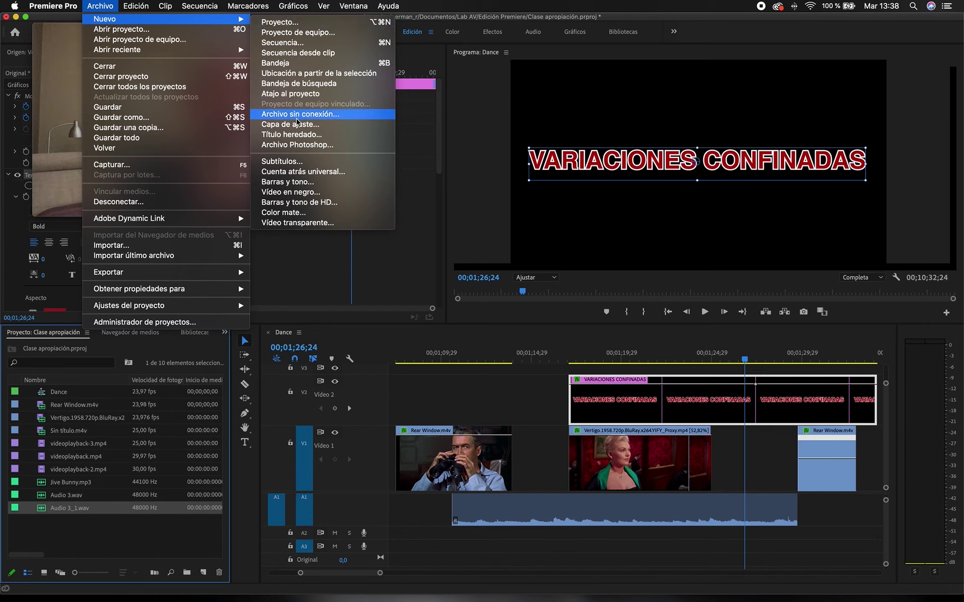
click(296, 134)
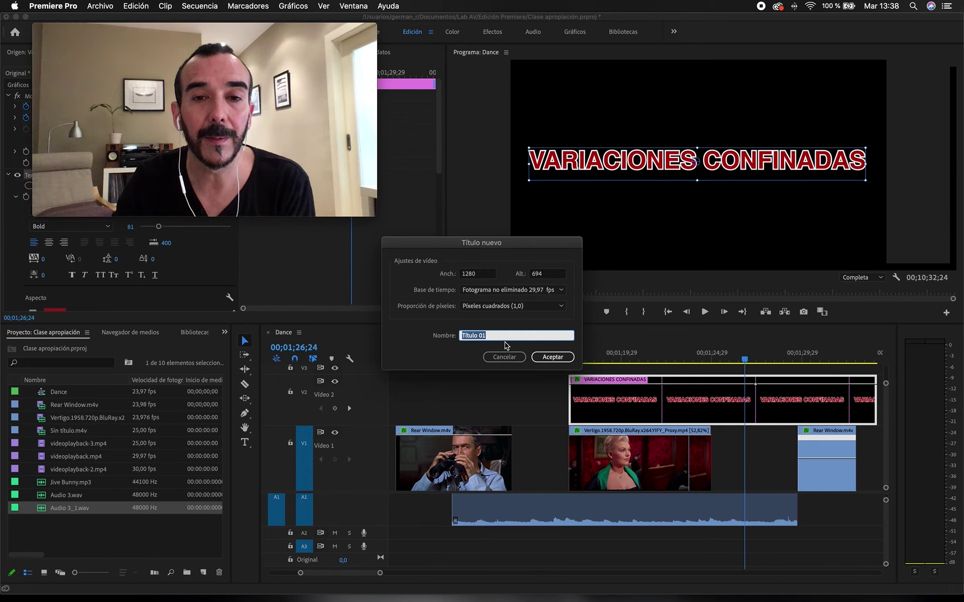
click(508, 335)
drag(508, 335, 424, 330)
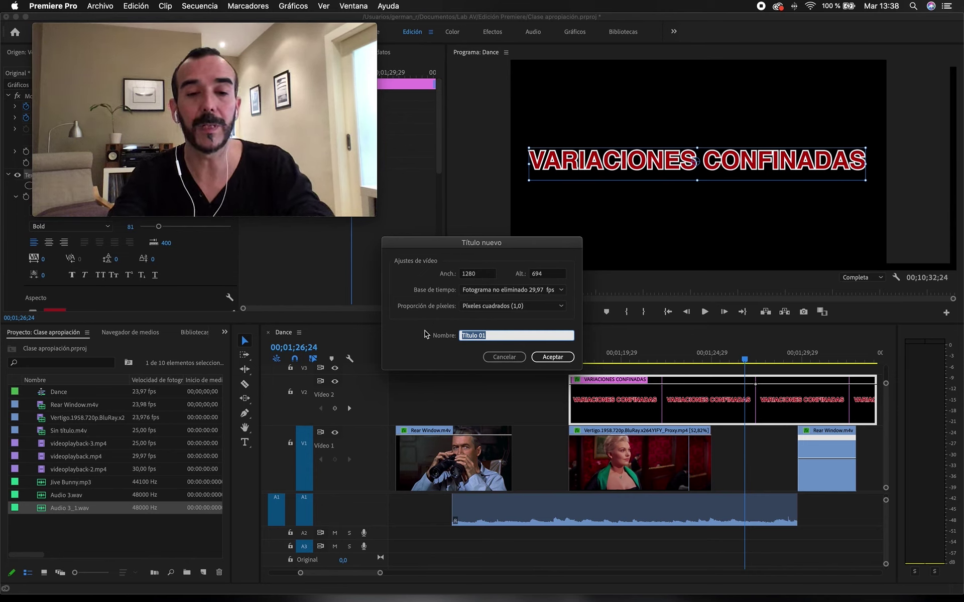
text(creditos)
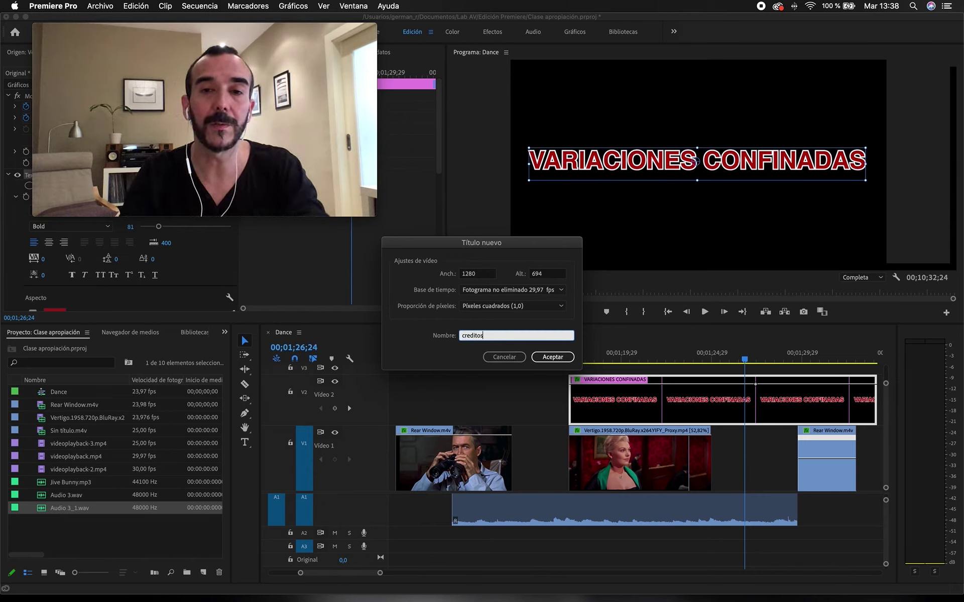
click(556, 357)
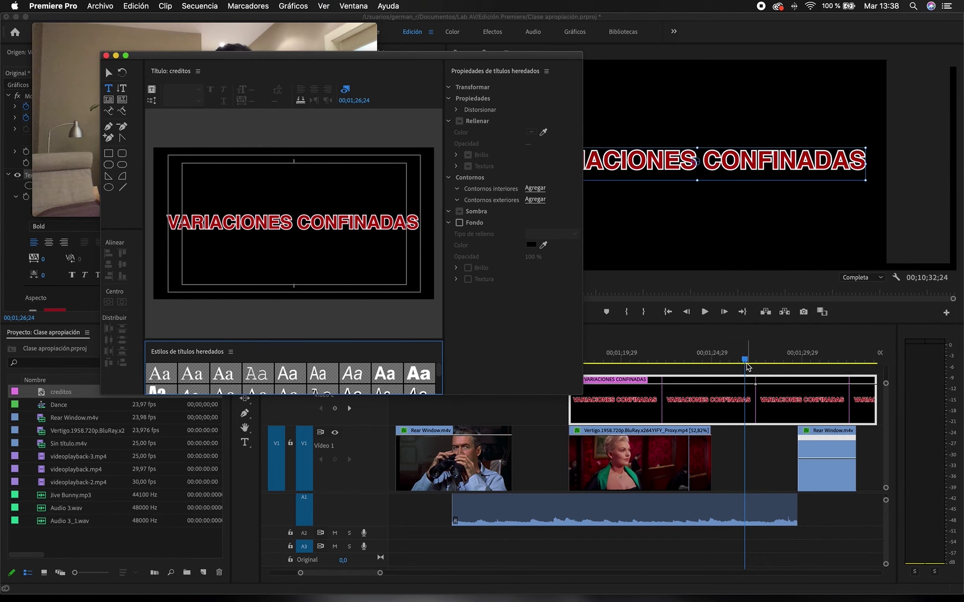
Step: Move the playhead to the empty gap at 00;01;15;01 and enlarge the creditos title window
drag(744, 359, 532, 376)
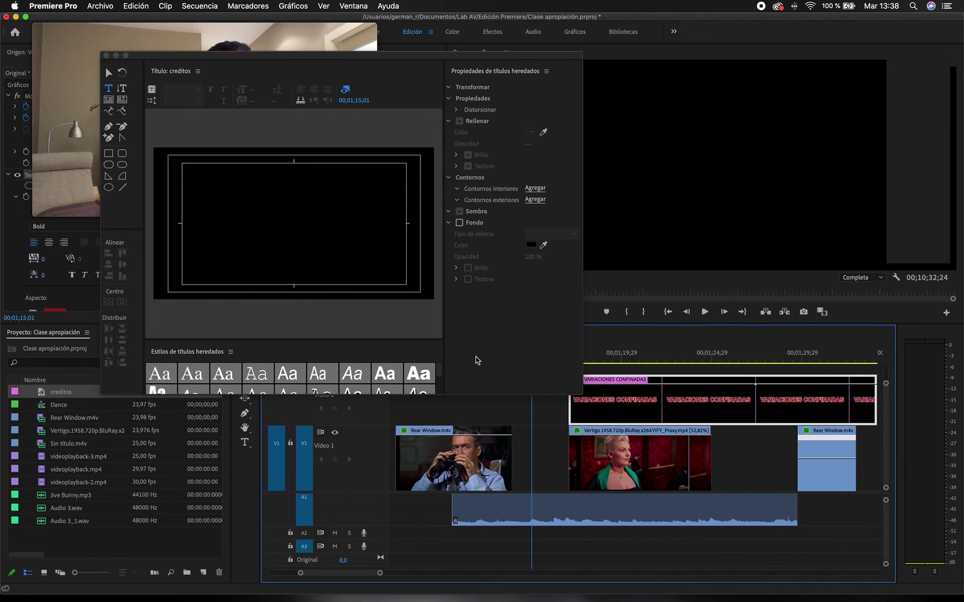
drag(583, 394, 882, 512)
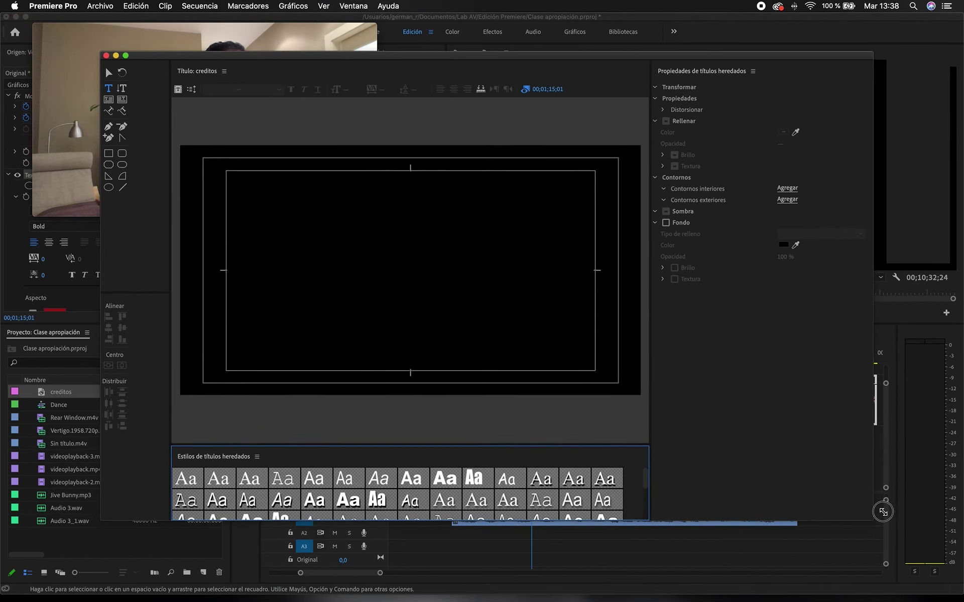
Step: Start a text object in the upper part of the title frame with the Helvetica font and size 35
click(345, 206)
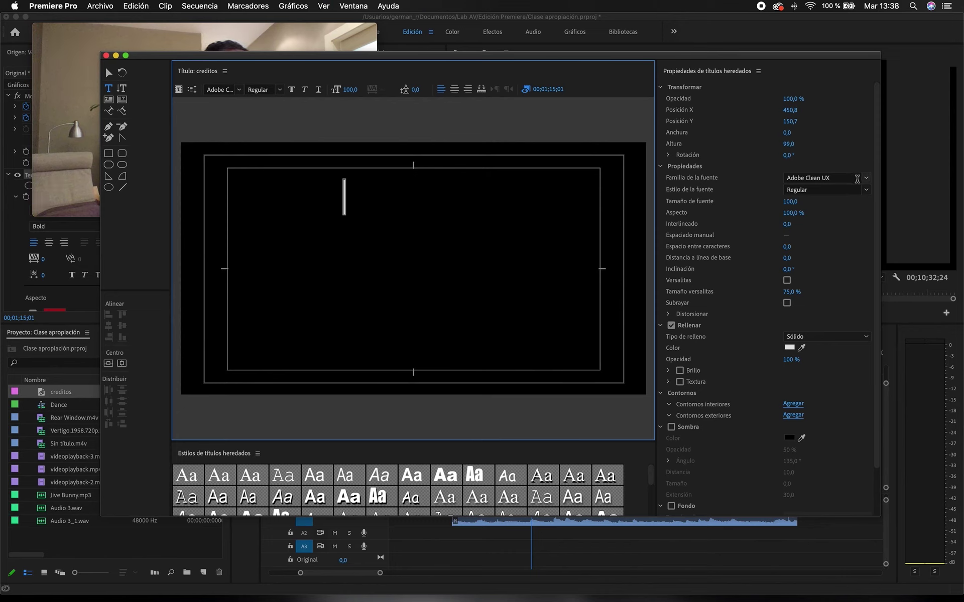
click(857, 178)
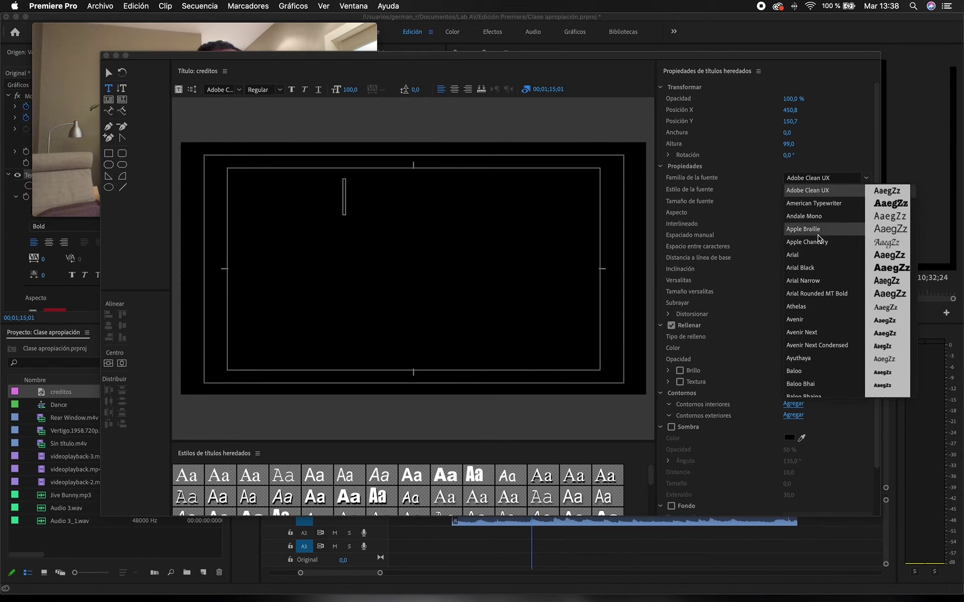
scroll(819, 239, down, 5)
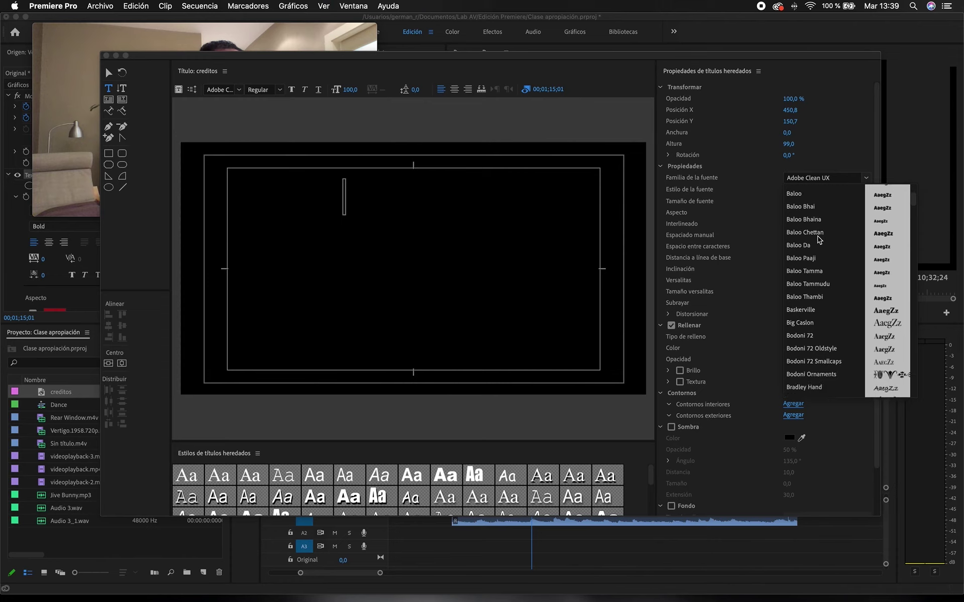
scroll(819, 239, down, 3)
scroll(819, 239, down, 1)
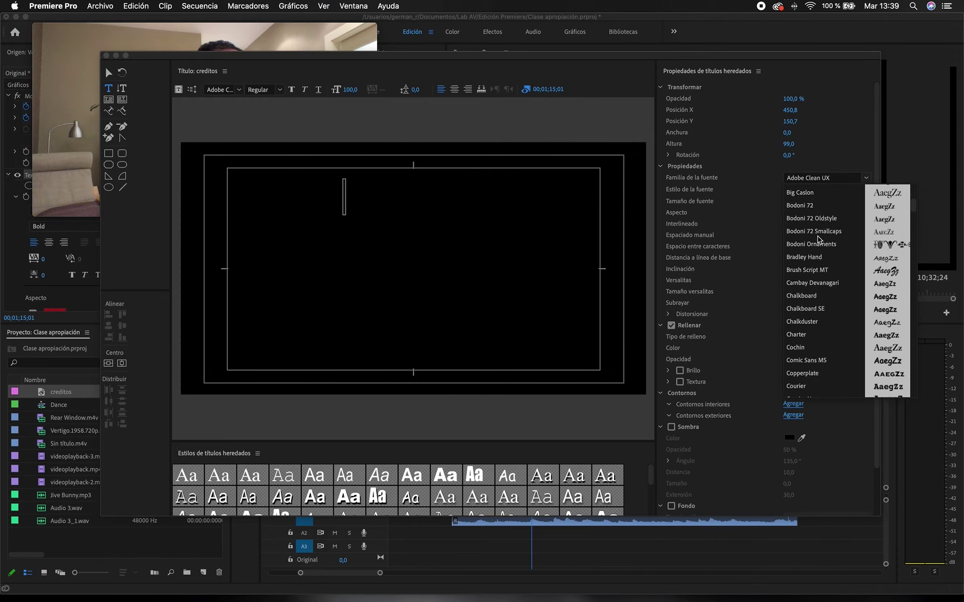
scroll(819, 240, down, 5)
scroll(819, 239, down, 1)
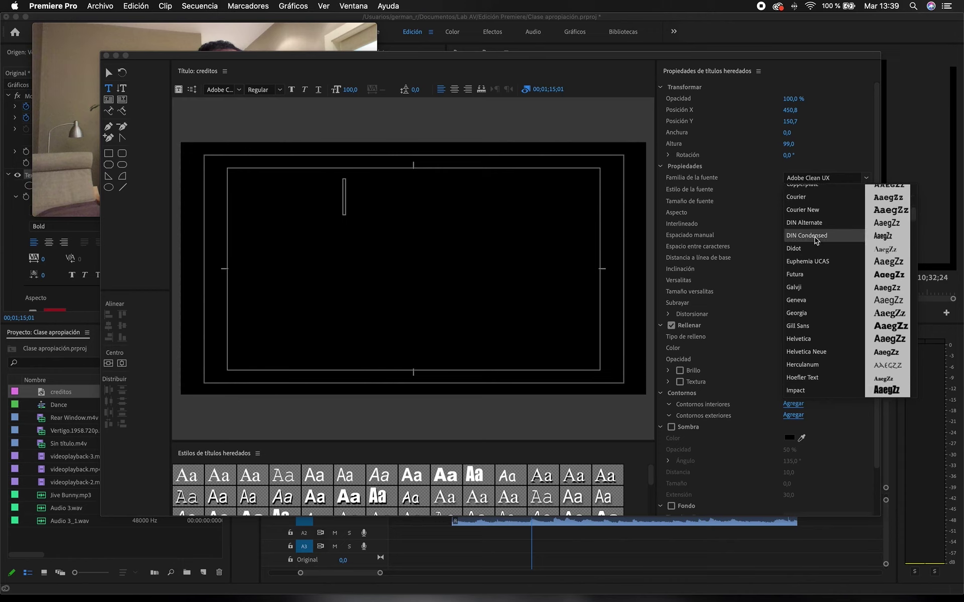
click(827, 339)
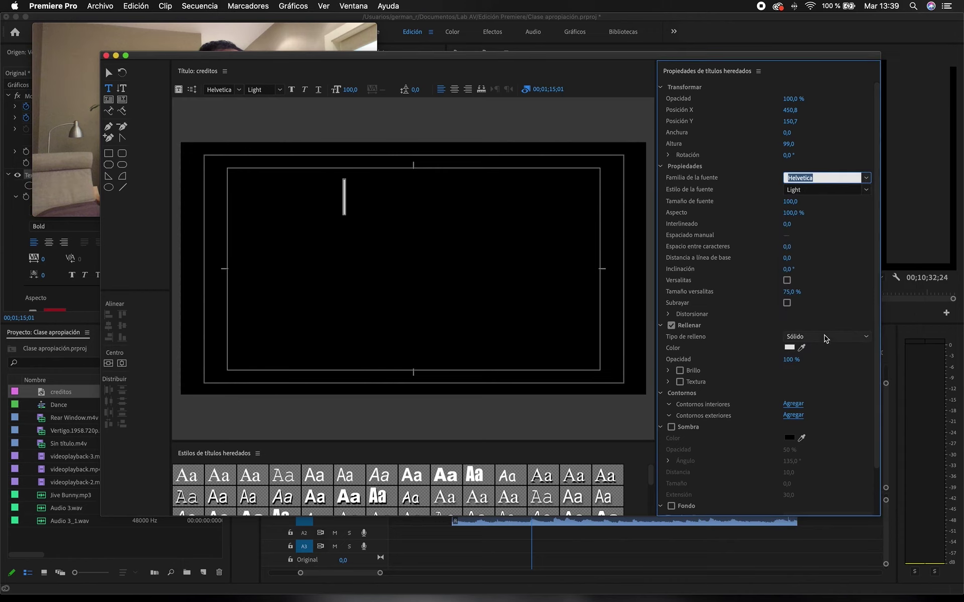
click(755, 201)
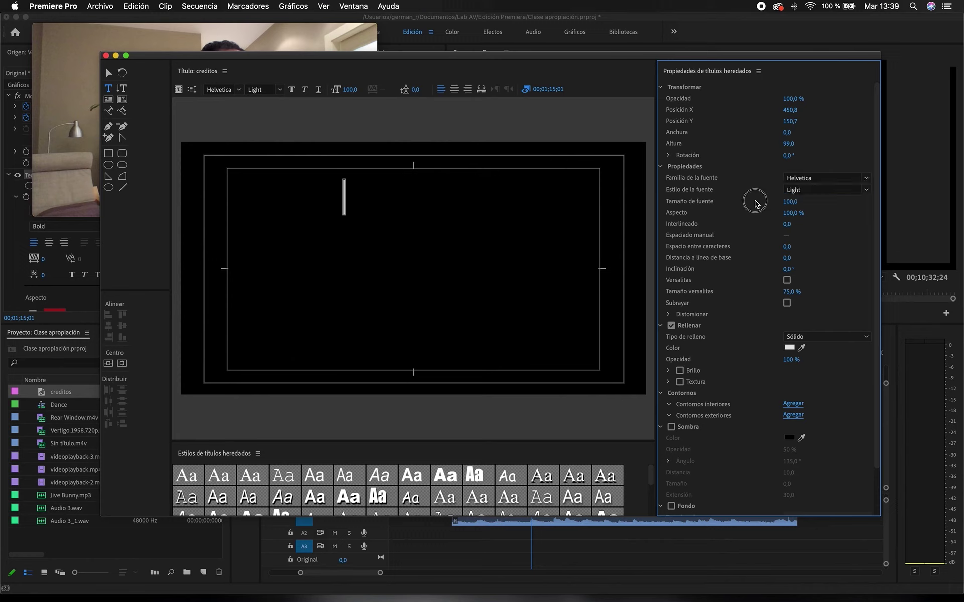
drag(793, 202, 783, 204)
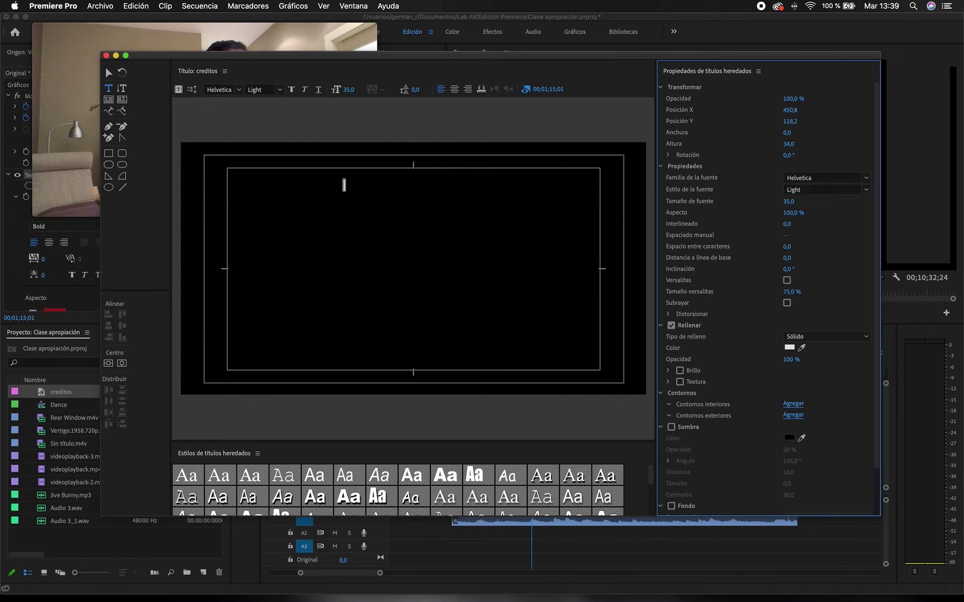
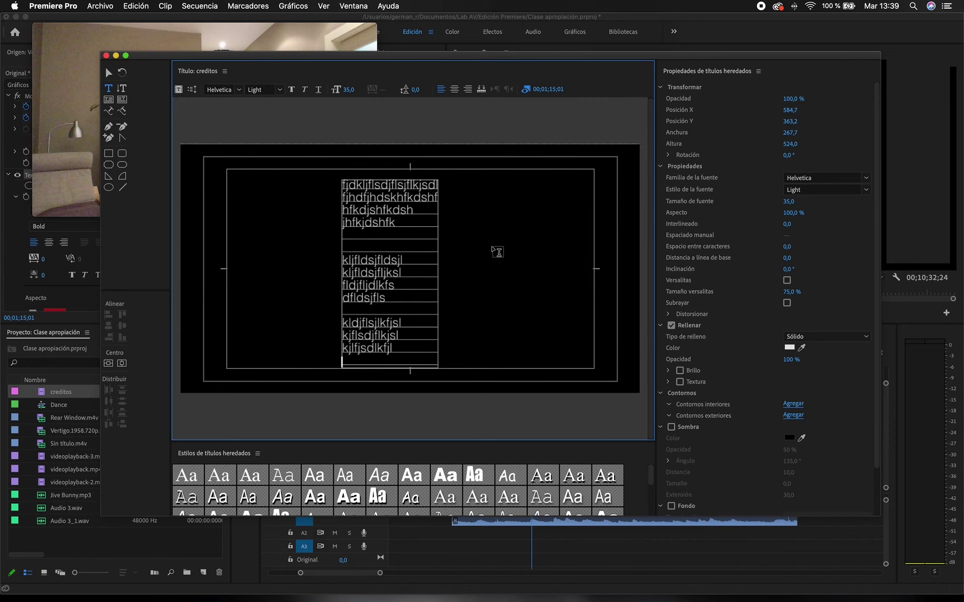
Step: Continue the credits text with nine more placeholder lines, from "kjfldsjlfjsl" to "lkjflsjfls", past the lower edge of the frame
key(Return)
text(kjfldsjlfjsl)
key(Return)
text(dkljfldsjflk)
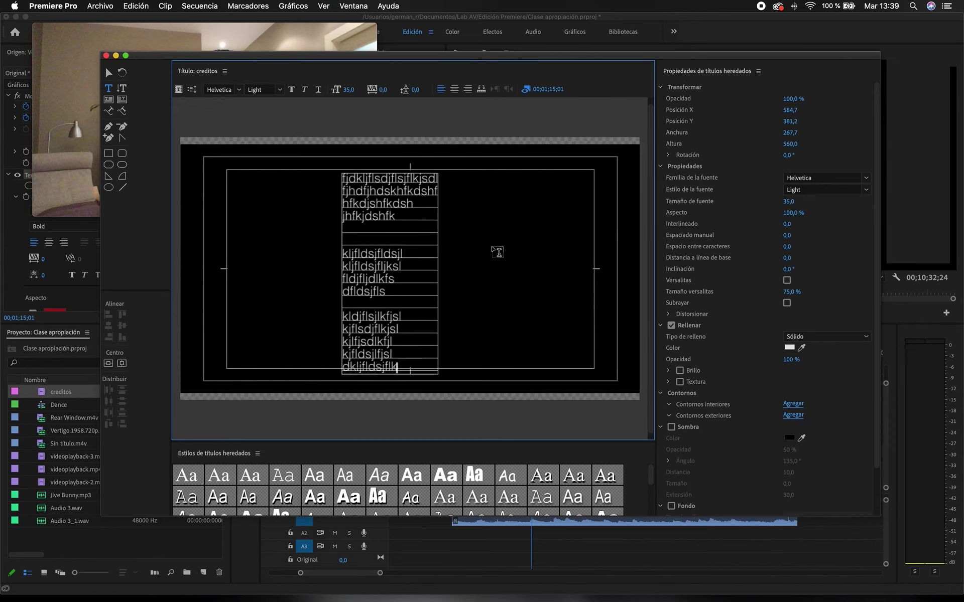
text(s)
key(Return)
text(ldkjflsdjflksj)
key(Return)
text(k)
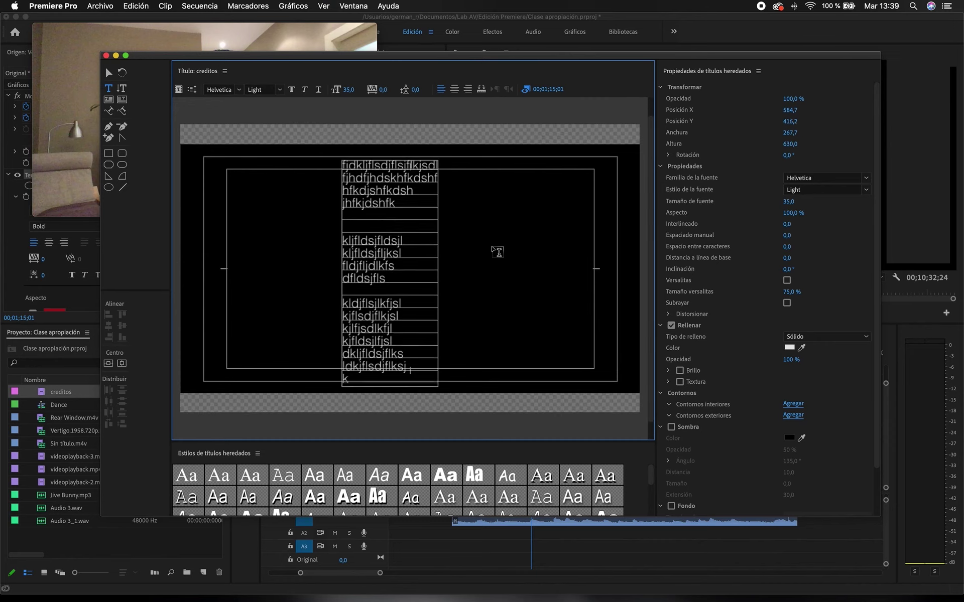
text(djflsdjflsjdlf)
key(Return)
text(jfldjflsjflks)
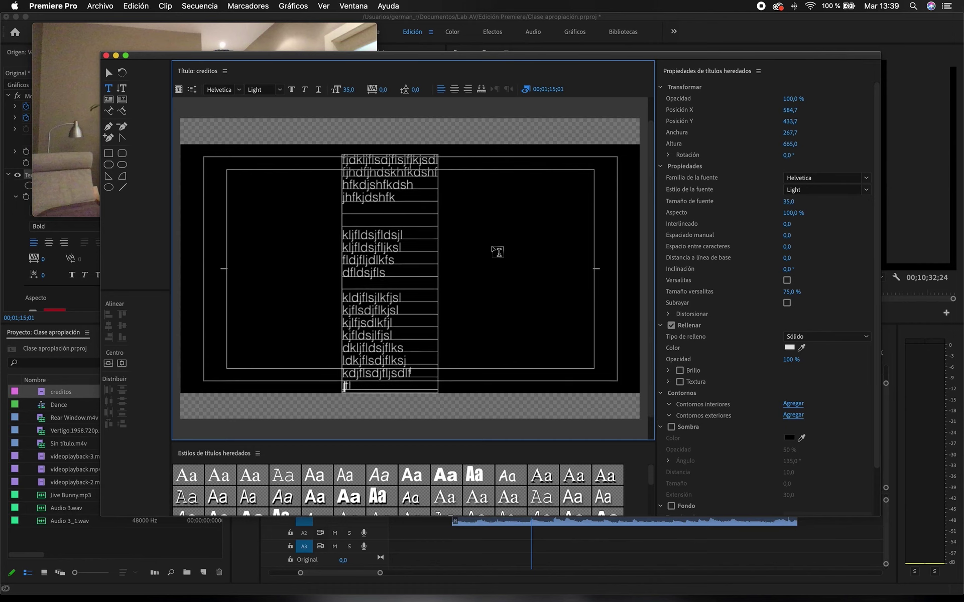
key(Return)
text(kdjfldjdsflsj)
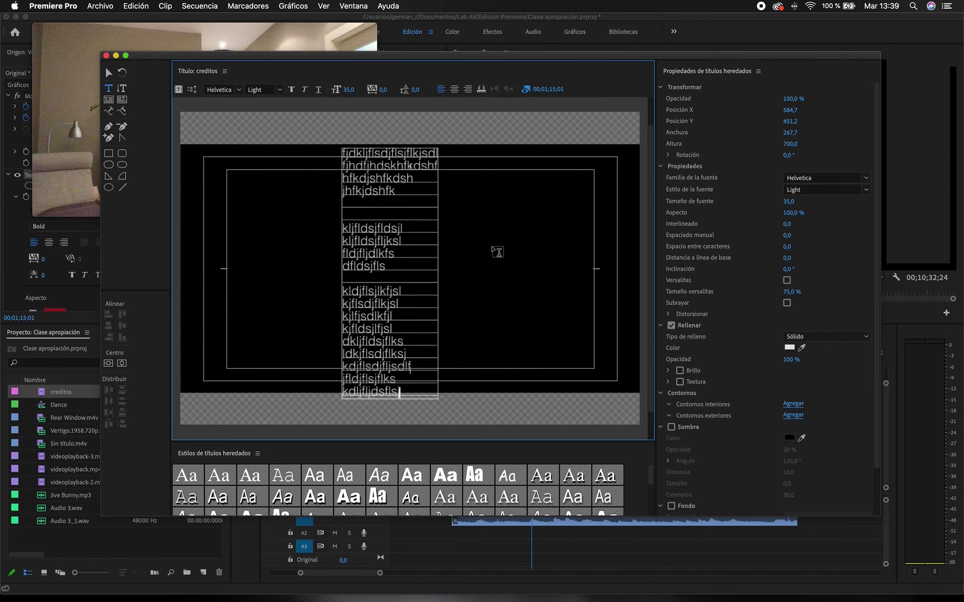
key(Return)
text(kljflsdjfls)
key(Return)
text(ljflsdjf)
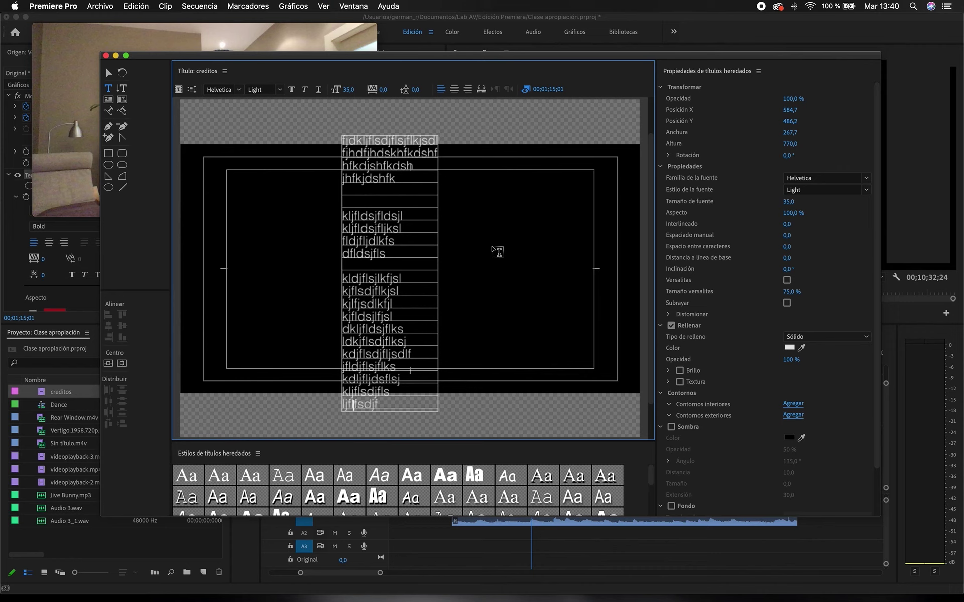
text(lsdjlf)
key(Return)
text(lkjflsjfls)
key(Return)
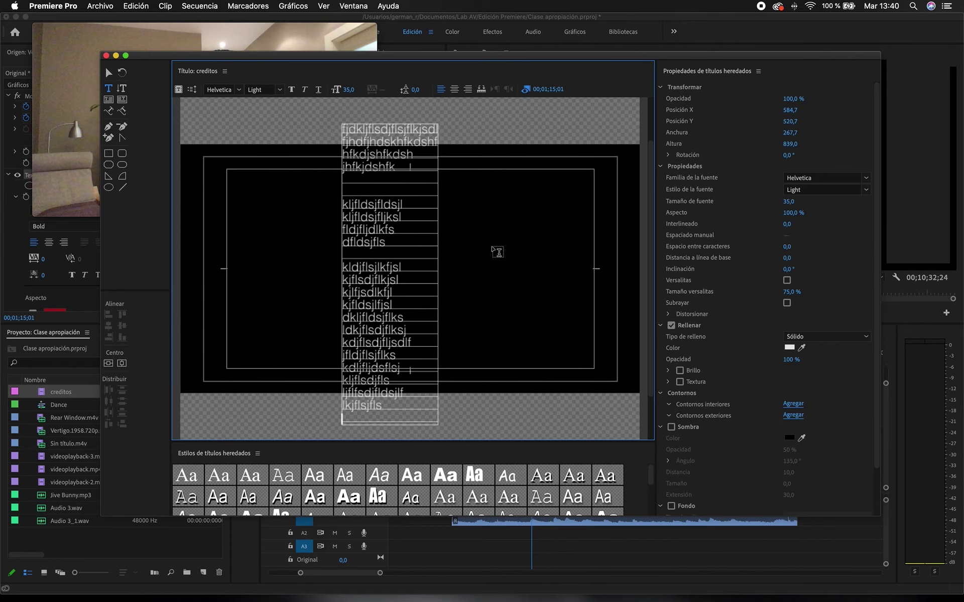
Step: Select the whole credits text and centre-align its lines
drag(352, 416, 344, 111)
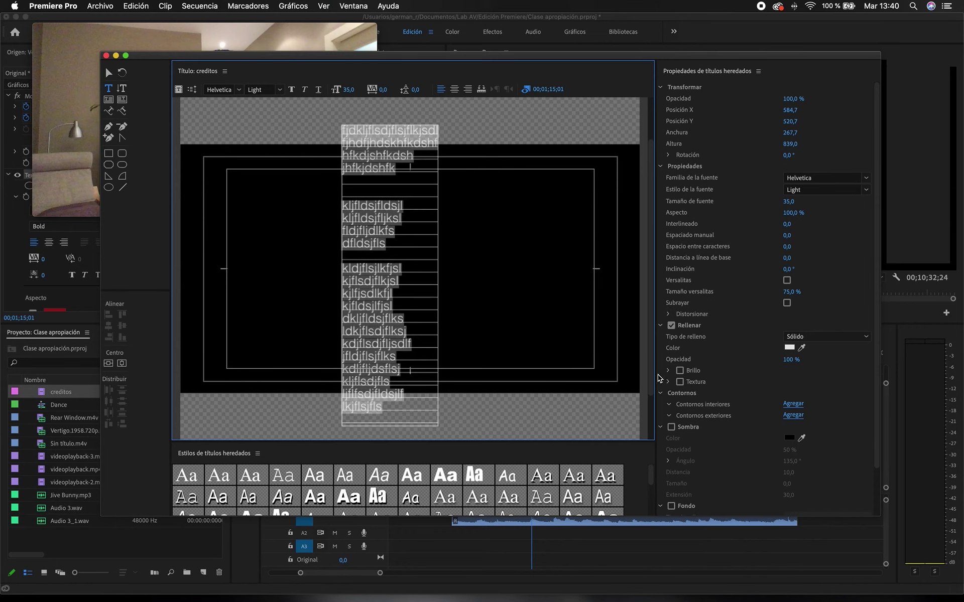
scroll(716, 391, down, 3)
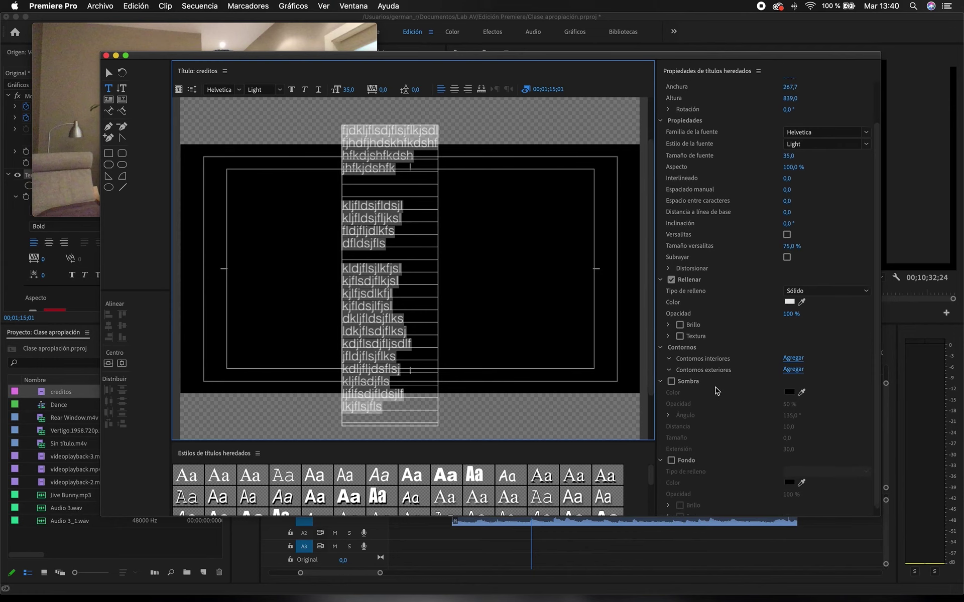
scroll(716, 391, up, 3)
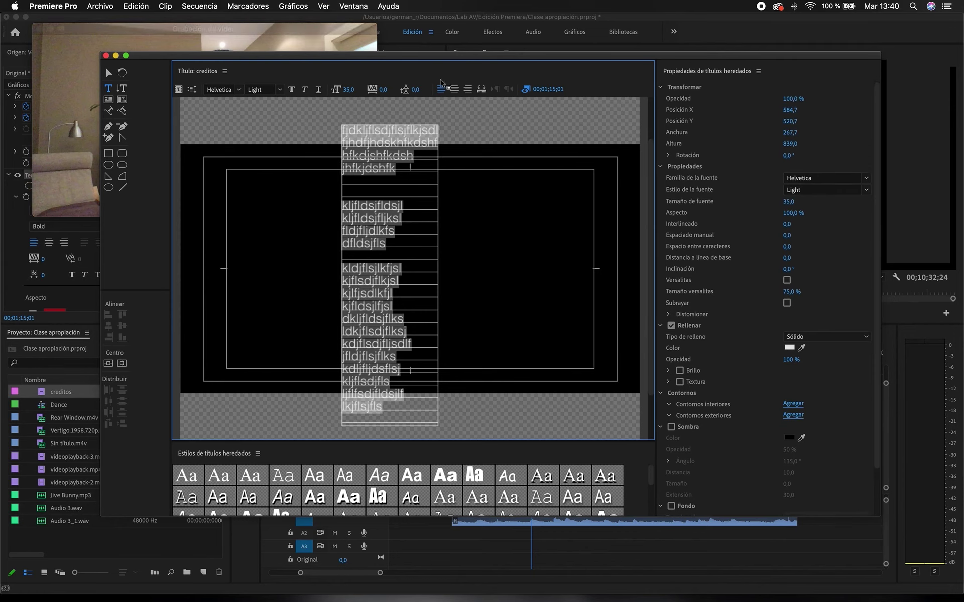
click(455, 90)
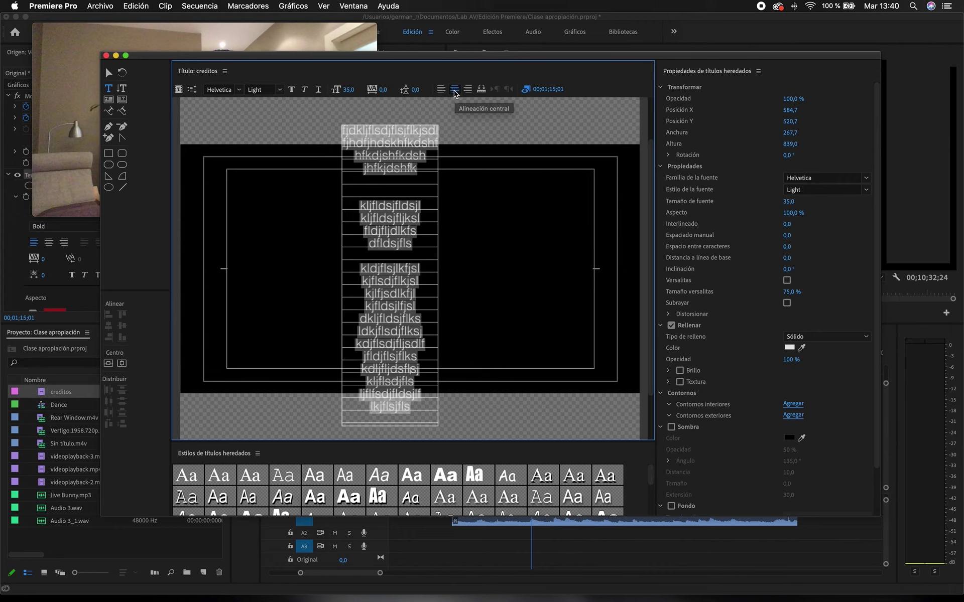
click(388, 254)
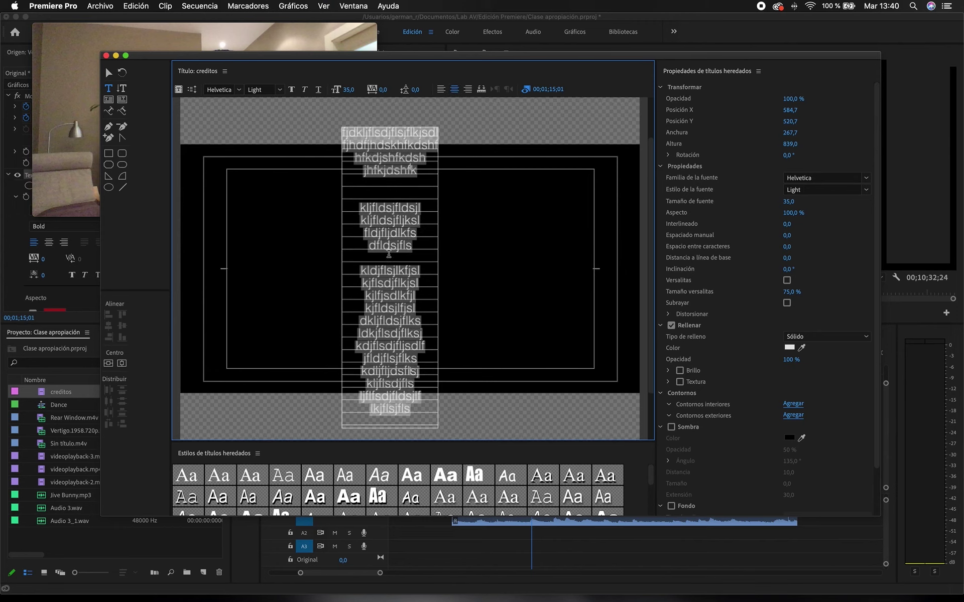
scroll(389, 254, up, 4)
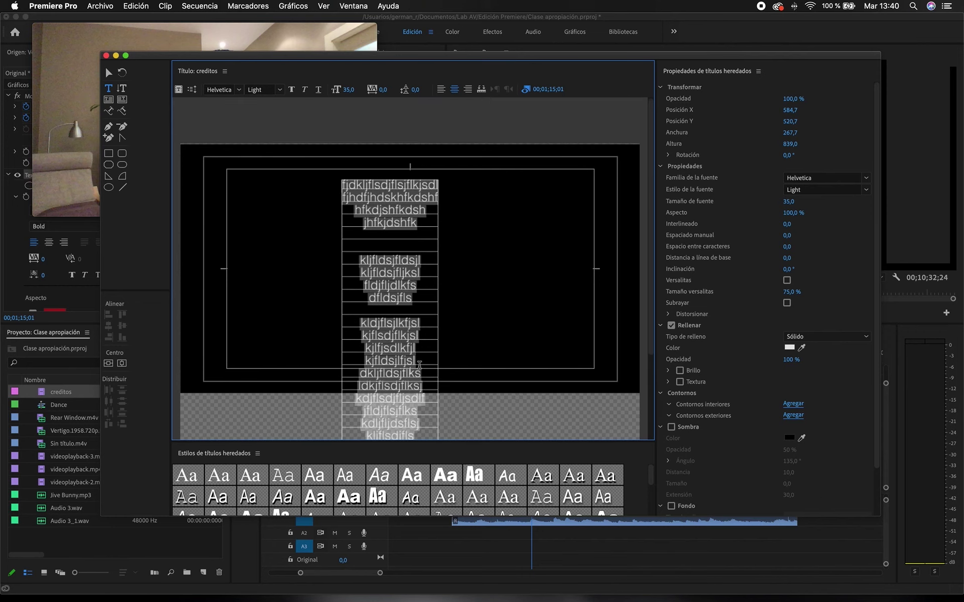
scroll(419, 300, down, 4)
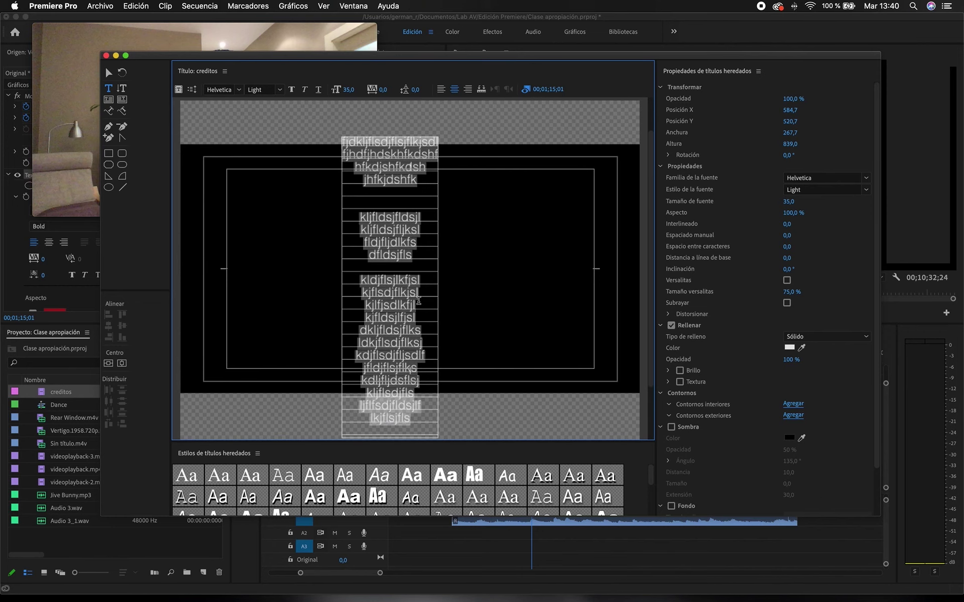
Step: Add a blank line and the lines "fksdjflkdsjflkds", "skljflsjfls" and "kjflsdjfls" at the end of the credits, and close the title window
click(420, 405)
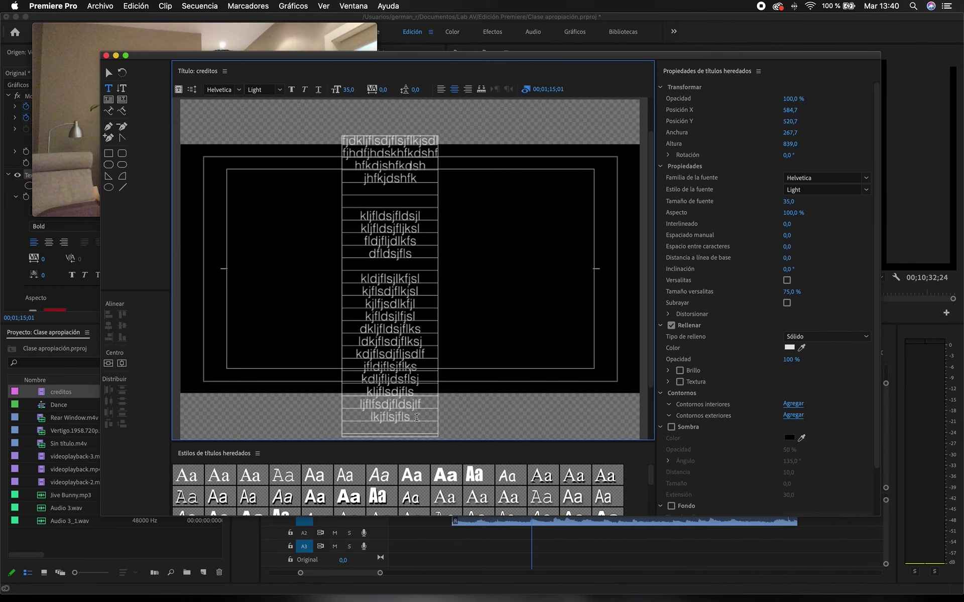
key(Return)
key(Return)
text(fksdjflkdsjflkds)
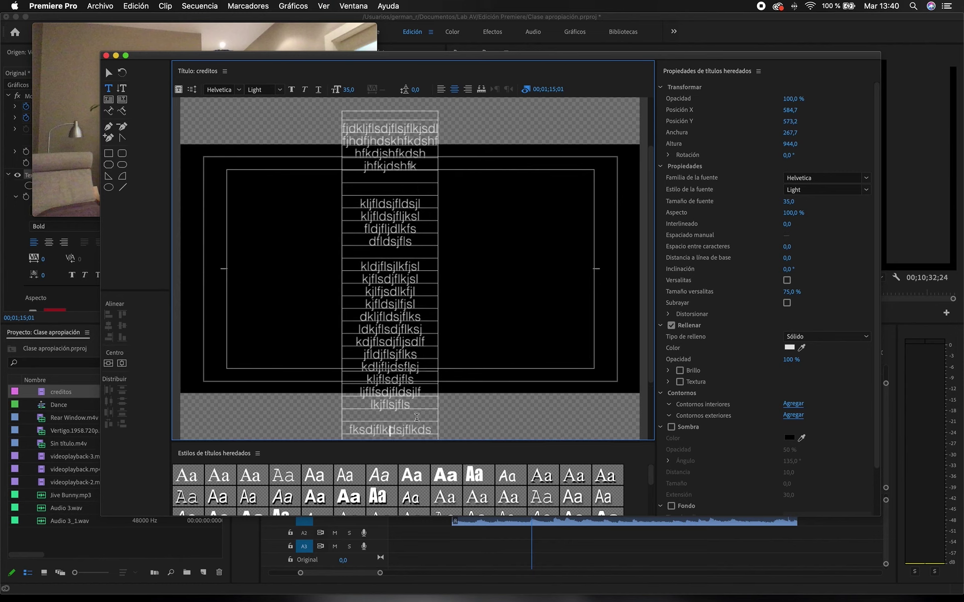
key(Return)
text(skljflsjfls)
key(Return)
text(kjflsdjfls)
key(Return)
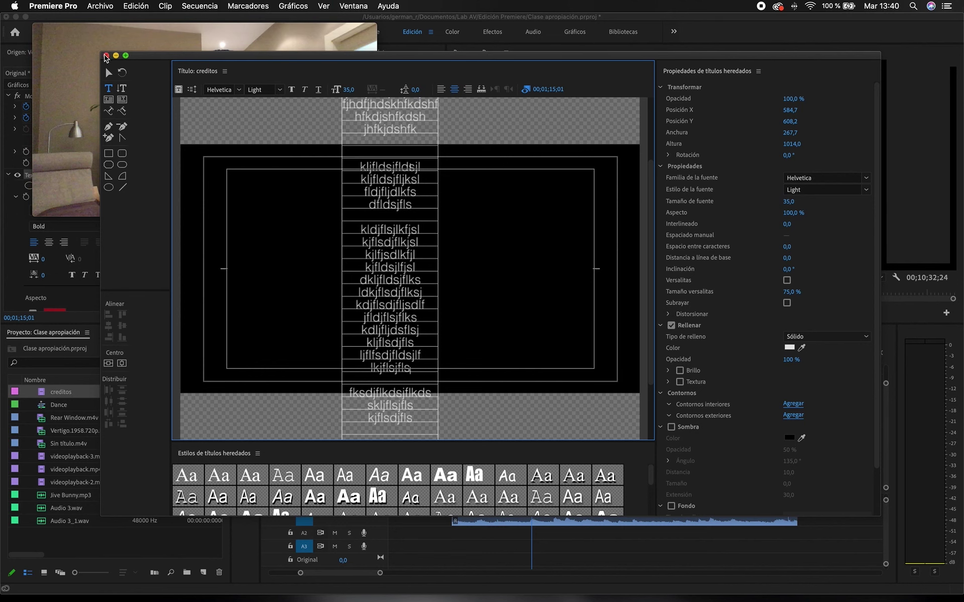
click(106, 55)
Step: Place the creditos title on video track 2 just after the VARIACIONES CONFINADAS clip
mouse_move(298, 178)
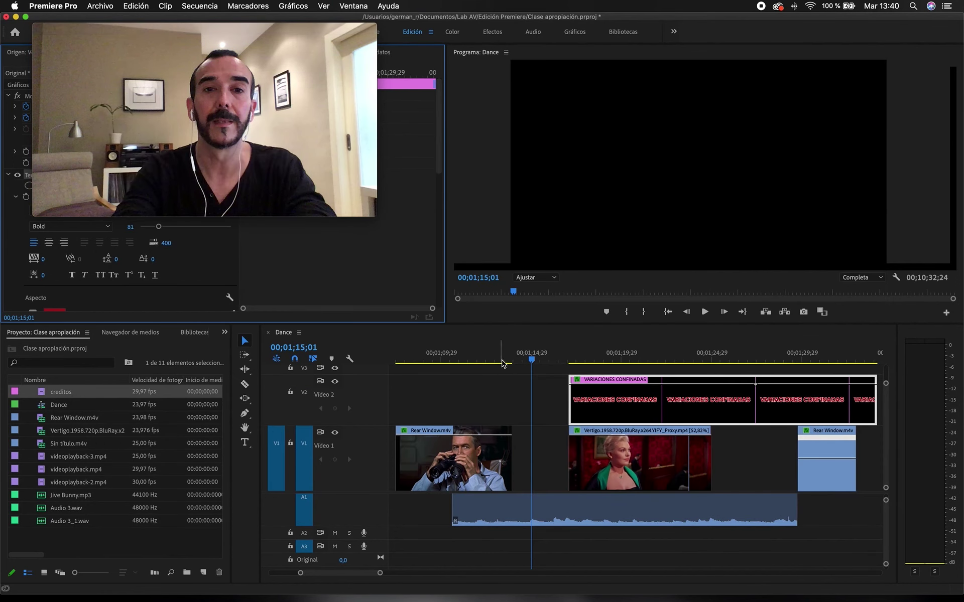
click(42, 33)
click(538, 355)
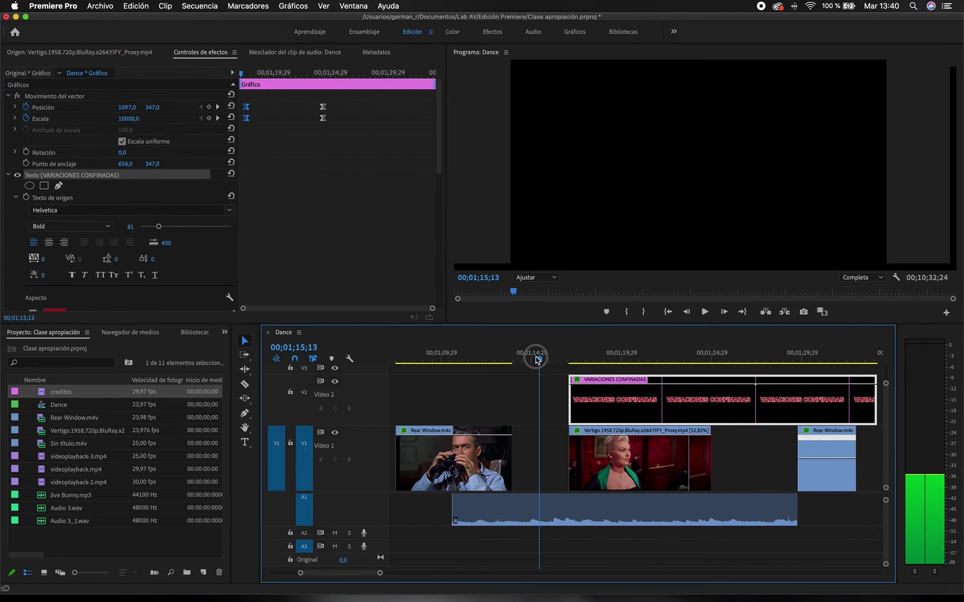
click(64, 397)
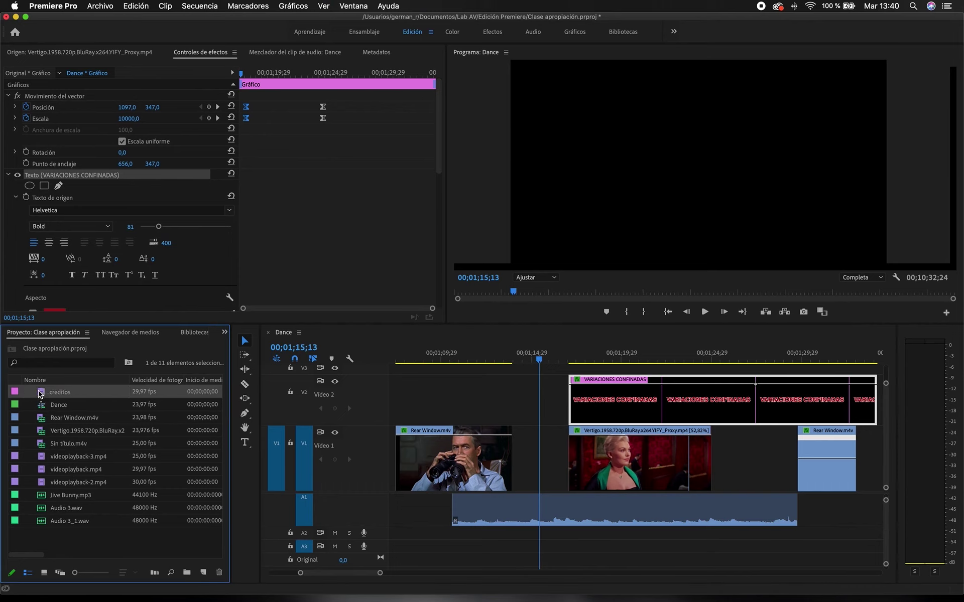
drag(179, 406, 859, 405)
scroll(449, 437, right, 3)
scroll(772, 425, right, 1)
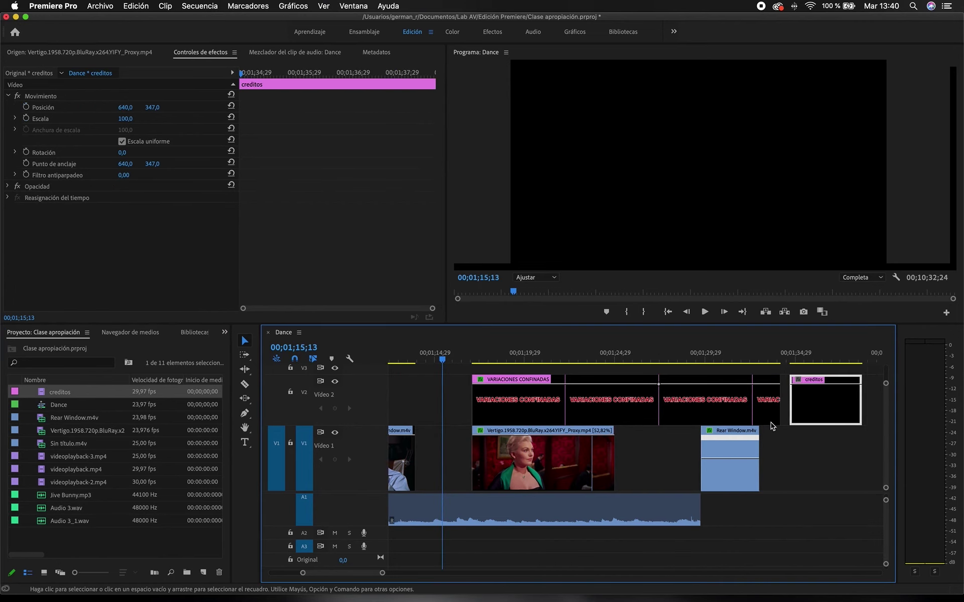
Step: Play the creditos clip from its start twice to check the rolling text
click(795, 358)
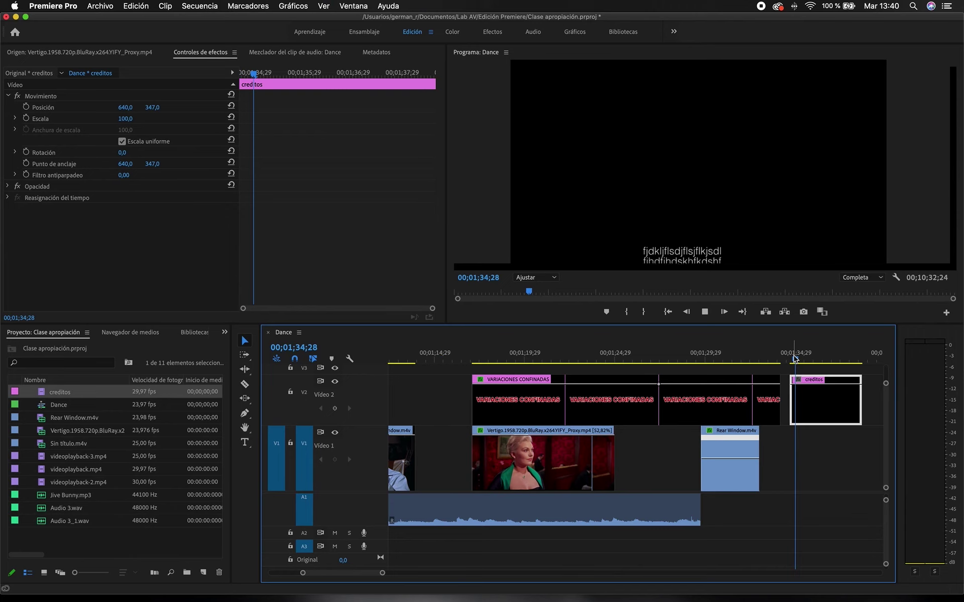
key(space)
key(space)
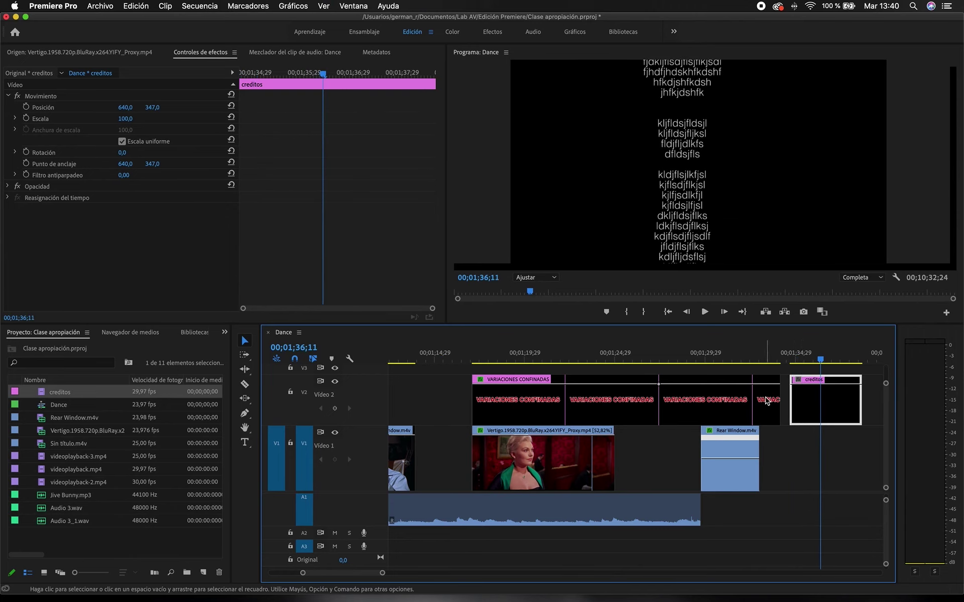
scroll(748, 400, right, 5)
click(675, 357)
key(space)
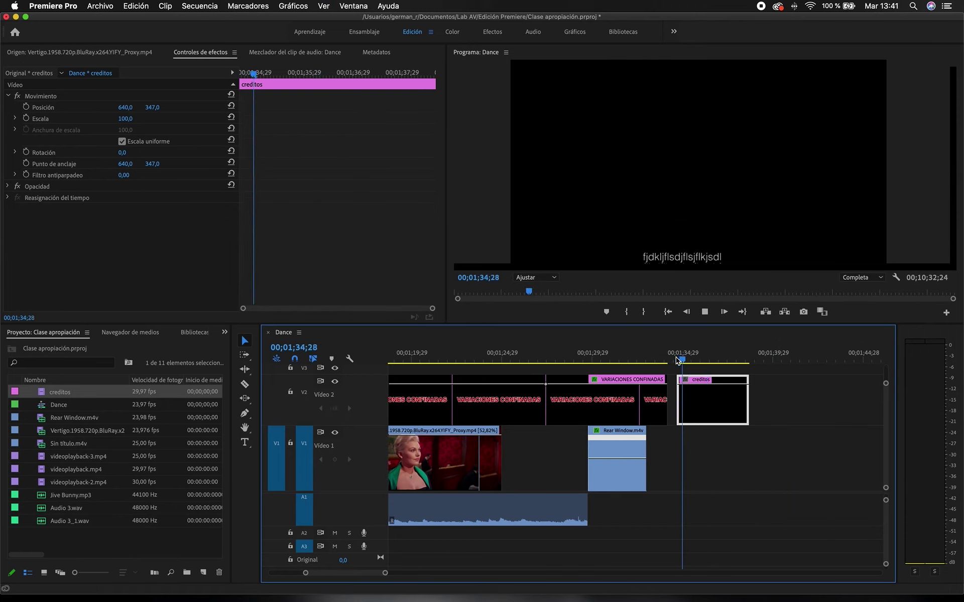
key(space)
Step: Extend the end of the creditos clip to about 00;01;44 and play it from its start
drag(748, 400, 853, 400)
click(681, 358)
key(space)
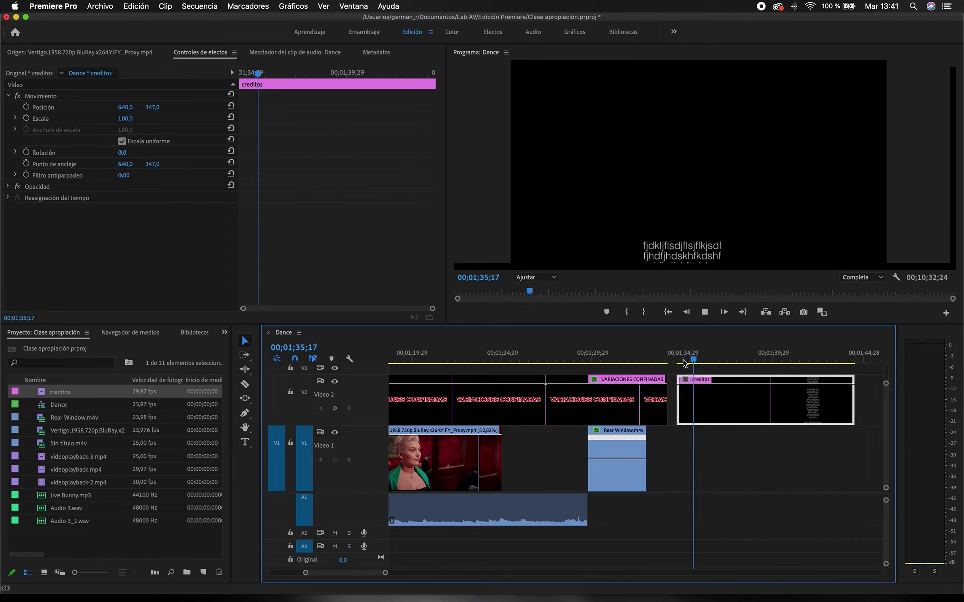
Step: Lengthen the creditos clip to about 00;01;50, play it from its start, and extend its end further to about 00;01;55
scroll(693, 386, right, 5)
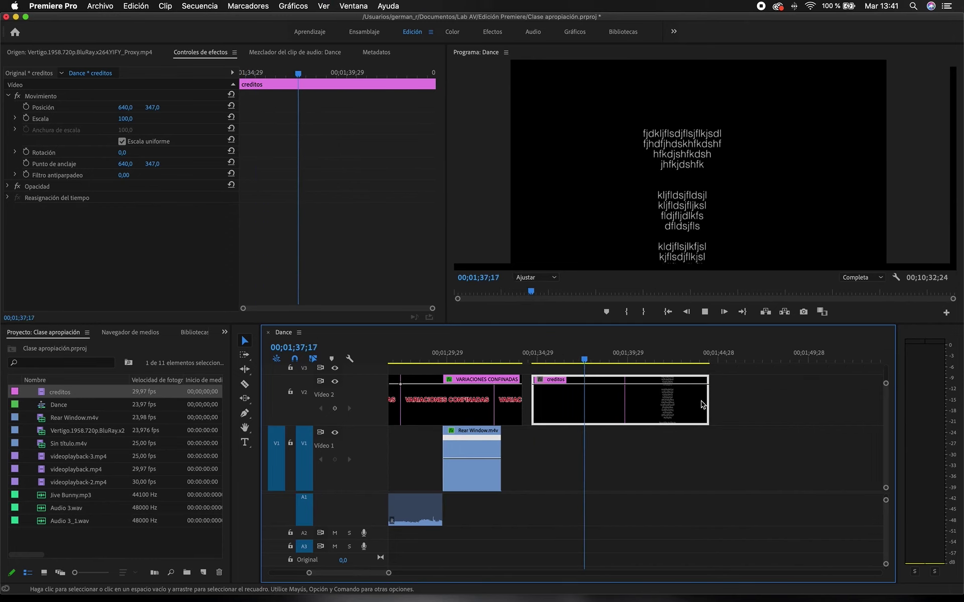
drag(703, 405, 806, 401)
click(564, 359)
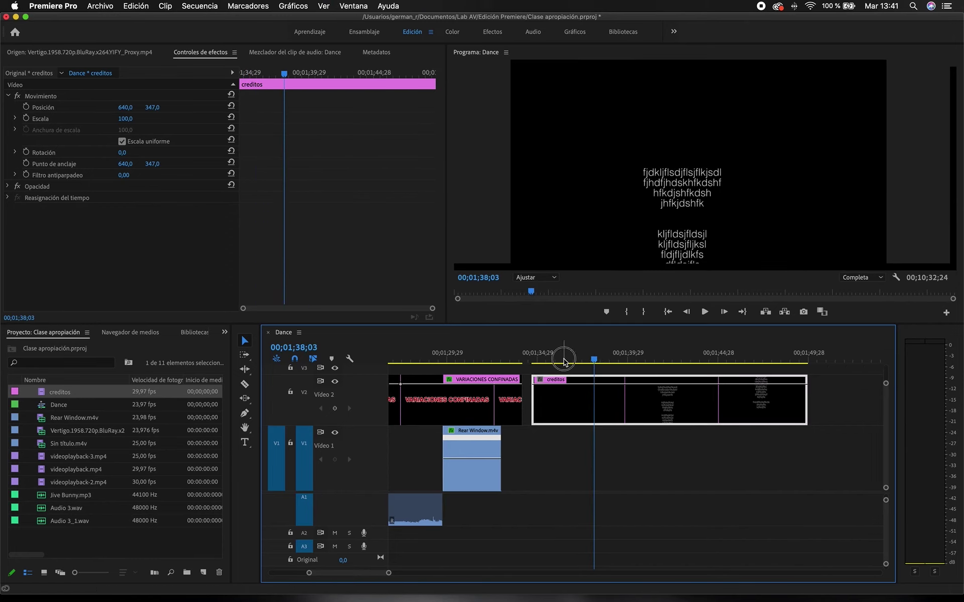
scroll(564, 360, left, 1)
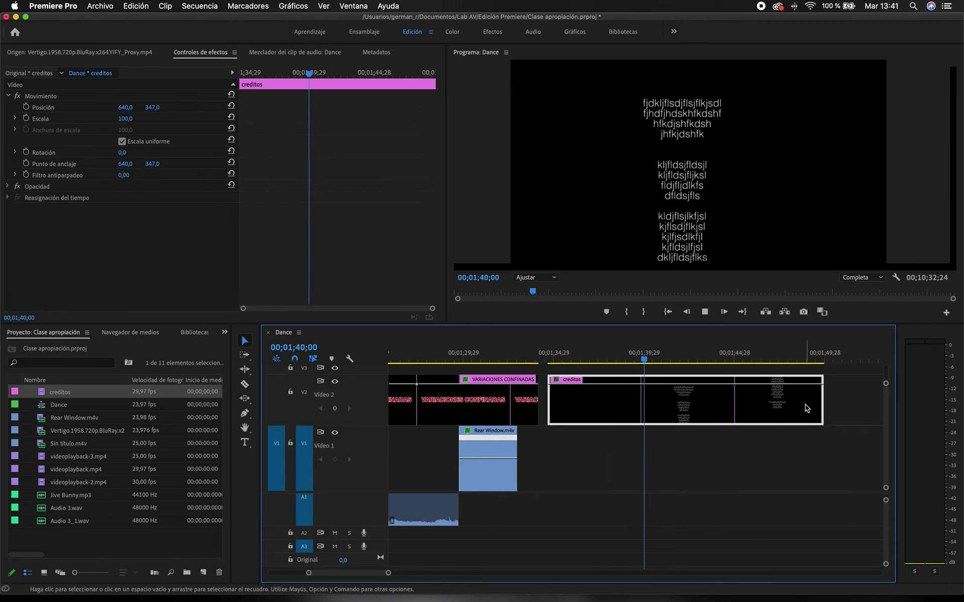
scroll(814, 404, right, 3)
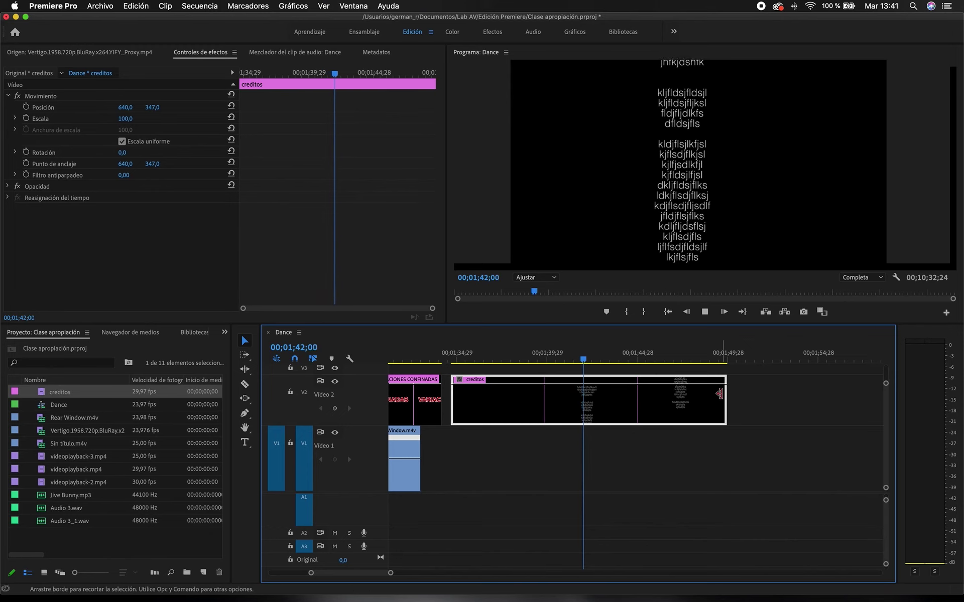
drag(726, 393, 833, 398)
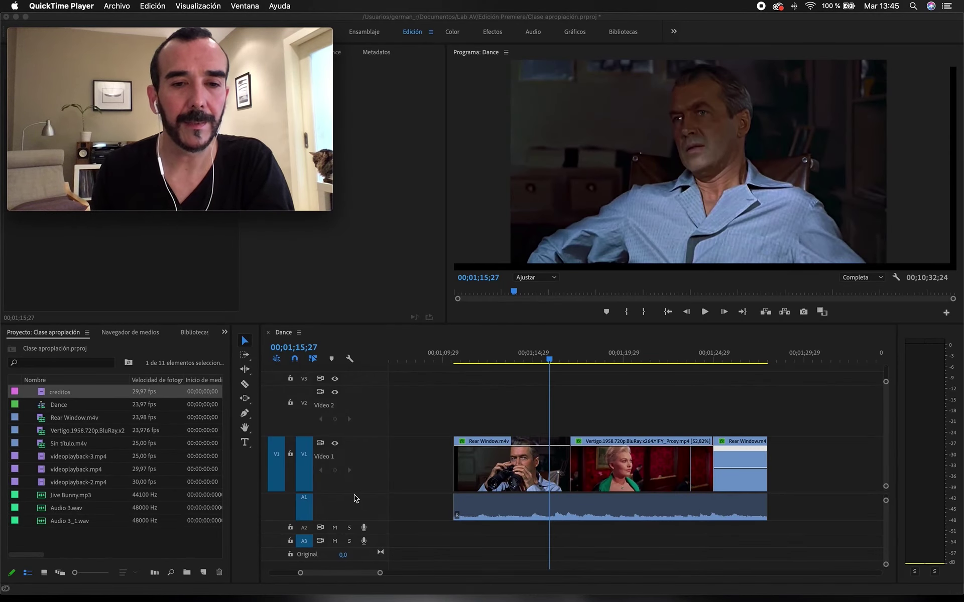
Step: Increase the displayed height of Audio 1 and Audio 2, target track A2 and untarget A3
click(357, 494)
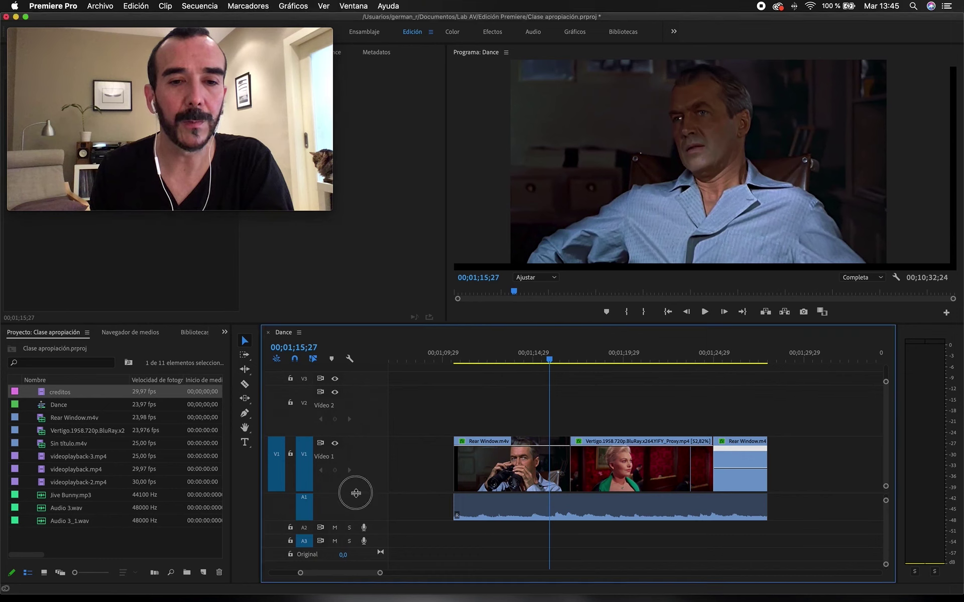
drag(356, 492, 365, 441)
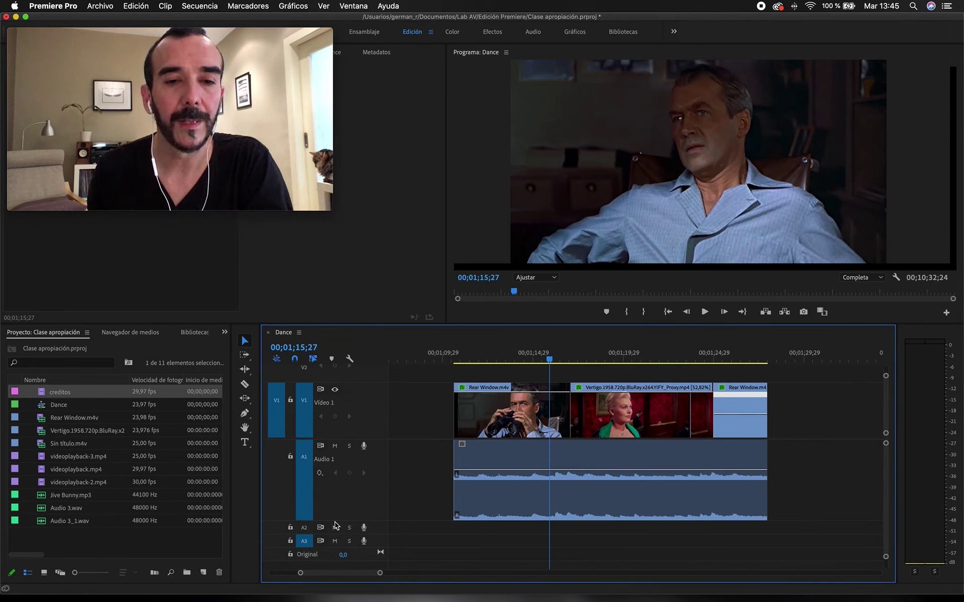
mouse_move(336, 521)
mouse_down()
mouse_move(337, 475)
mouse_move(338, 527)
mouse_up()
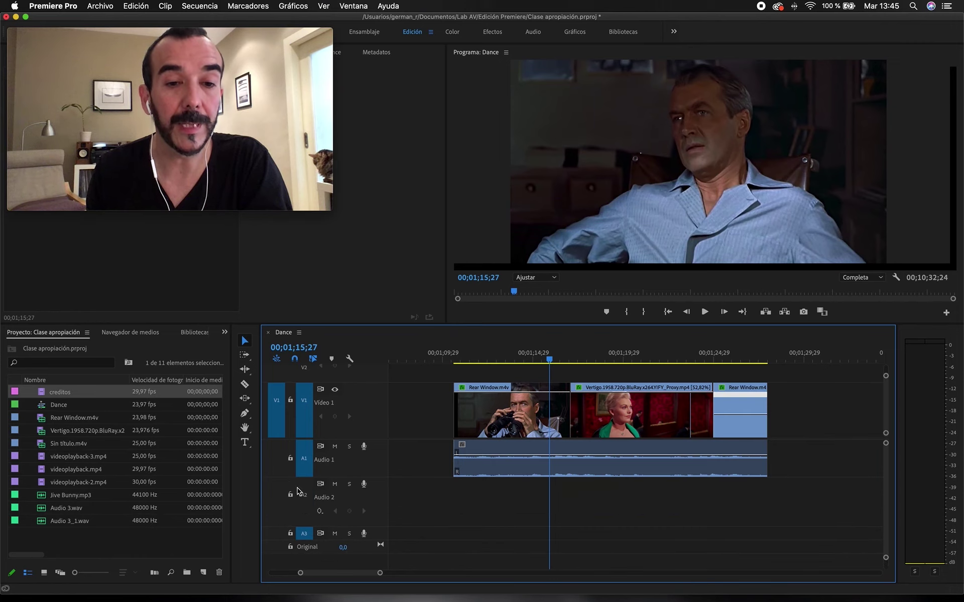
click(304, 500)
click(303, 534)
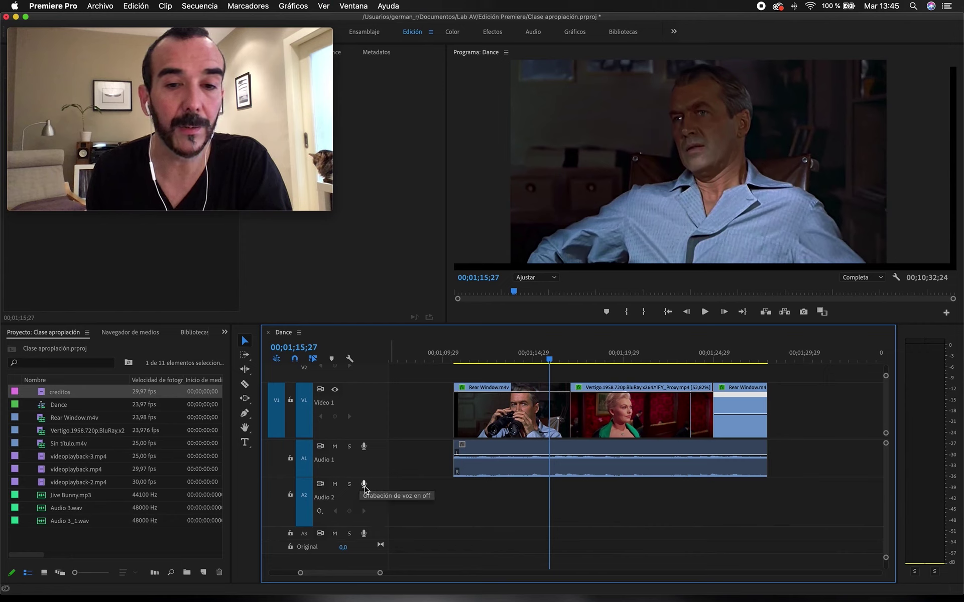
Step: Play the edited scene from the start of the first Rear Window clip into the Vertigo clip
key(space)
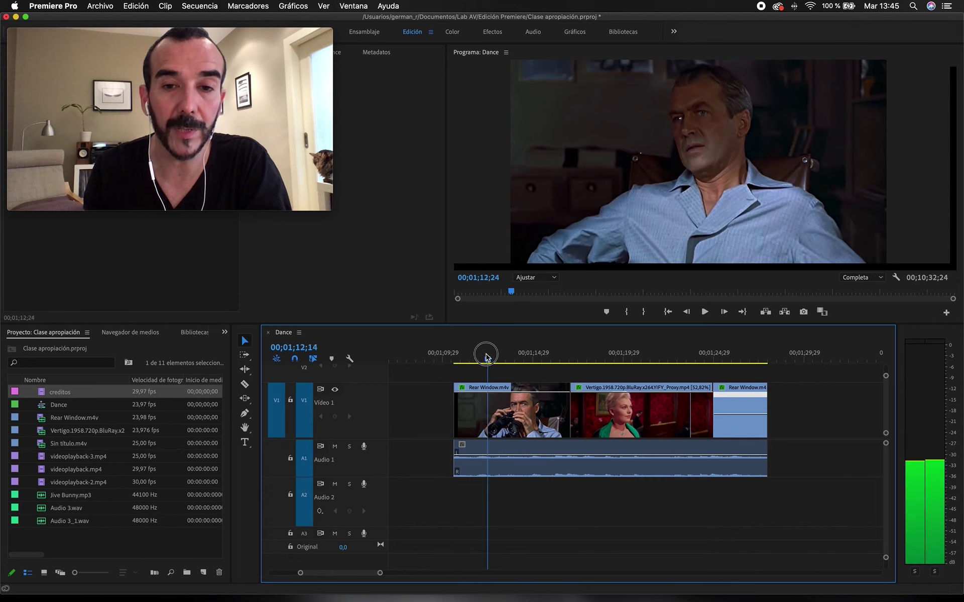
click(452, 354)
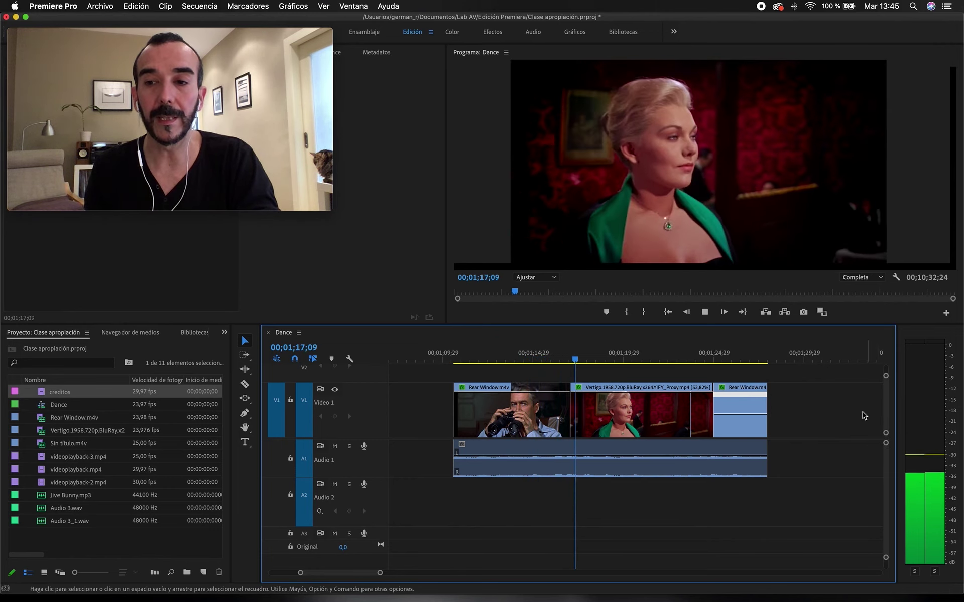
key(space)
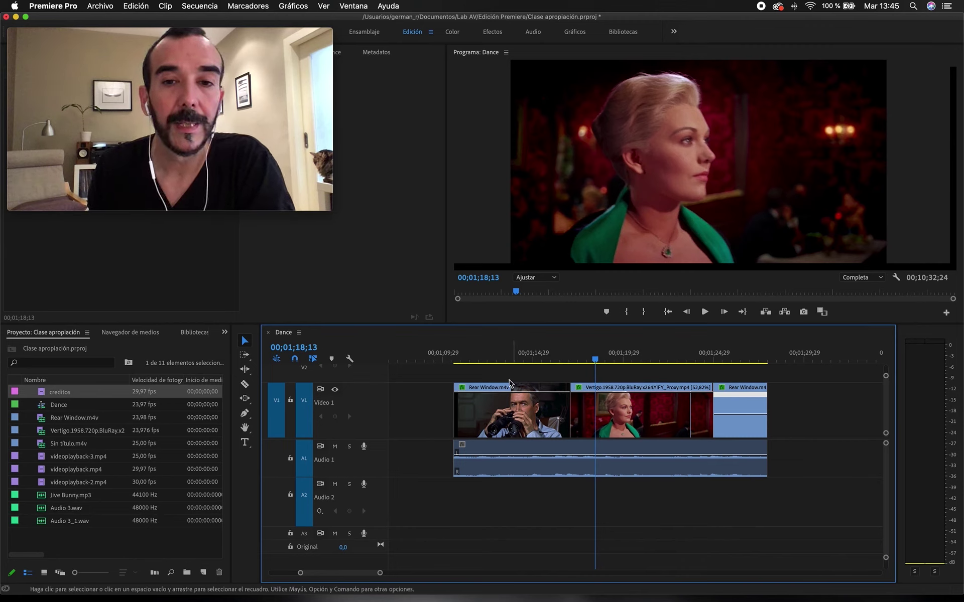
Step: Record a voice-over on Audio 2 from 00;01;08;11, shortly before the first Rear Window clip, to about 00;01;24;17
drag(482, 359, 433, 363)
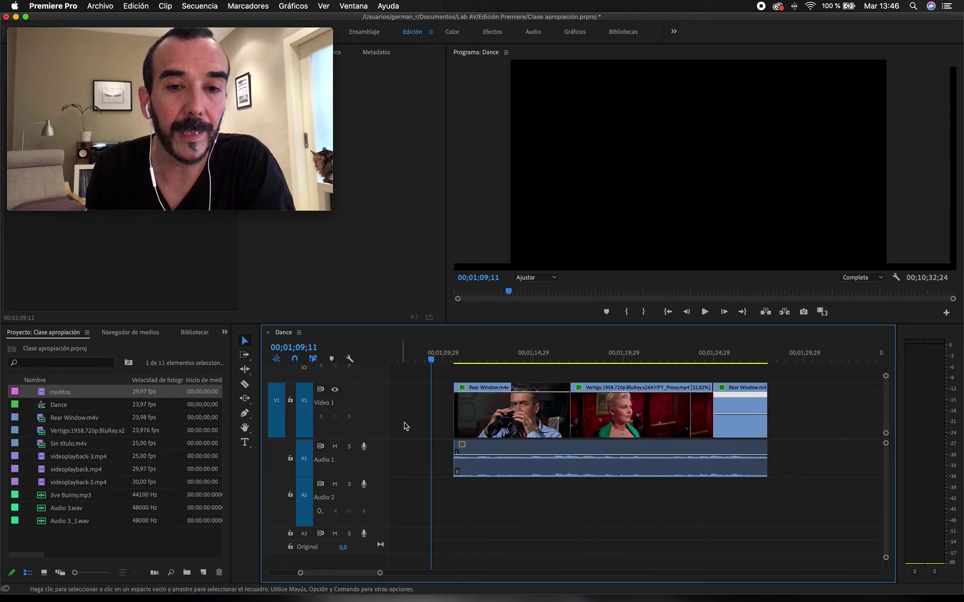
click(413, 360)
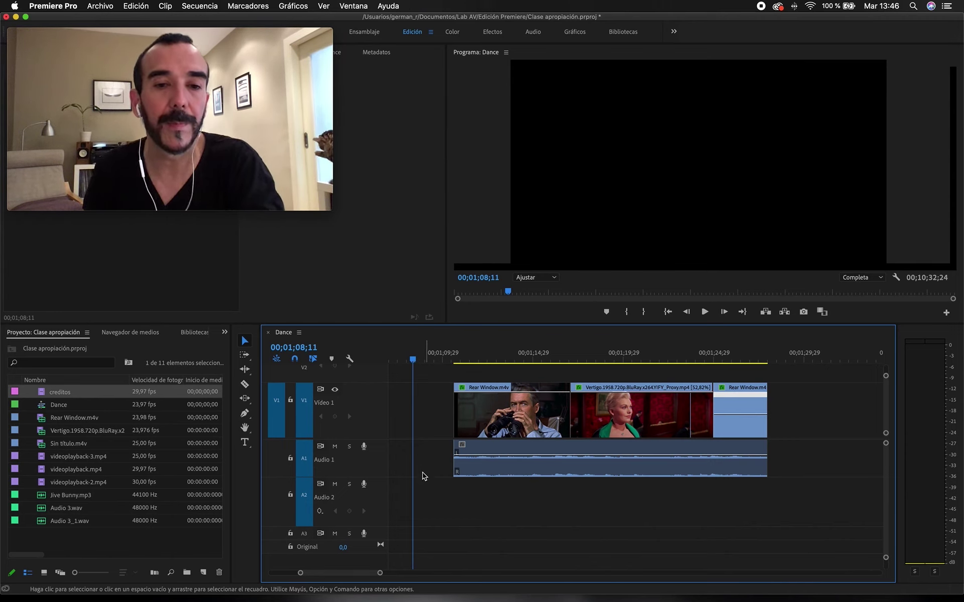
click(363, 485)
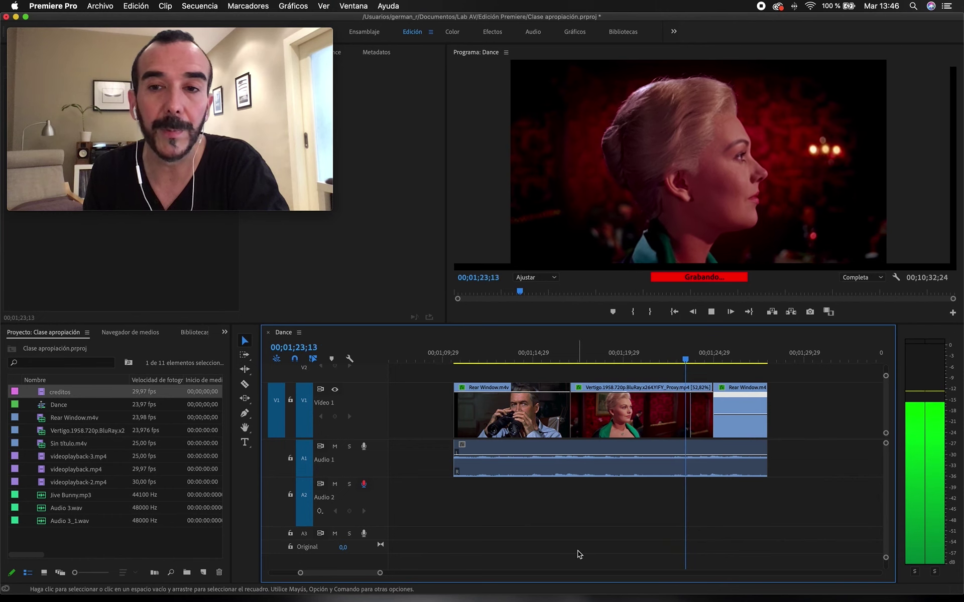
key(space)
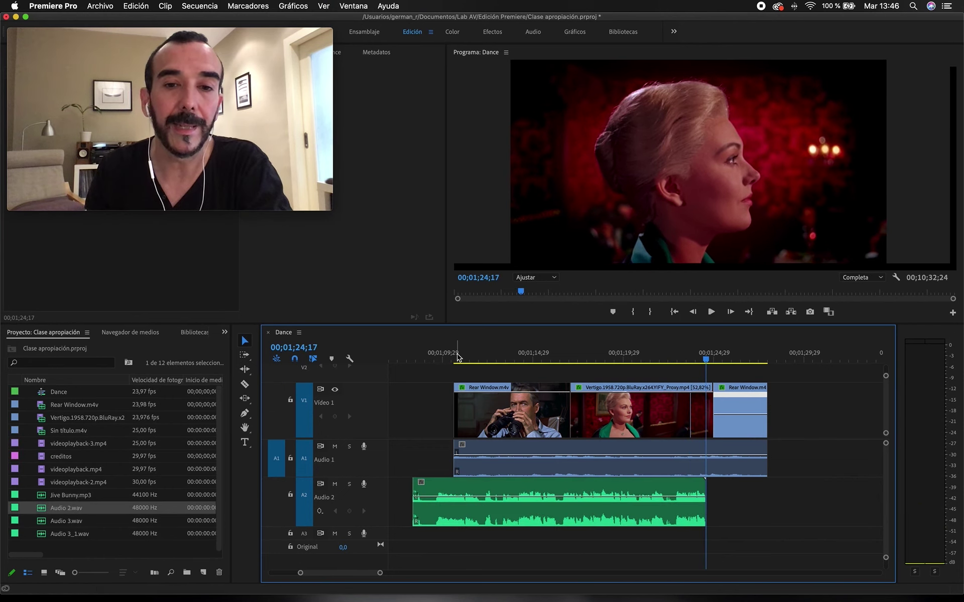
Step: Move the recorded voice-over to start with the first Rear Window clip and play it from about 00;01;11;22
drag(466, 490, 506, 490)
click(474, 358)
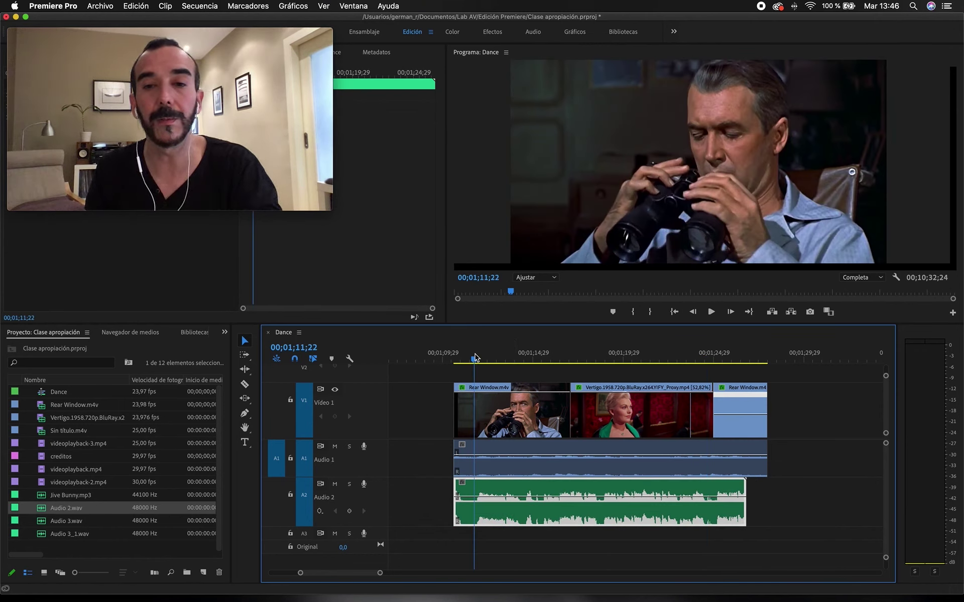
key(space)
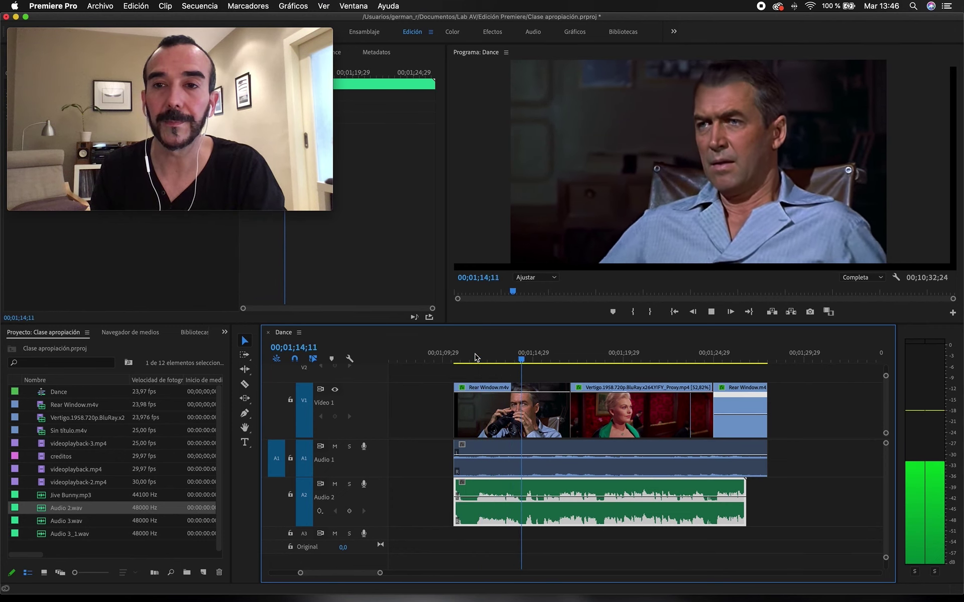
key(space)
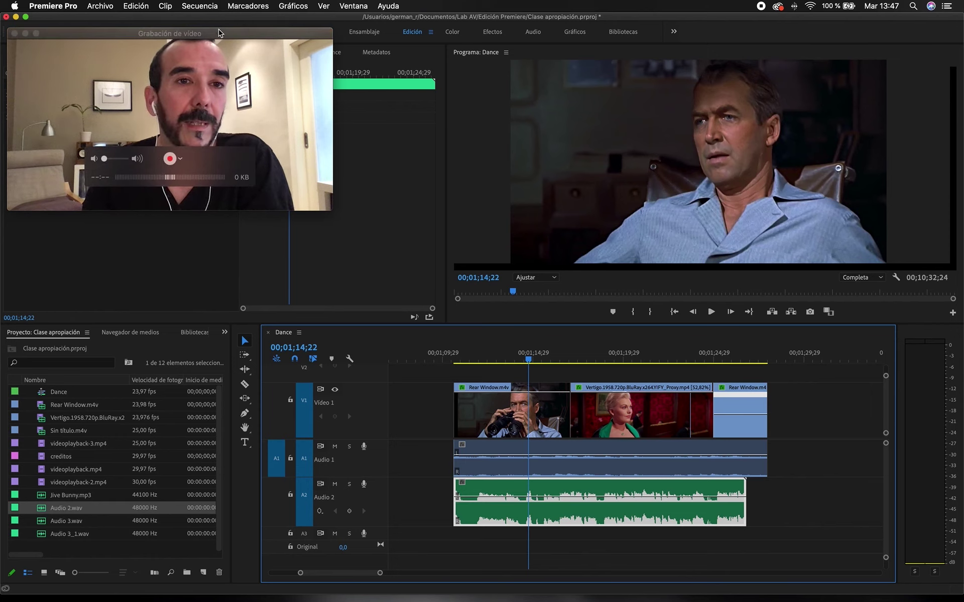
Step: Move the camera window clear, open the audio hardware preferences and examine the available default input devices
drag(317, 56, 339, 268)
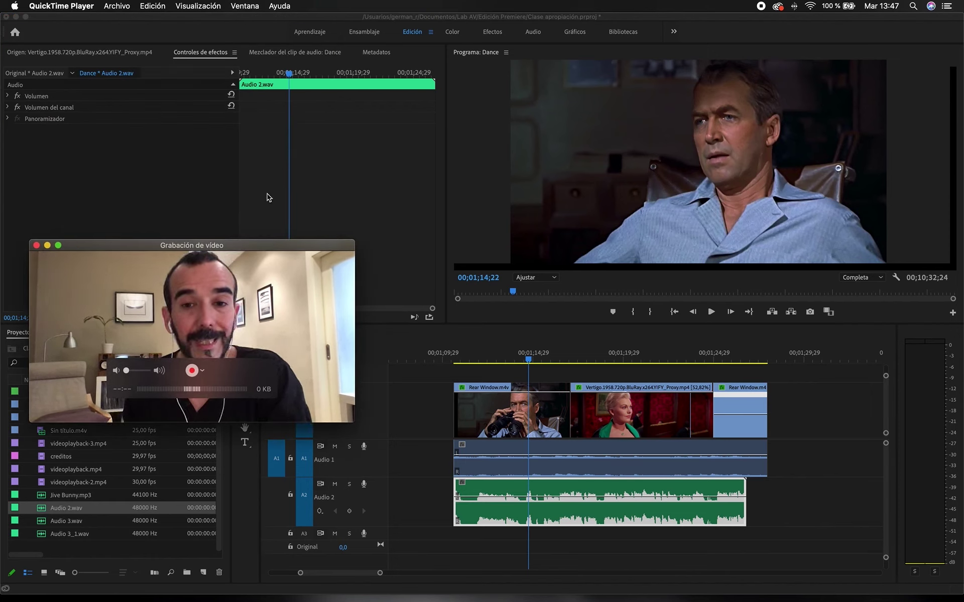
click(112, 20)
click(56, 7)
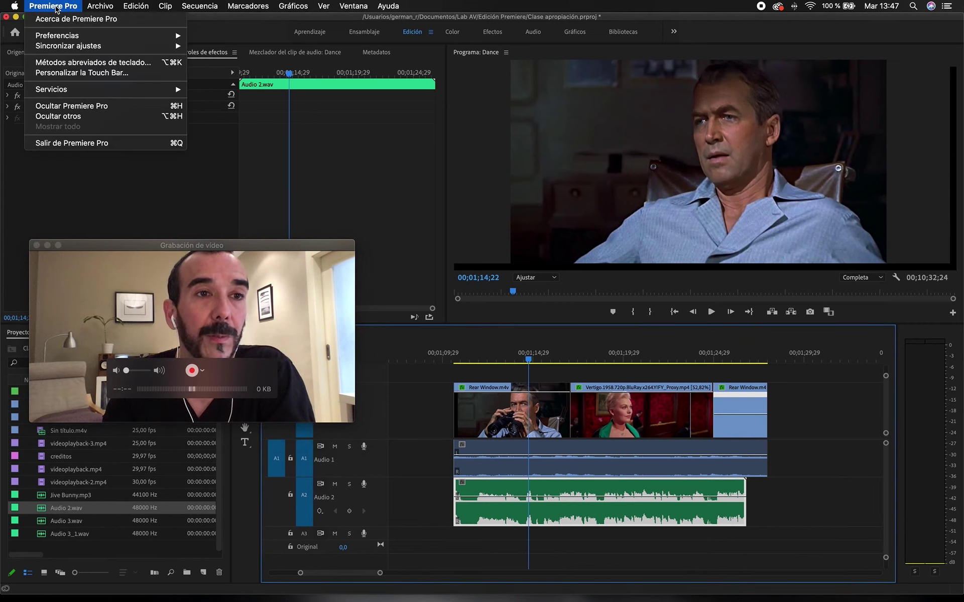
mouse_move(85, 36)
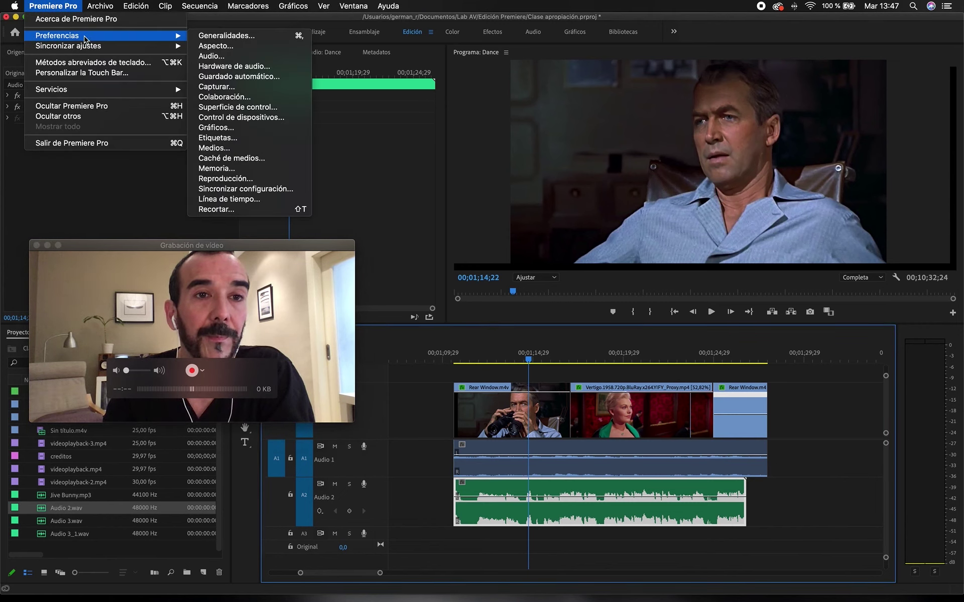
click(278, 68)
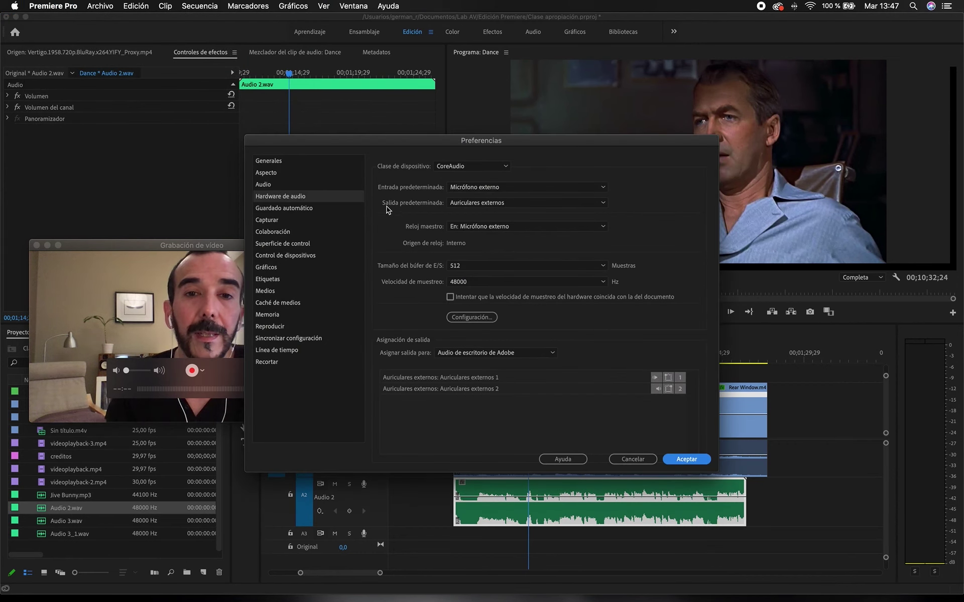
click(561, 190)
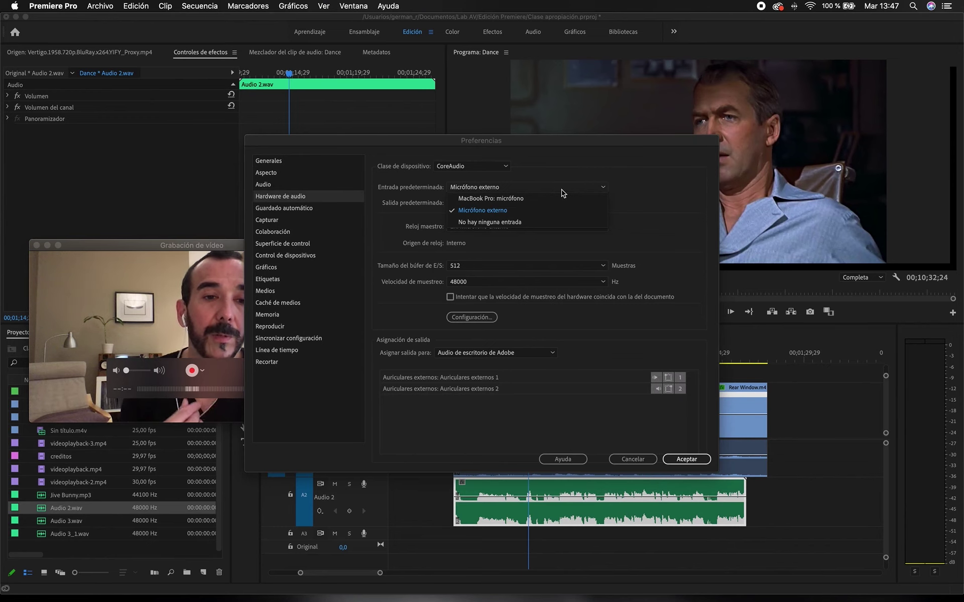
drag(573, 144, 648, 139)
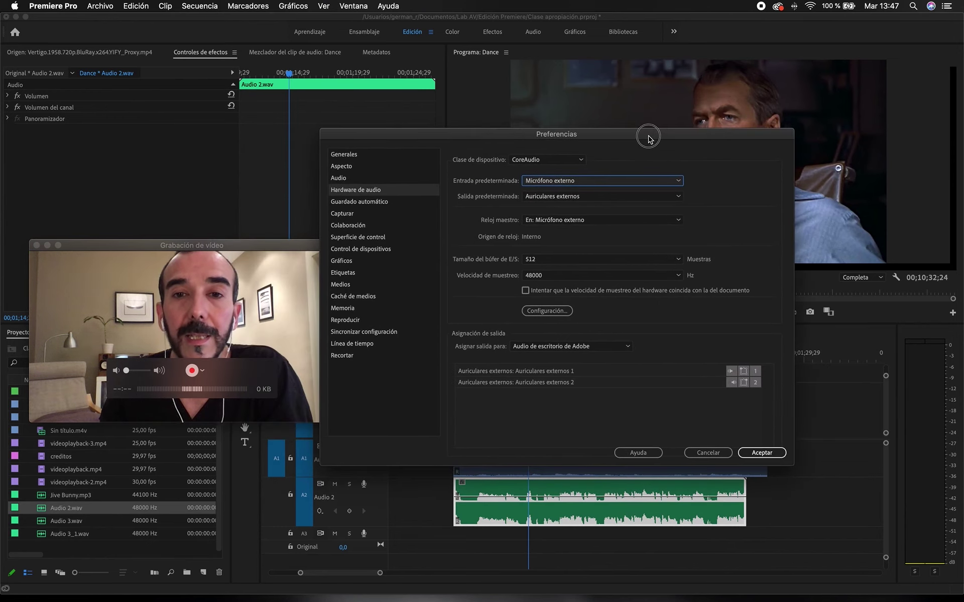